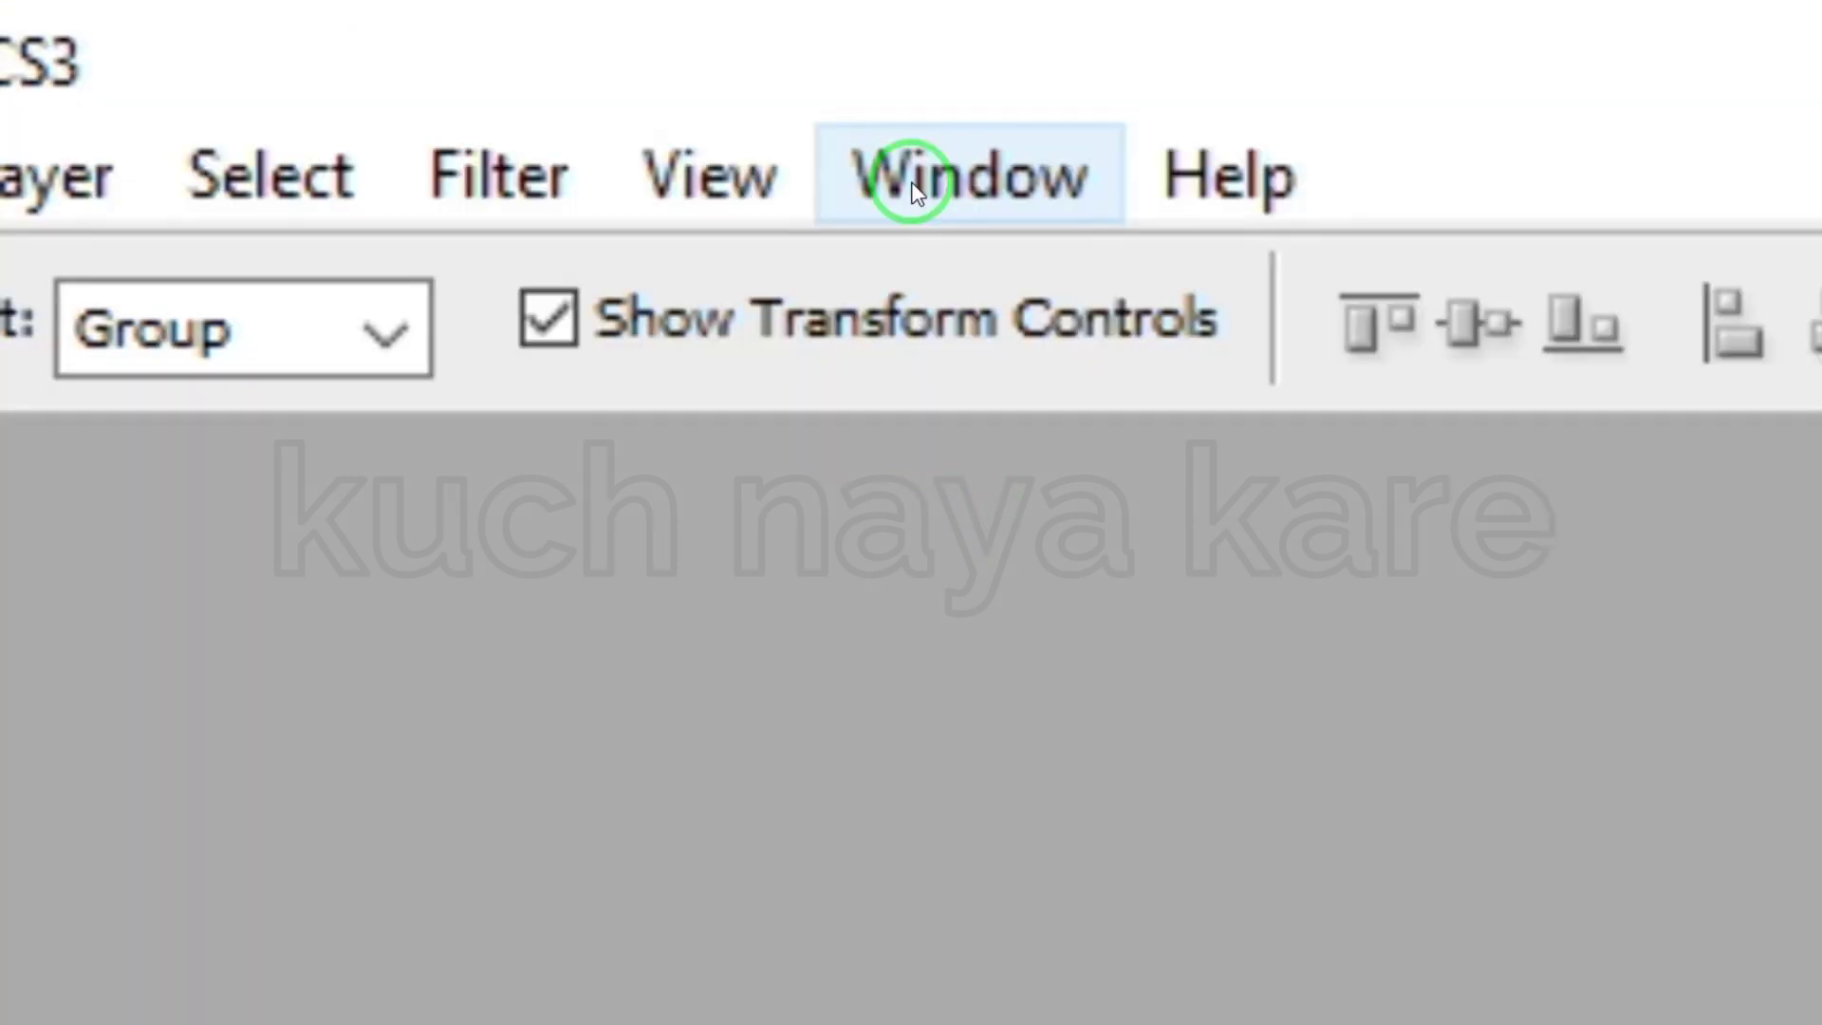
# Bring up the Actions panel from the Window menu, showing no action sets.
pyautogui.click(397, 48)
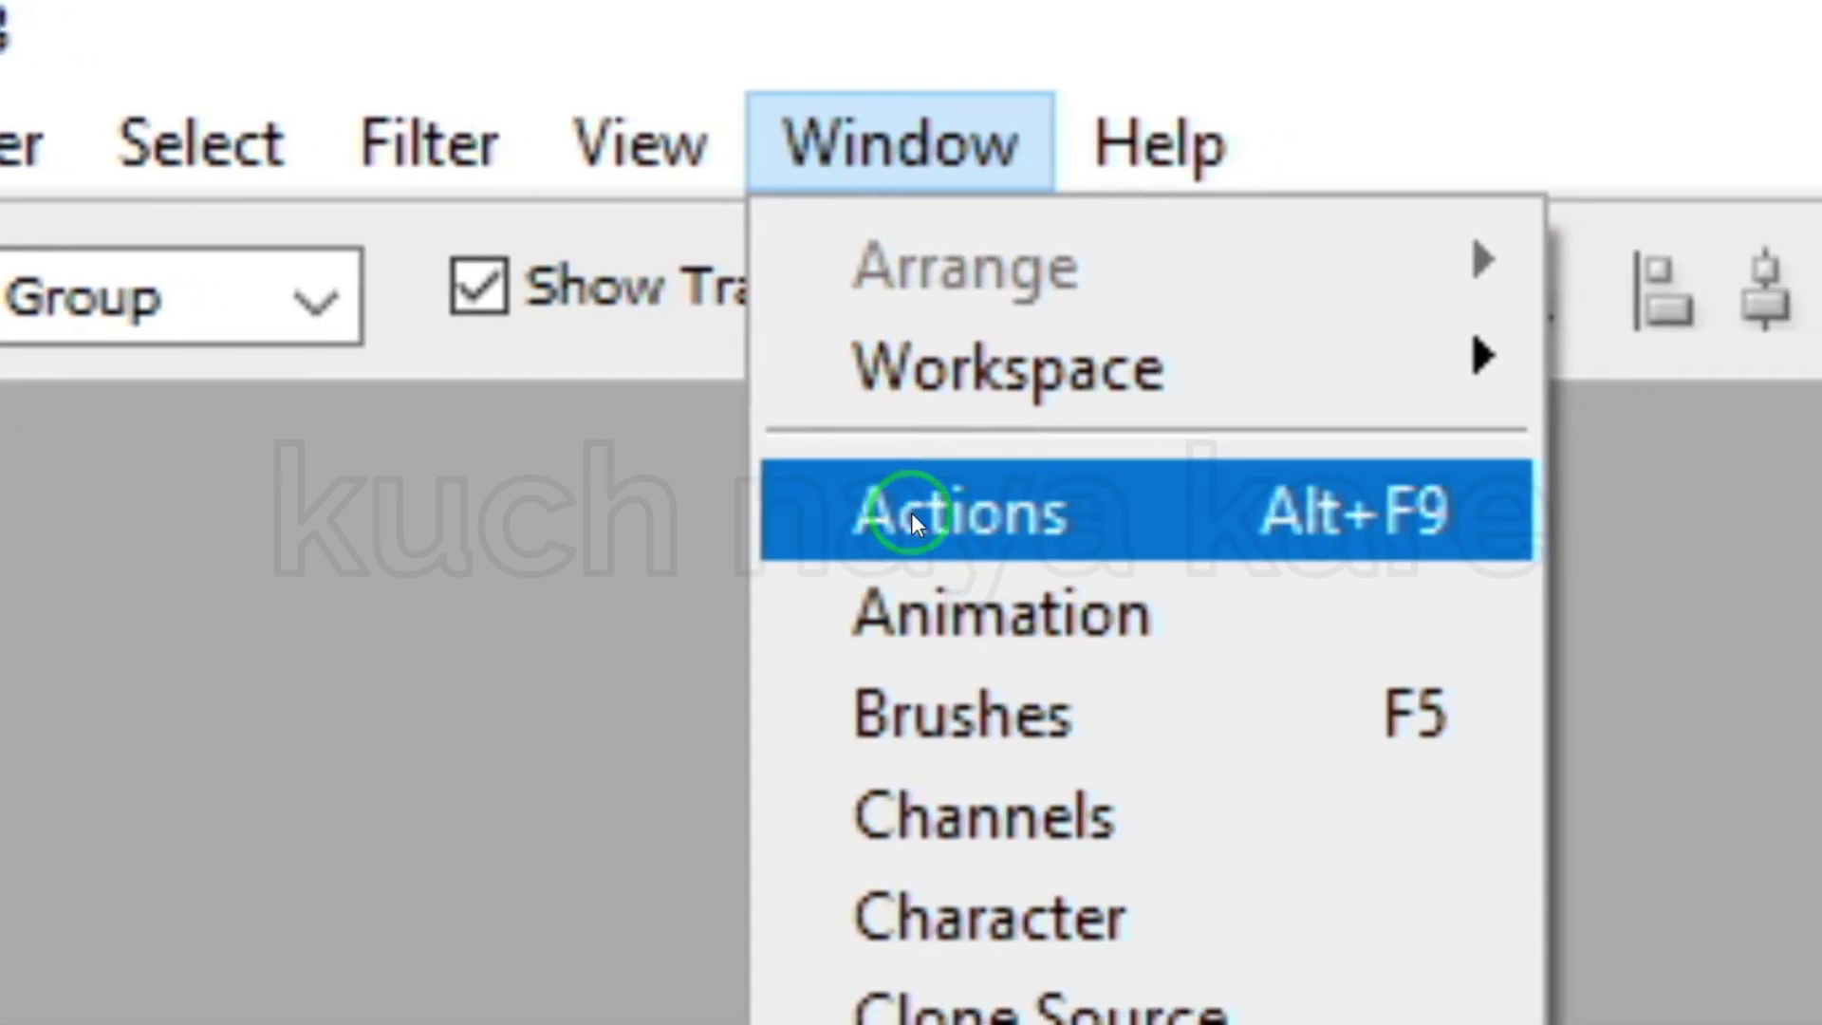
pyautogui.click(911, 512)
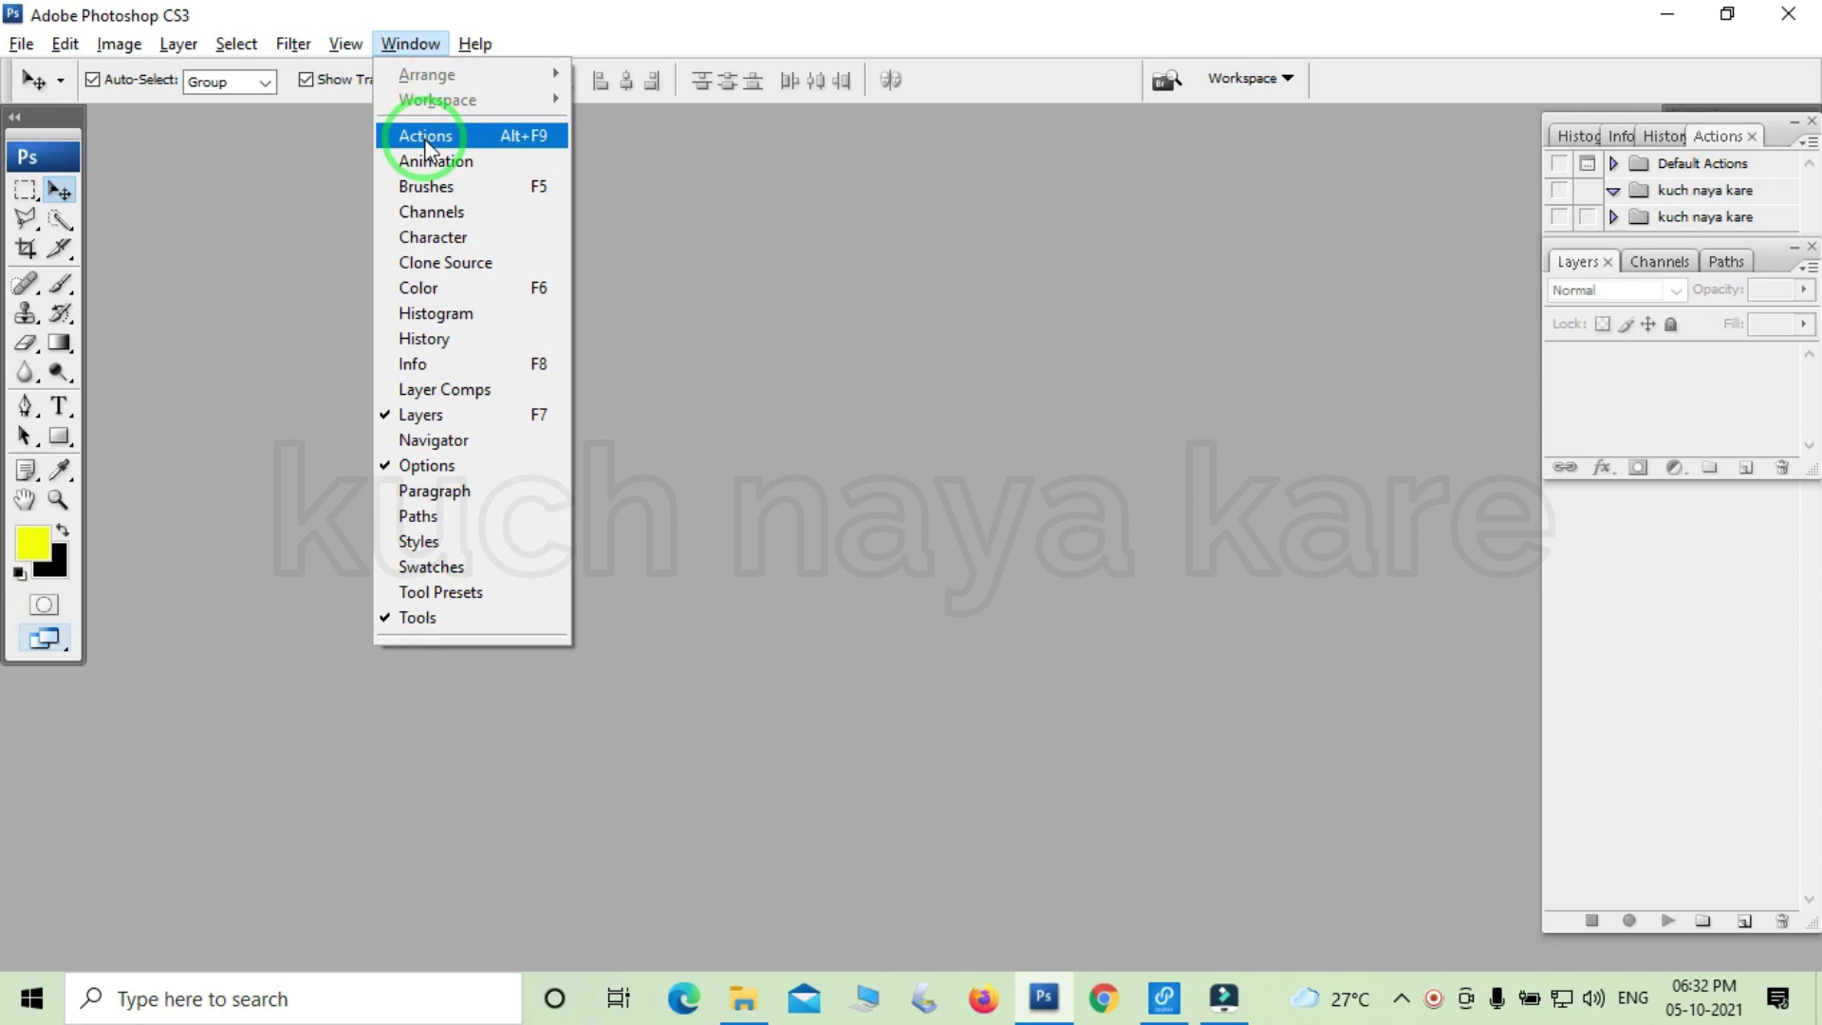
pyautogui.hotkey('ctrl', '9')
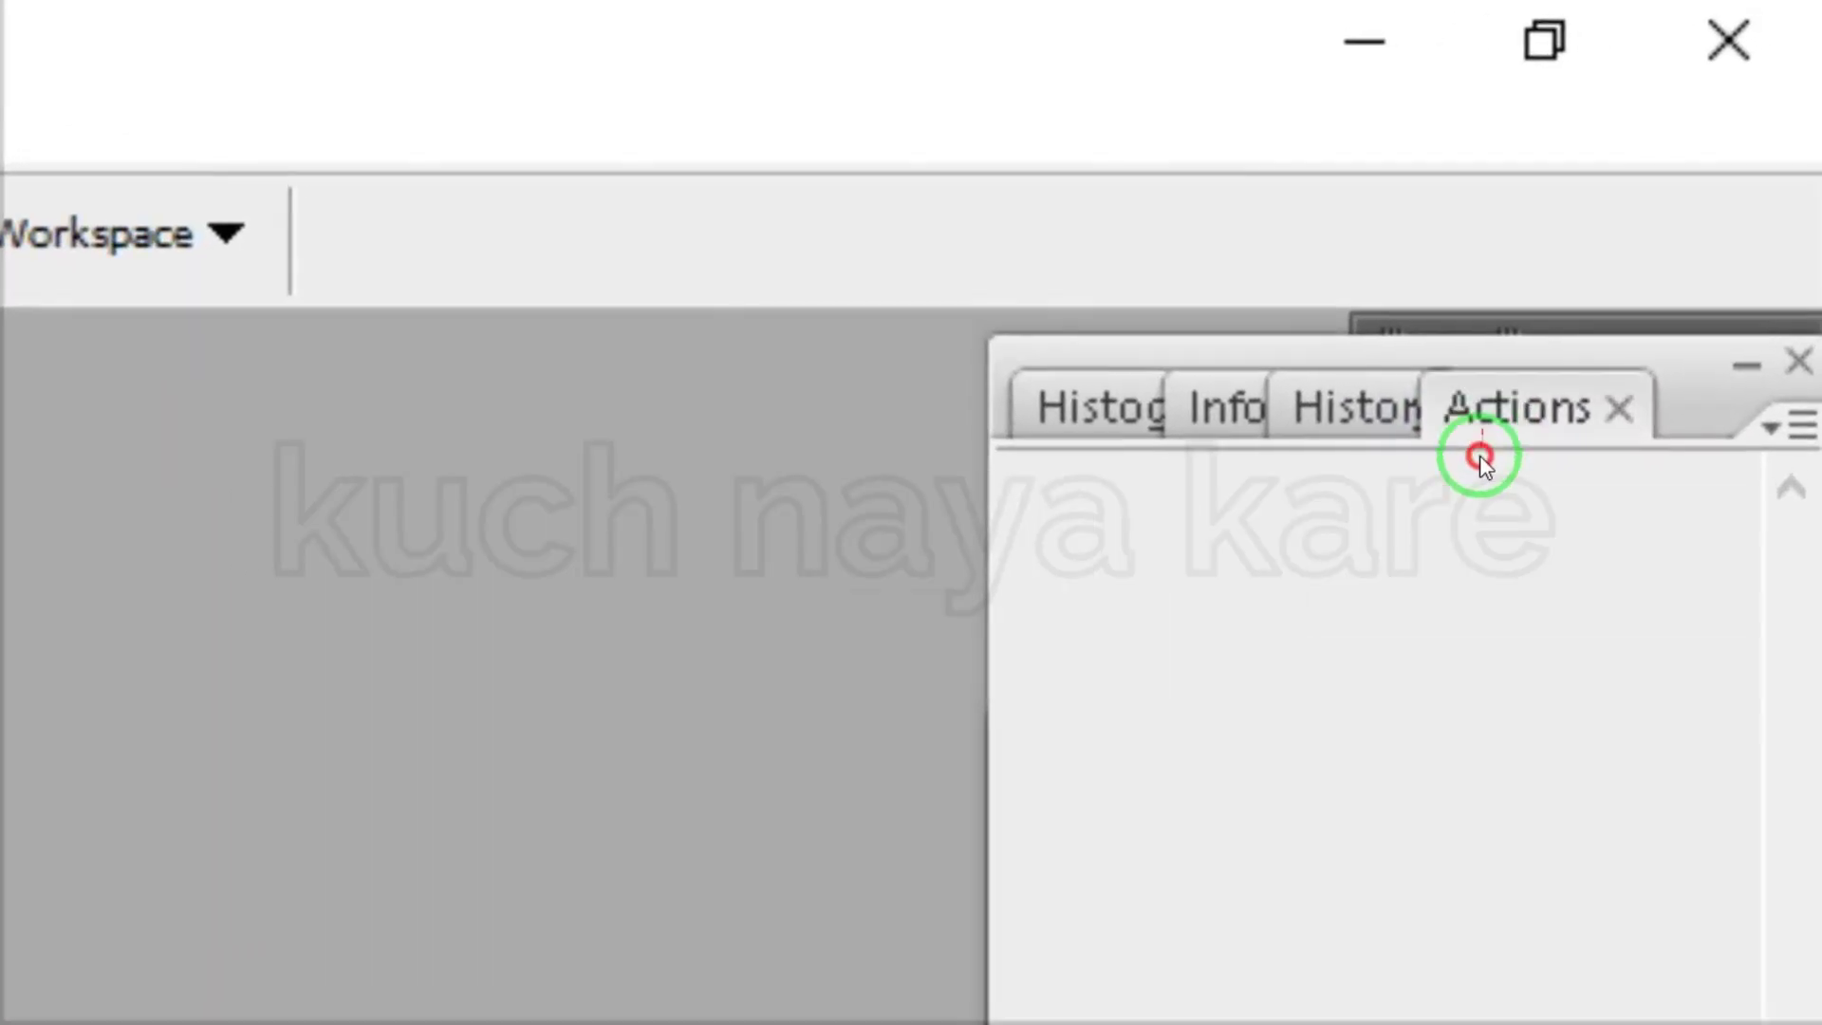
# Drag the Actions tab out of the Histogram/Info/History group into its own floating panel.
pyautogui.moveTo(1710, 140); pyautogui.dragTo(1671, 209)
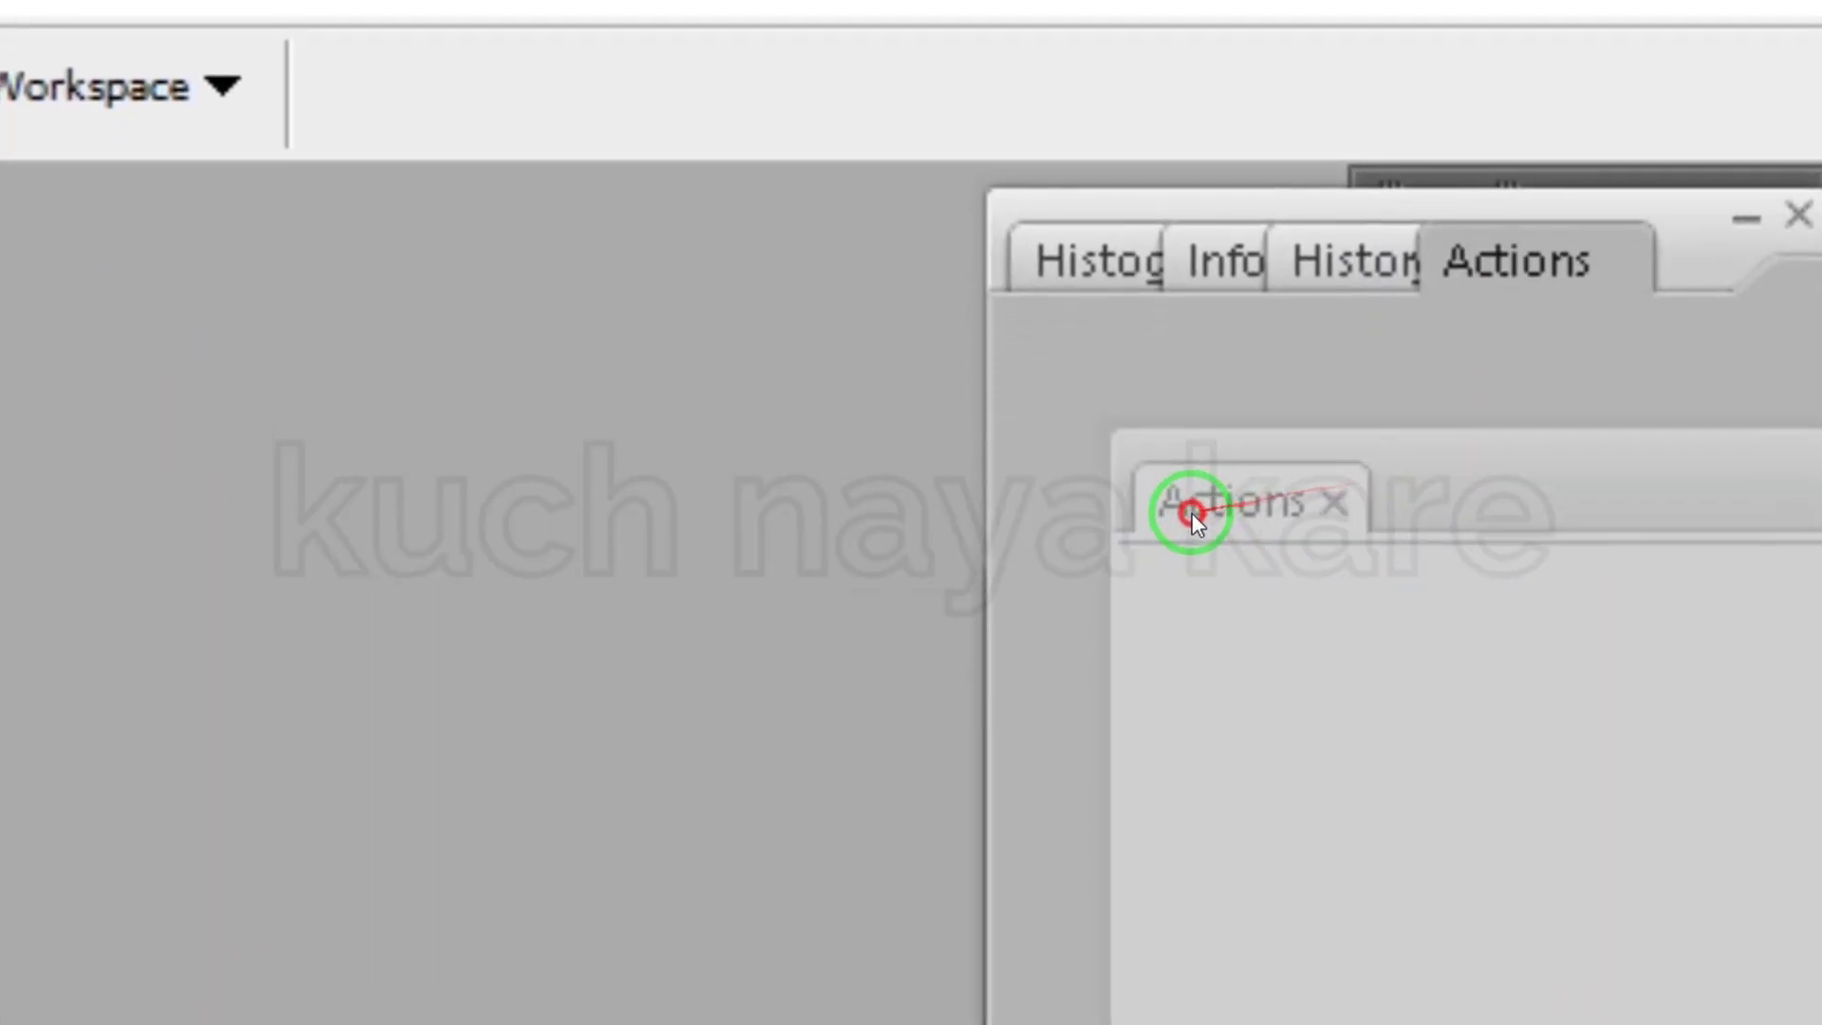
pyautogui.moveTo(1383, 560); pyautogui.dragTo(1186, 531)
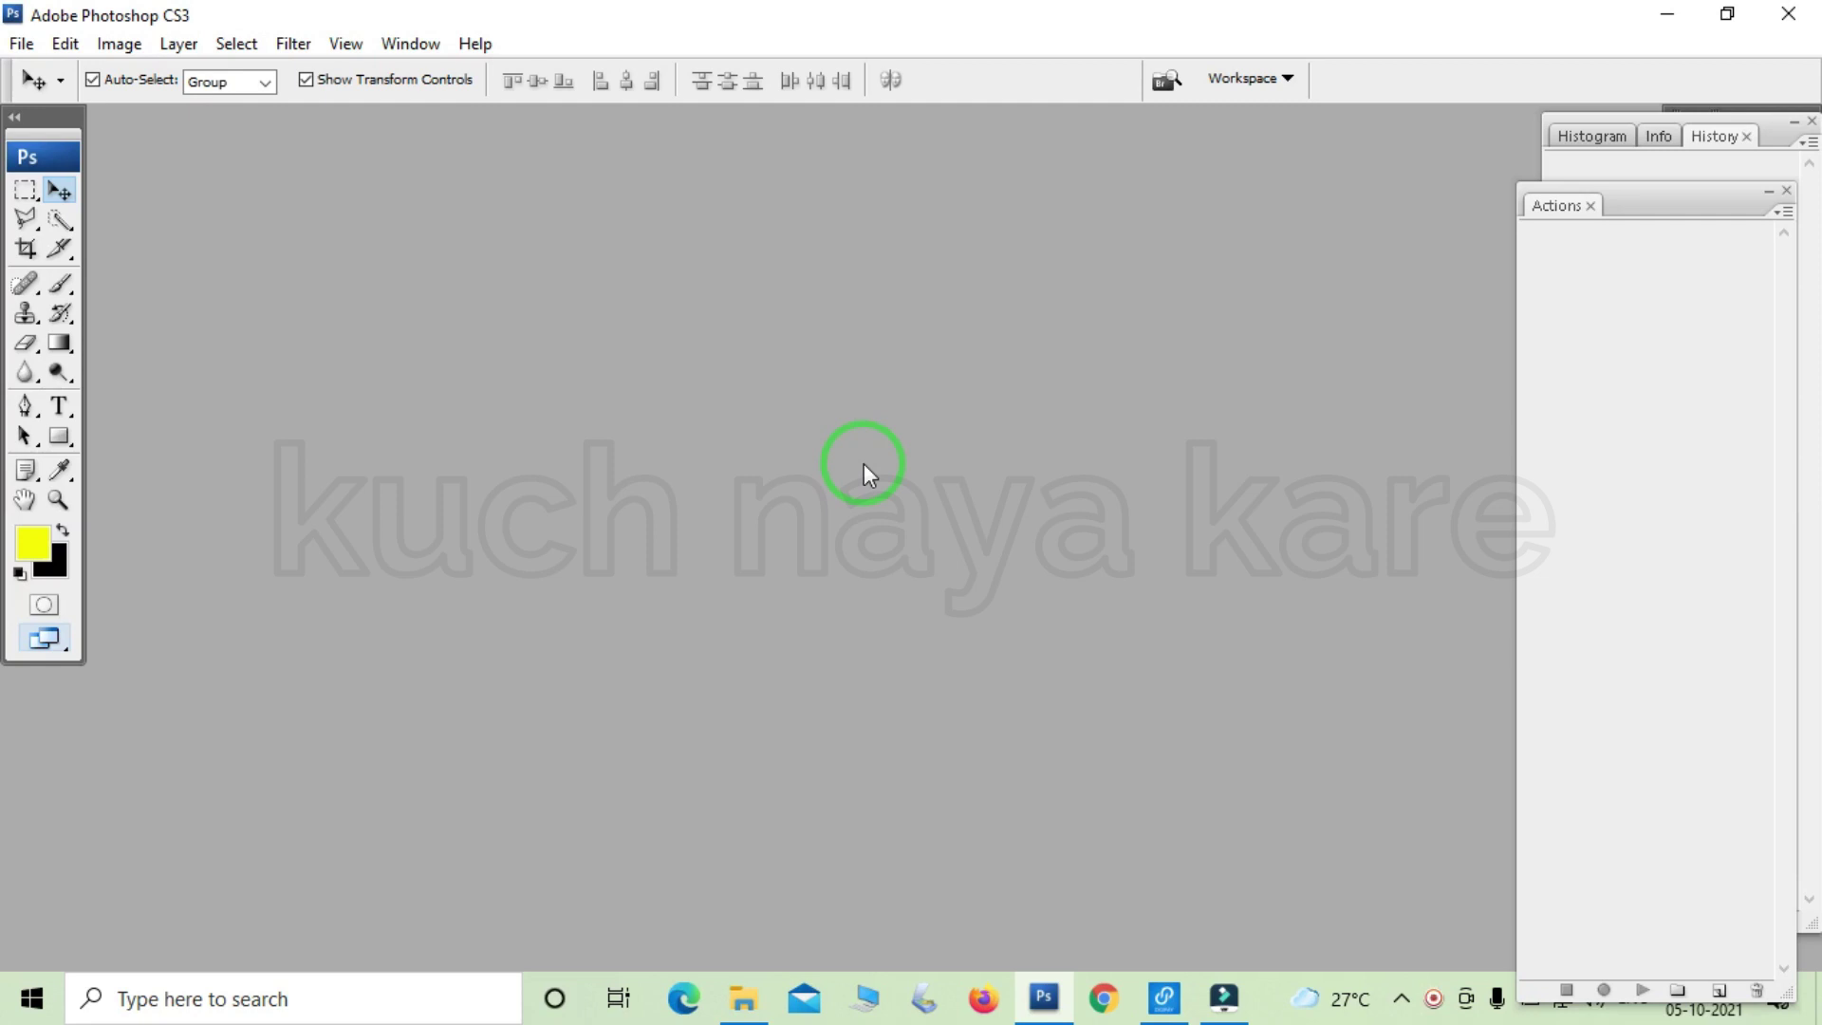
# Open the original and four copy 'uan- card prabha' PDF files from the Desktop together.
pyautogui.doubleClick(863, 464)
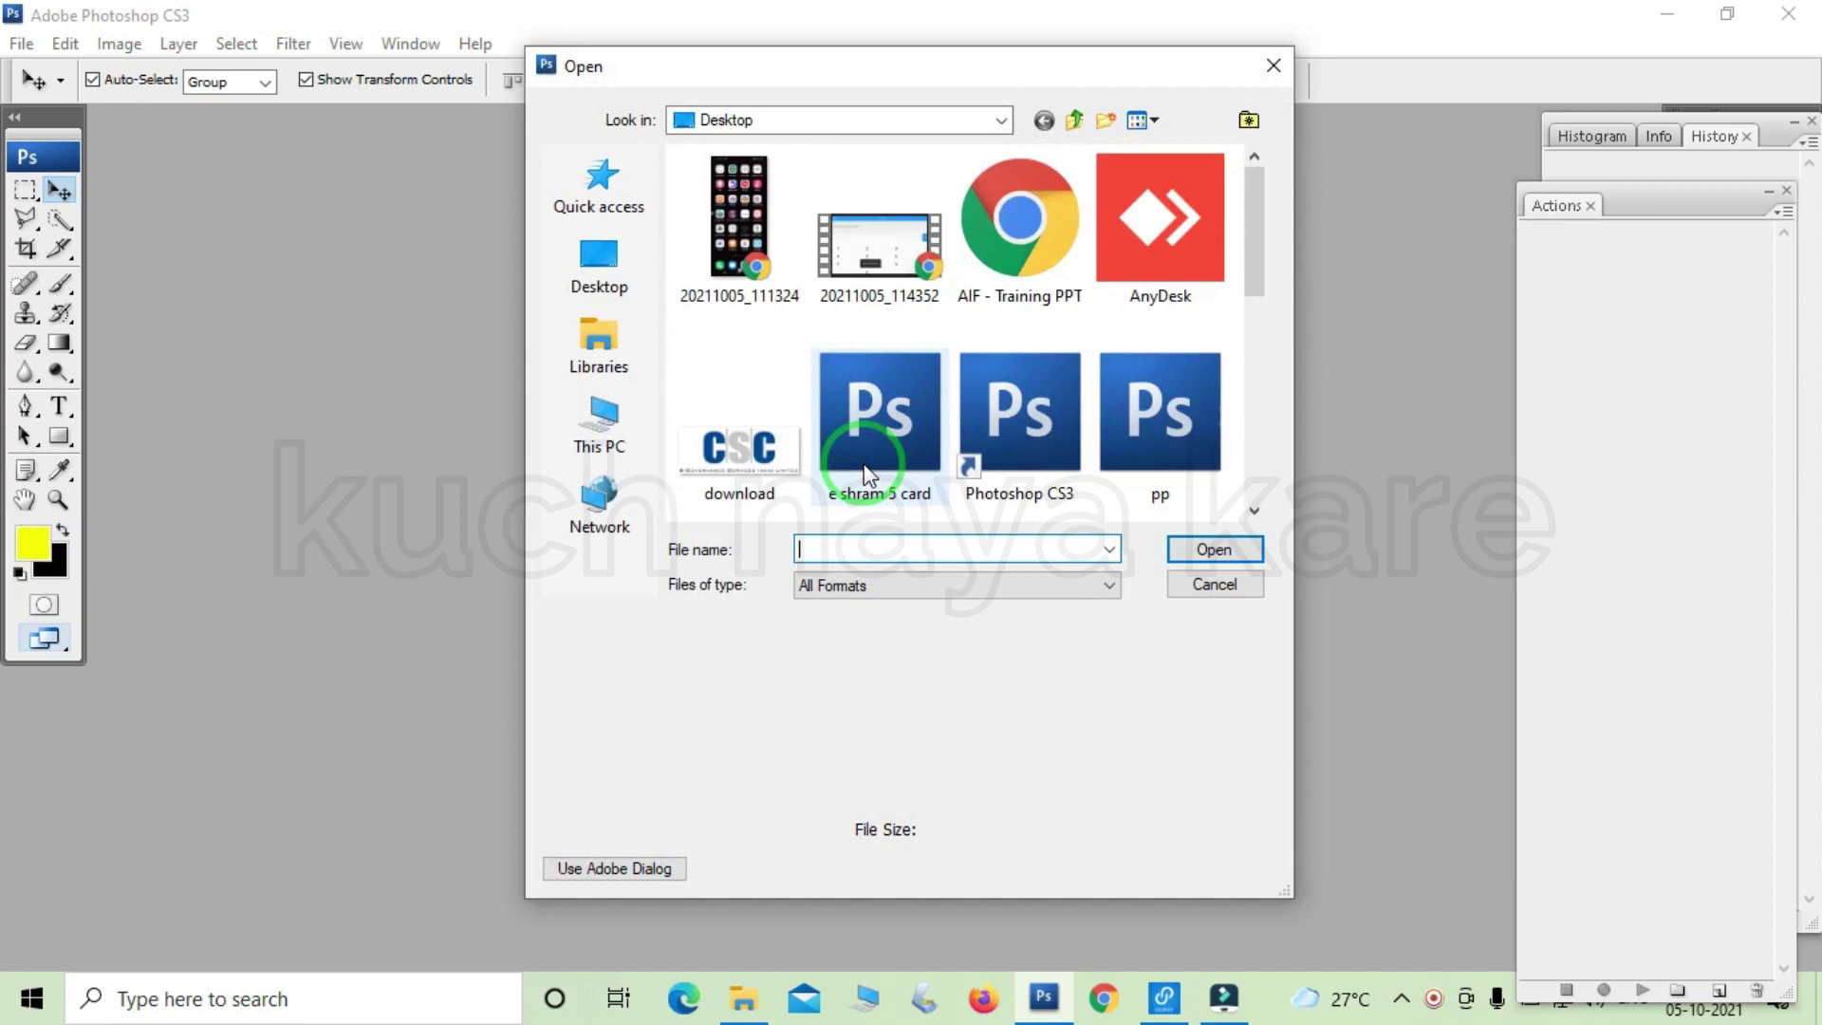
pyautogui.click(615, 276)
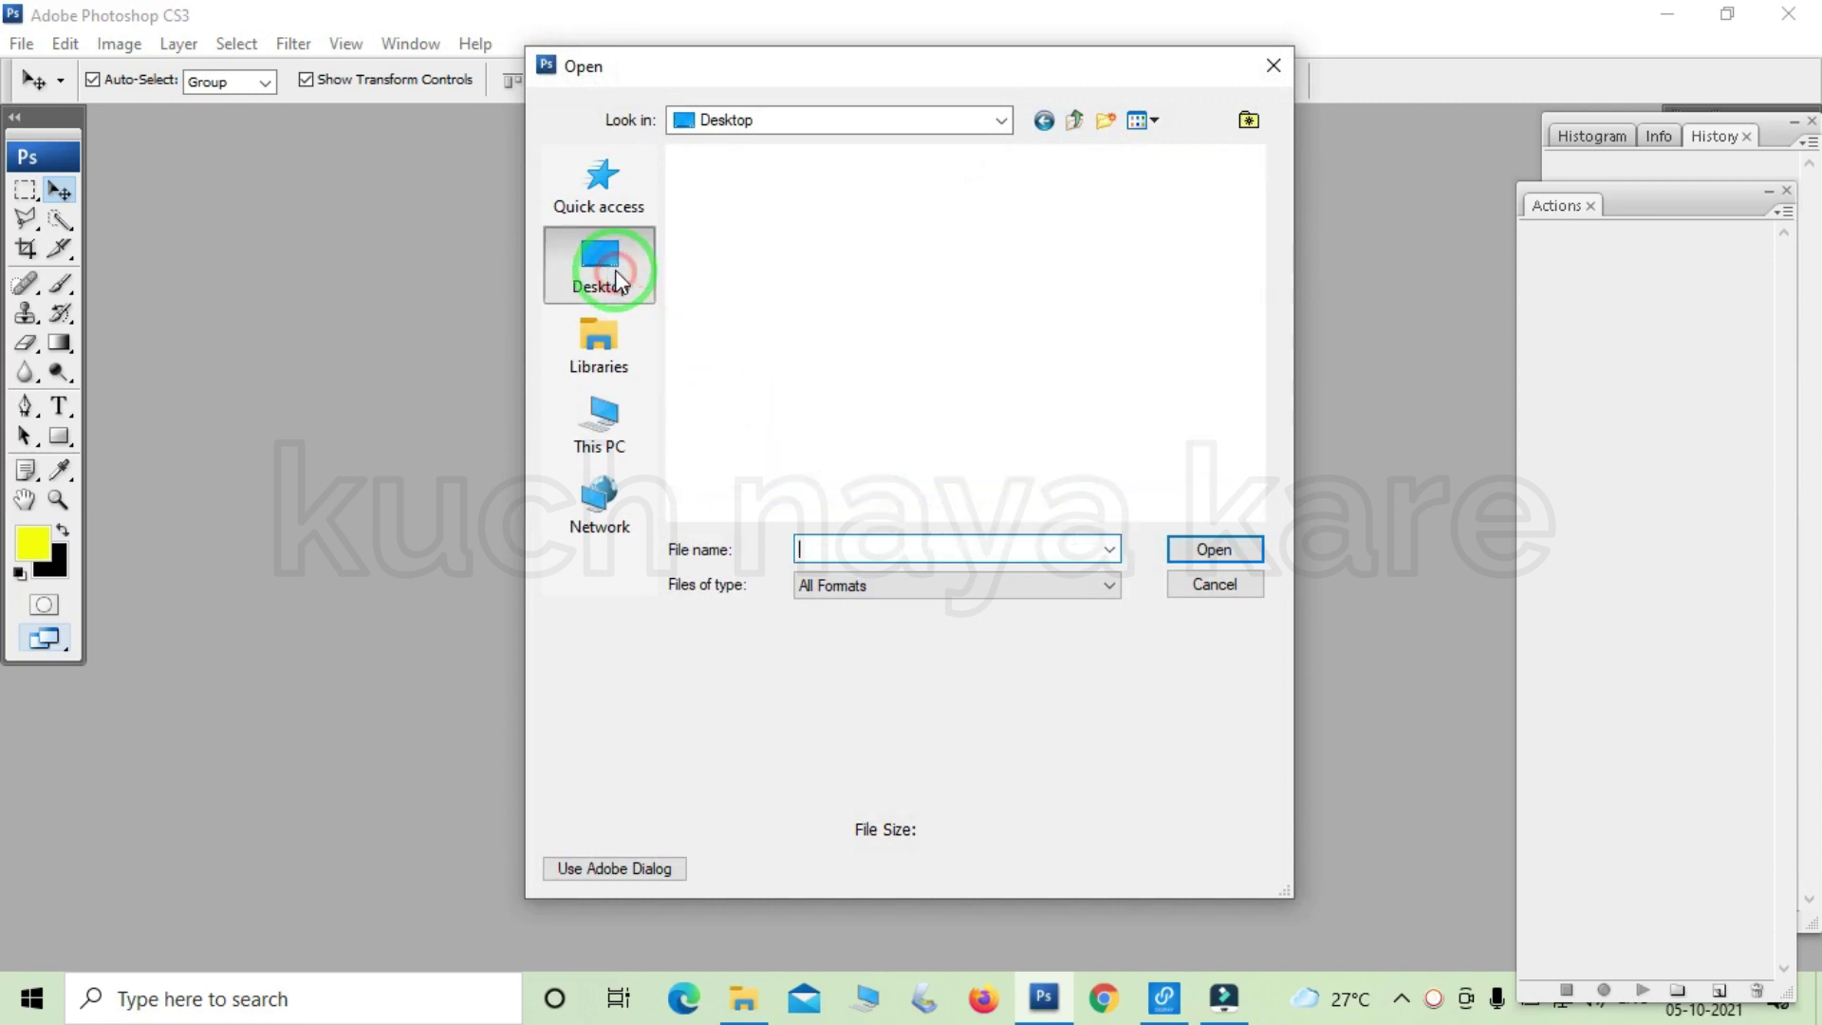
pyautogui.scroll(-3, 1167, 389)
pyautogui.click(819, 313)
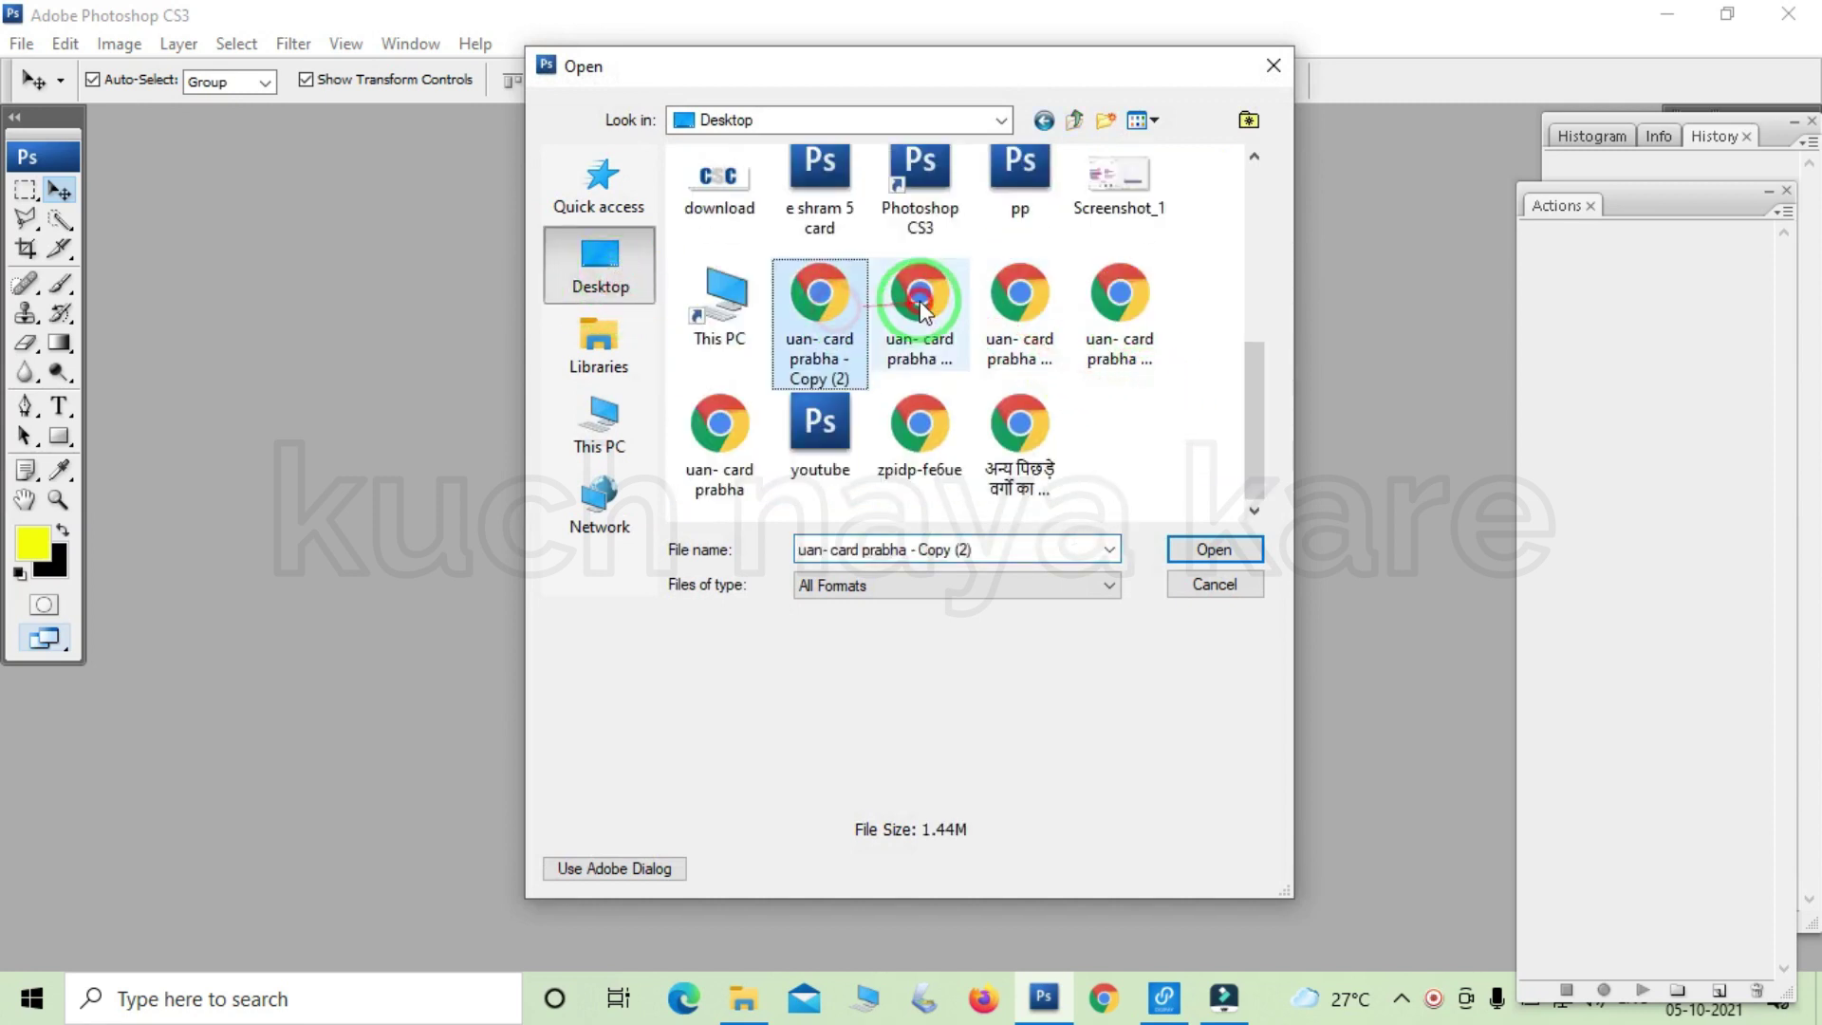
pyautogui.keyDown('ctrl'); pyautogui.click(920, 313); pyautogui.keyUp('ctrl')
pyautogui.keyDown('ctrl'); pyautogui.click(1020, 313); pyautogui.keyUp('ctrl')
pyautogui.keyDown('ctrl'); pyautogui.click(1120, 318); pyautogui.keyUp('ctrl')
pyautogui.keyDown('ctrl'); pyautogui.click(720, 432); pyautogui.keyUp('ctrl')
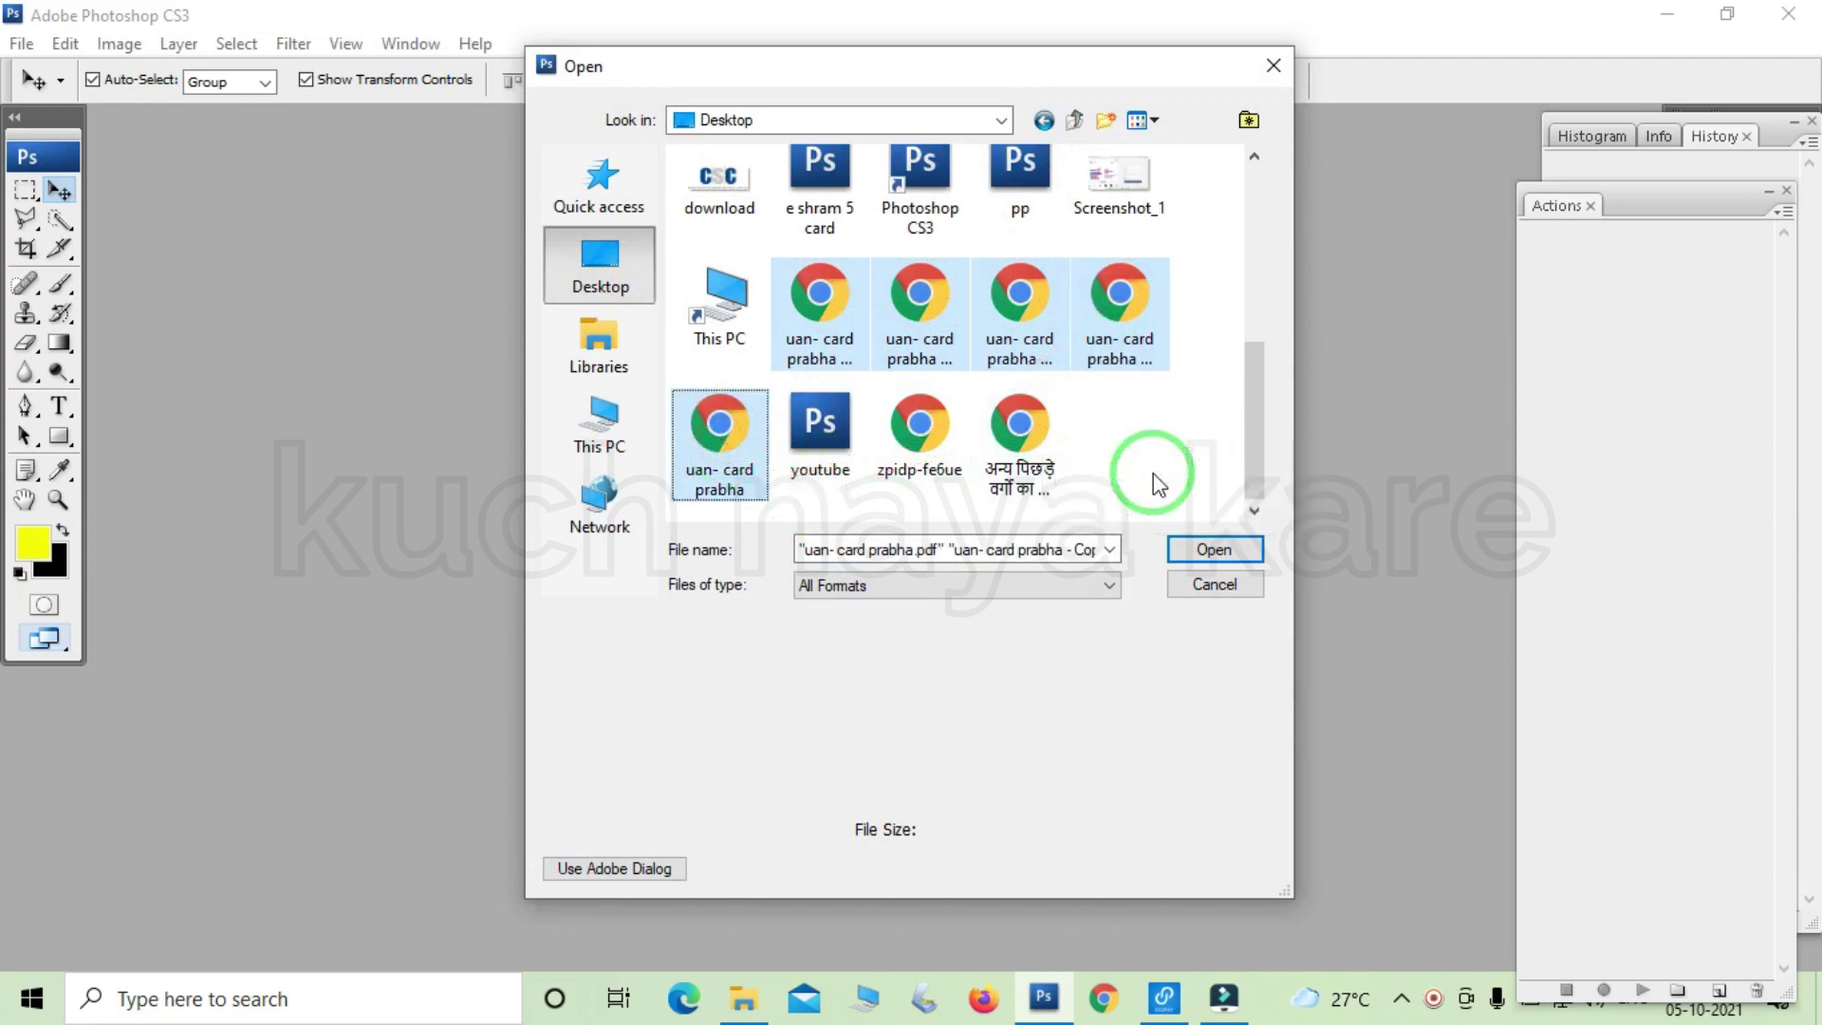
pyautogui.click(1183, 550)
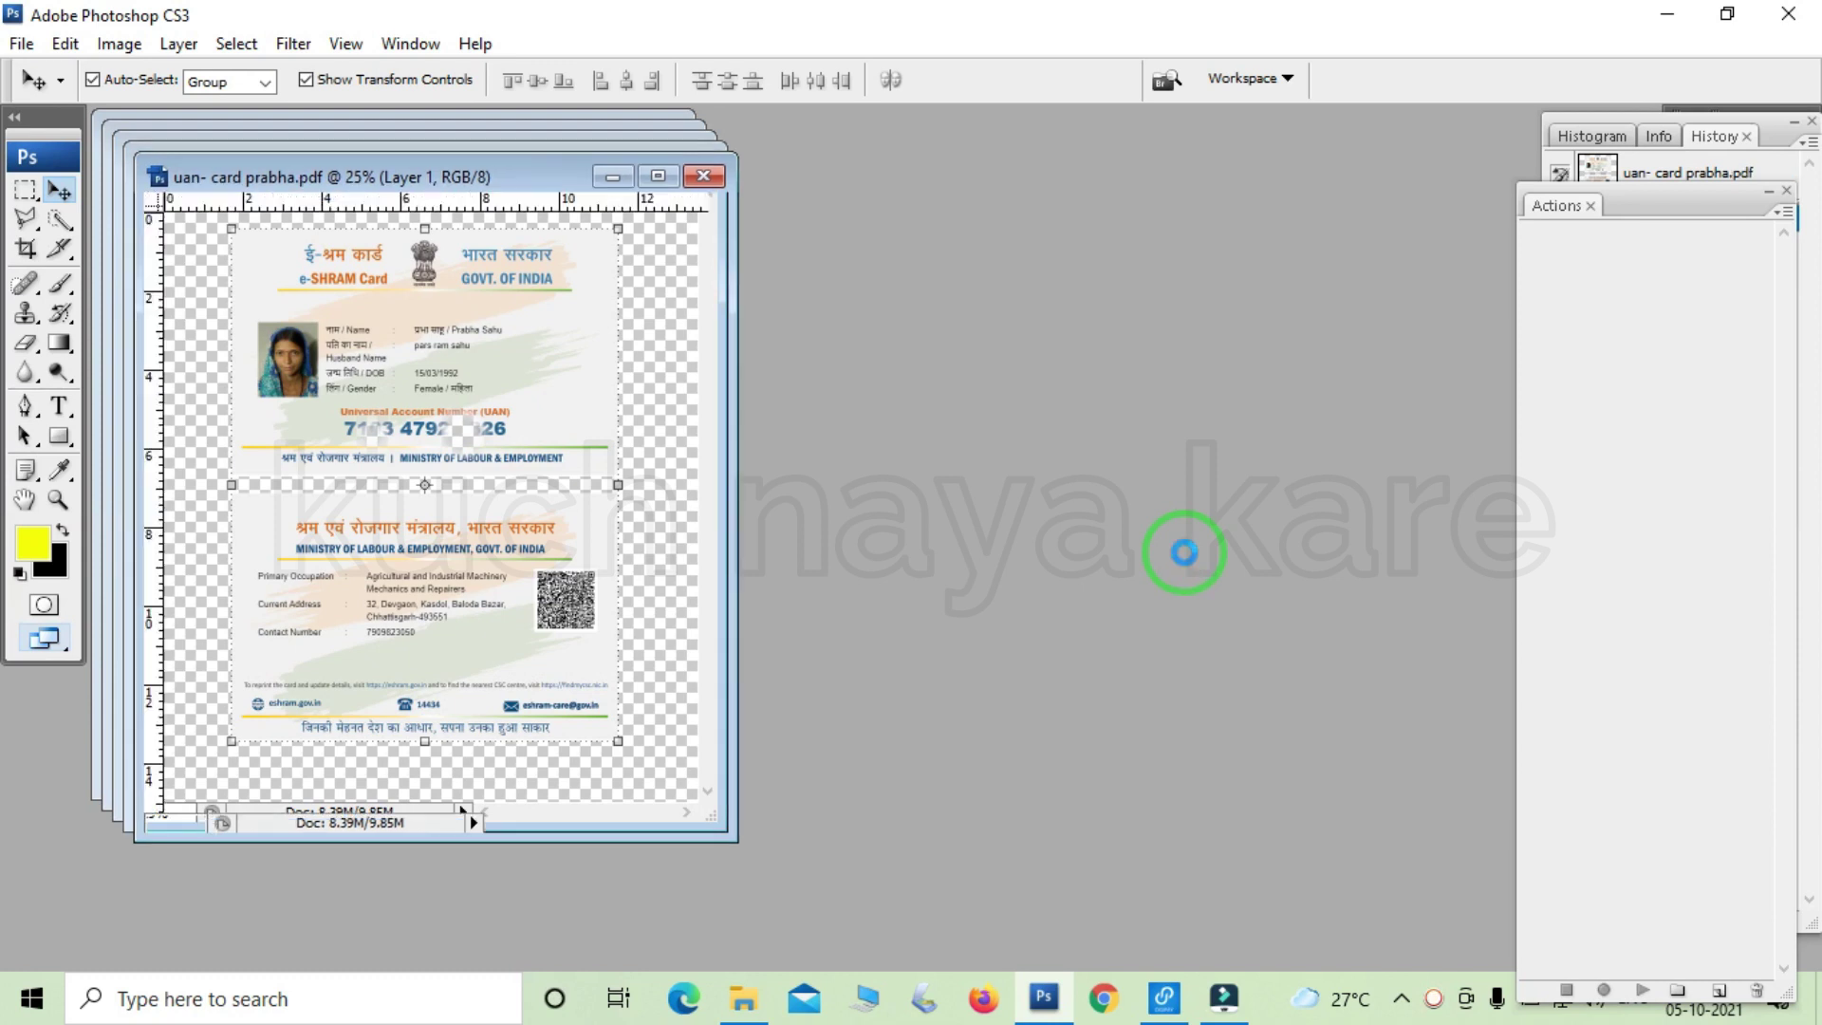
pyautogui.rightClick(513, 178)
pyautogui.click(583, 218)
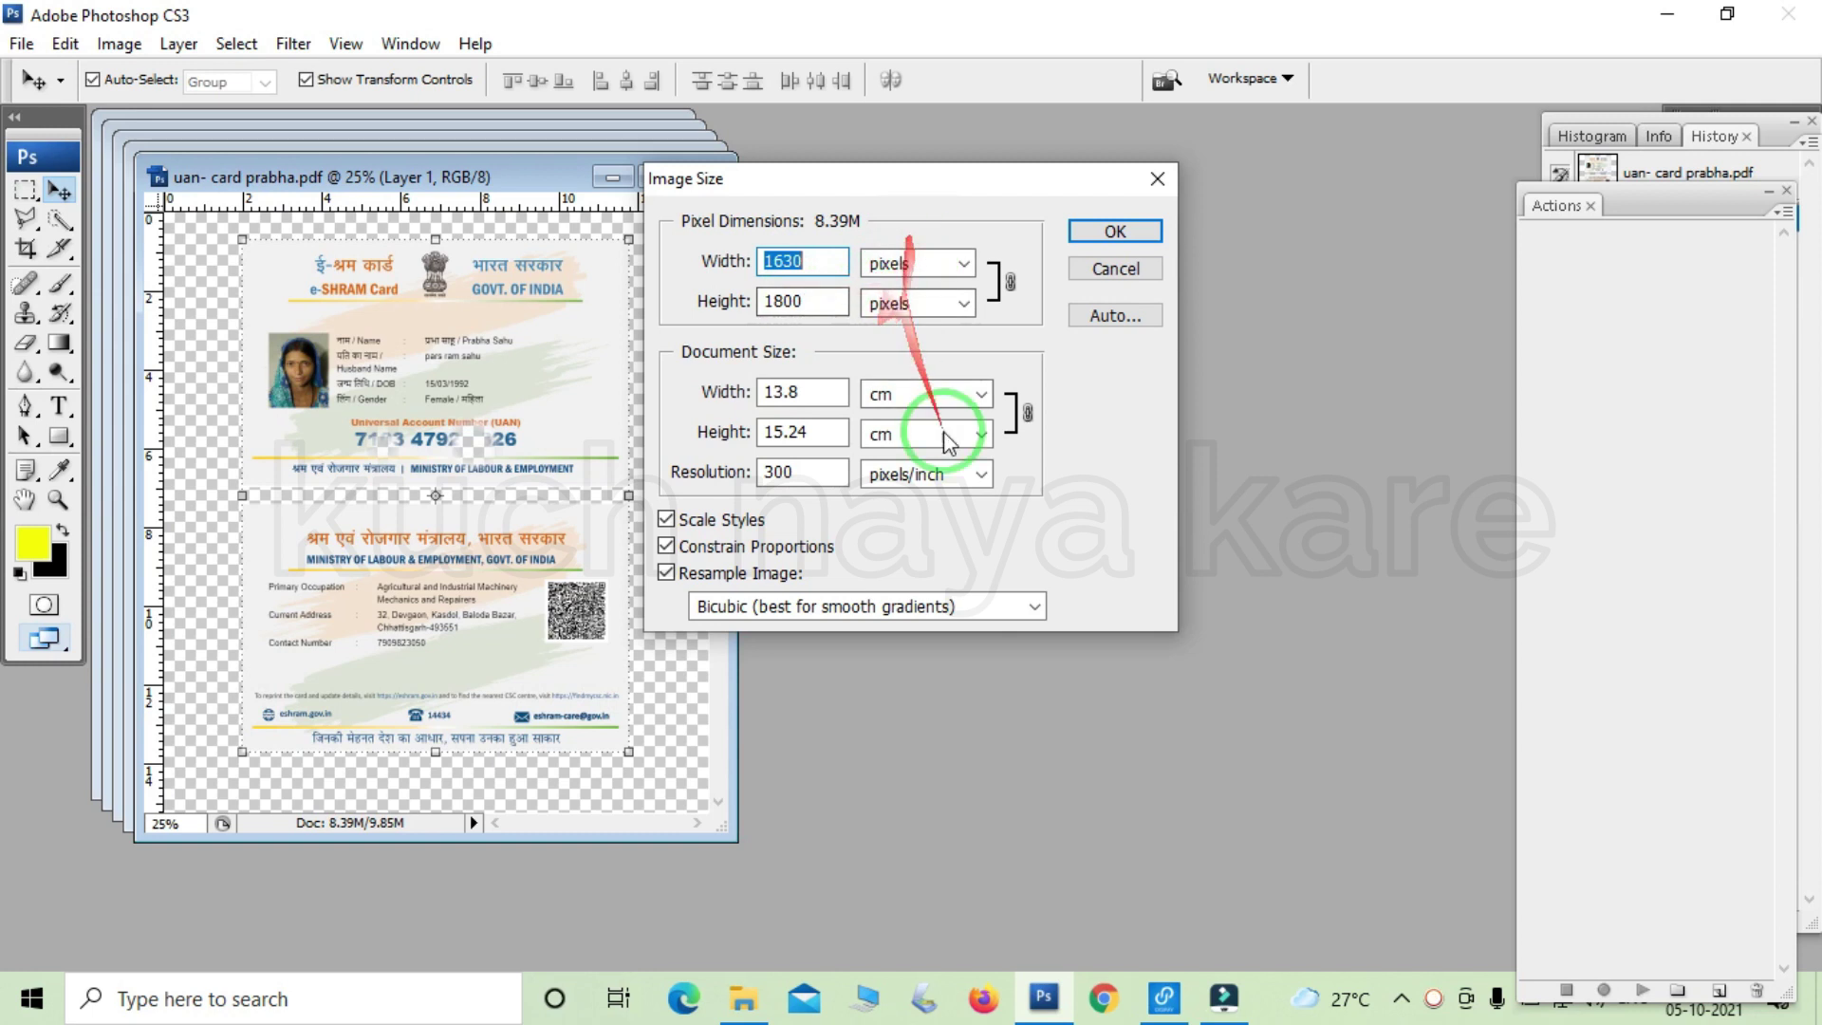
pyautogui.click(1112, 236)
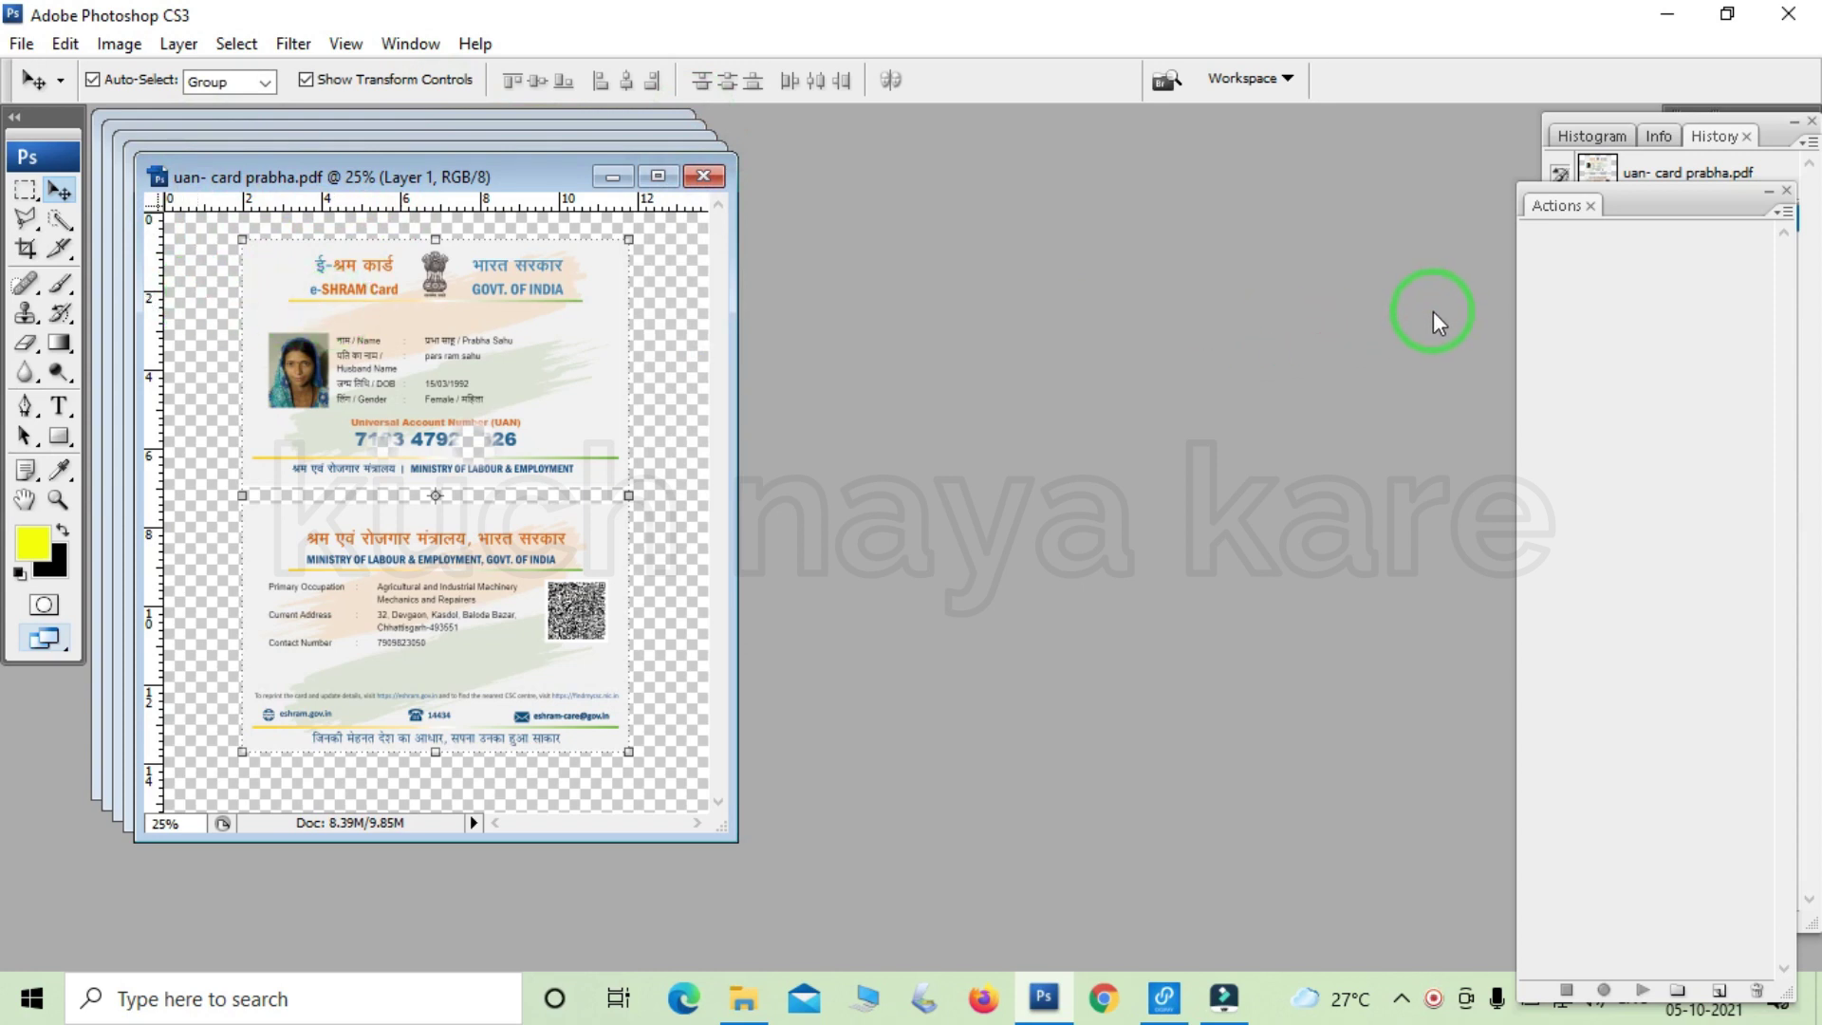
# Move the Actions panel clear of History and add a new set named 'kuch naya kare'.
pyautogui.moveTo(1691, 203)
pyautogui.mouseDown()
pyautogui.moveTo(1491, 206)
pyautogui.moveTo(1406, 180)
pyautogui.mouseUp()
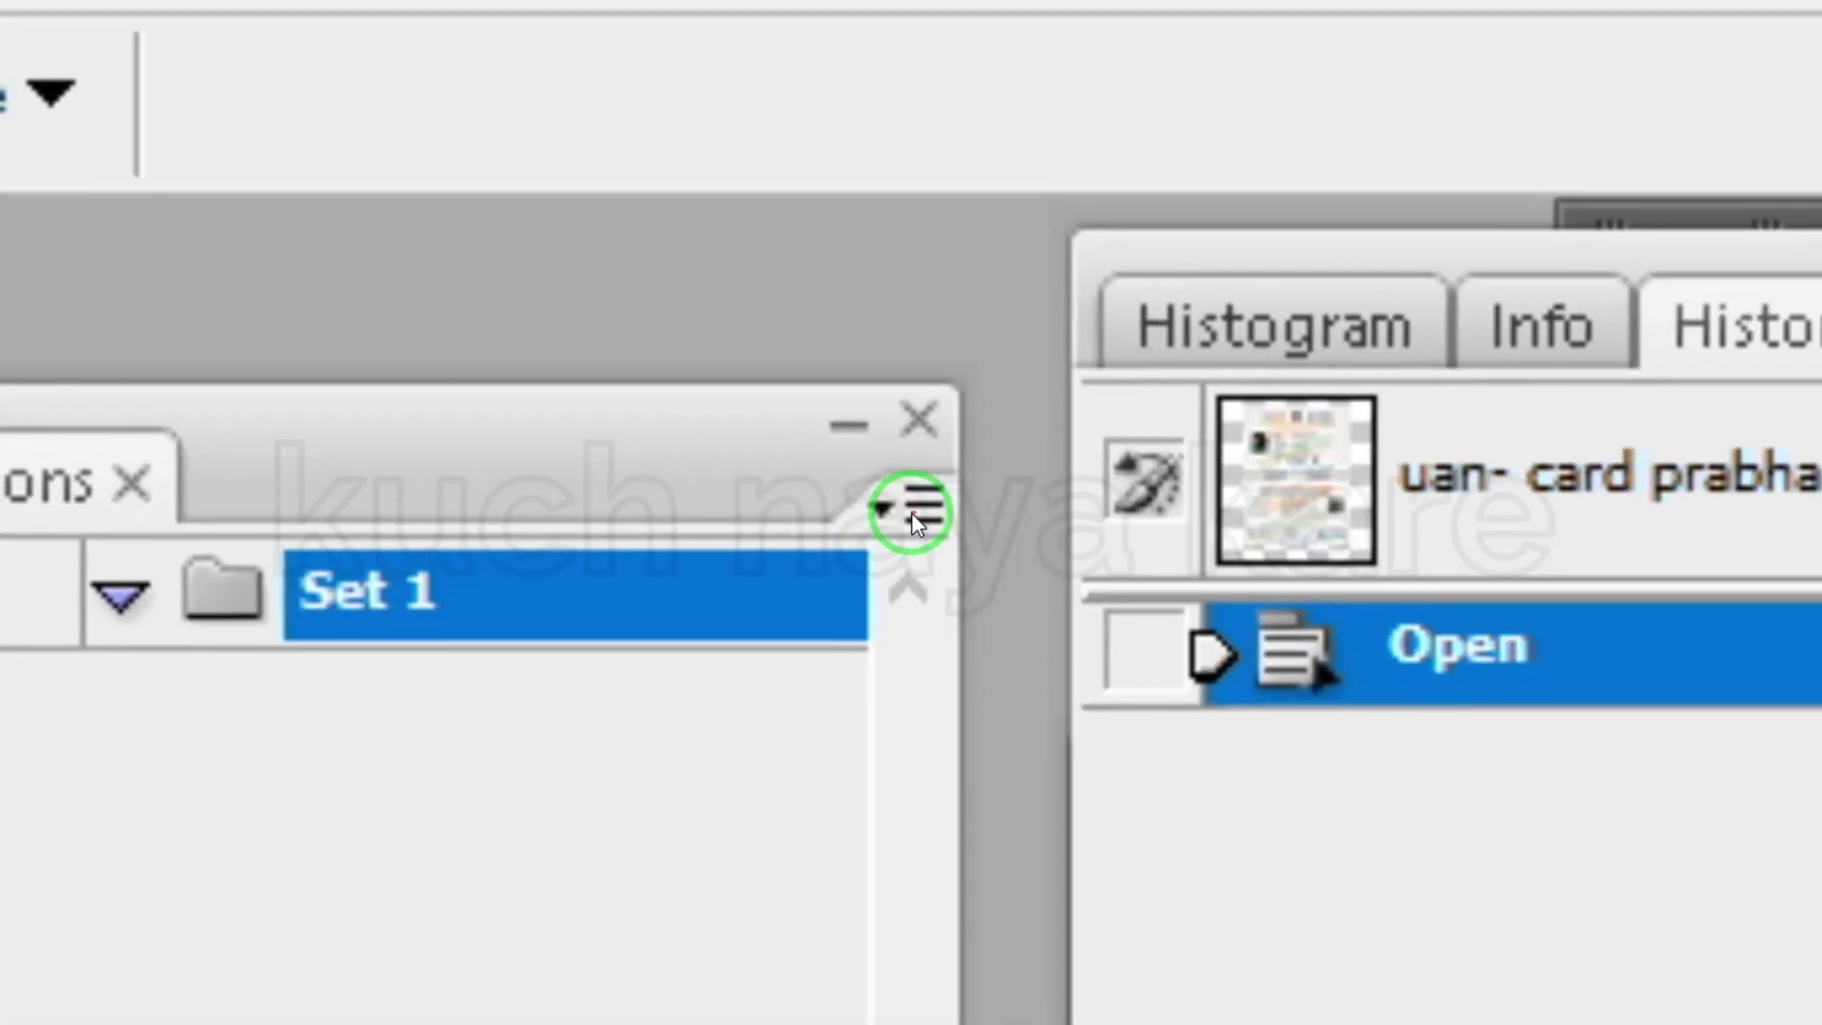
pyautogui.click(911, 512)
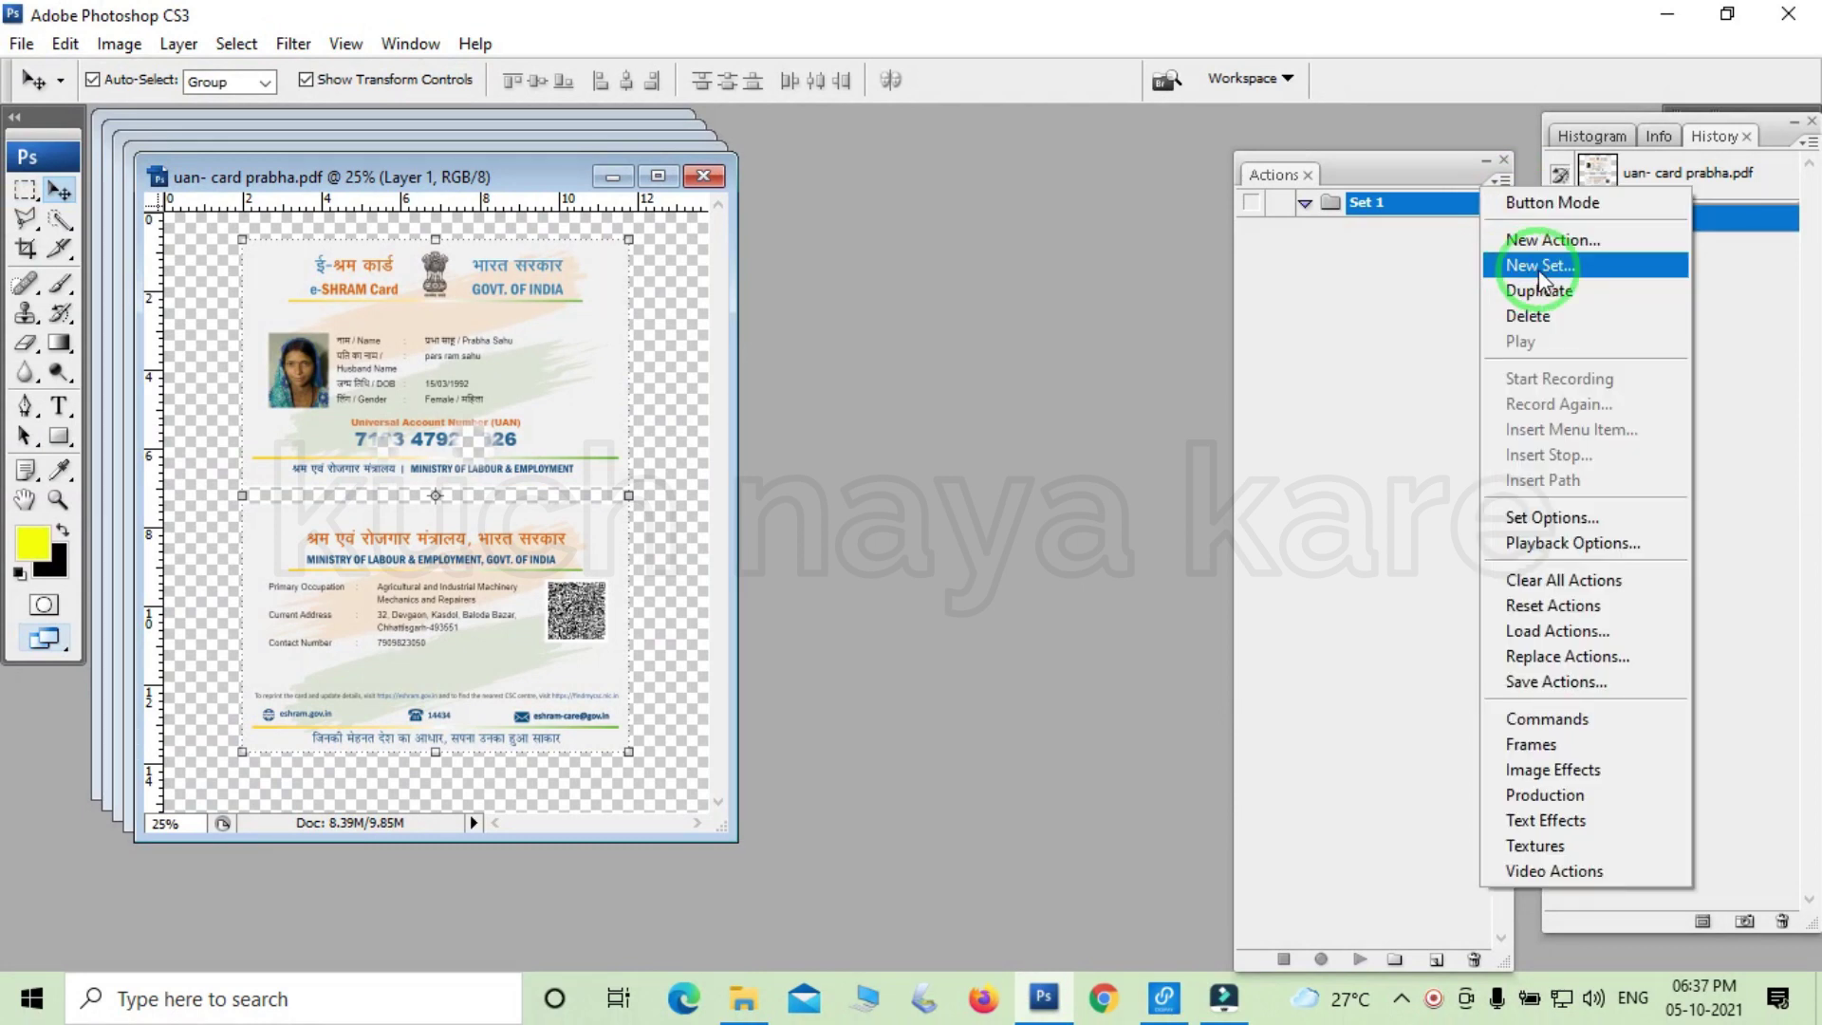
pyautogui.click(1540, 279)
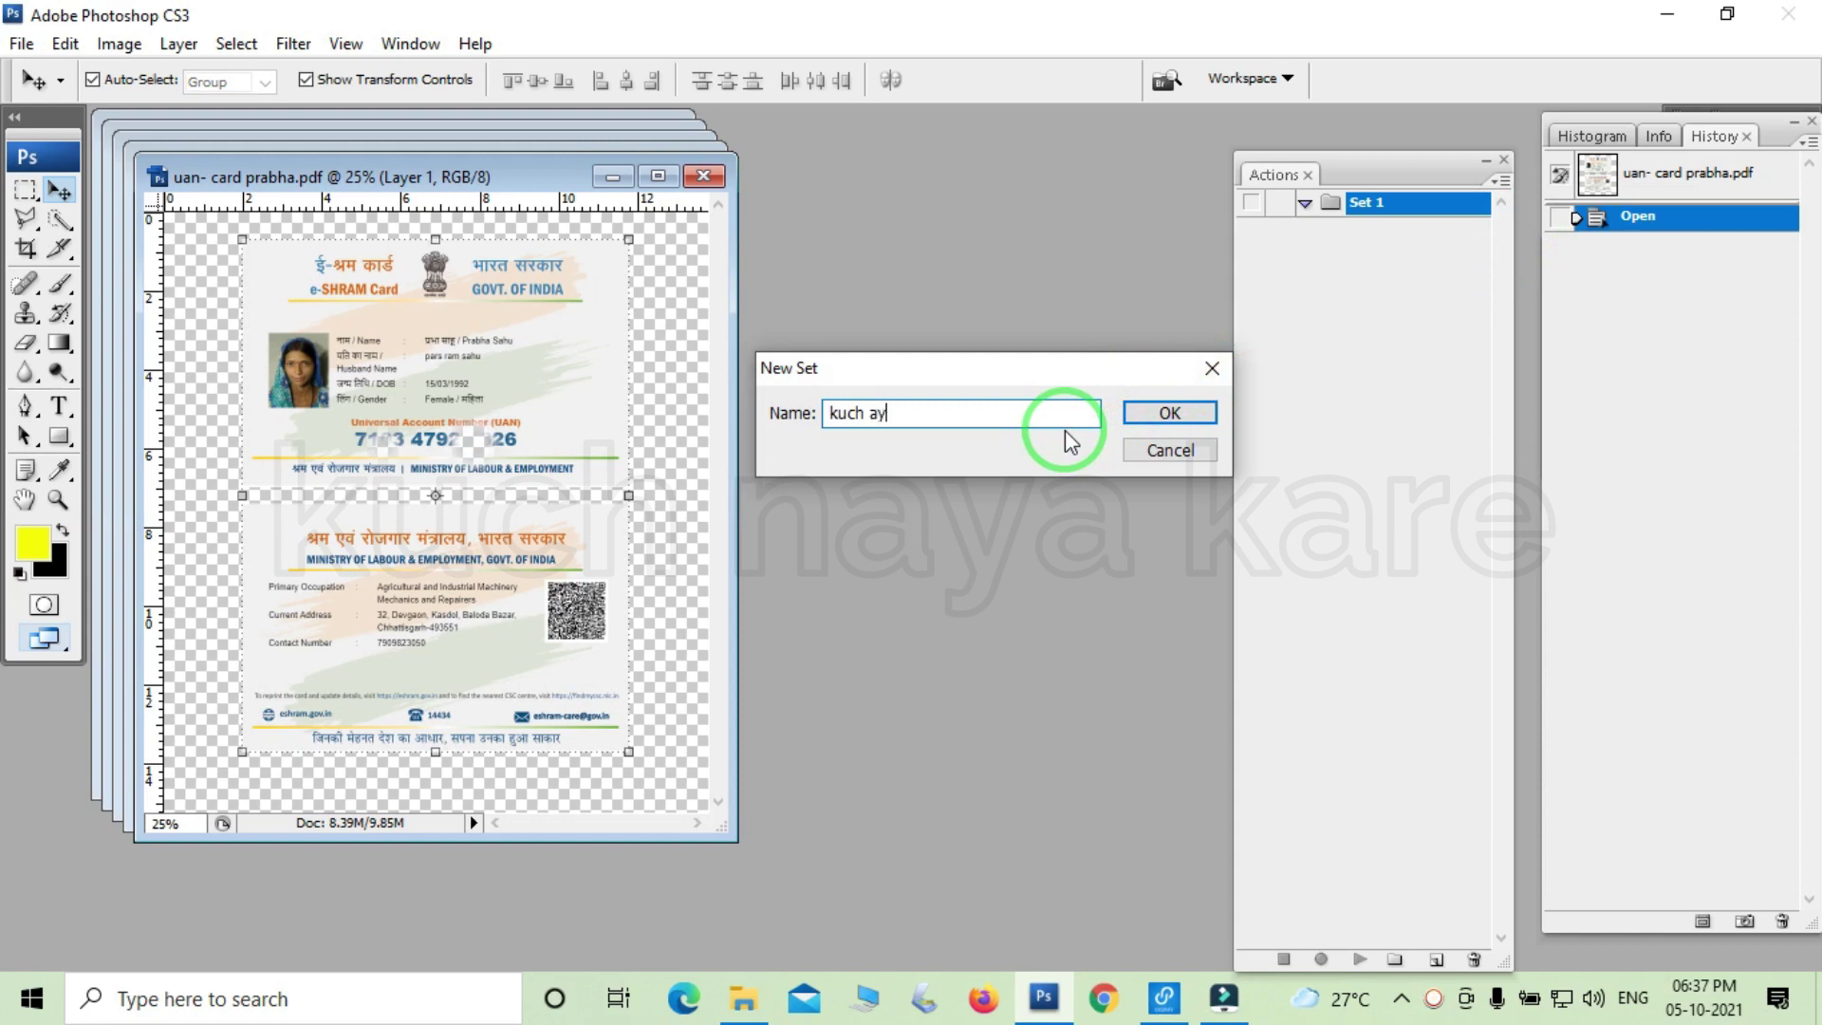
pyautogui.write('kare')
pyautogui.click(1148, 413)
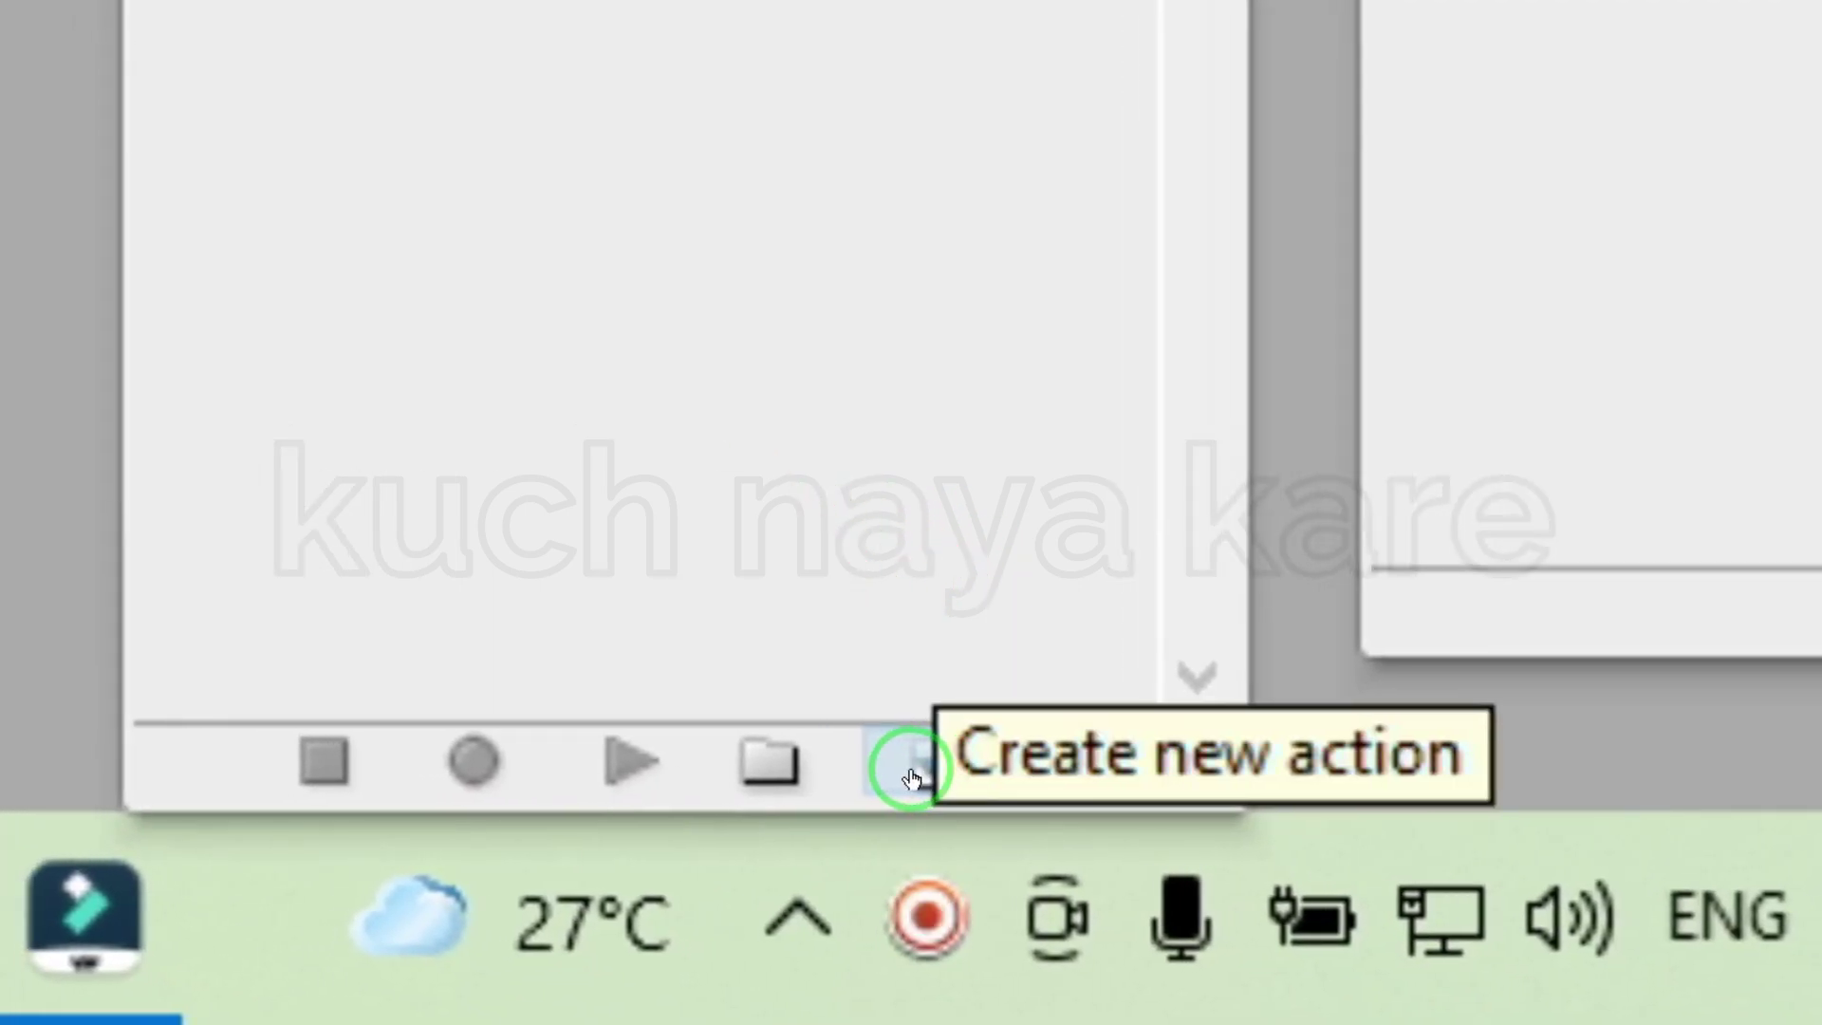
# Create the 'e shram' action with function key F7 and colour Blue, and start recording.
pyautogui.click(910, 778)
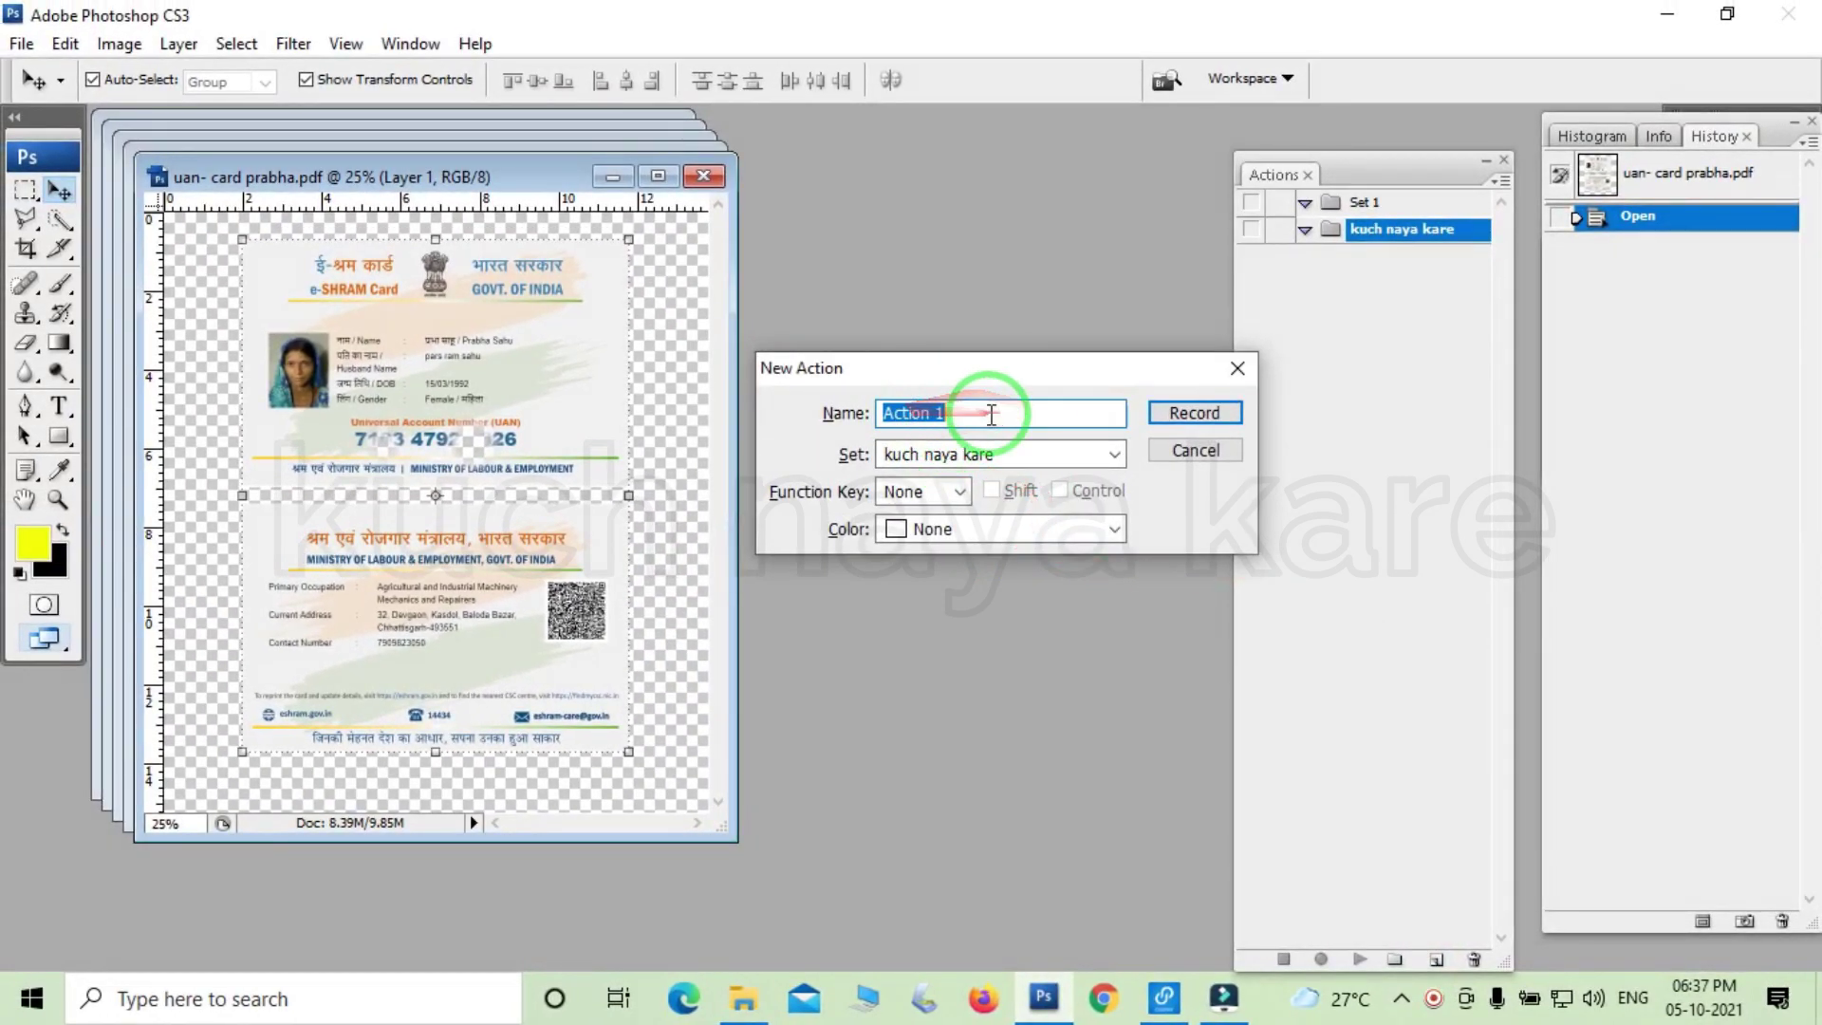
pyautogui.write('e shram')
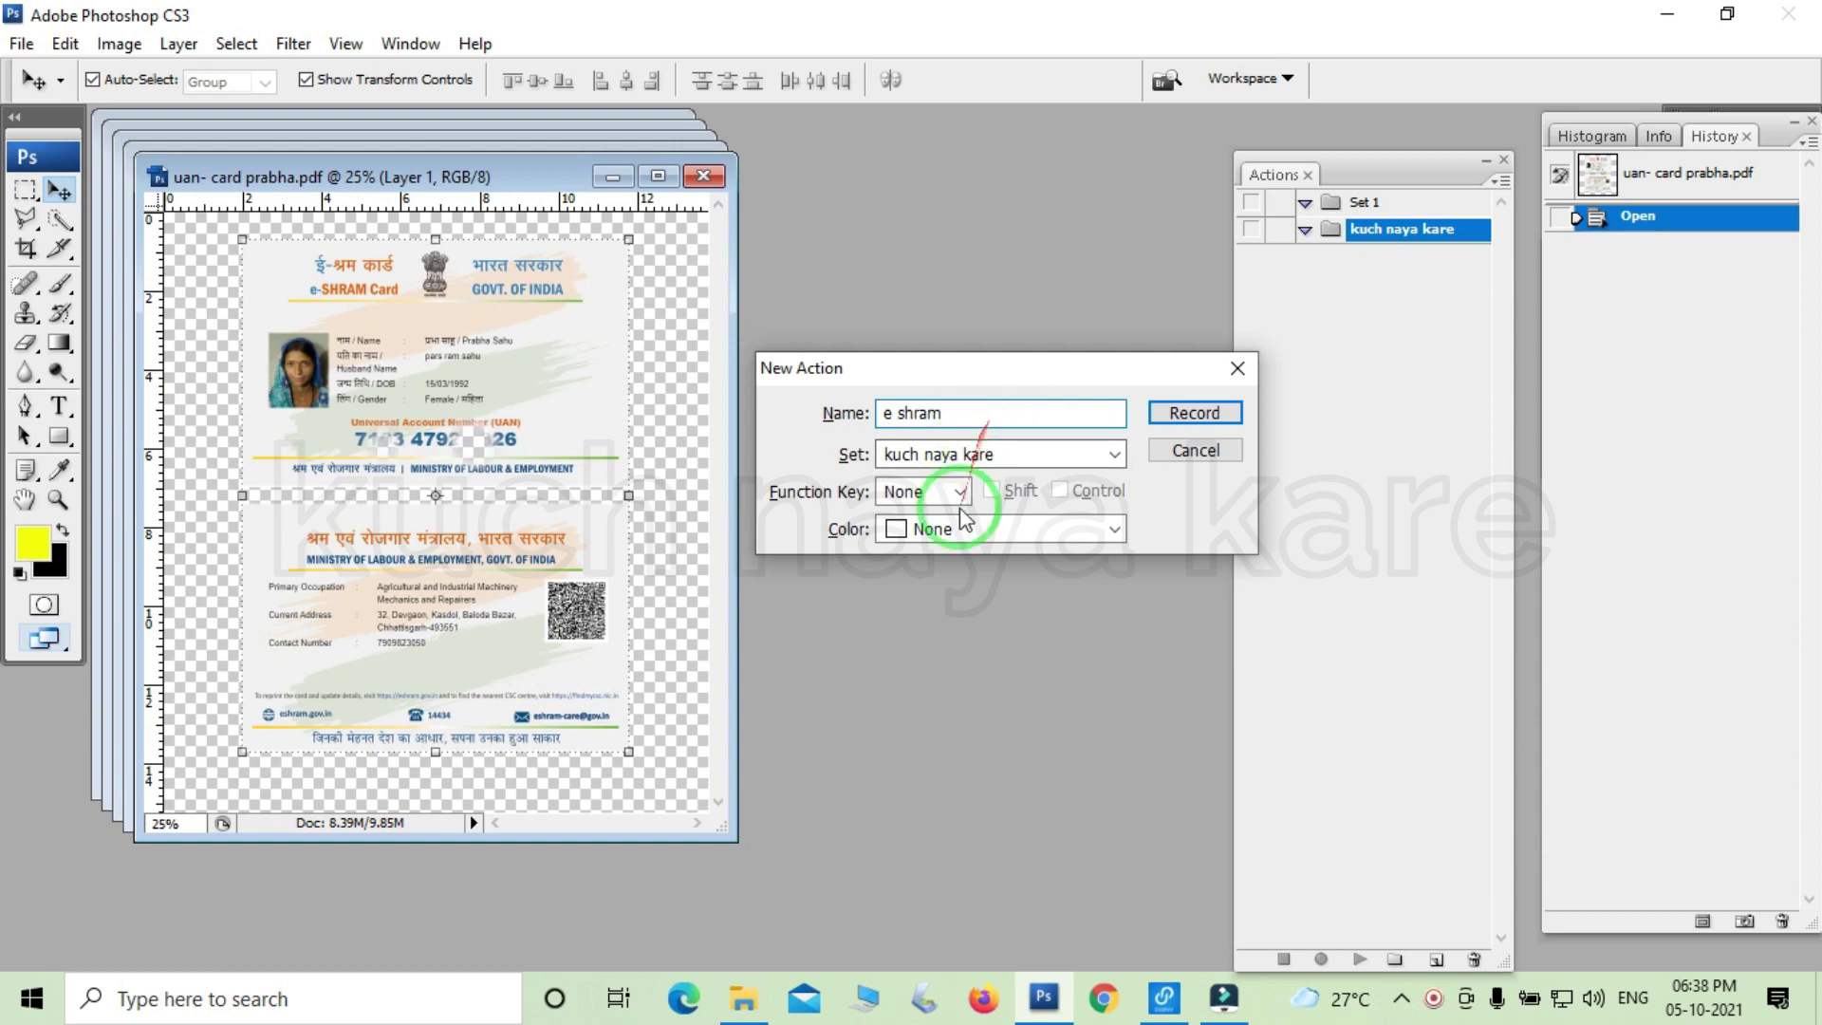
pyautogui.click(960, 492)
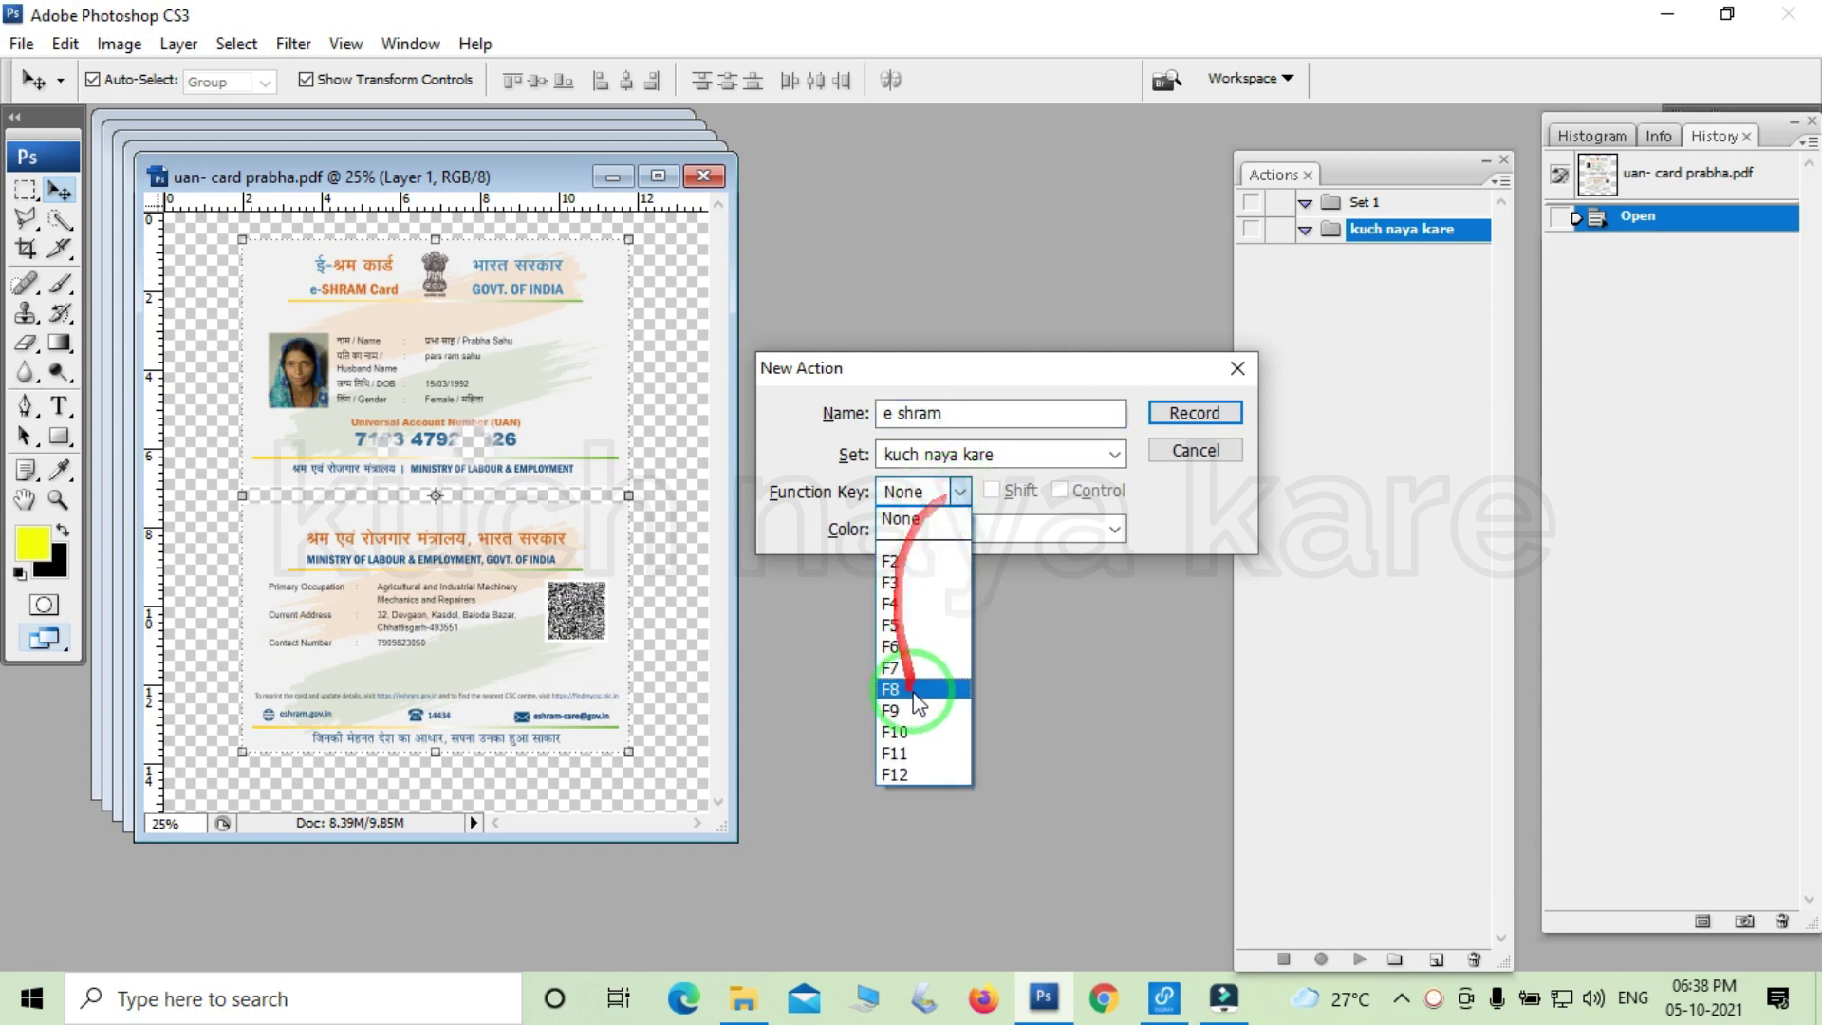
pyautogui.click(907, 669)
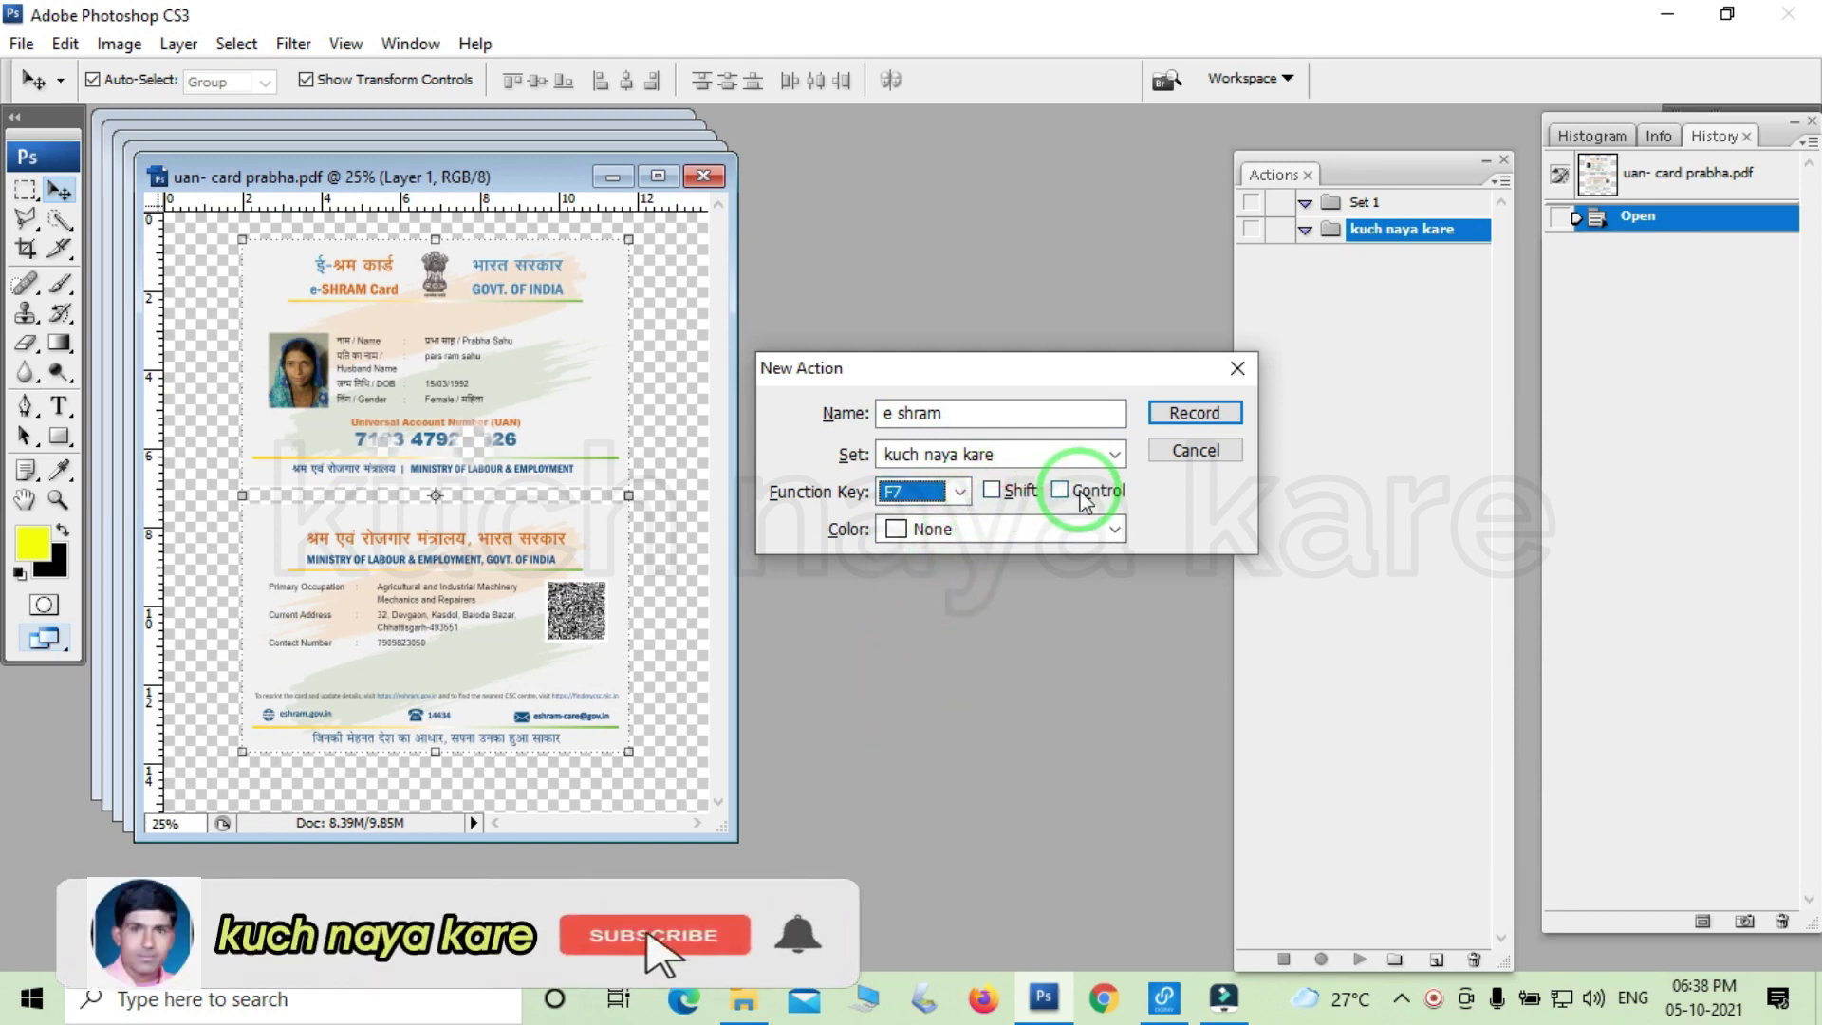
pyautogui.click(1010, 531)
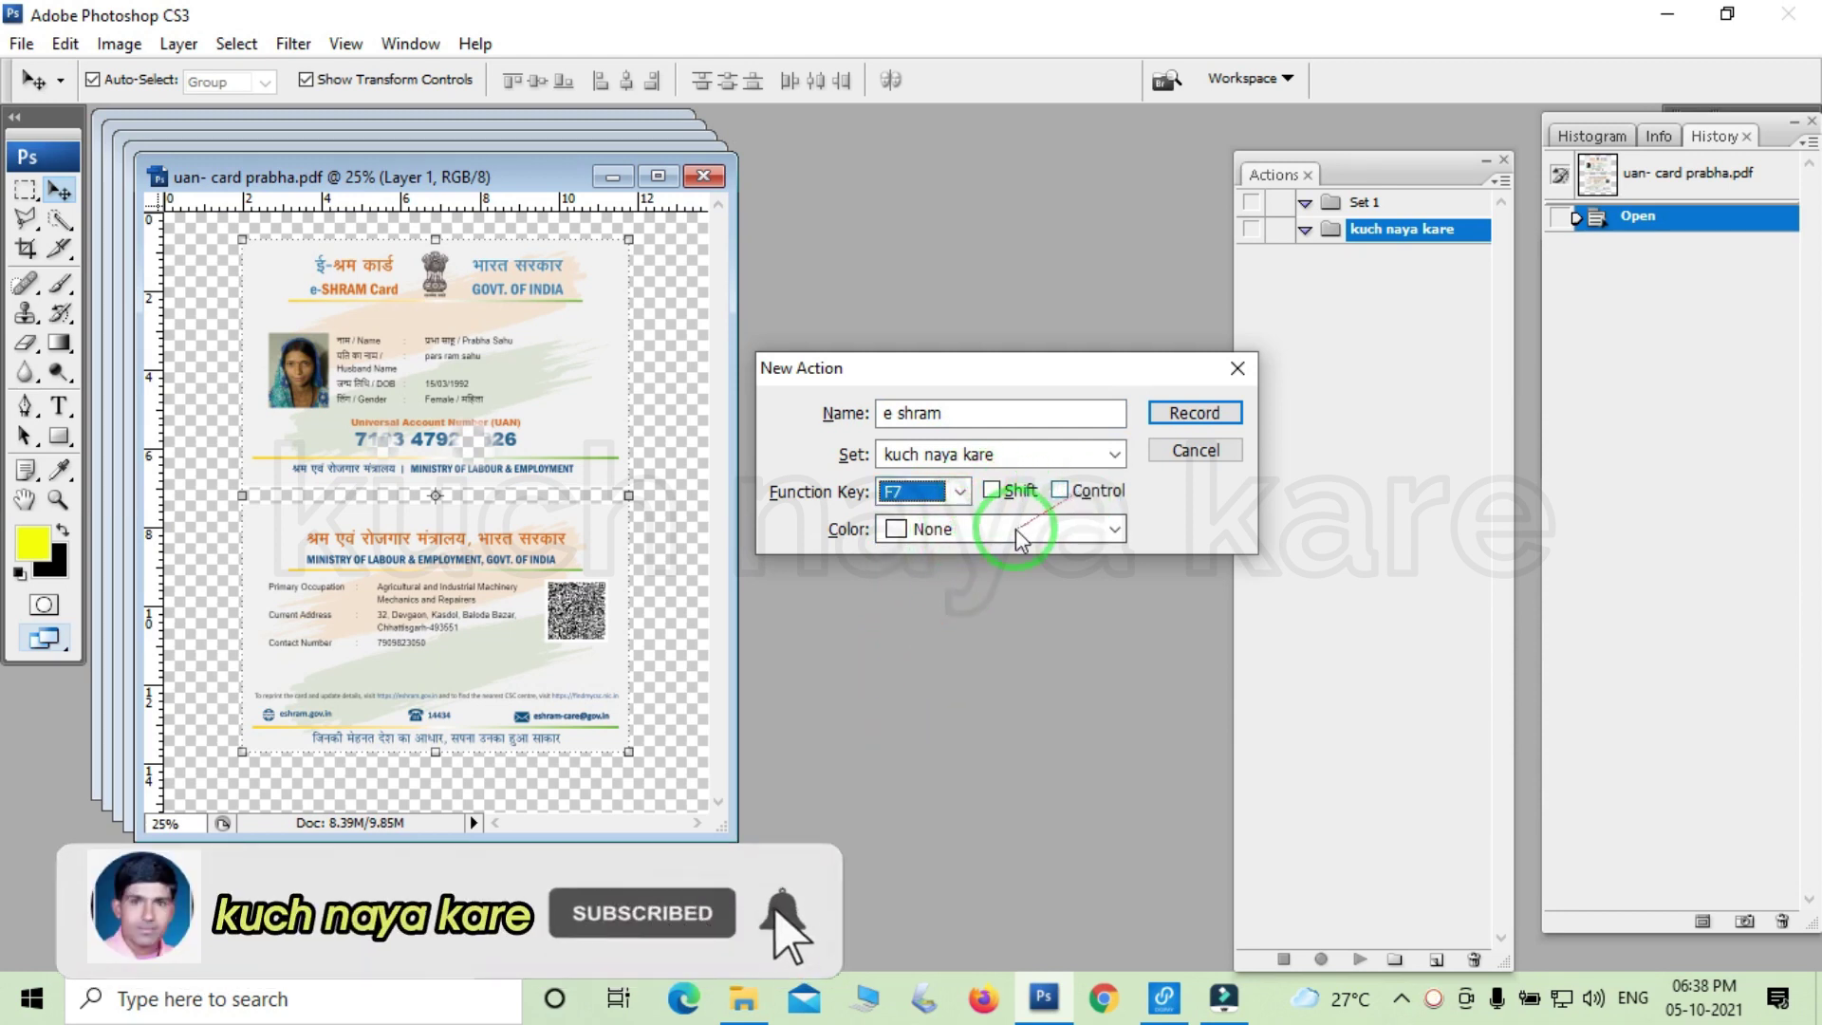
pyautogui.click(921, 533)
pyautogui.click(902, 691)
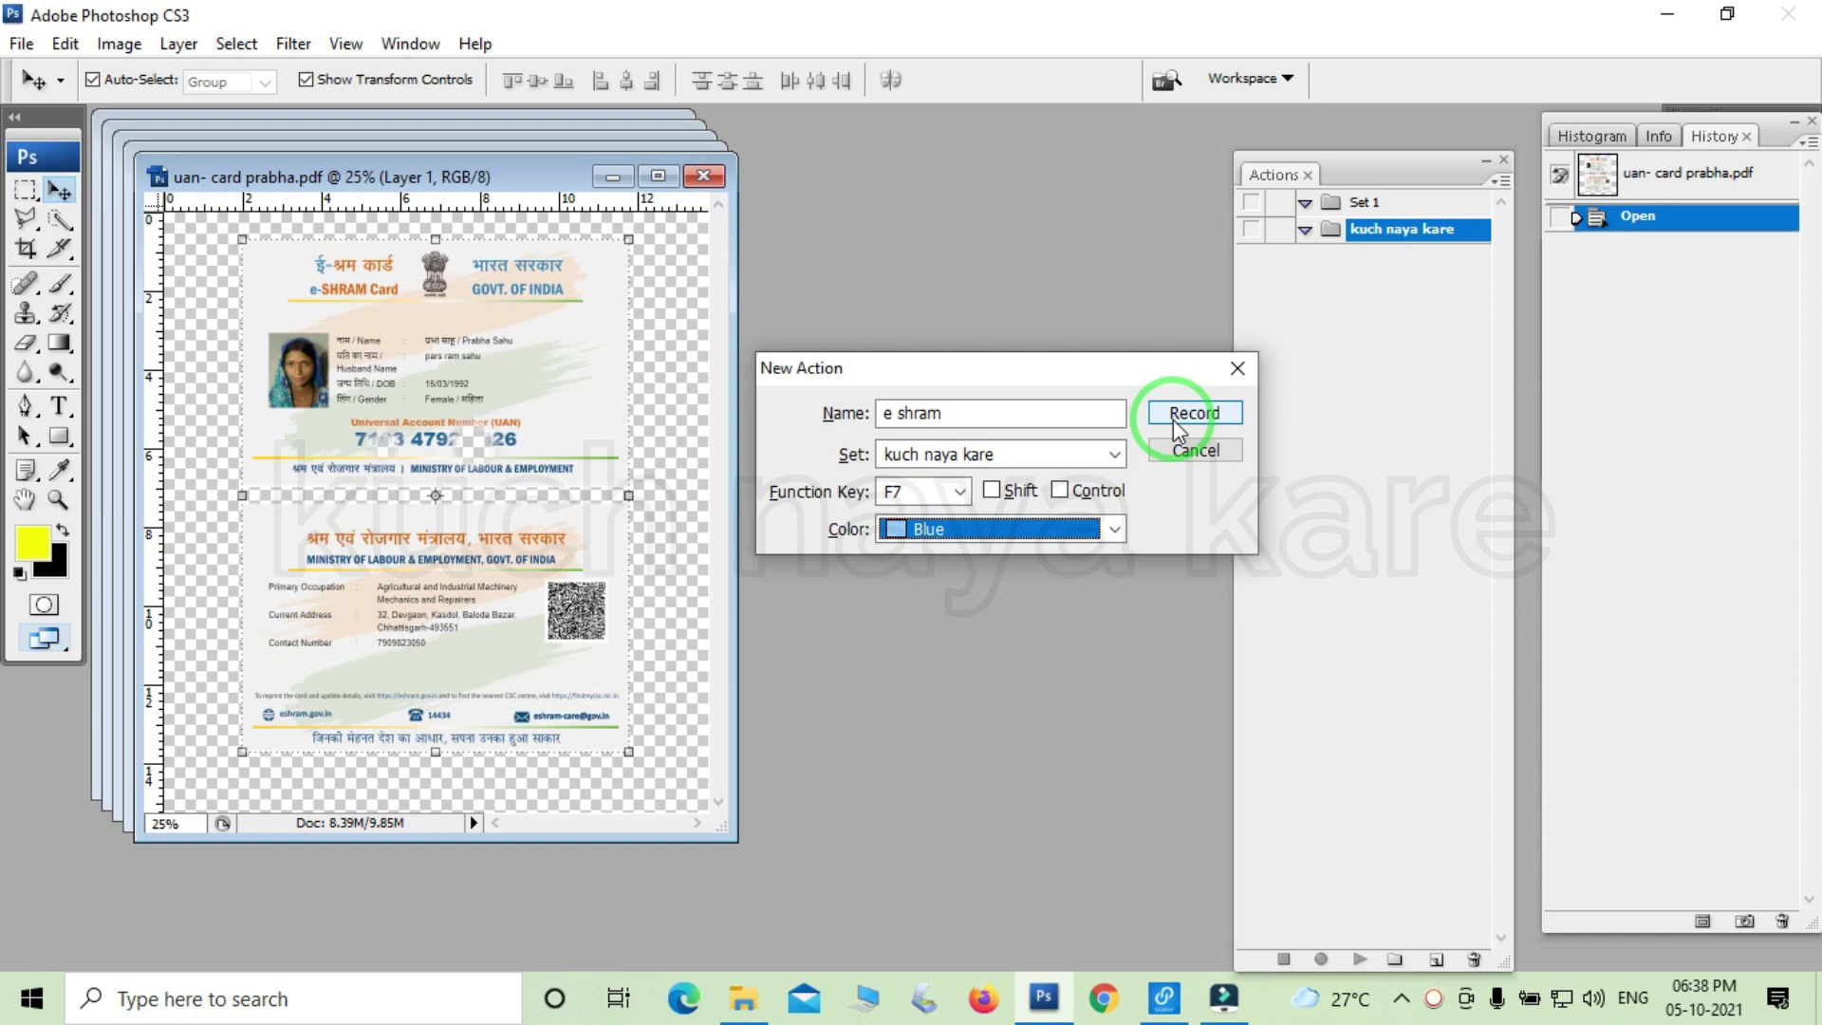
pyautogui.click(1175, 418)
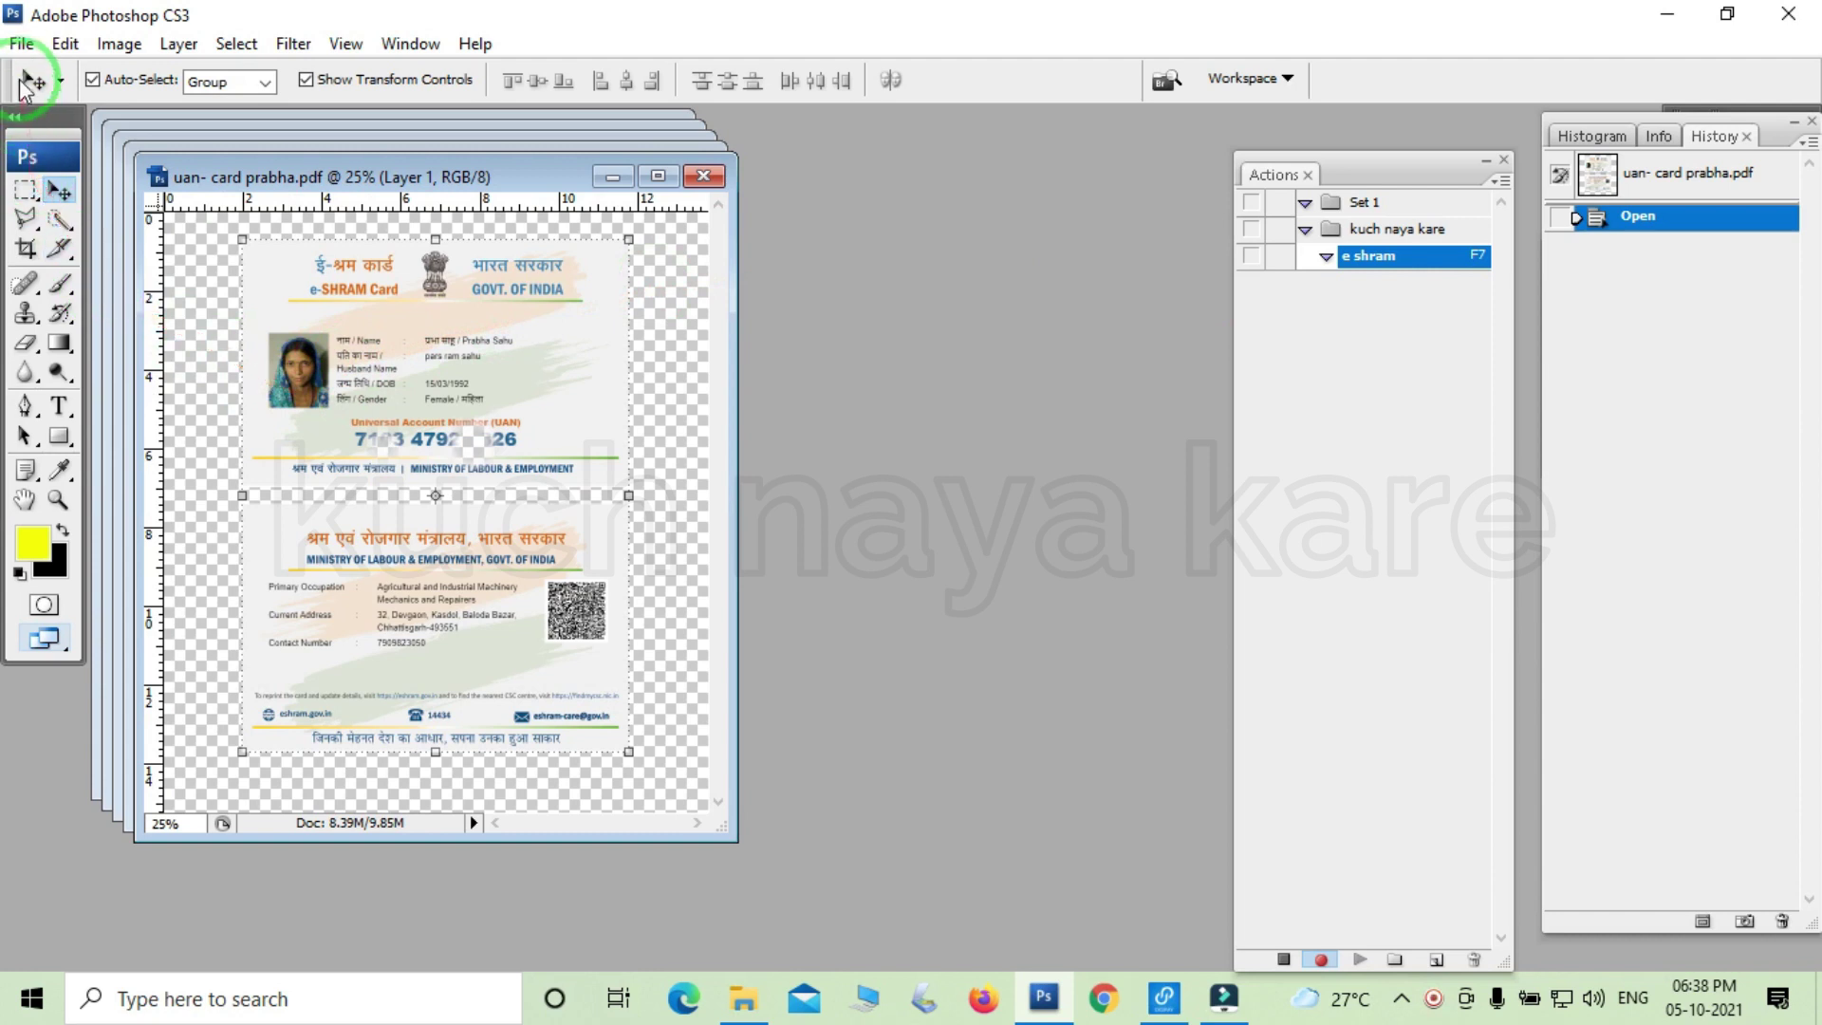
# Create a new International Paper A4 document at 300 pixels/inch.
pyautogui.click(21, 44)
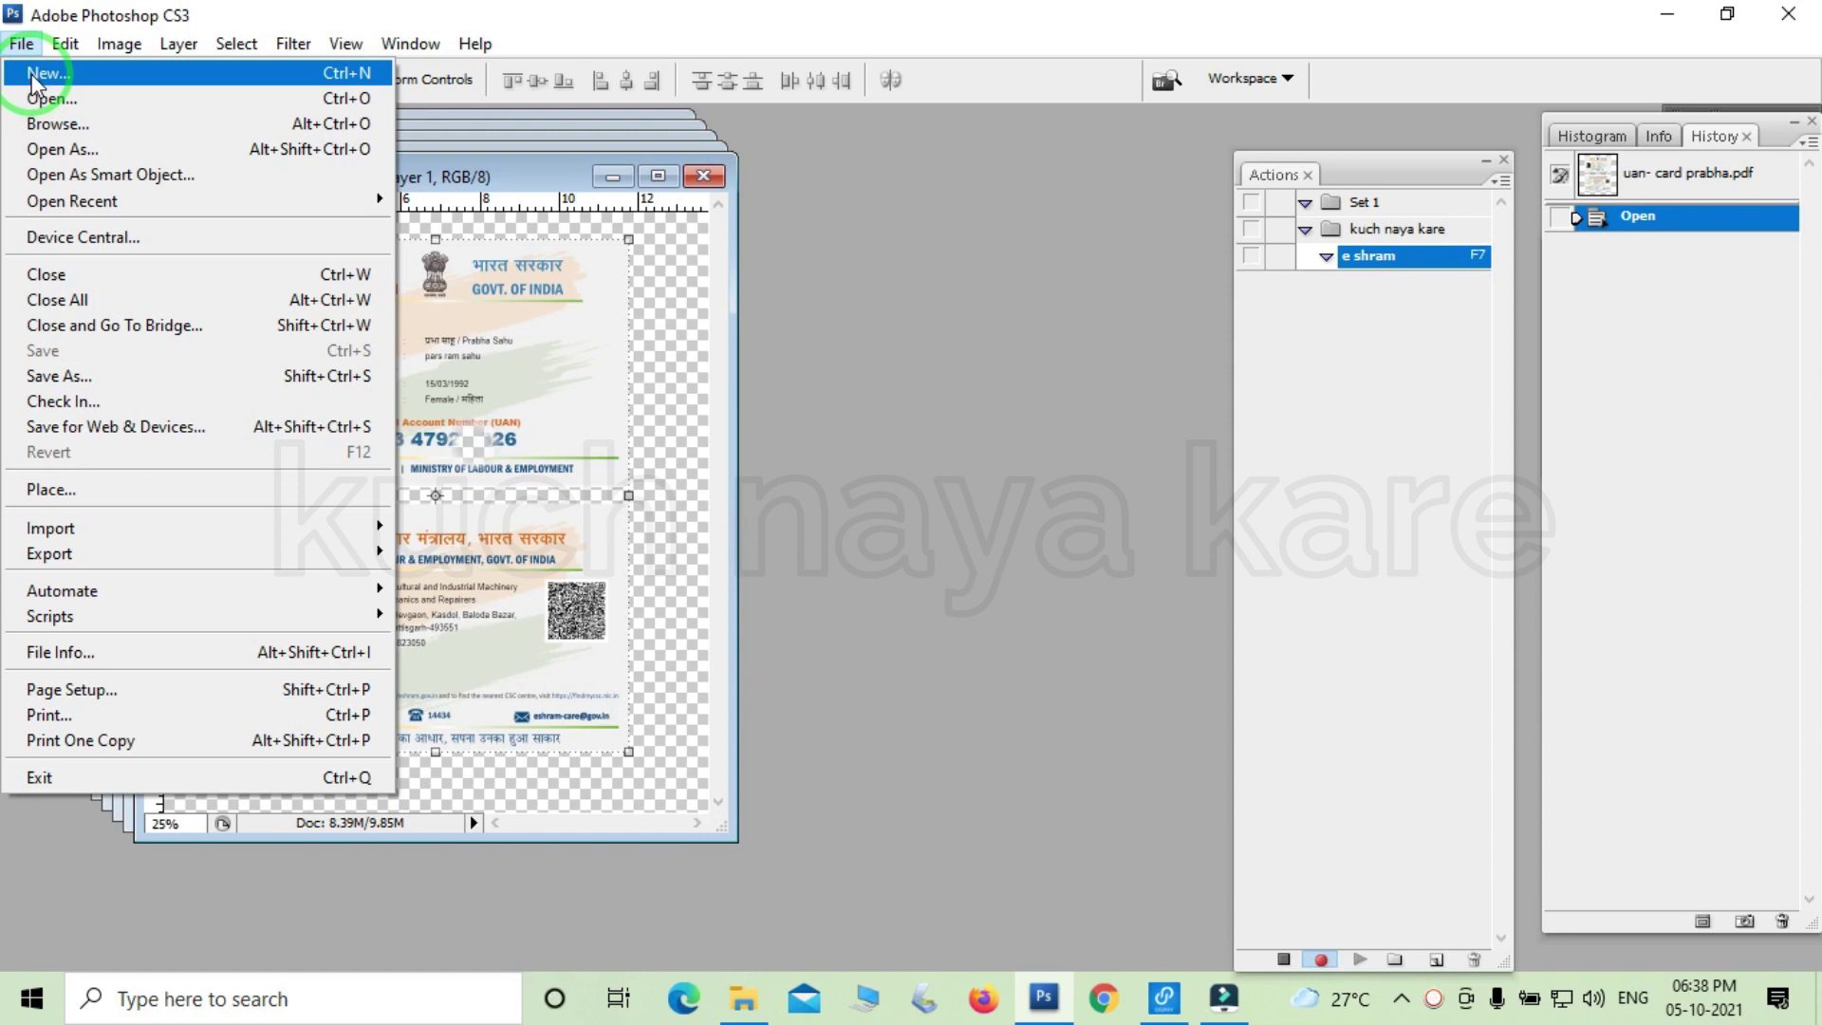
pyautogui.click(40, 73)
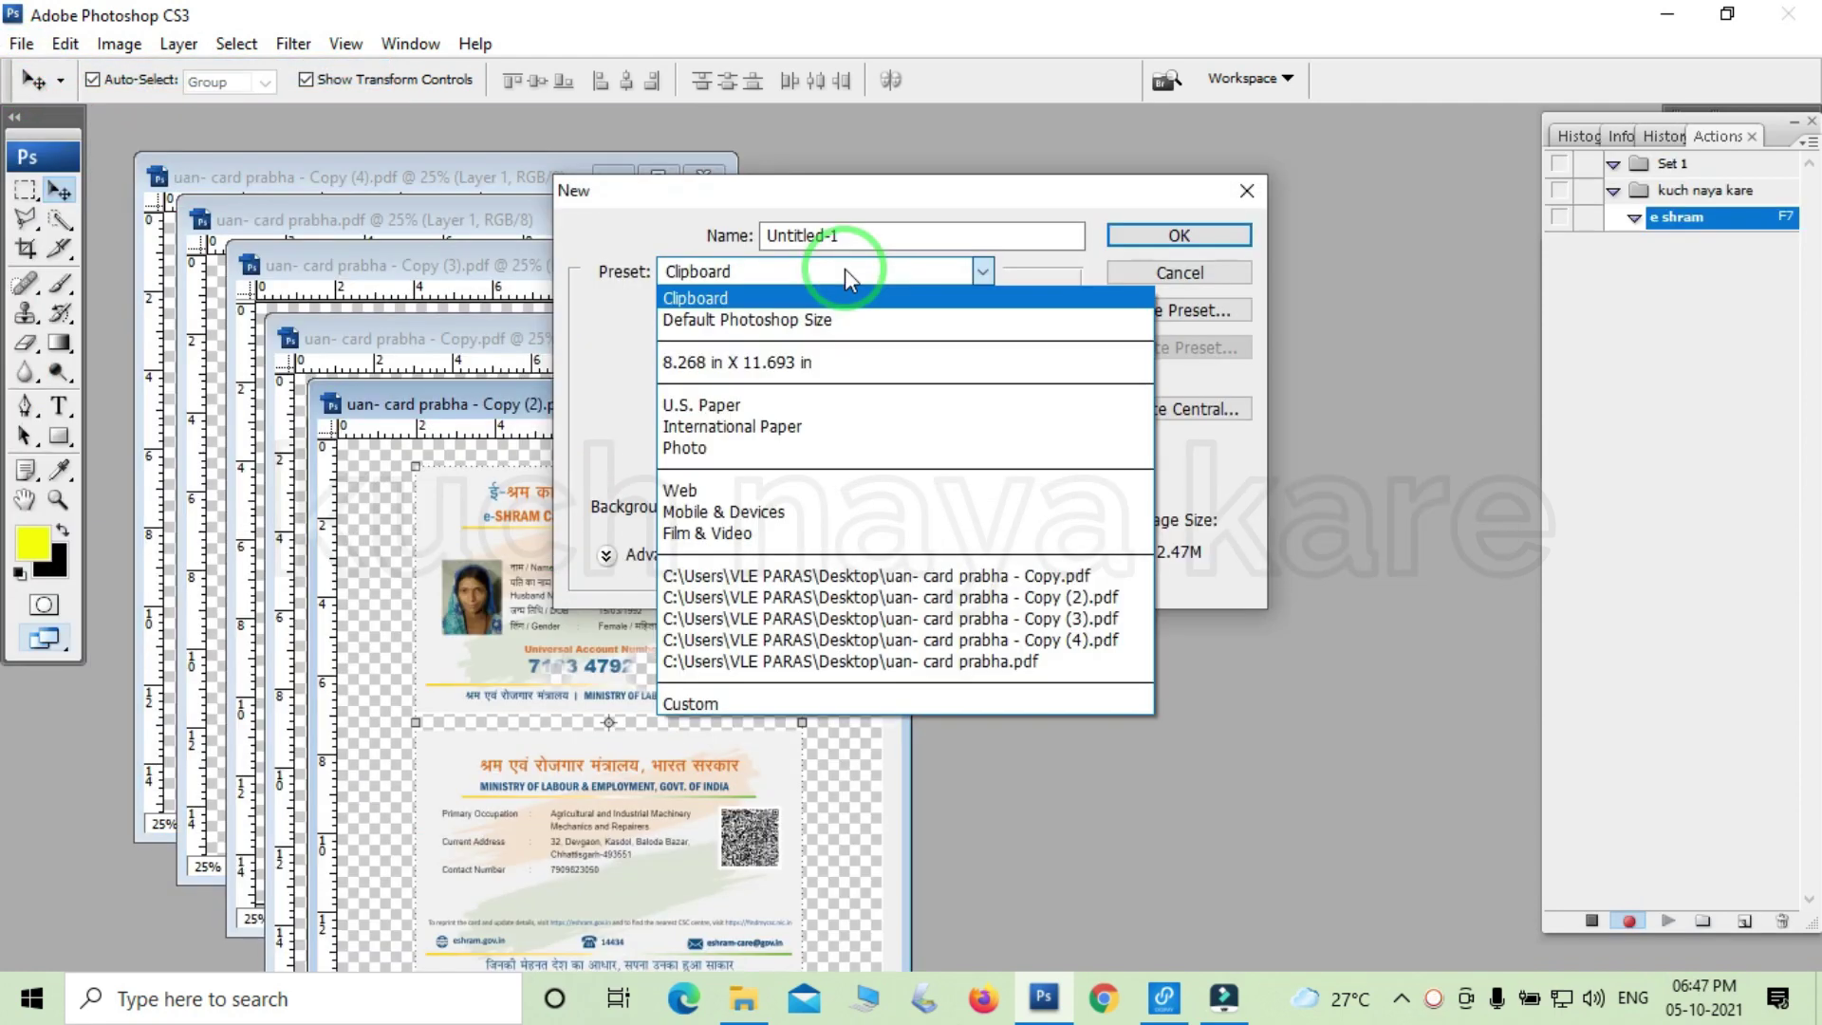
pyautogui.click(755, 429)
pyautogui.click(873, 311)
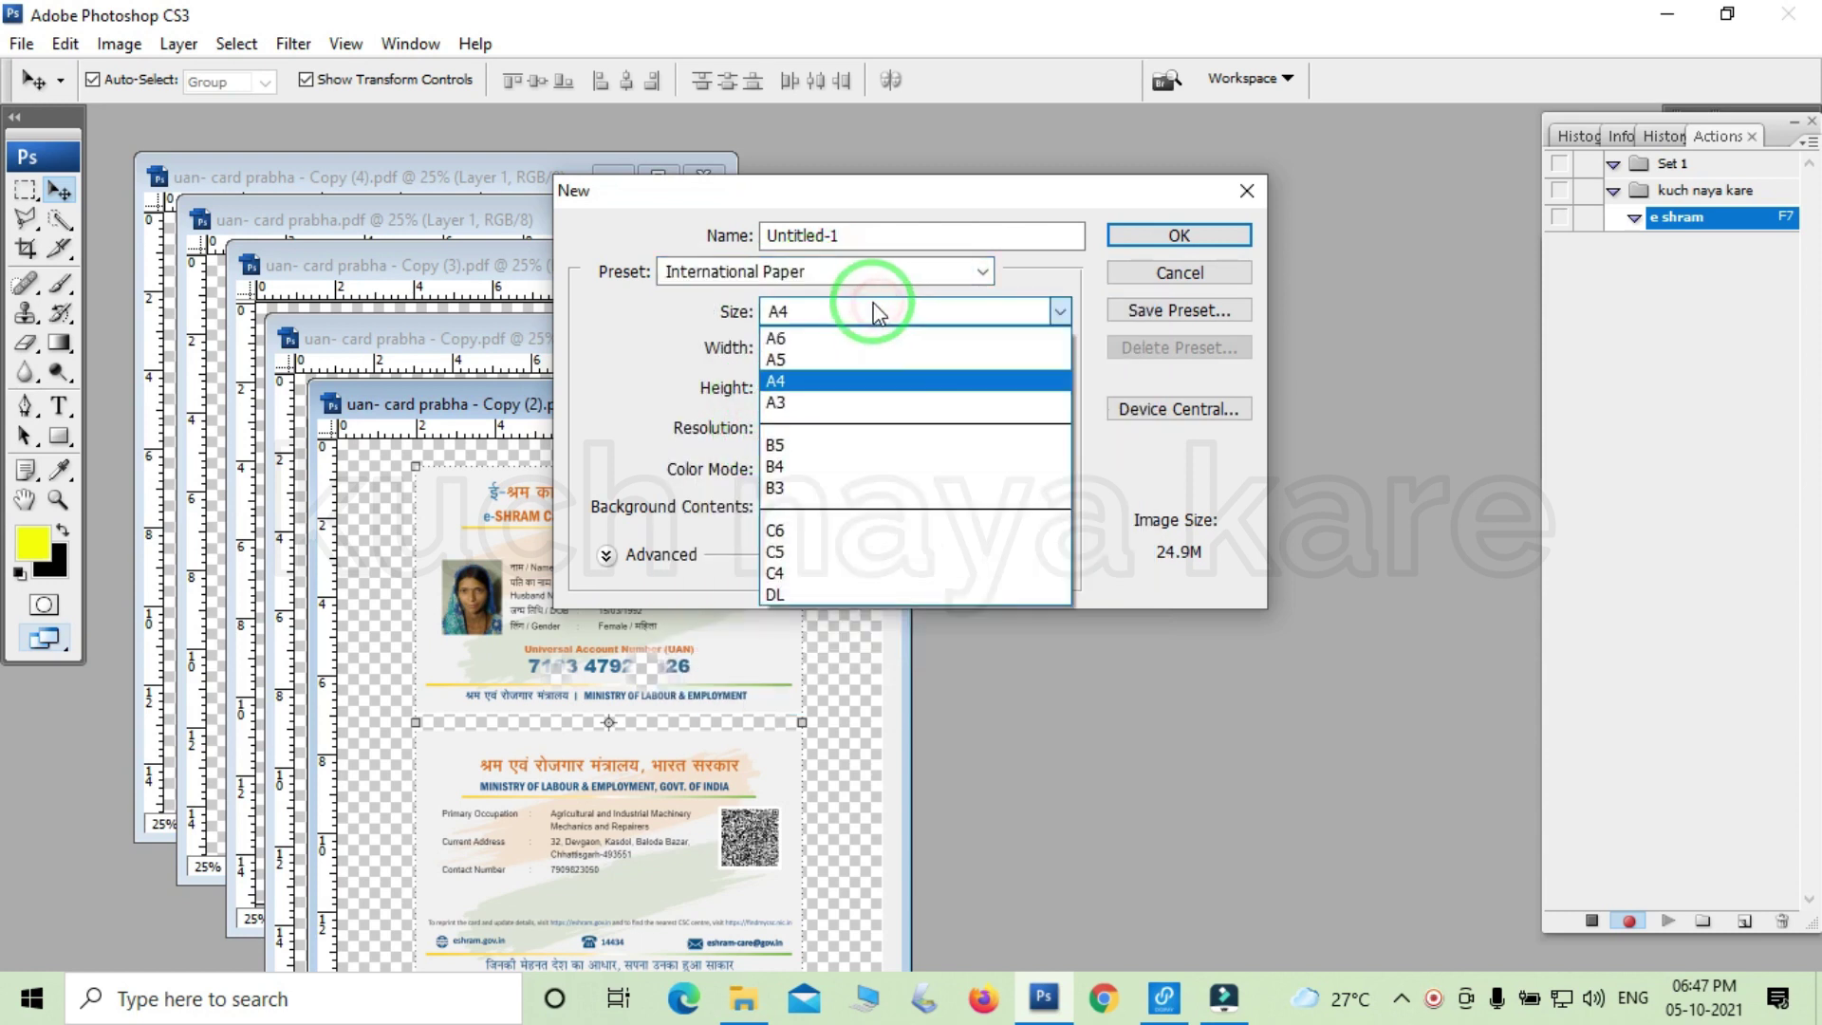
pyautogui.click(820, 383)
pyautogui.moveTo(797, 428); pyautogui.dragTo(747, 428)
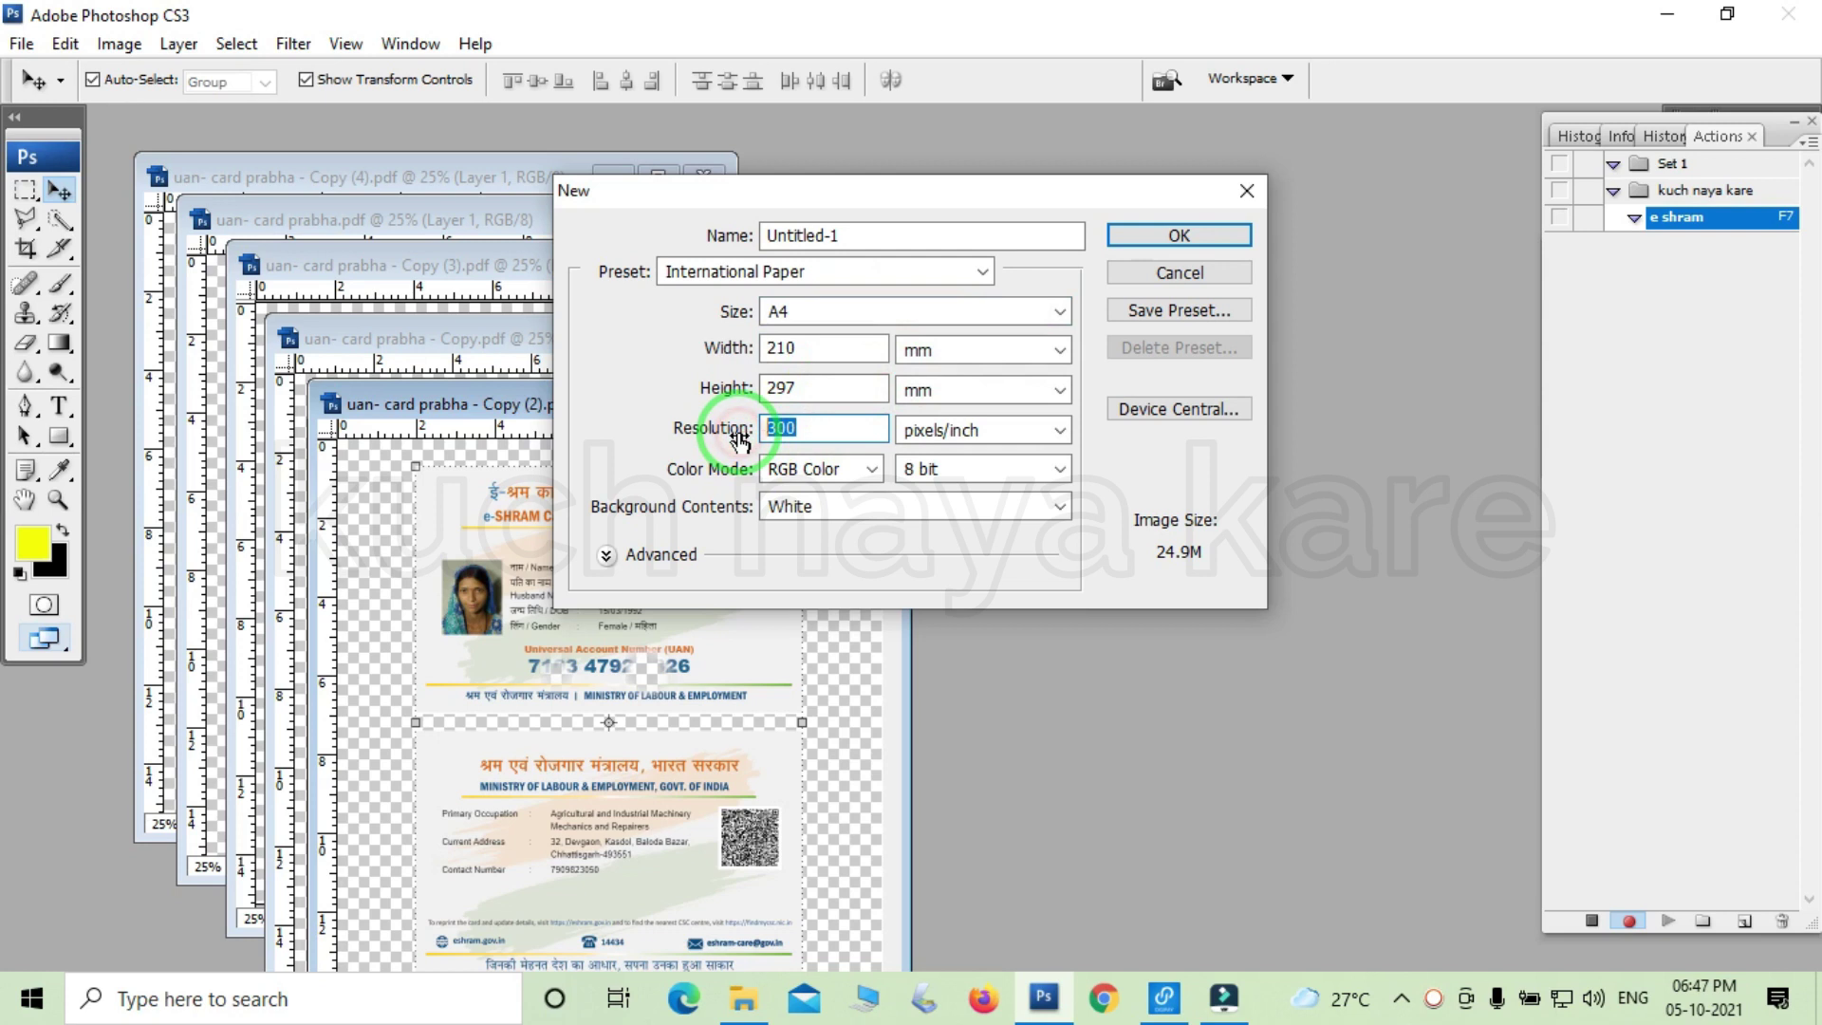
pyautogui.write('3')
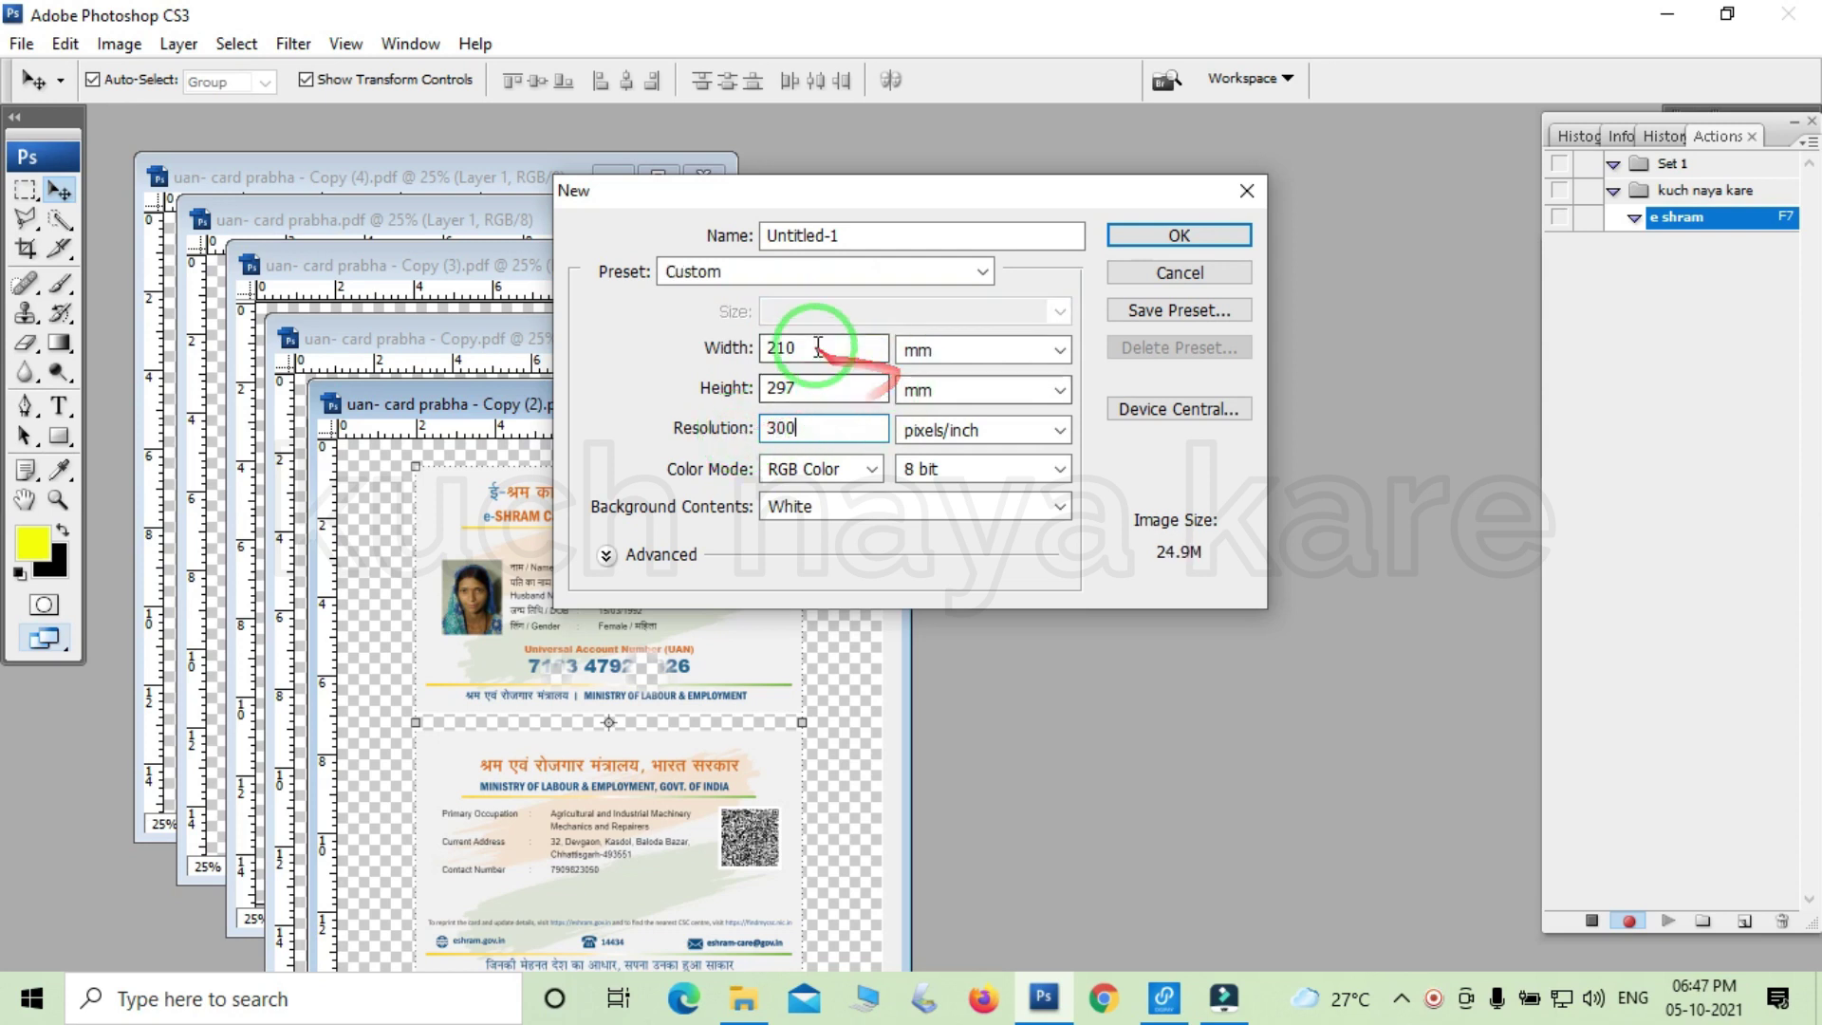
pyautogui.click(1145, 237)
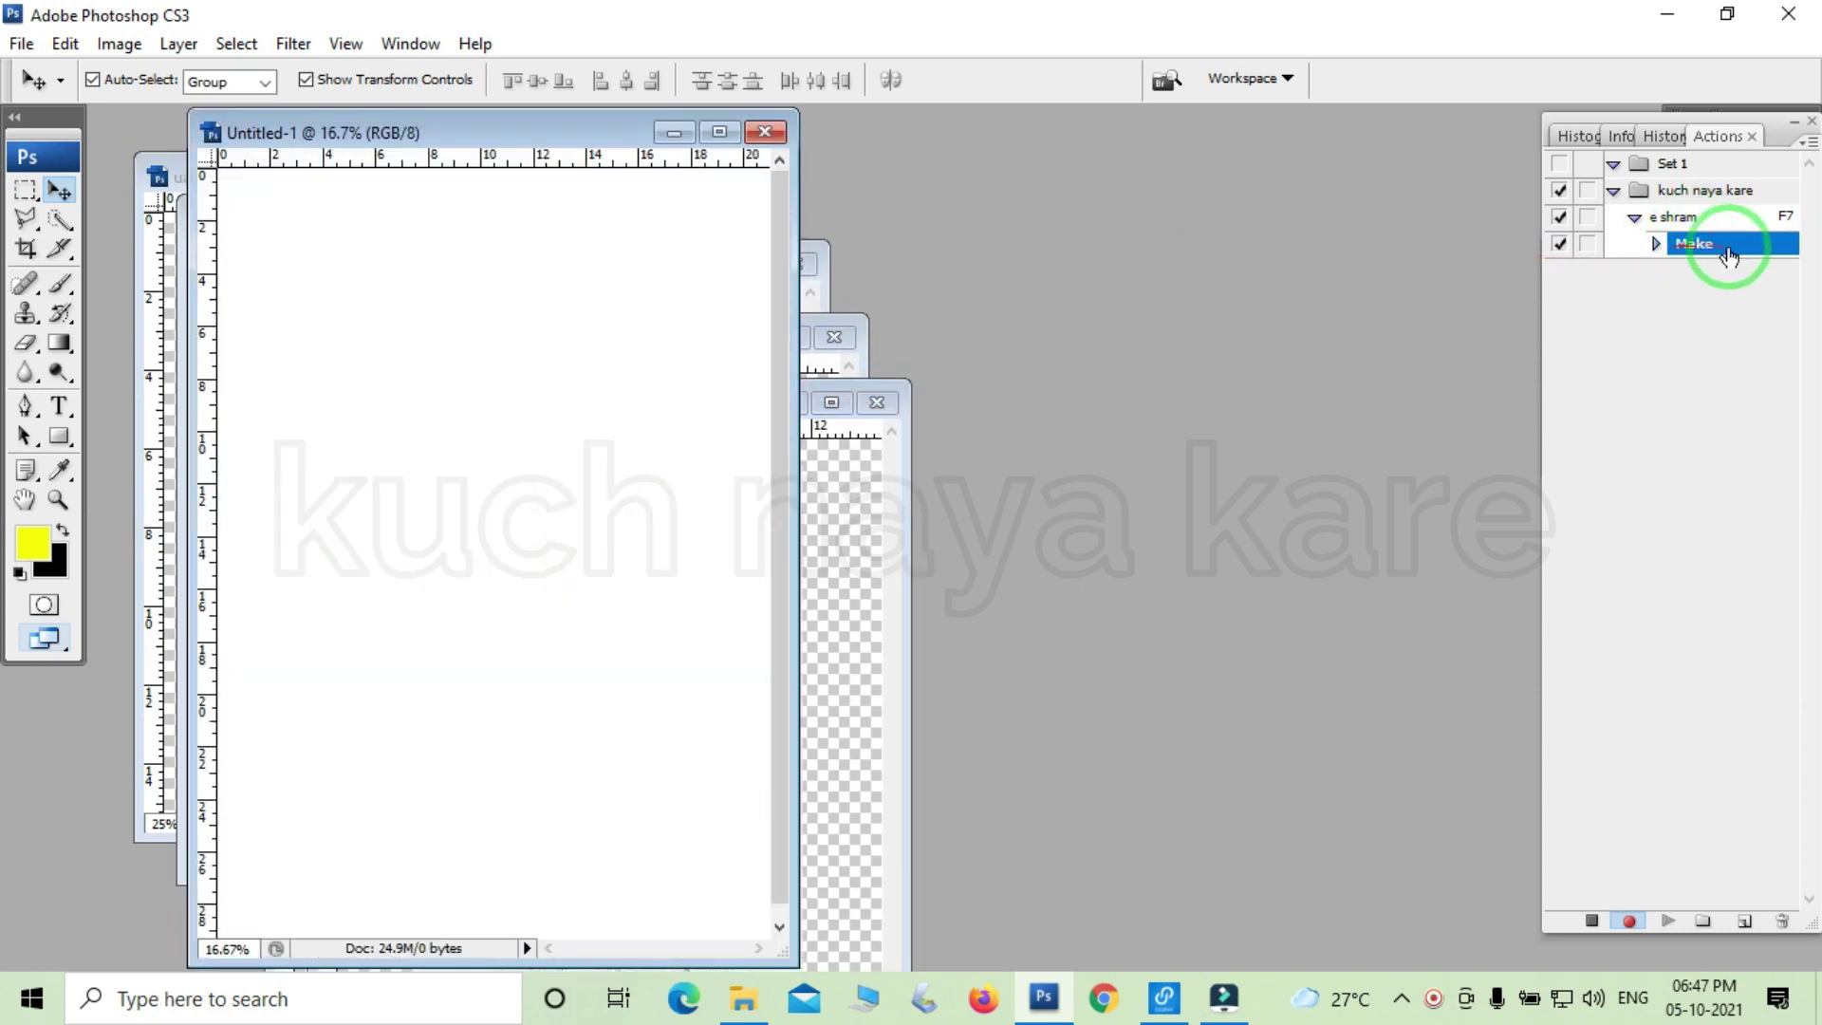
# Marquee-select the front half of the e-SHRAM card in the Copy (2) document and copy it.
pyautogui.moveTo(500, 137); pyautogui.dragTo(1214, 160)
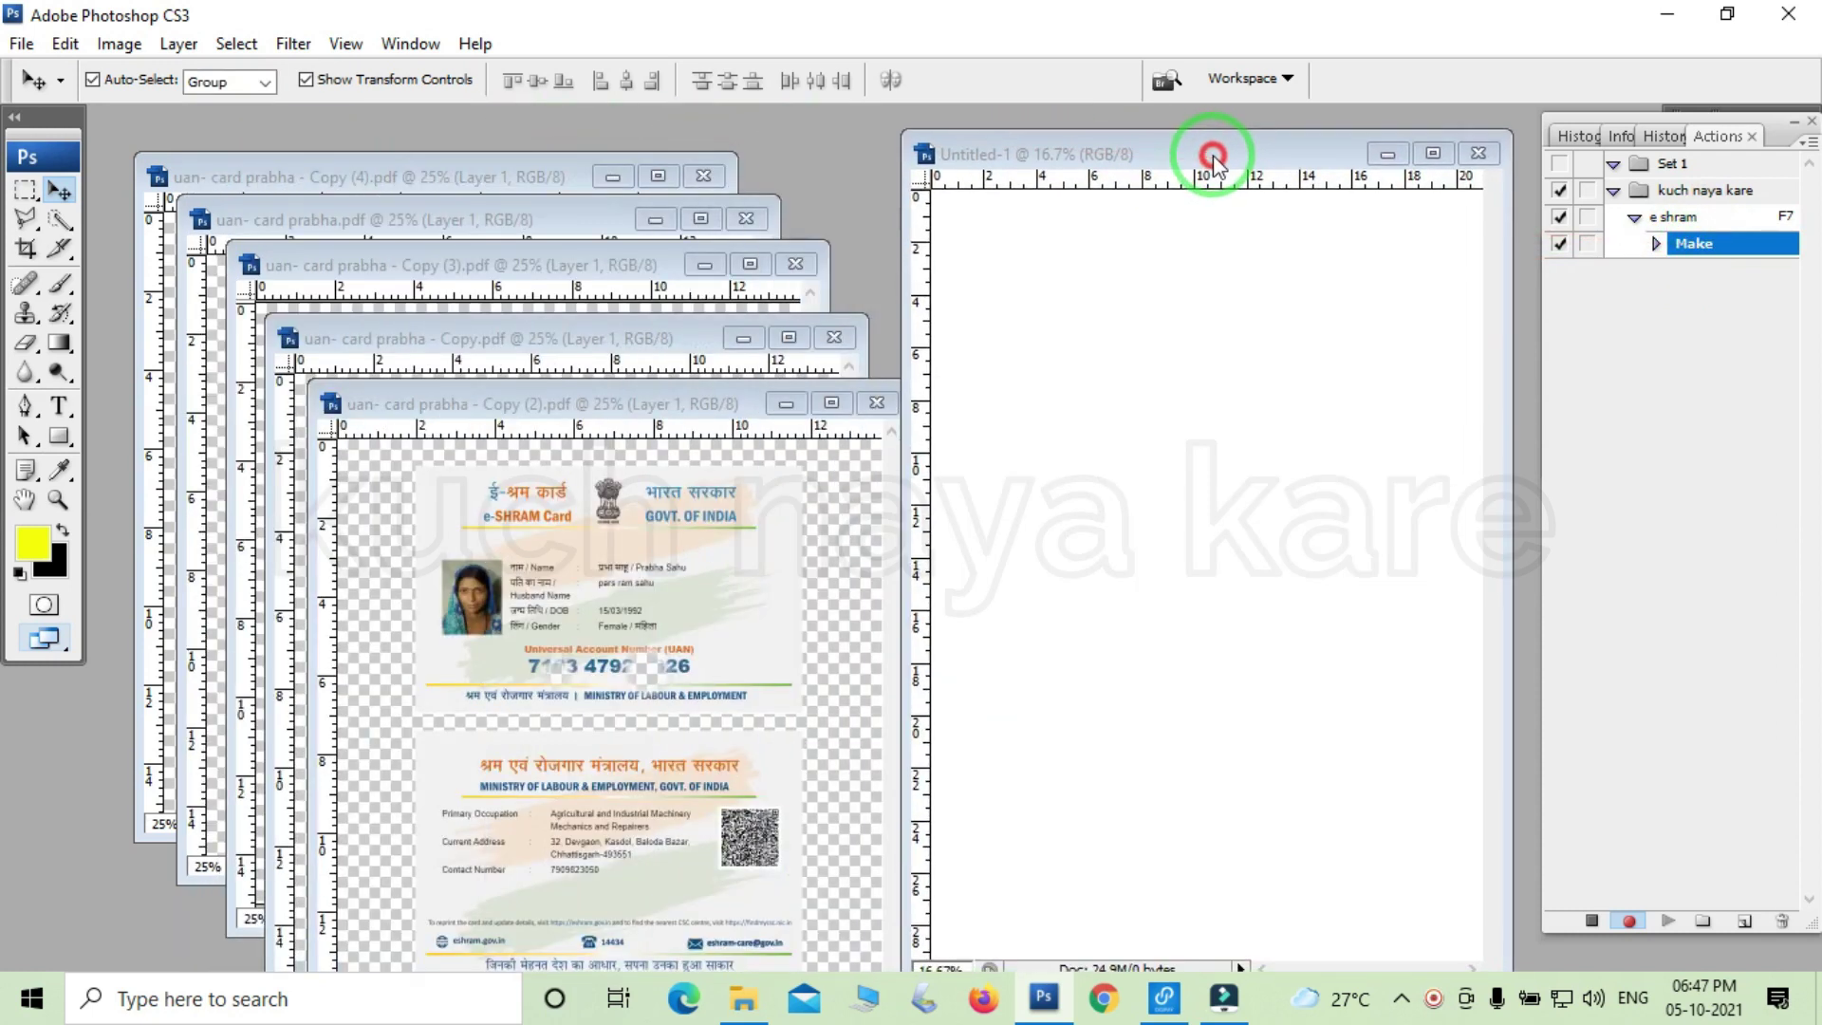
pyautogui.click(28, 197)
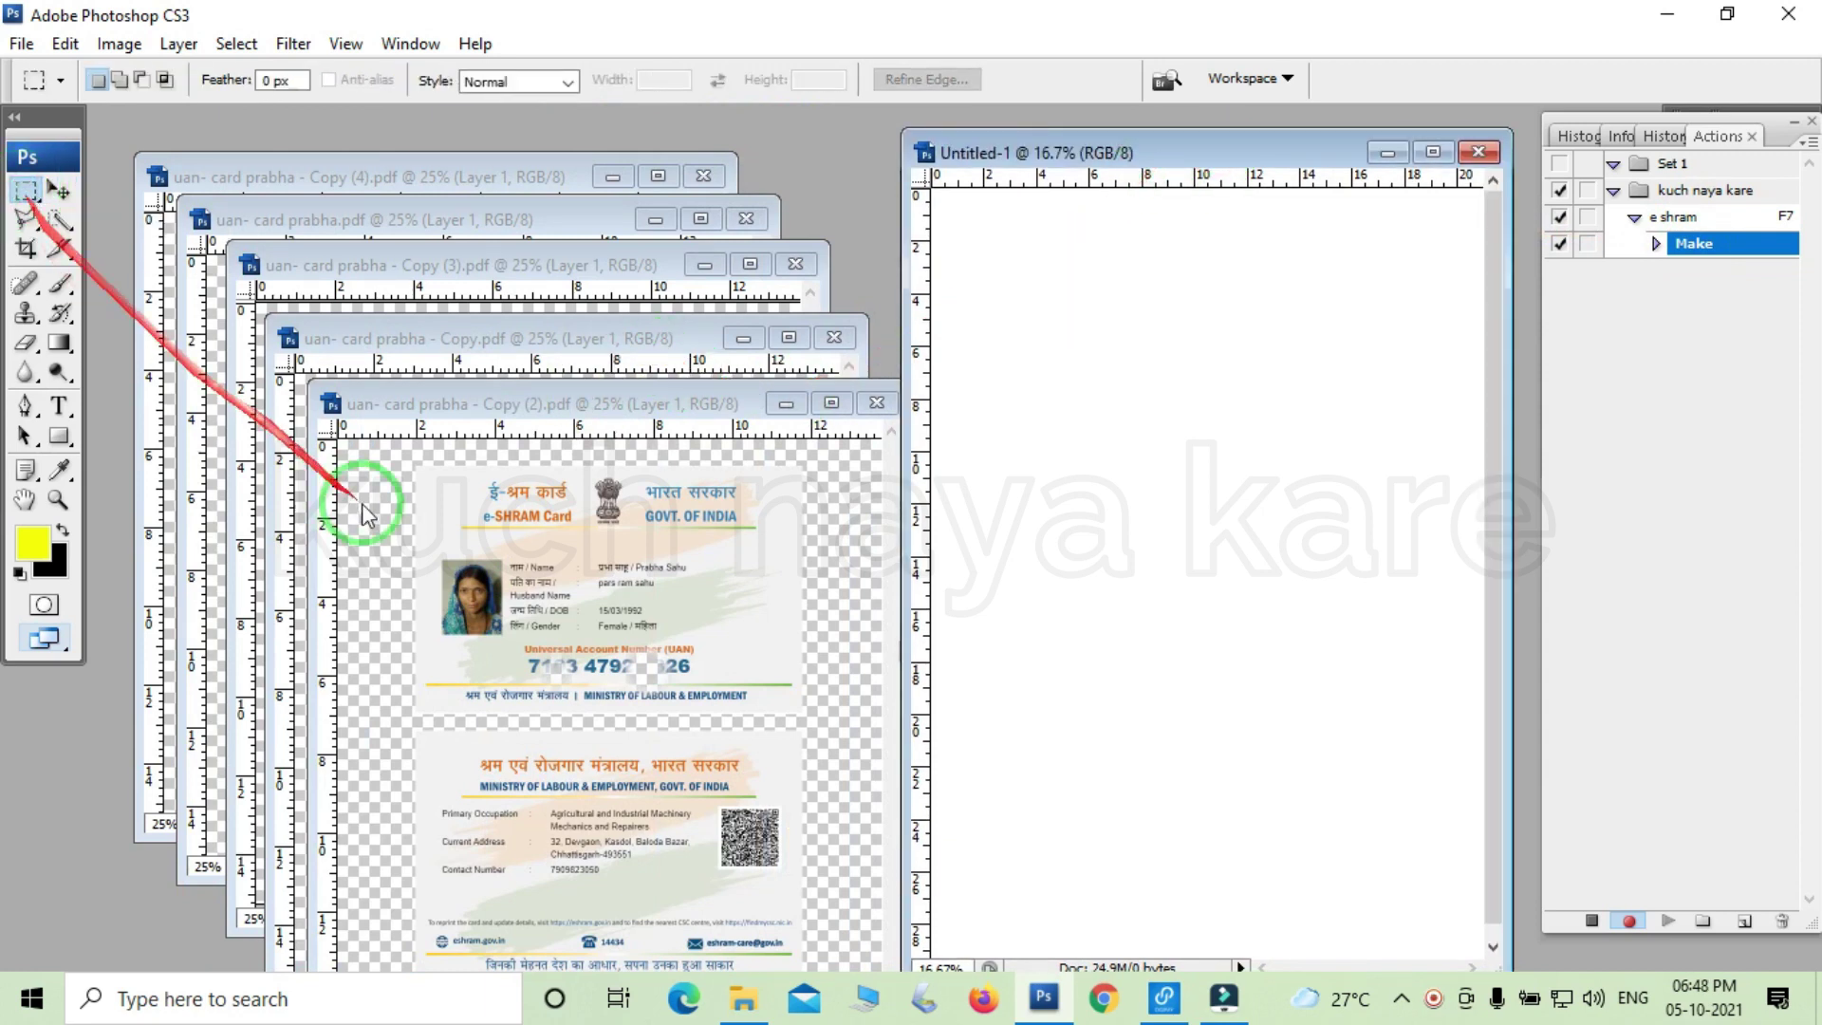
pyautogui.click(428, 418)
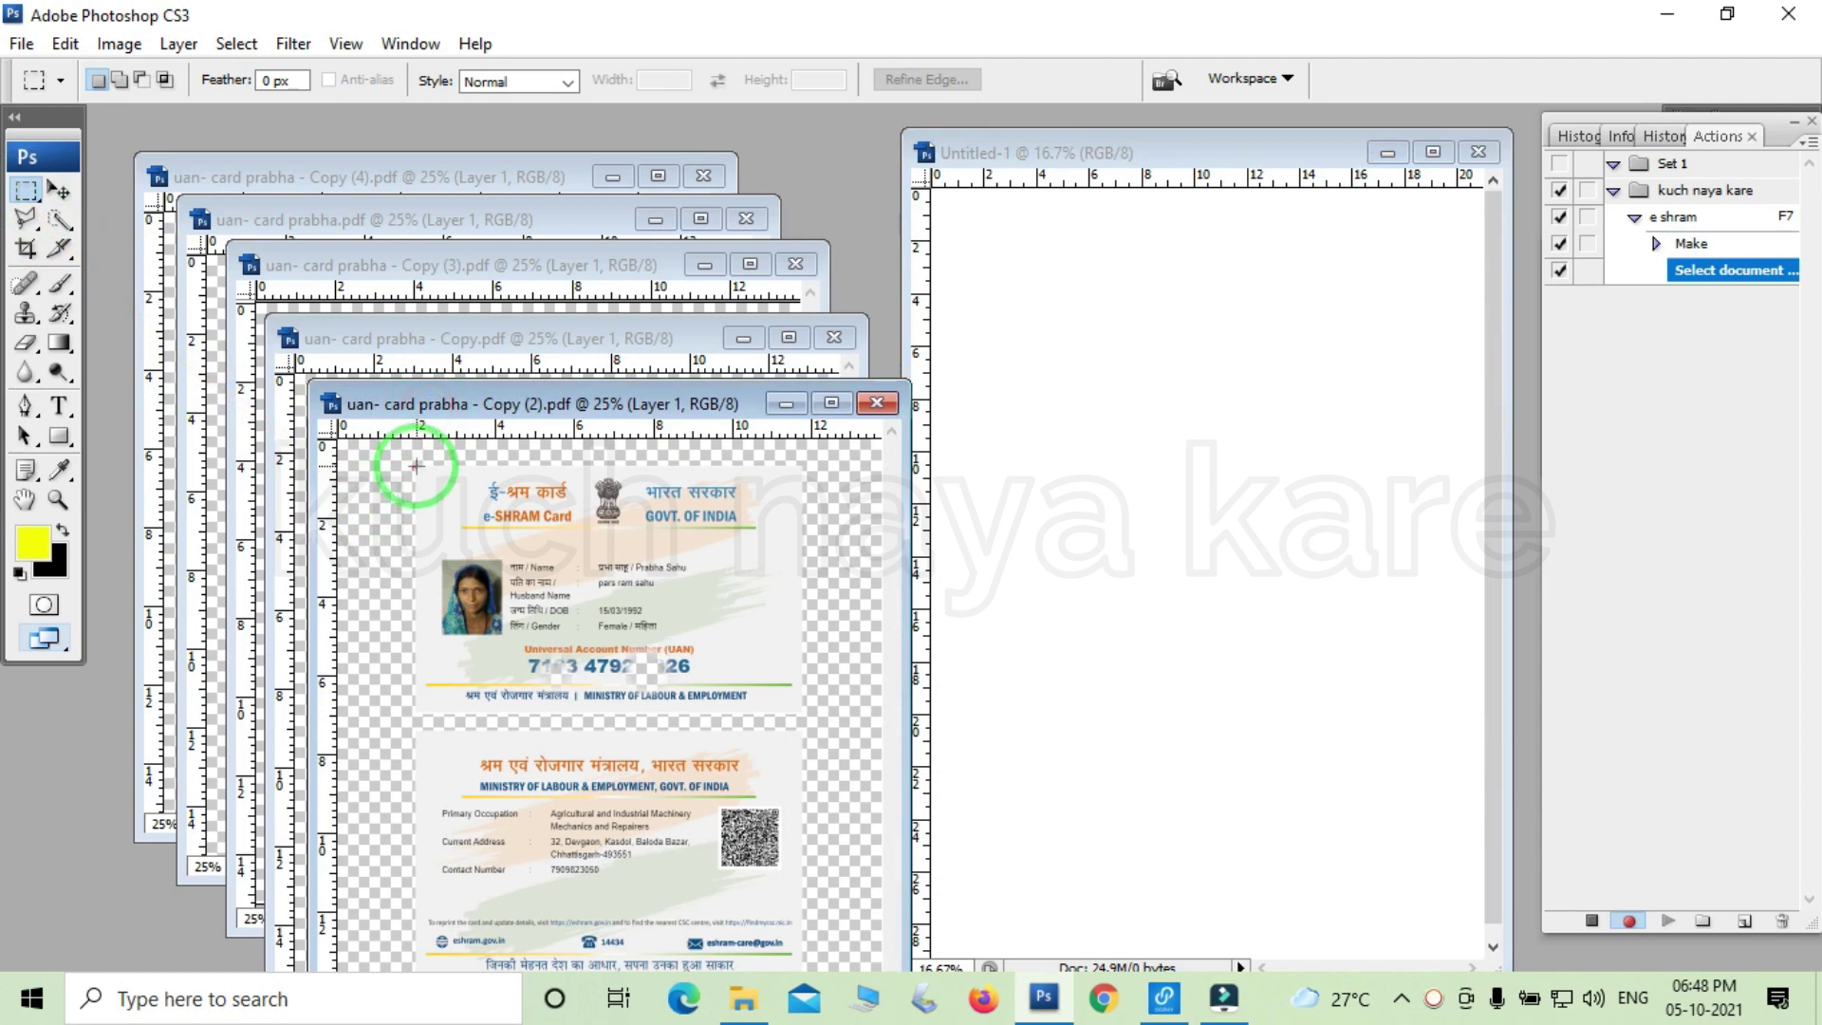
pyautogui.moveTo(599, 550); pyautogui.dragTo(802, 714)
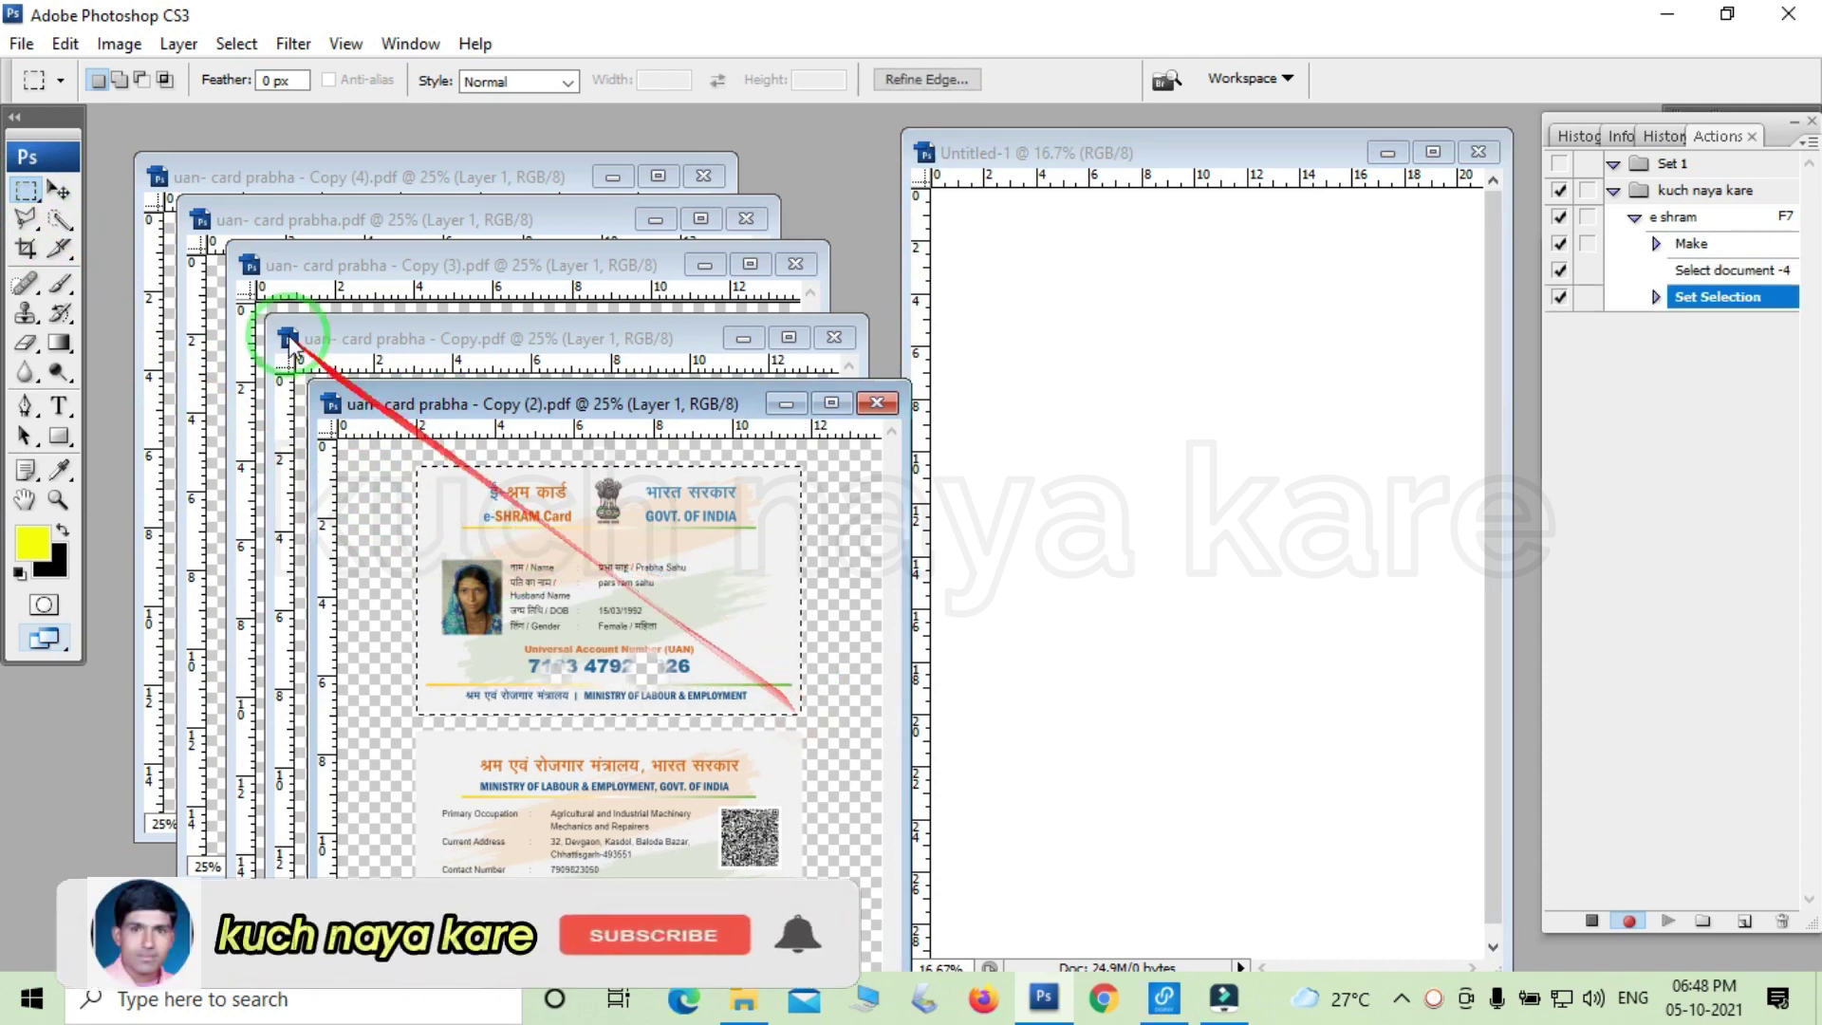
pyautogui.click(57, 193)
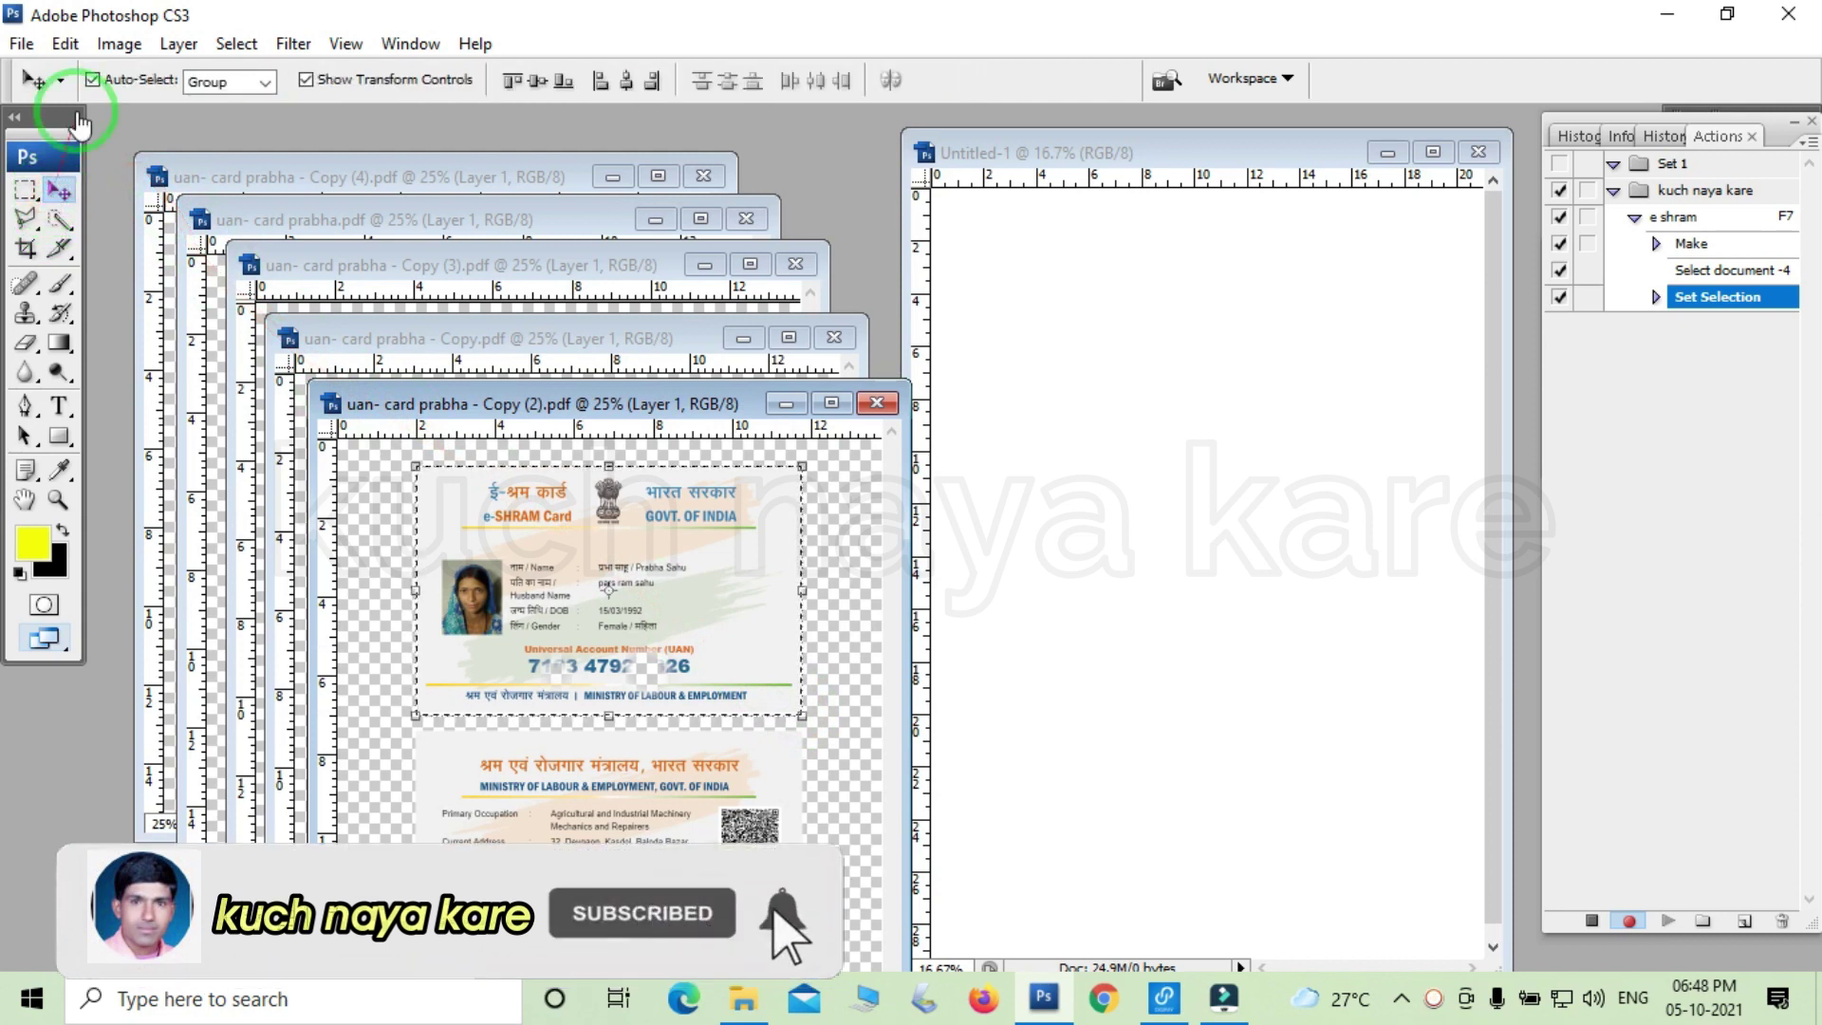
pyautogui.click(66, 43)
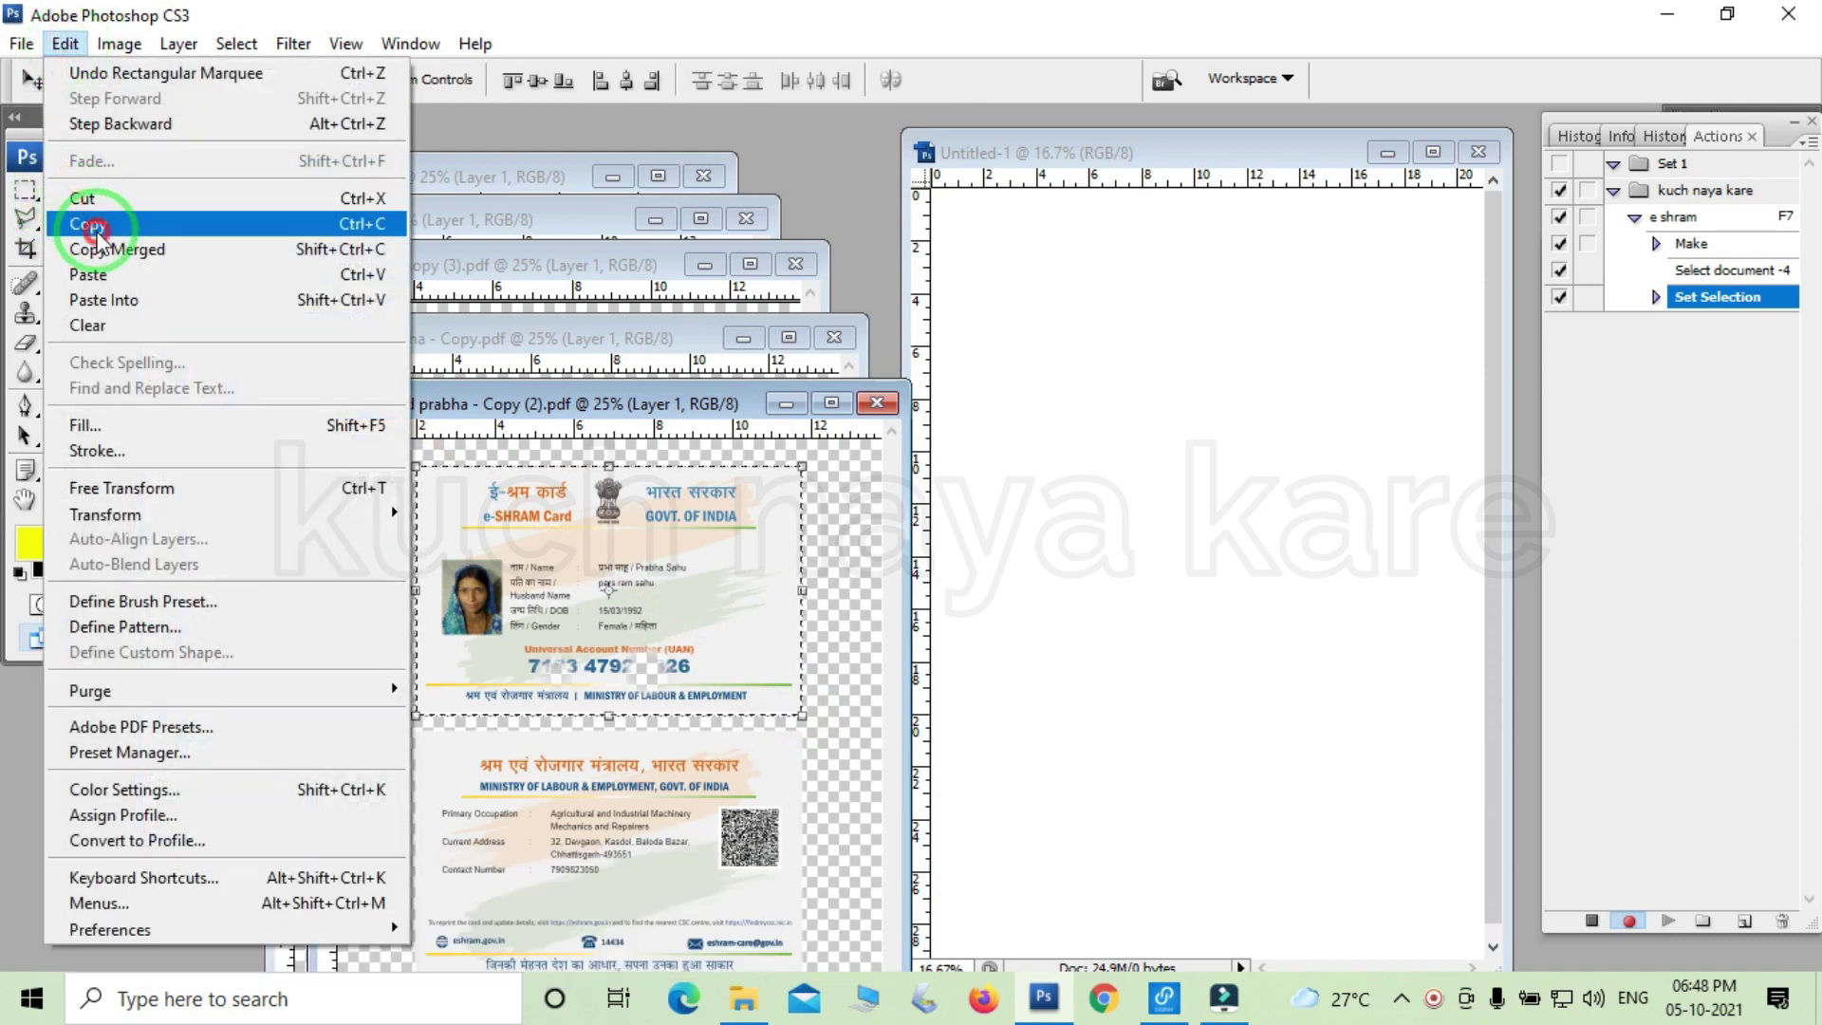
pyautogui.click(98, 228)
# Paste the card front into Untitled-1, maximize it, and move the card toward the top-left.
pyautogui.click(1079, 156)
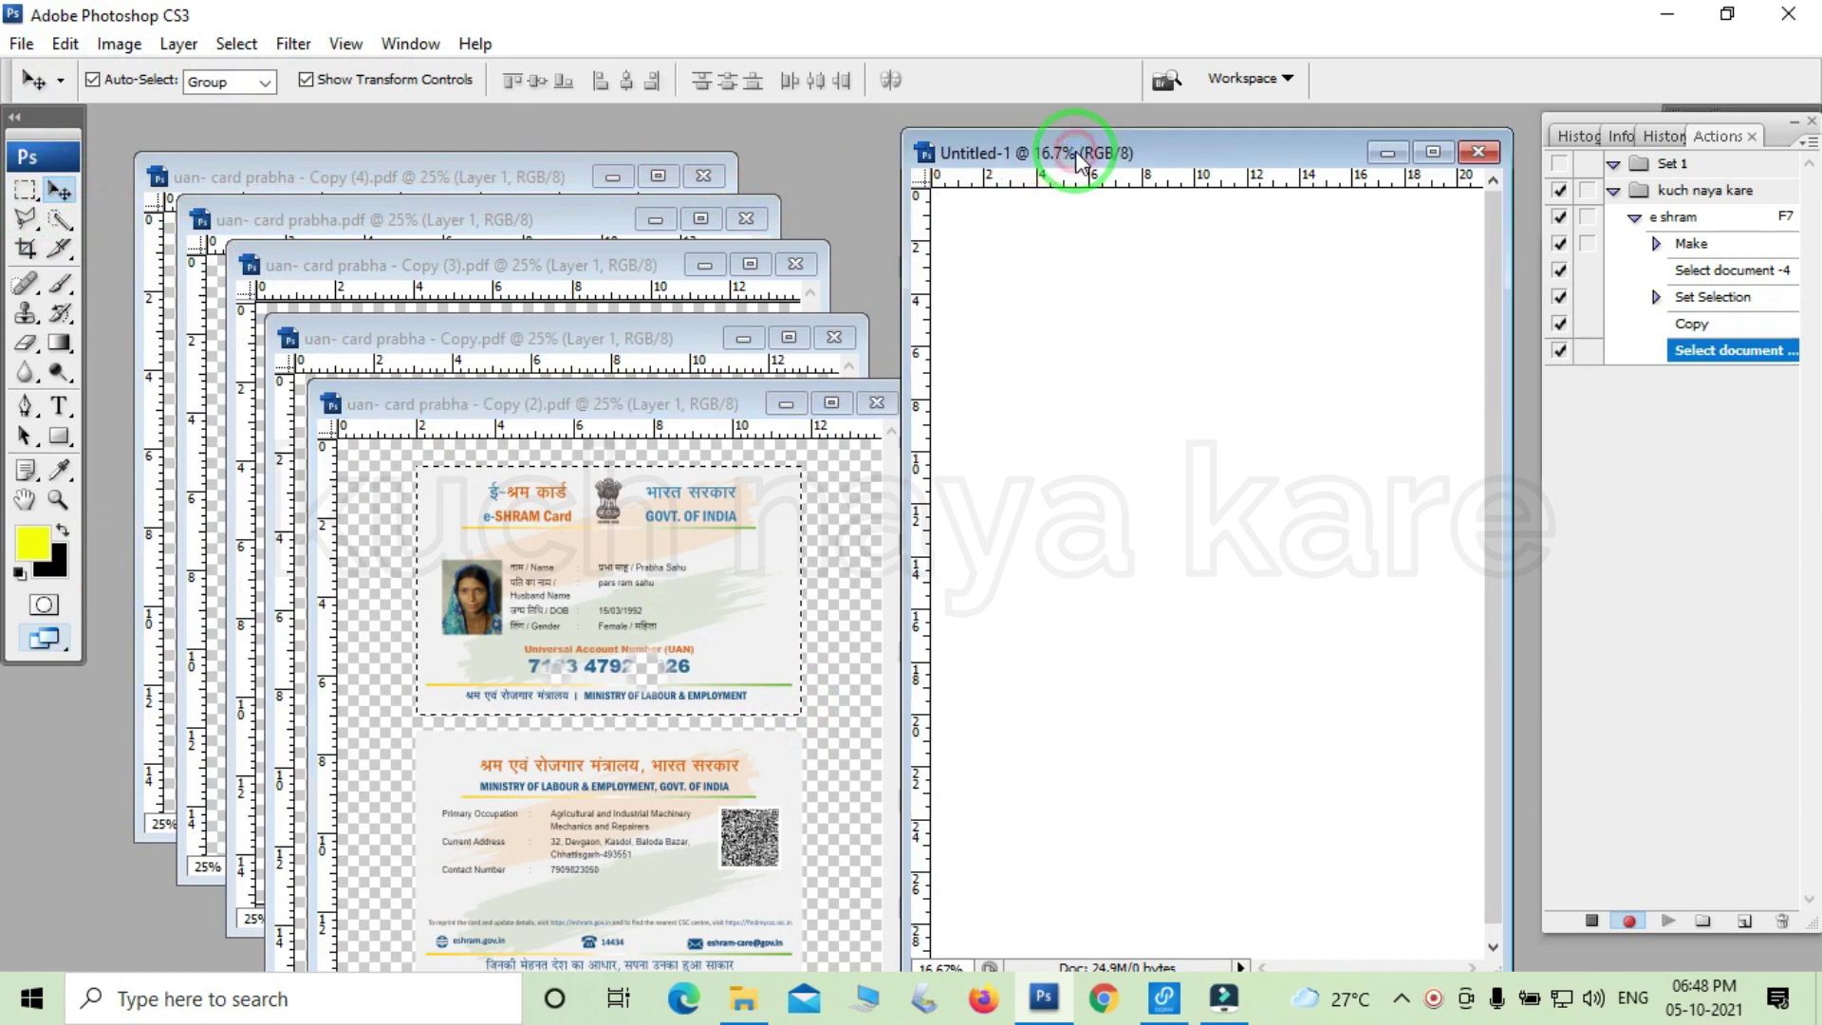
pyautogui.click(65, 43)
pyautogui.click(142, 273)
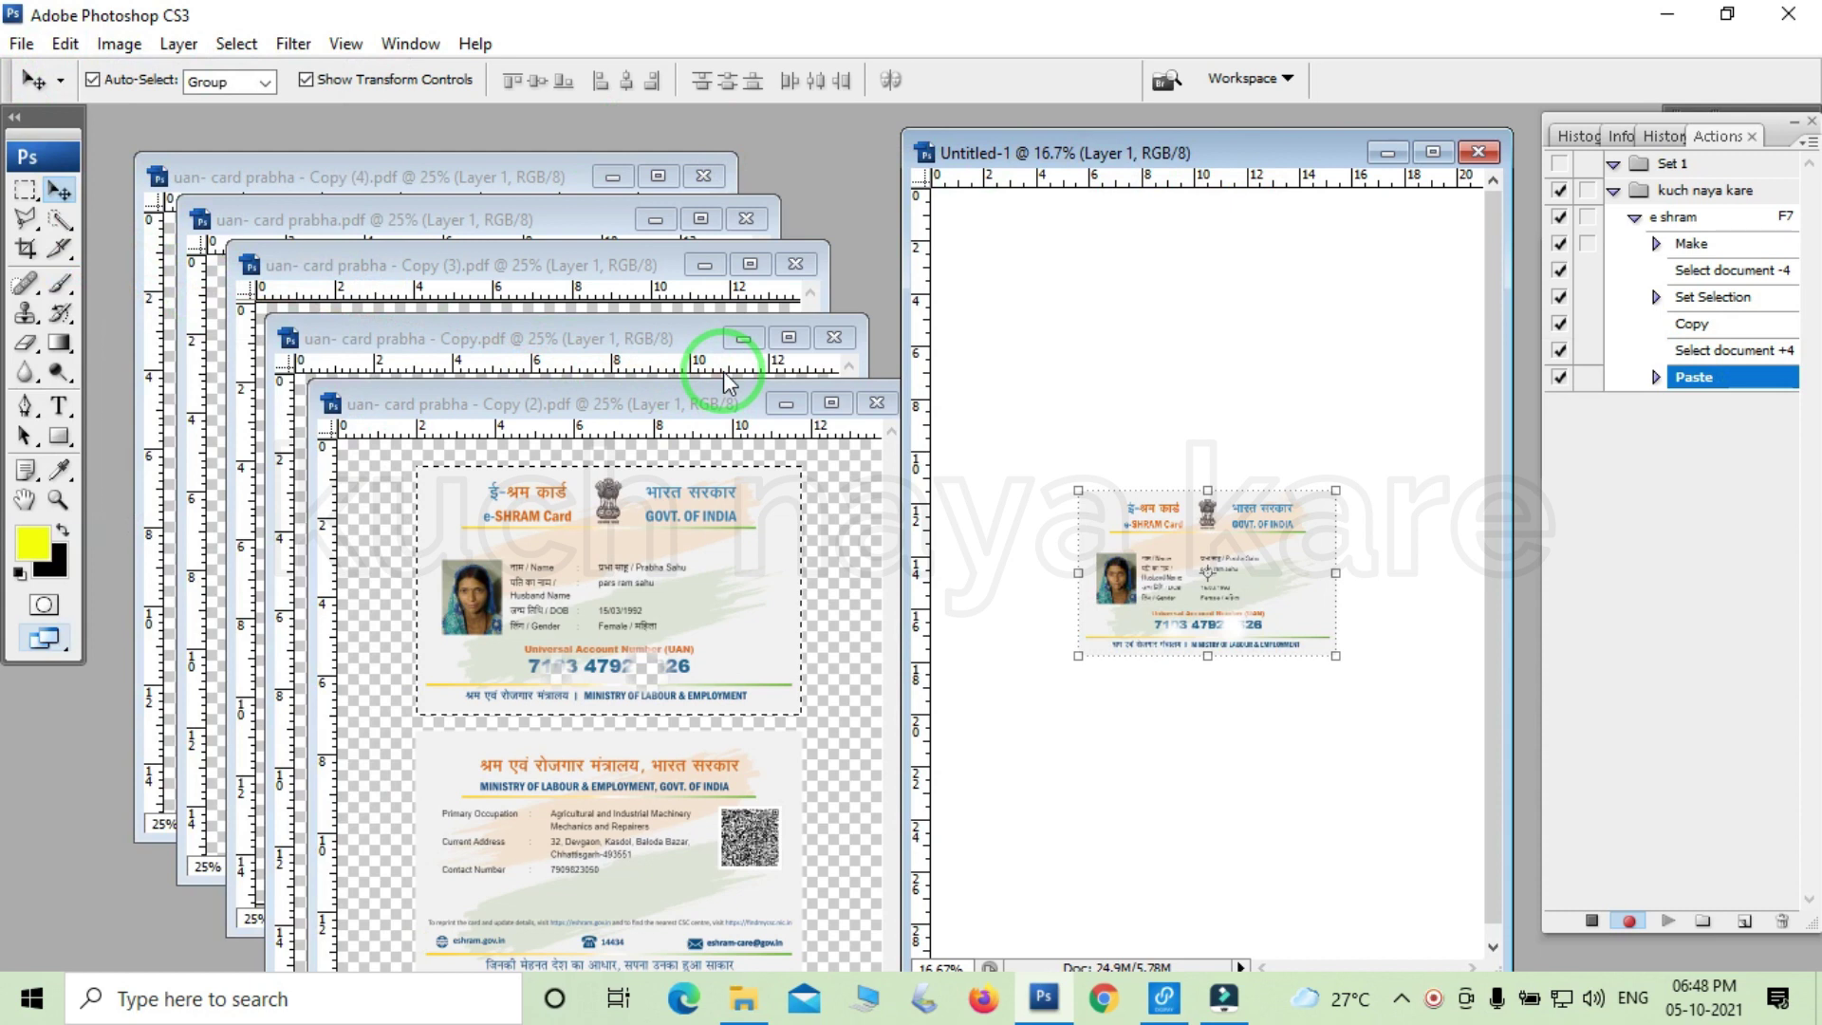
pyautogui.click(1432, 152)
pyautogui.moveTo(850, 503); pyautogui.dragTo(758, 248)
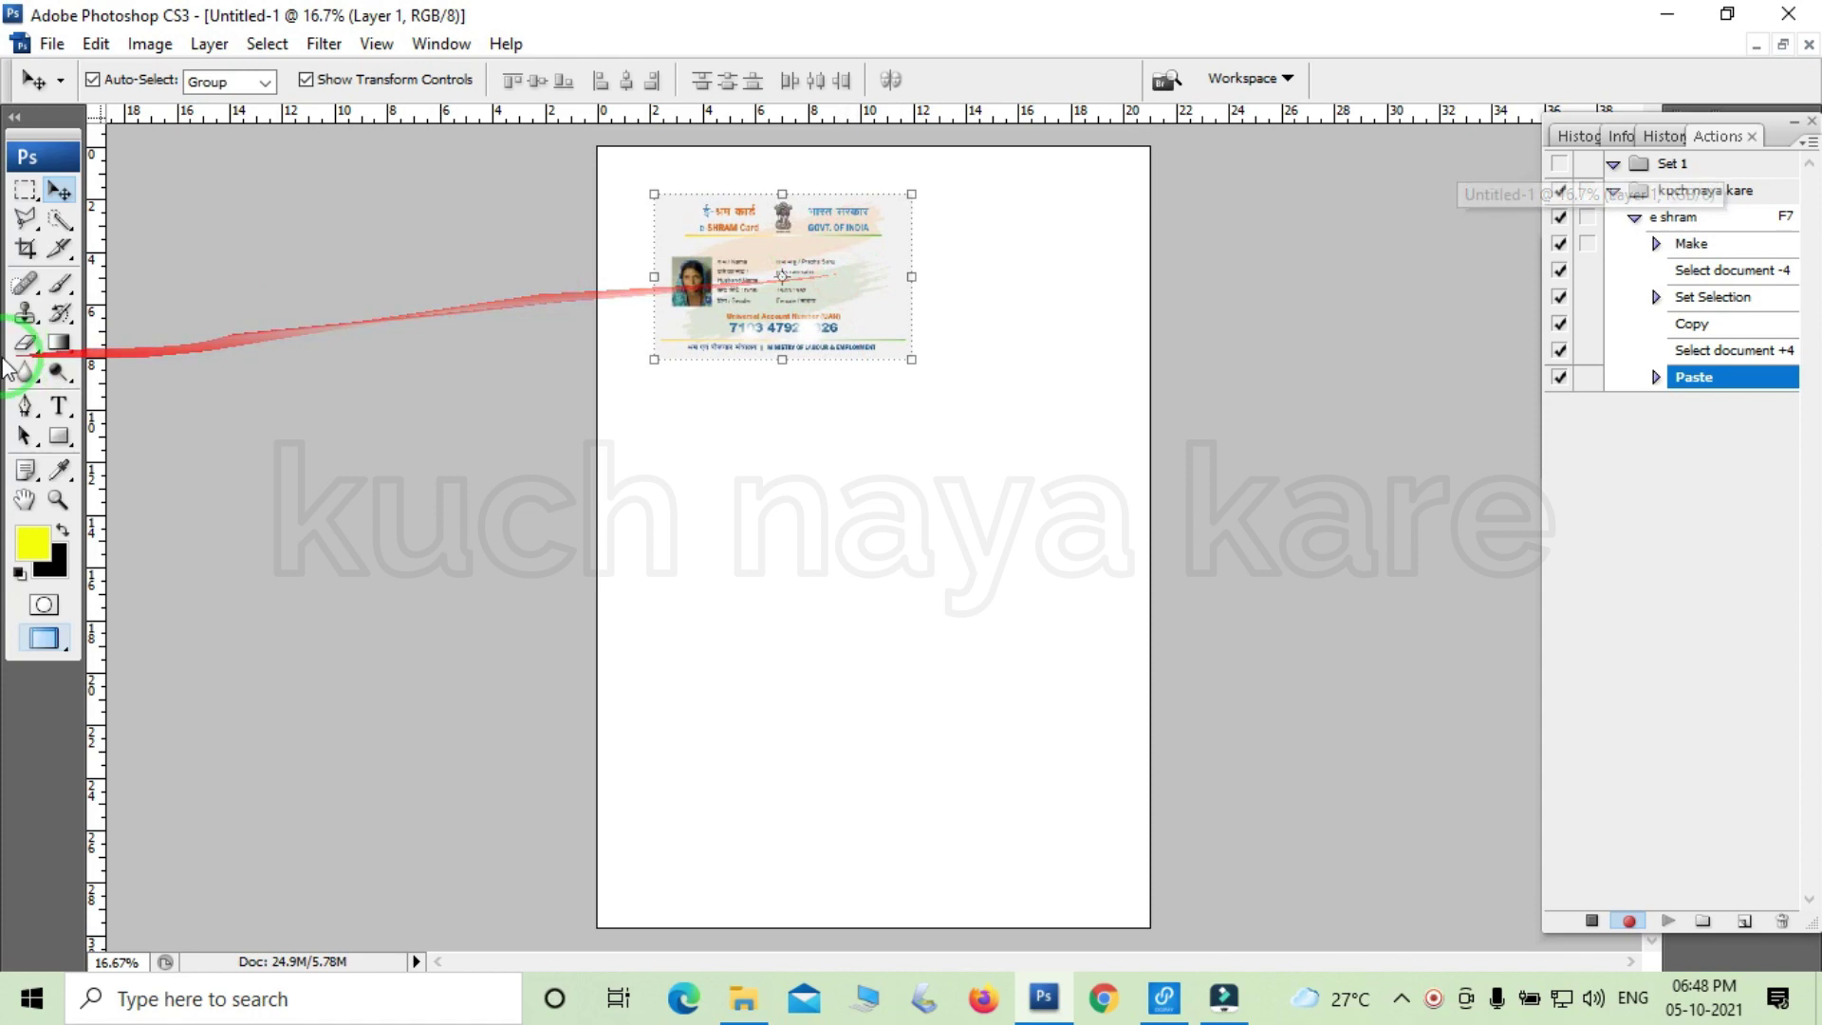
# Add left and top margin guides and snap the card front into their corner.
pyautogui.moveTo(194, 338); pyautogui.dragTo(614, 335)
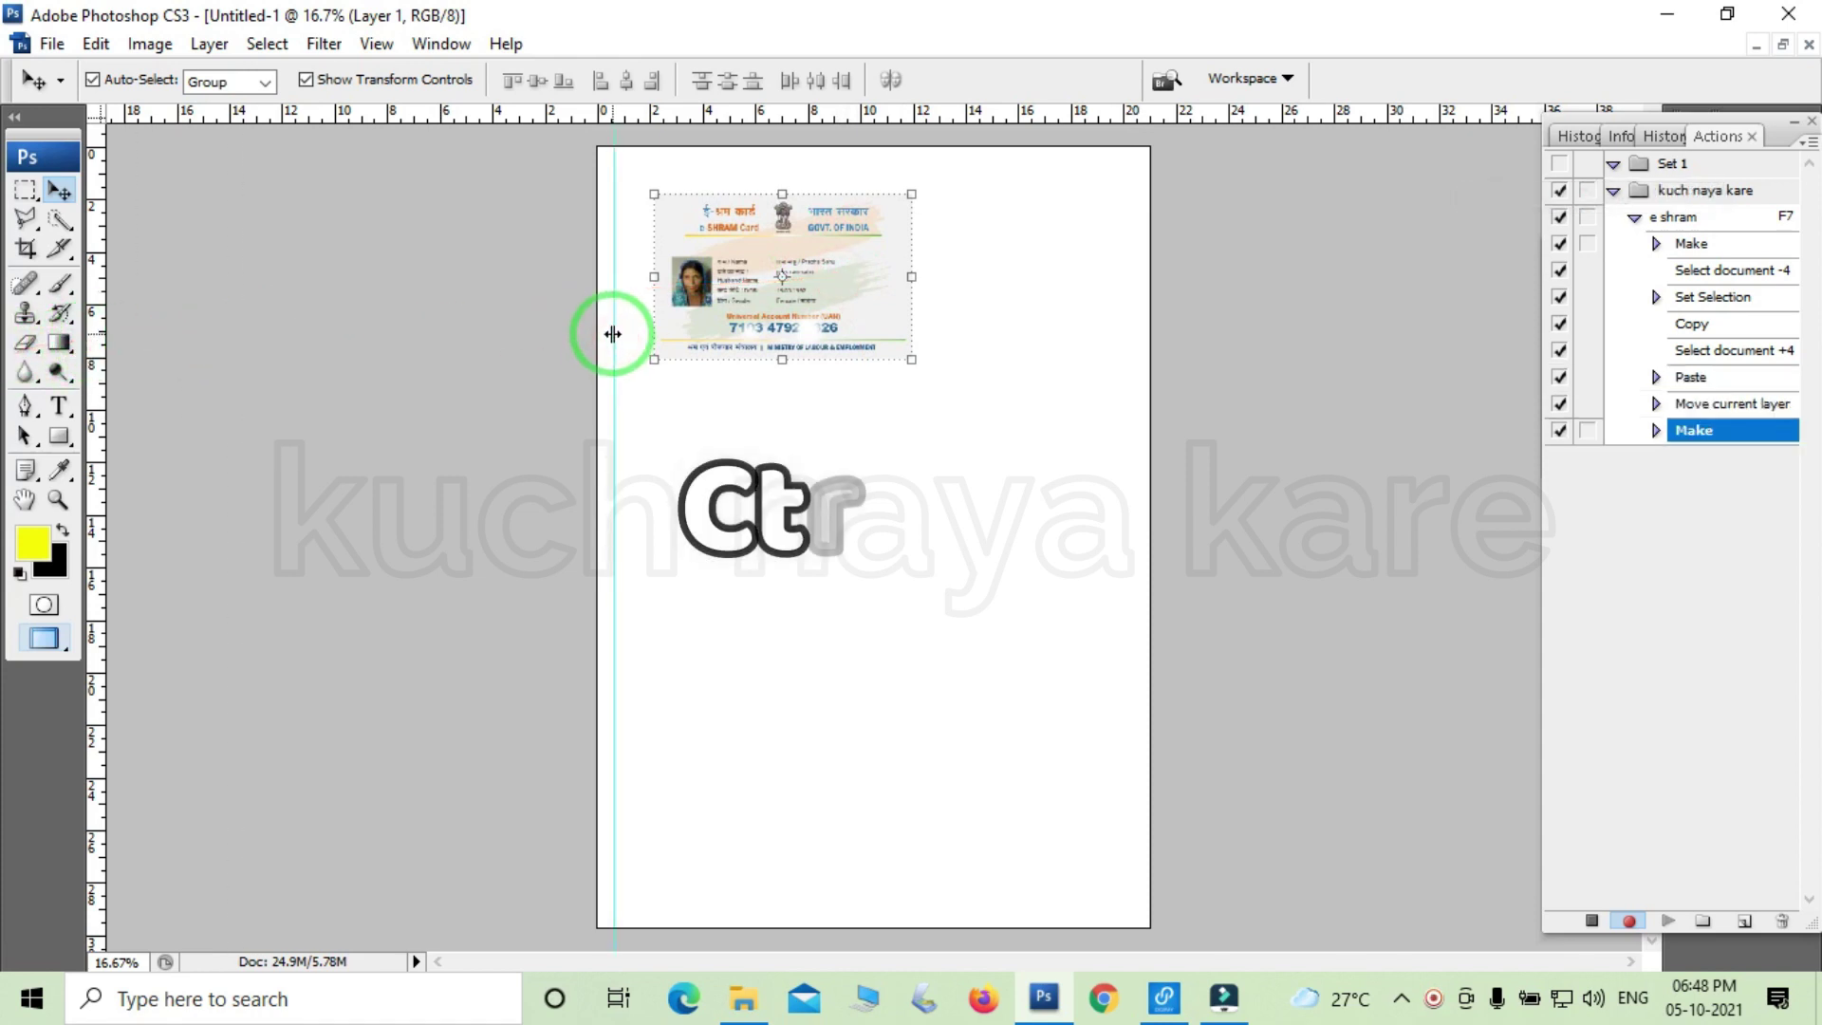
pyautogui.moveTo(654, 118); pyautogui.dragTo(653, 167)
pyautogui.moveTo(826, 295); pyautogui.dragTo(796, 272)
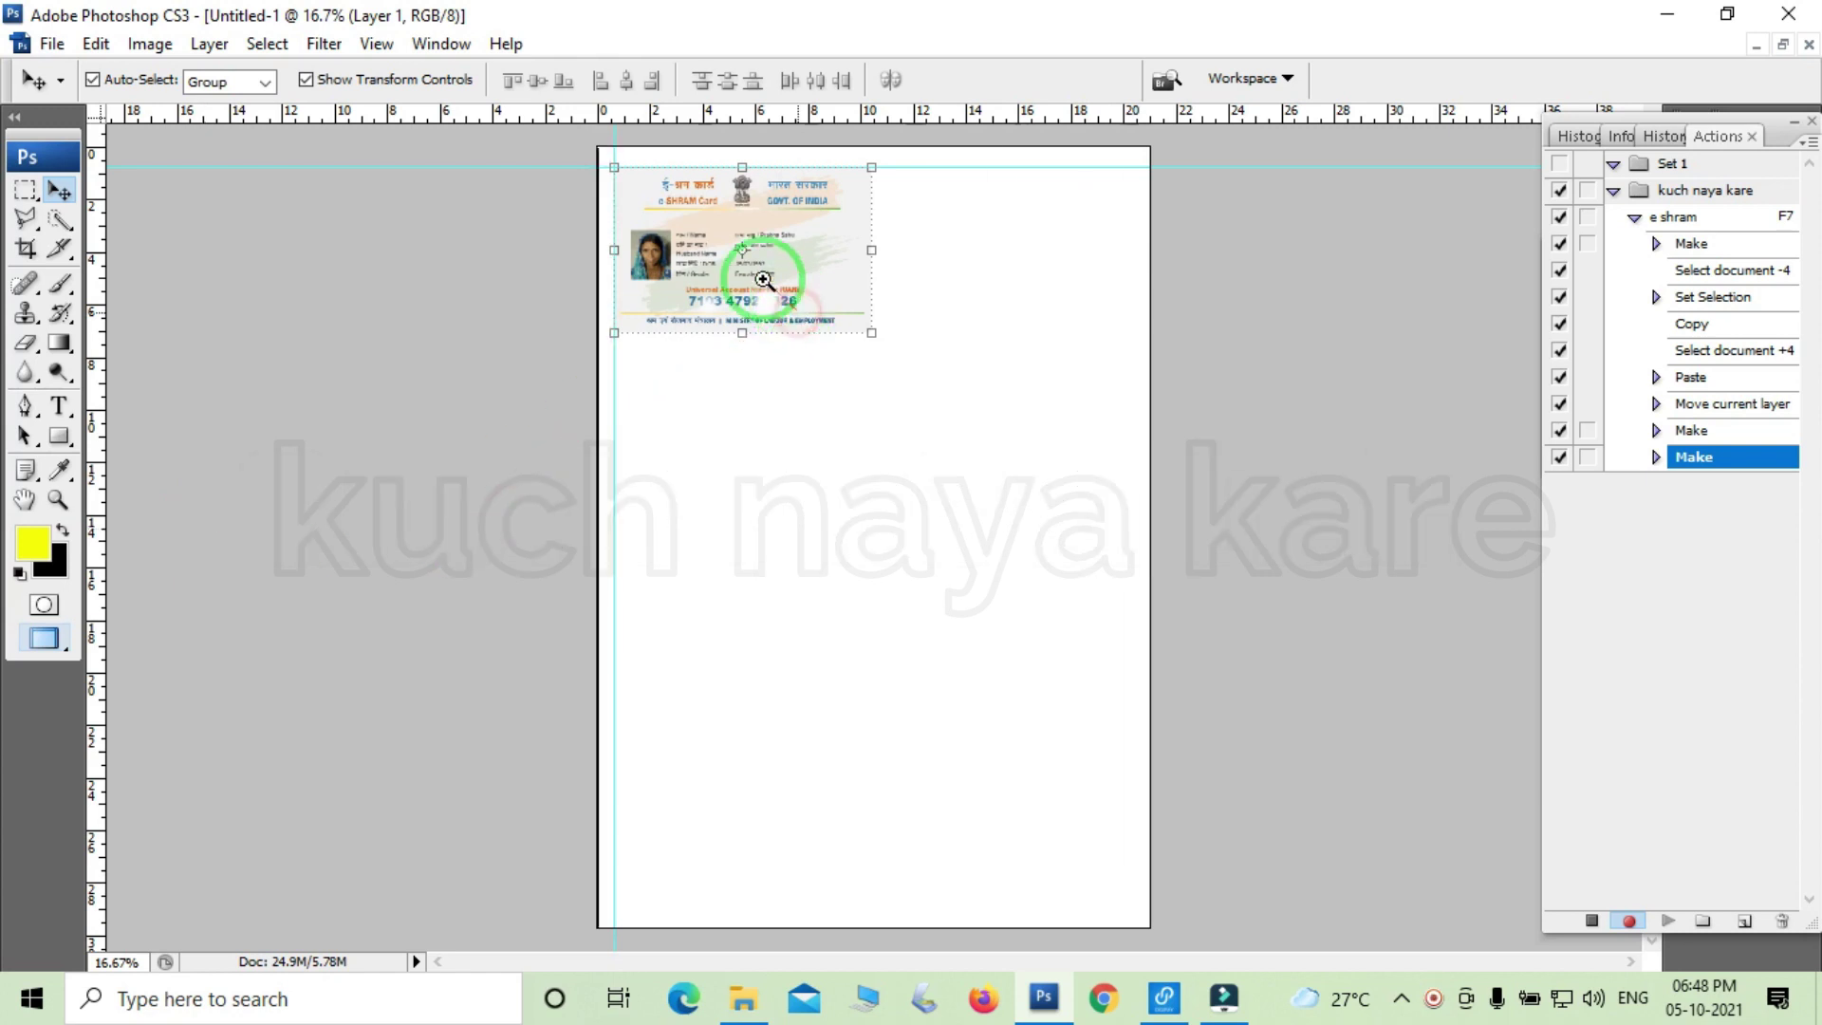
pyautogui.keyDown('ctrl'); pyautogui.click(750, 284); pyautogui.keyUp('ctrl')
pyautogui.keyDown('ctrl'); pyautogui.click(738, 165); pyautogui.keyUp('ctrl')
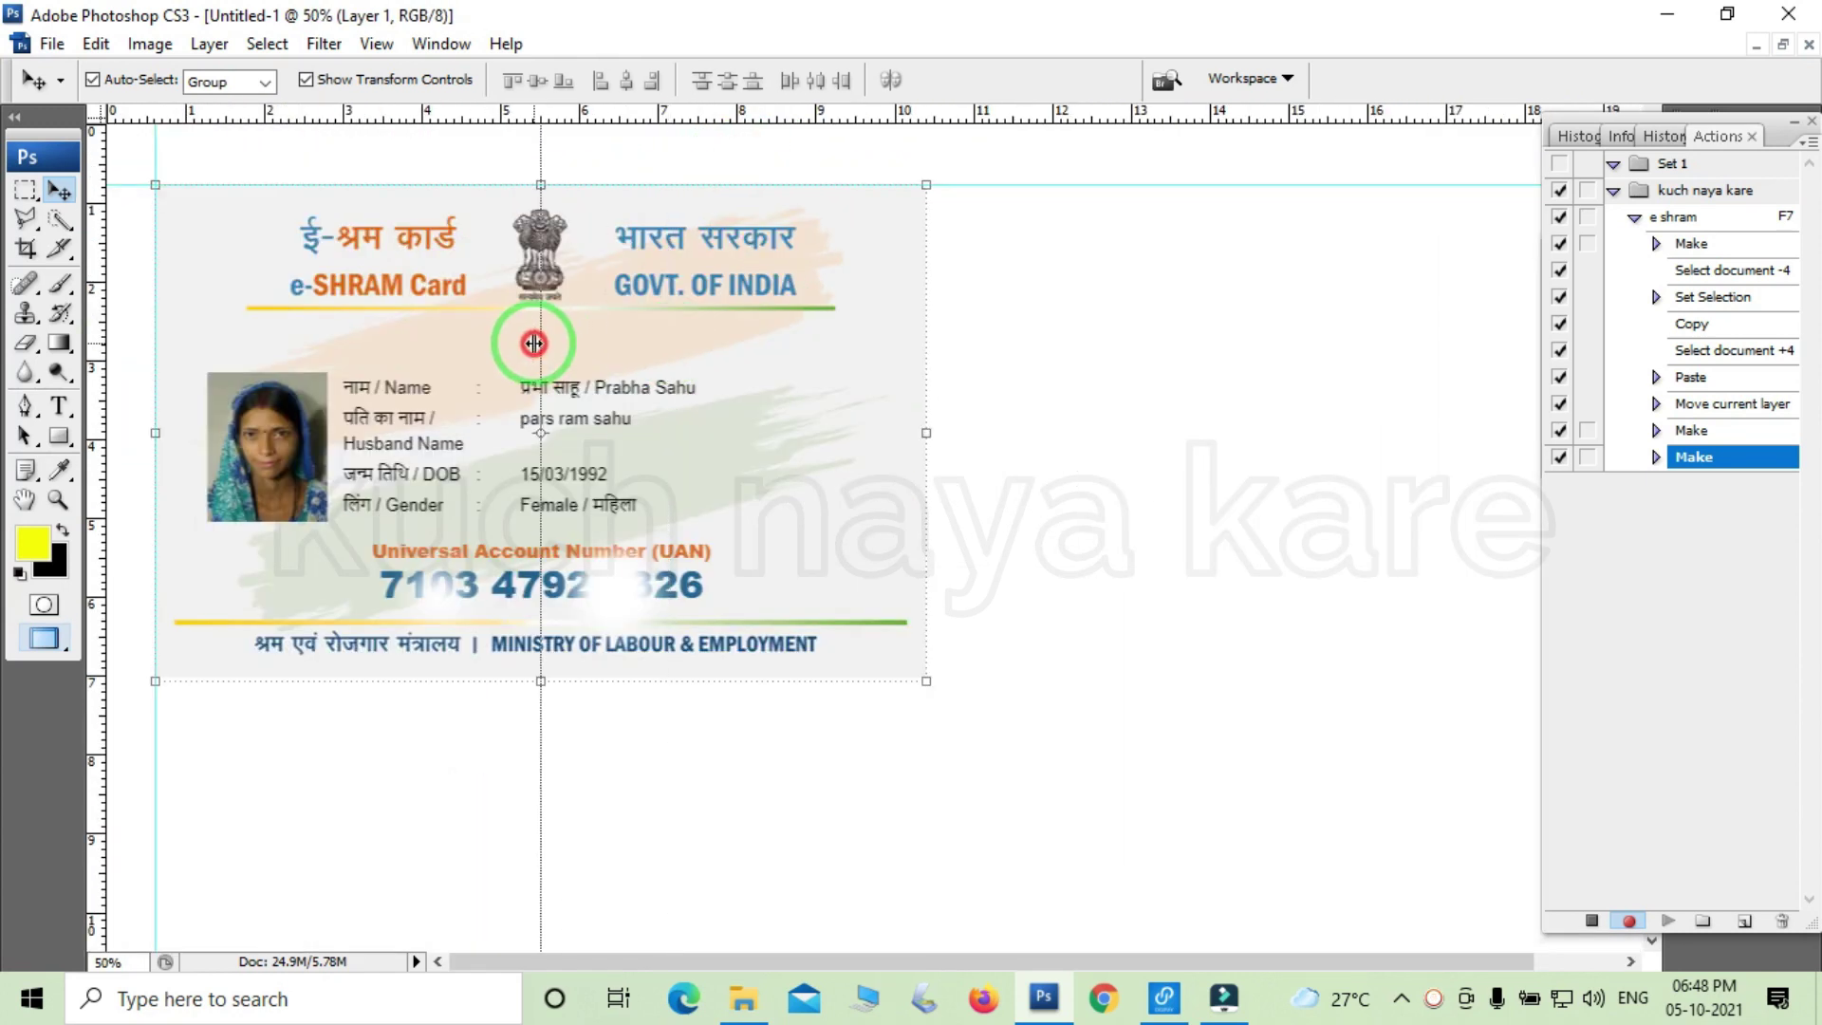
# Scale the card front to about 79%, move it to the right cell, and guide its edges.
pyautogui.moveTo(739, 324); pyautogui.dragTo(765, 315)
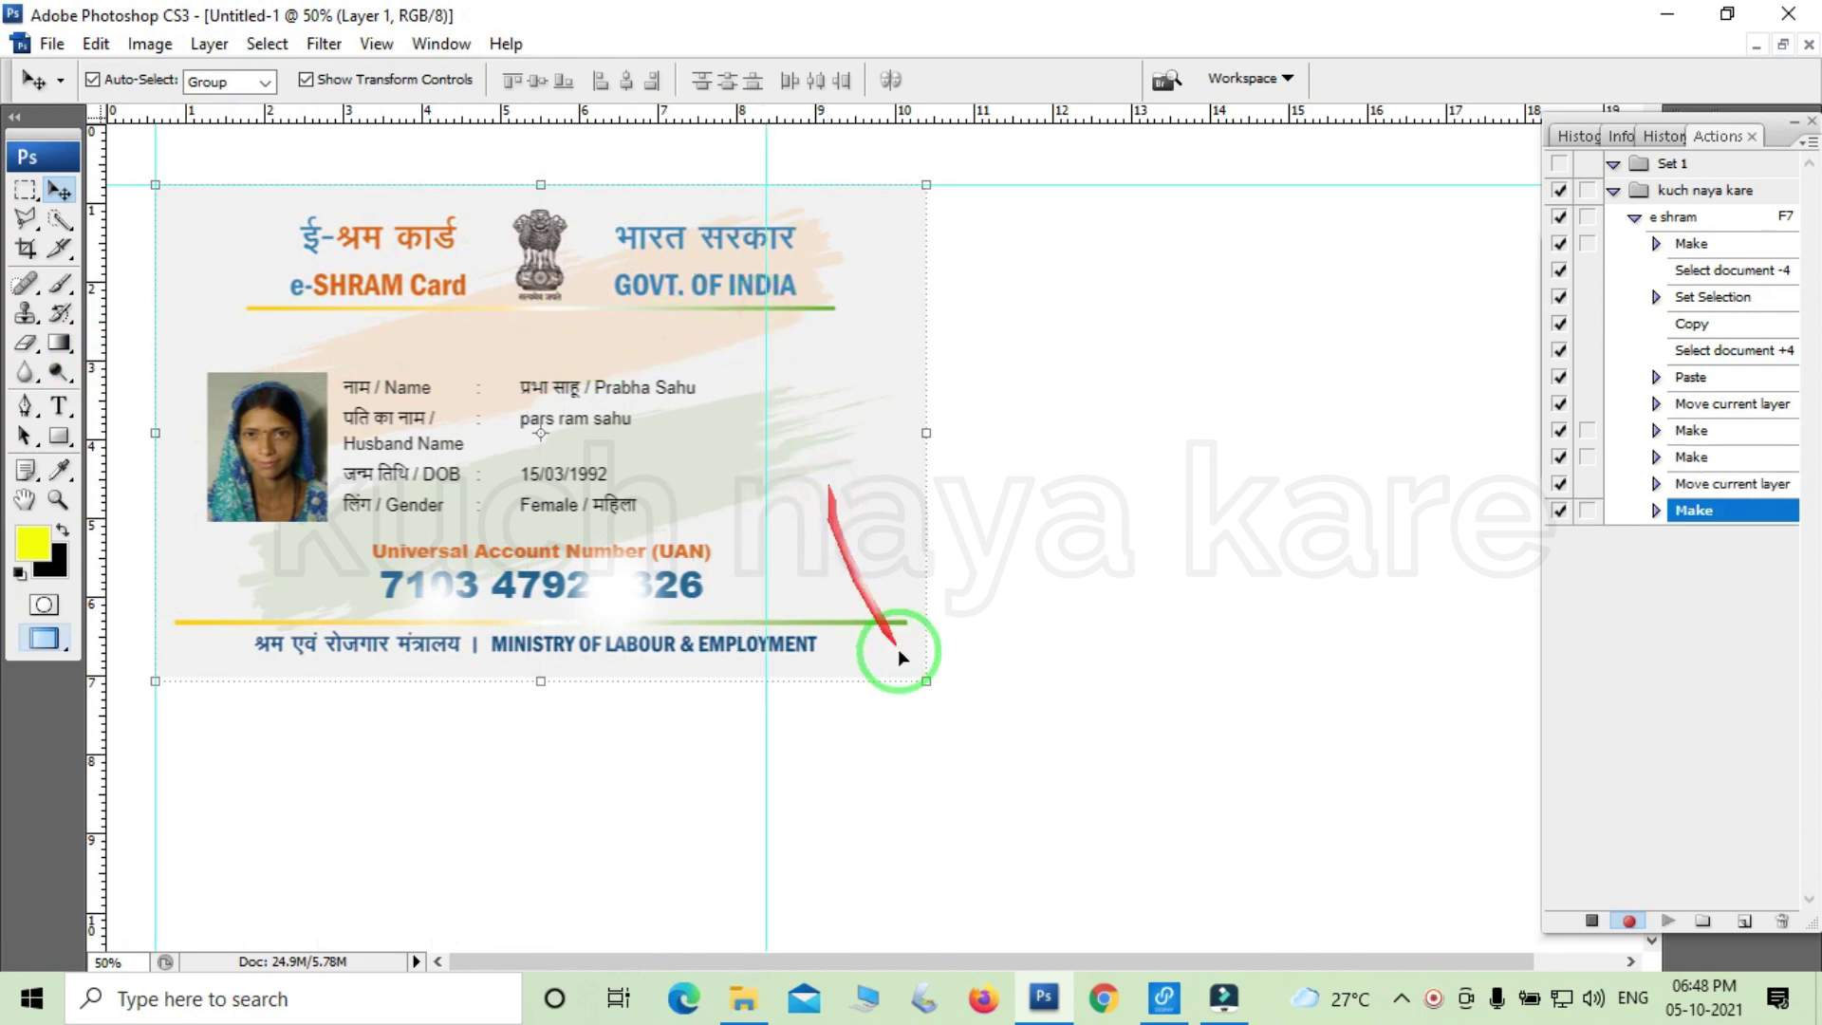
pyautogui.moveTo(924, 683); pyautogui.dragTo(779, 552)
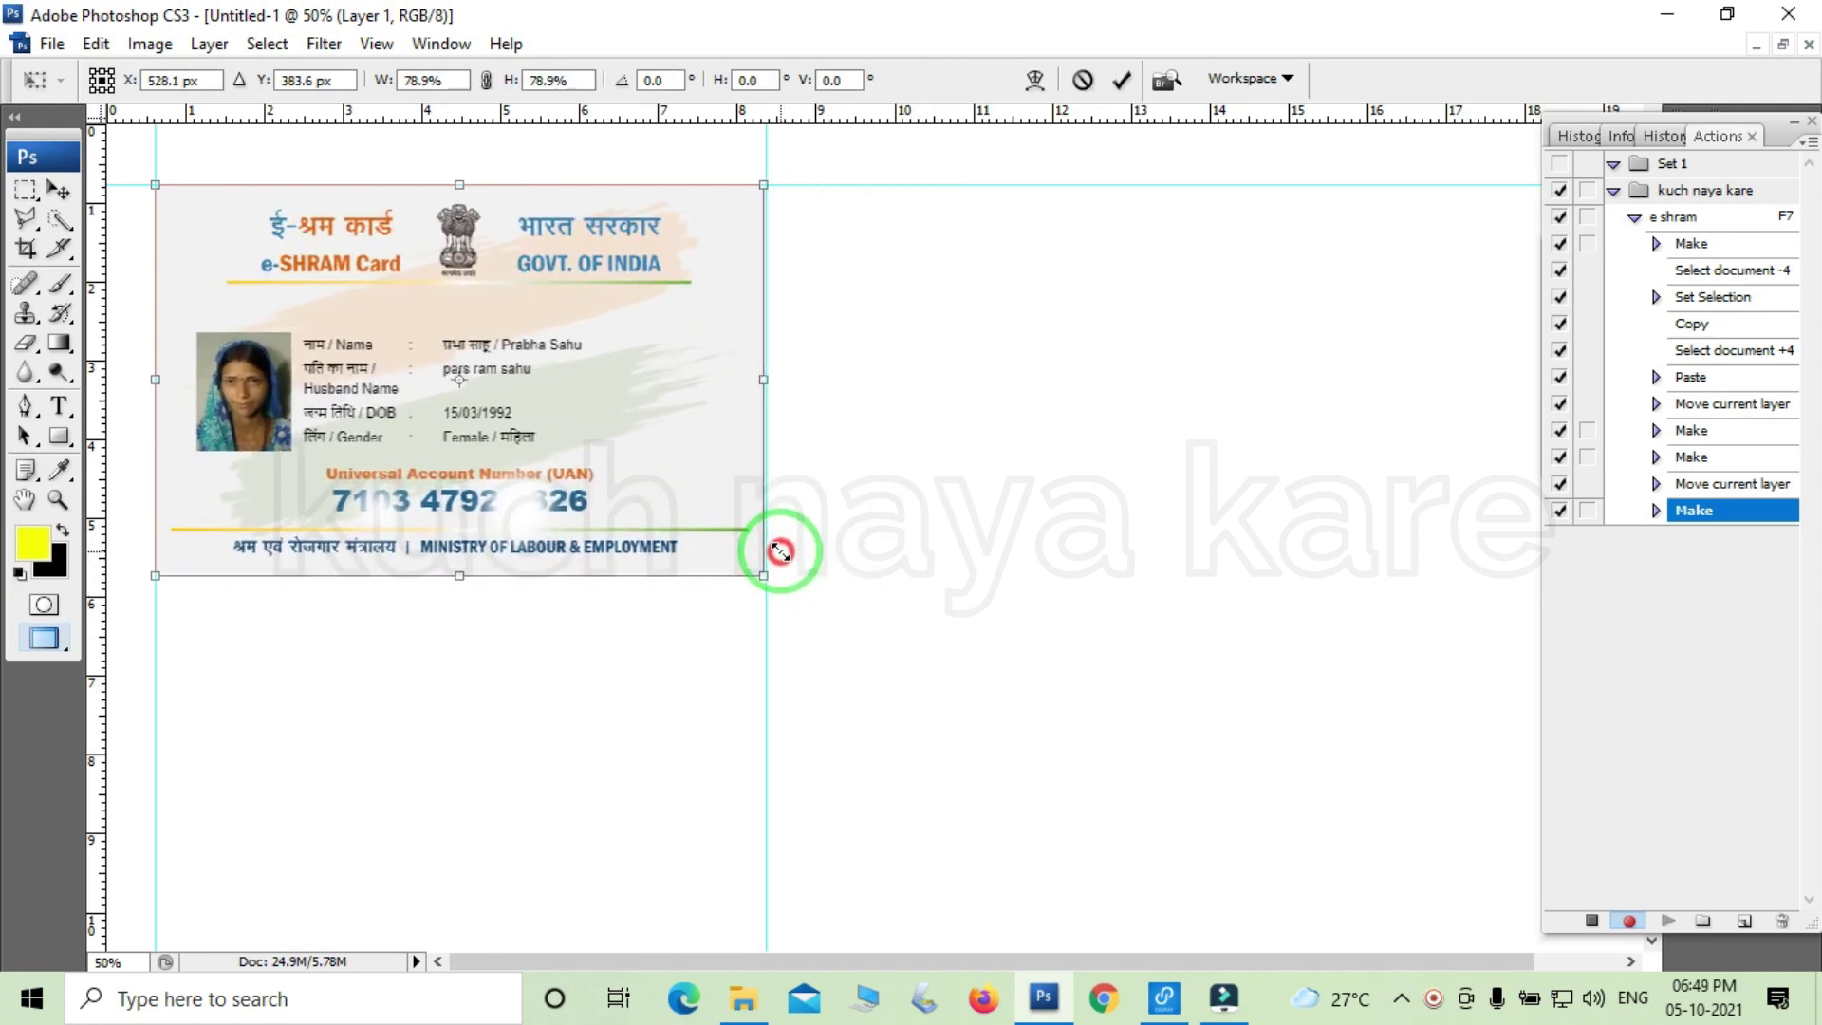
pyautogui.doubleClick(698, 462)
pyautogui.moveTo(683, 119); pyautogui.dragTo(680, 576)
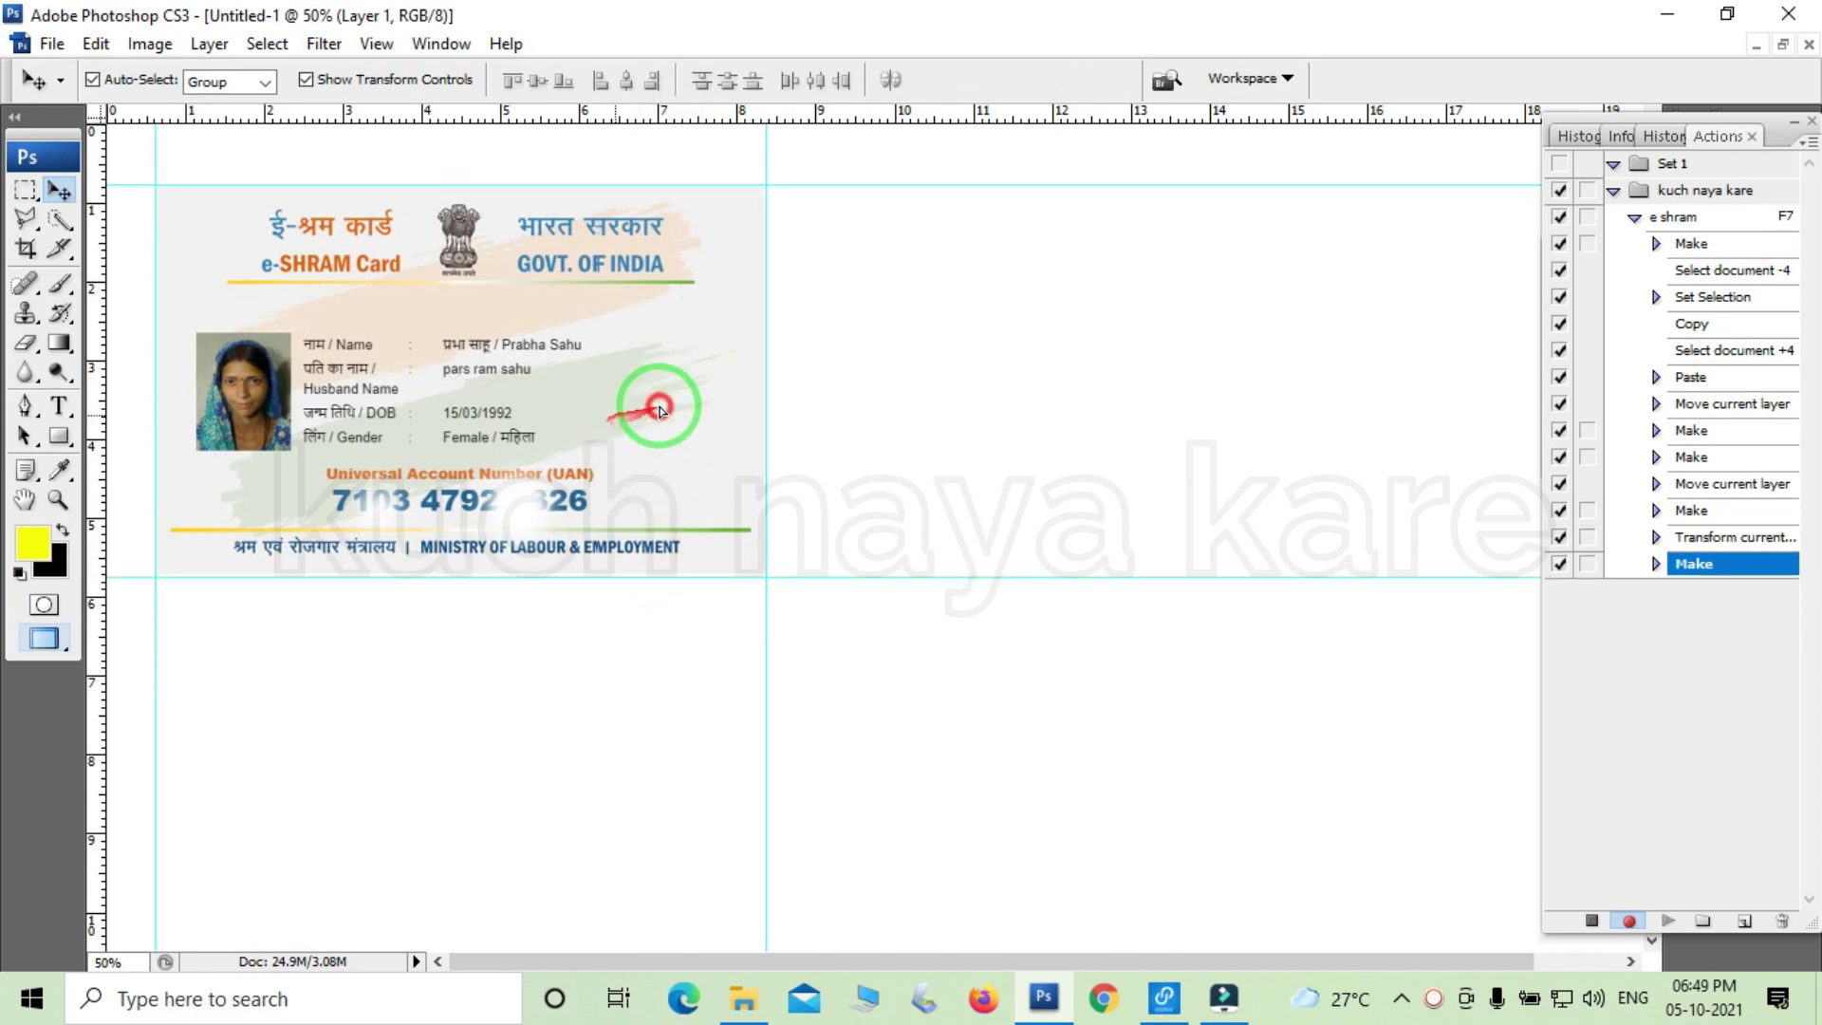
pyautogui.moveTo(626, 437); pyautogui.dragTo(1224, 429)
pyautogui.moveTo(97, 418); pyautogui.dragTo(1374, 477)
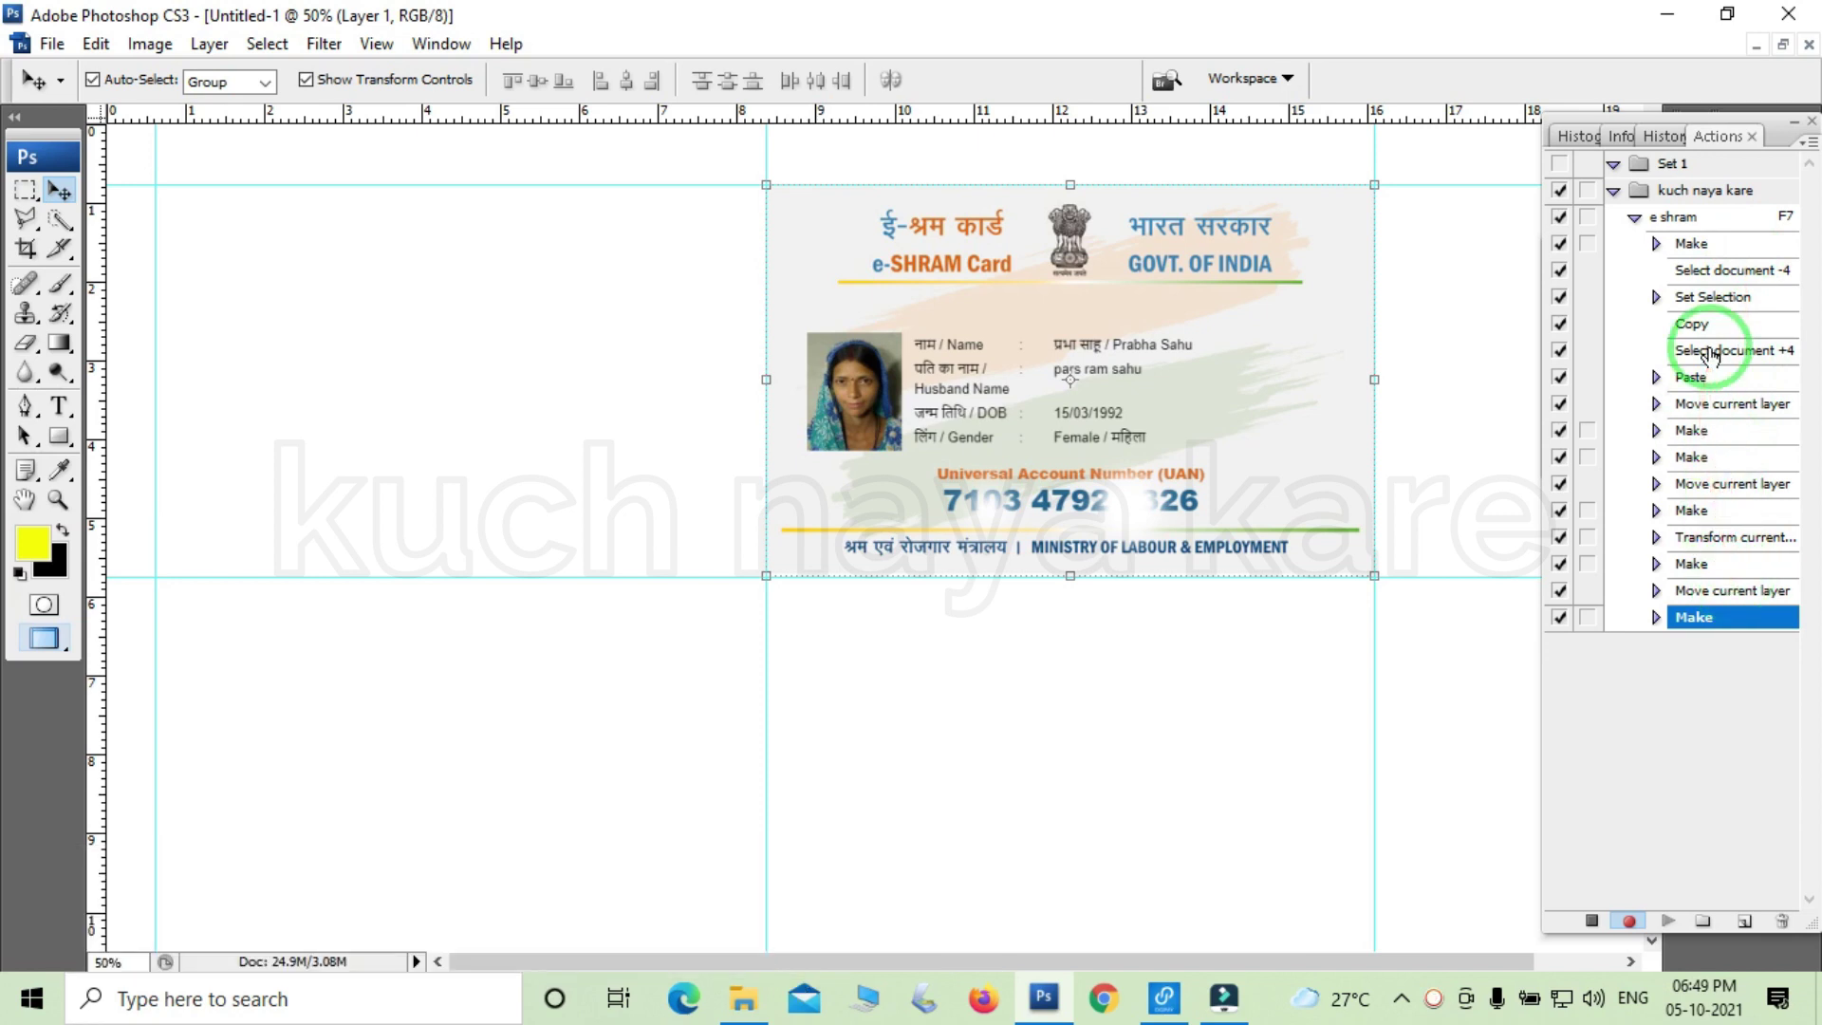
# Step the card down the left column, adding horizontal guides at its bottom edge for the first rows.
pyautogui.keyDown('alt'); pyautogui.click(1036, 508); pyautogui.keyUp('alt')
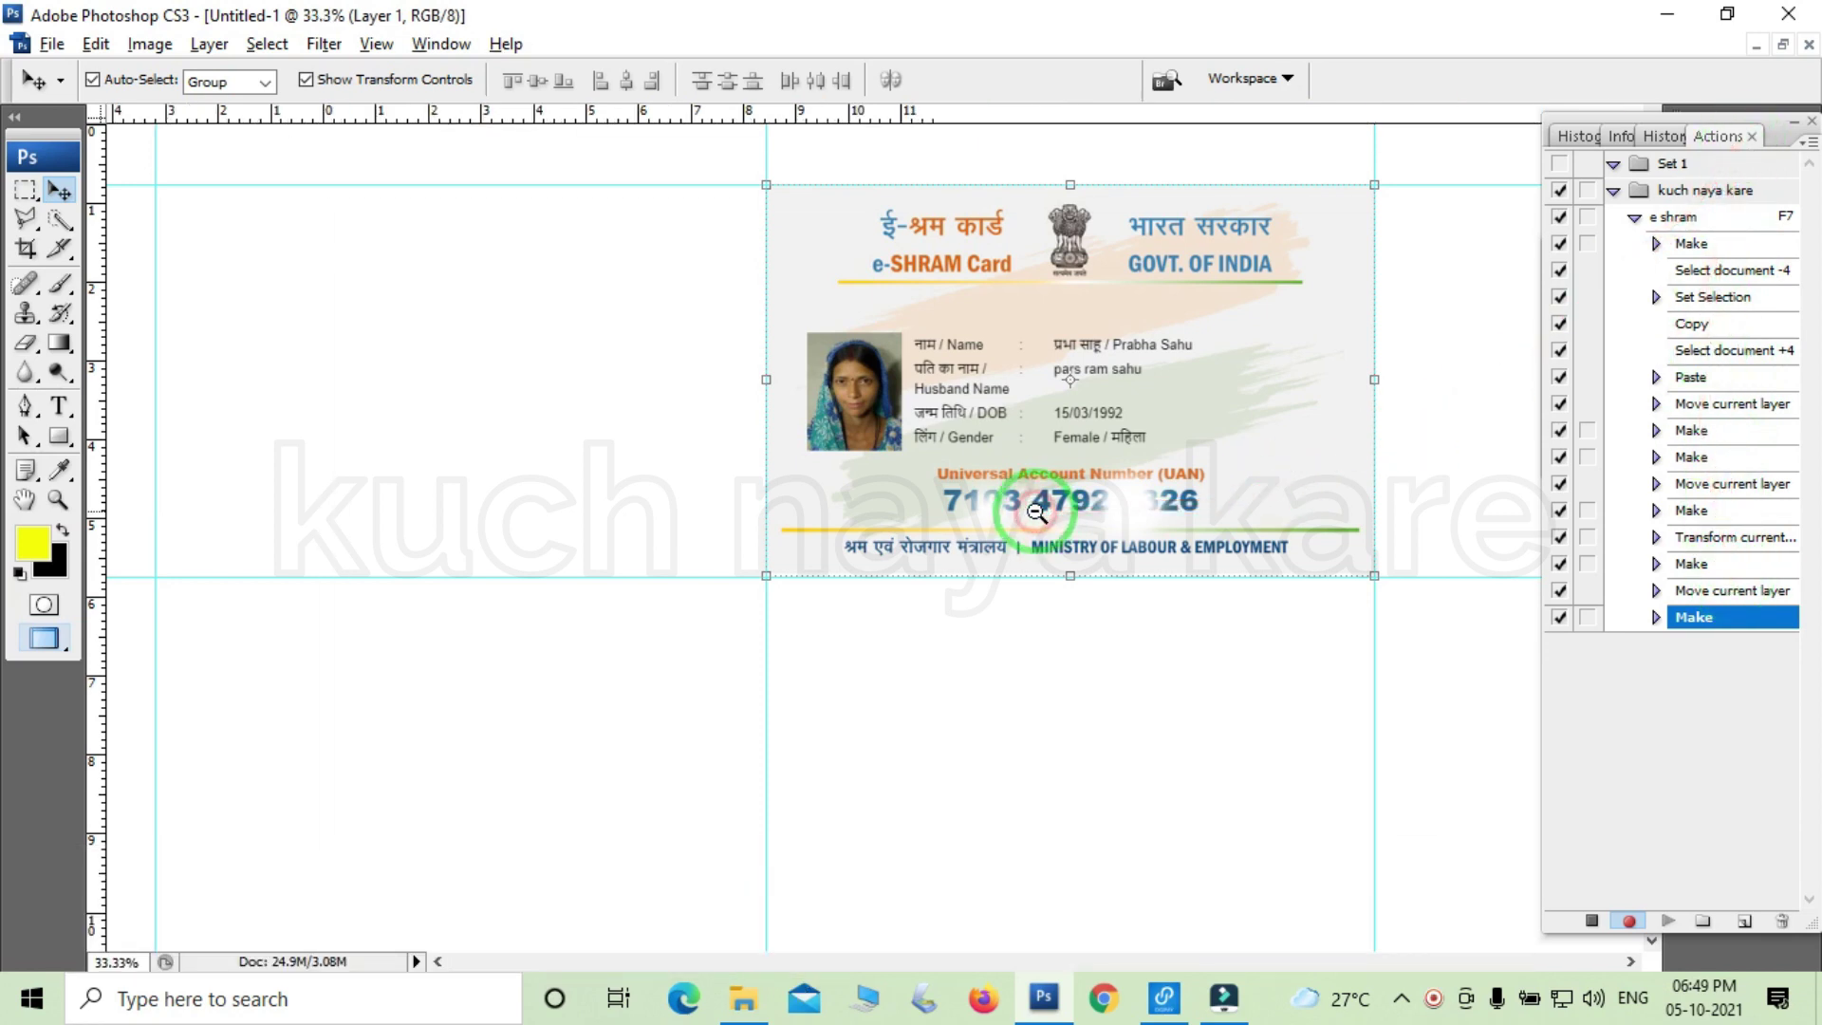
pyautogui.moveTo(1044, 306); pyautogui.dragTo(657, 553)
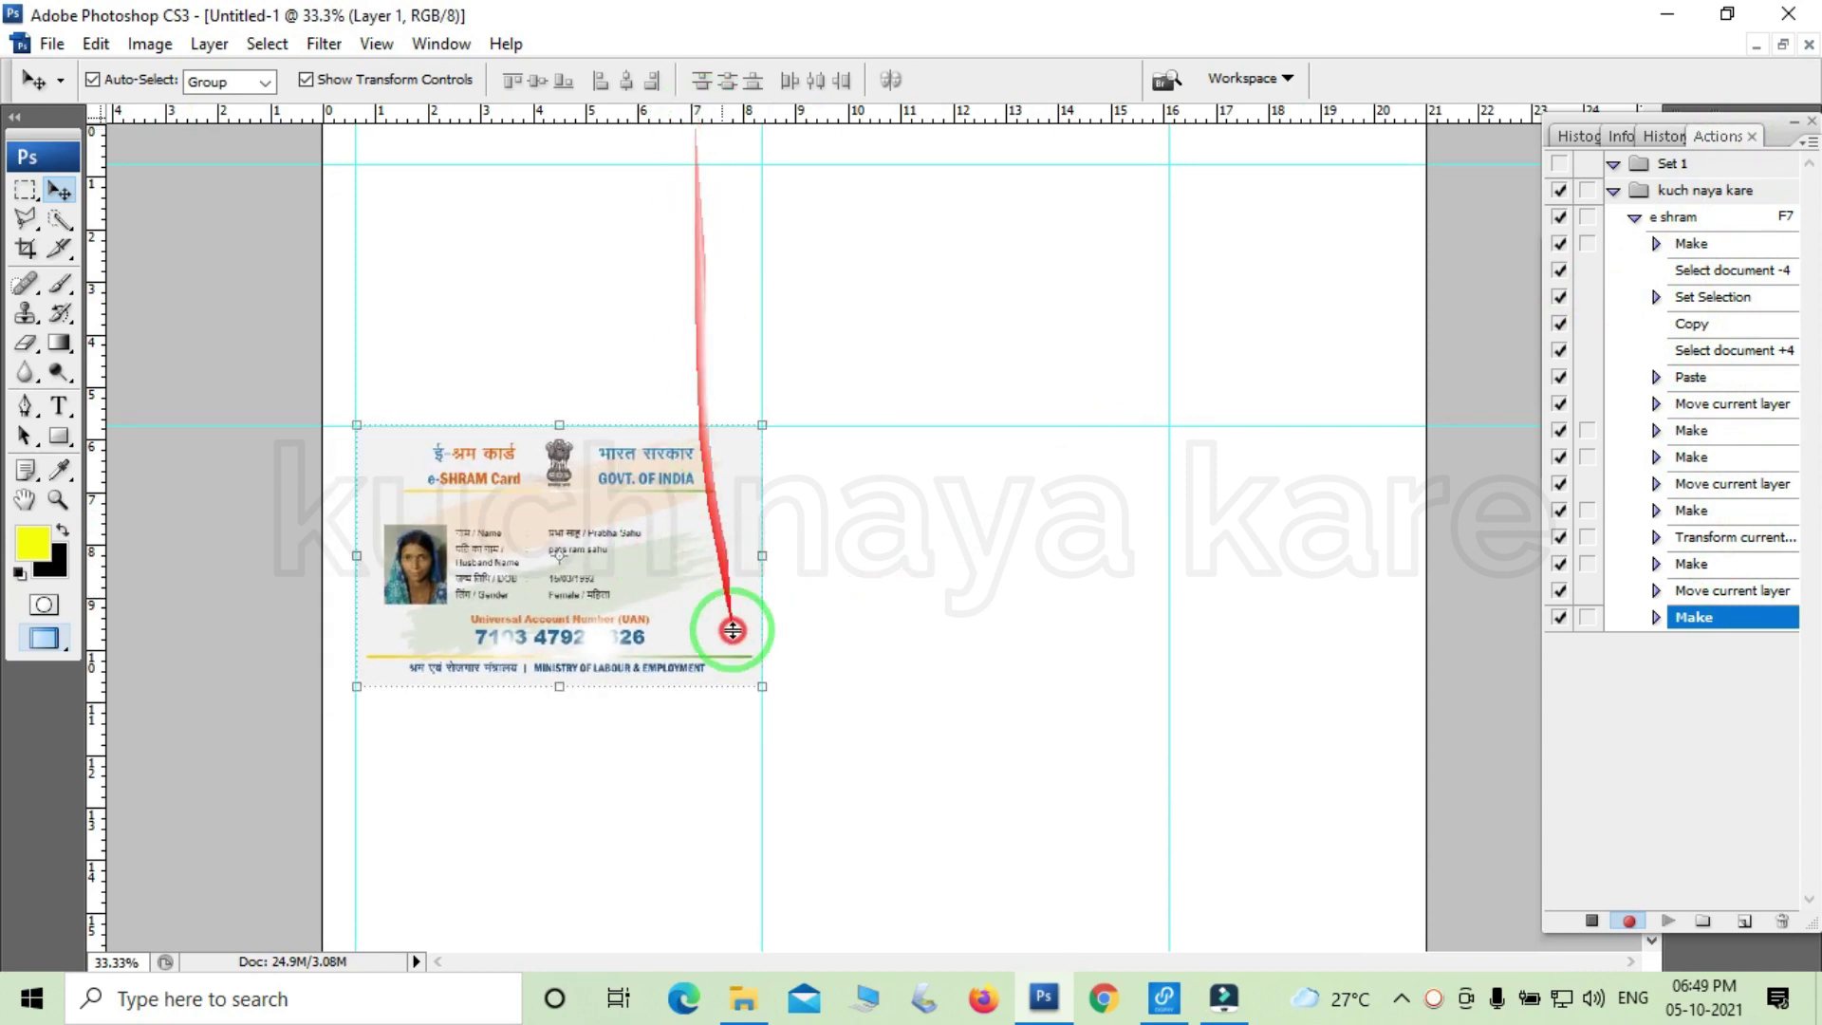
pyautogui.moveTo(691, 114); pyautogui.dragTo(745, 686)
pyautogui.moveTo(712, 570)
pyautogui.mouseDown()
pyautogui.moveTo(674, 739)
pyautogui.moveTo(691, 773)
pyautogui.moveTo(721, 427)
pyautogui.mouseUp()
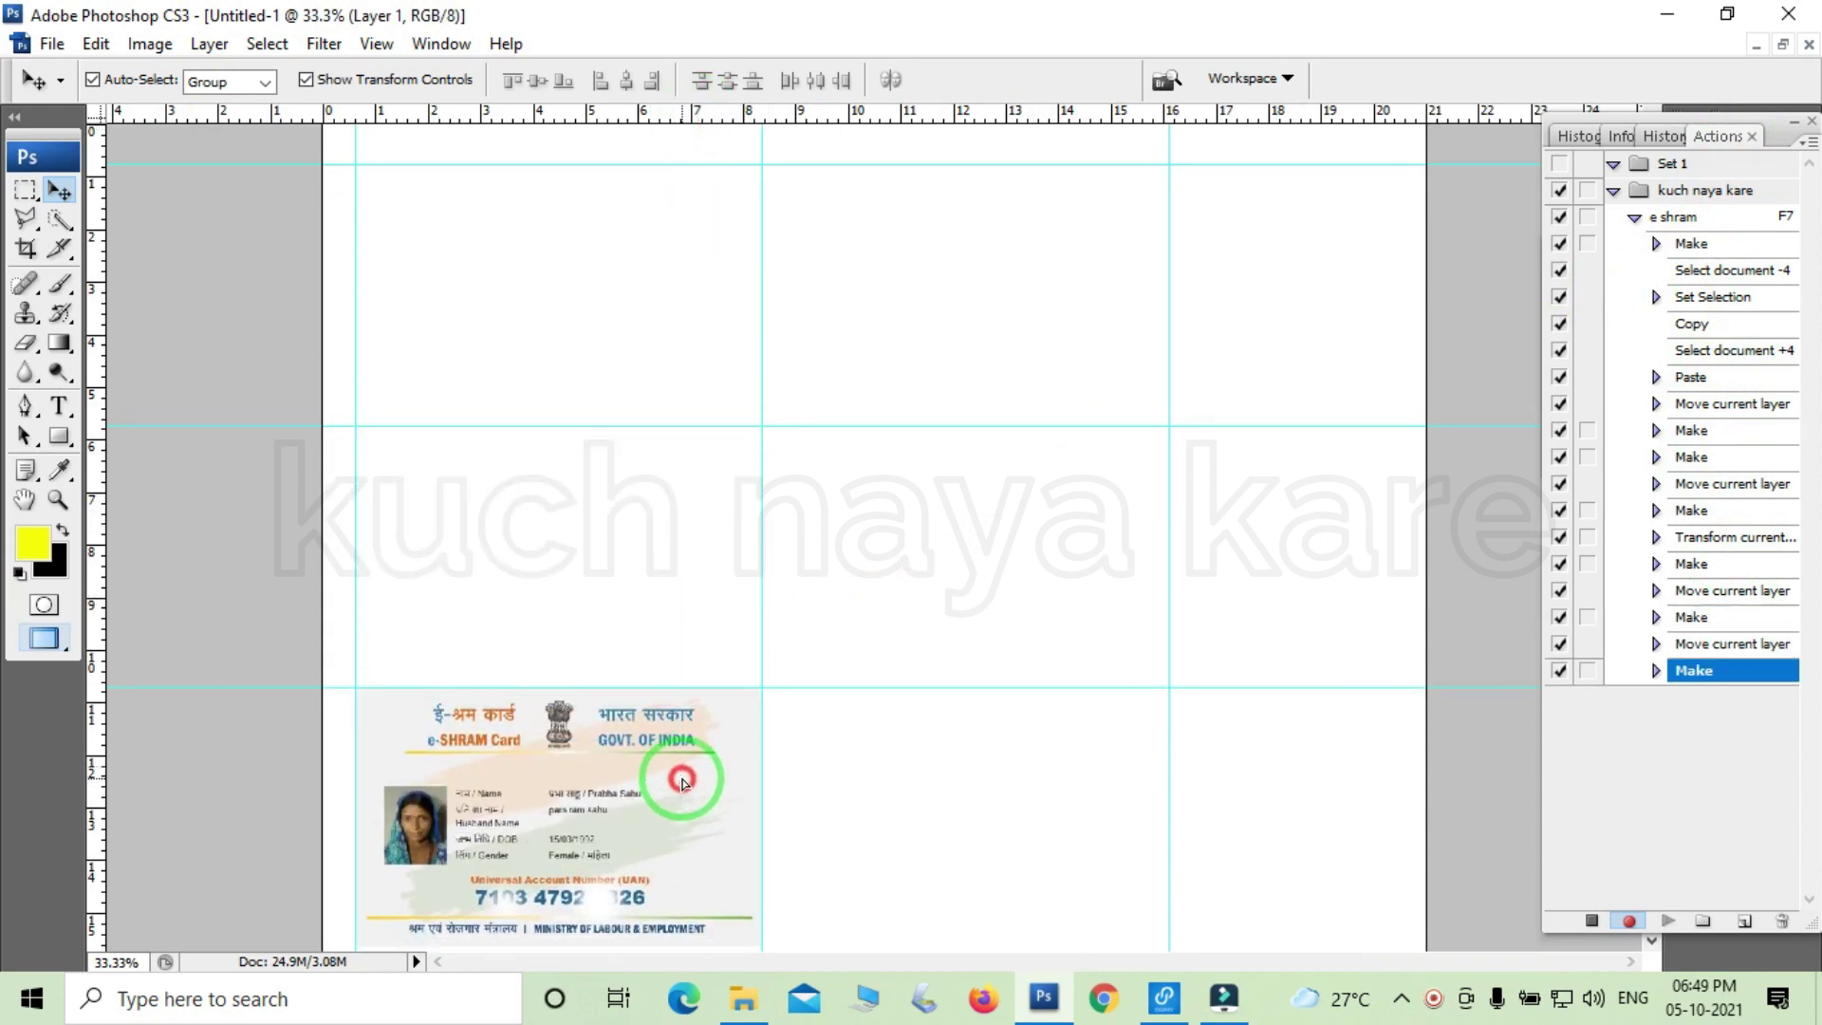
pyautogui.scroll(-3, 721, 427)
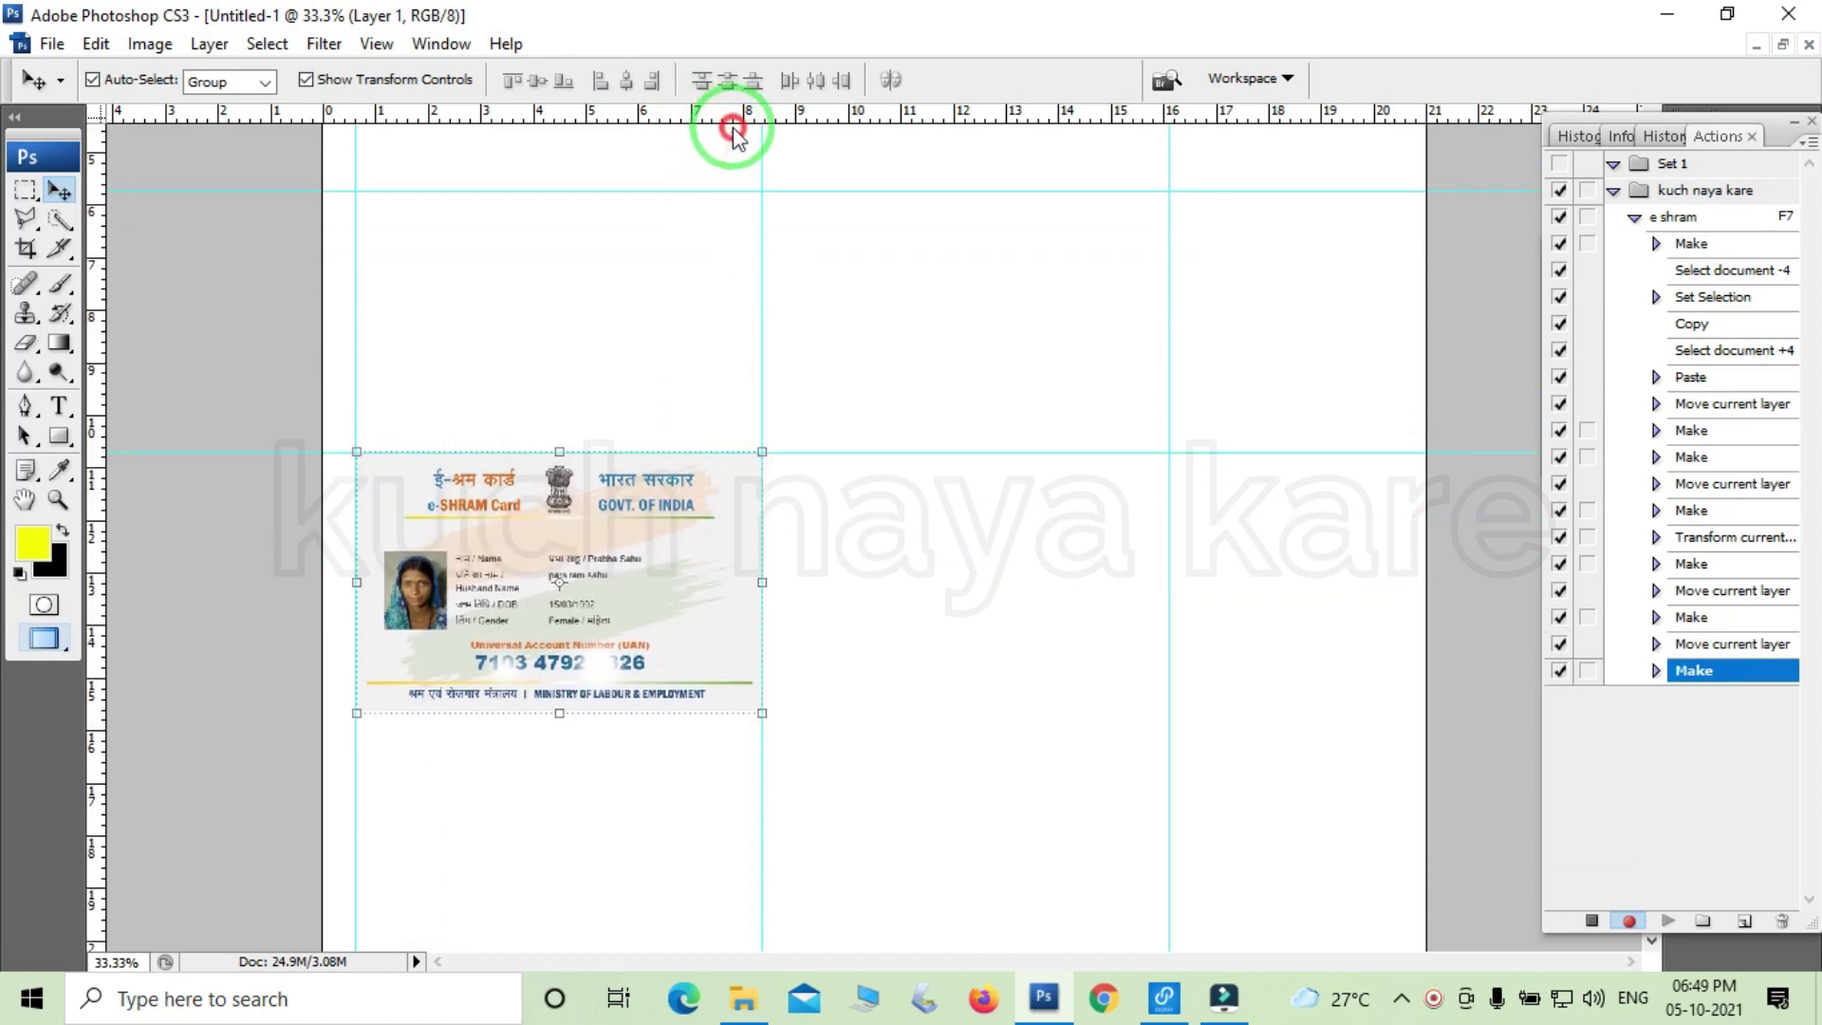
pyautogui.moveTo(735, 133); pyautogui.dragTo(746, 713)
# Continue down the page, adding guides for the remaining rows and below the lowest row.
pyautogui.scroll(-3, 756, 793)
pyautogui.scroll(-3, 762, 617)
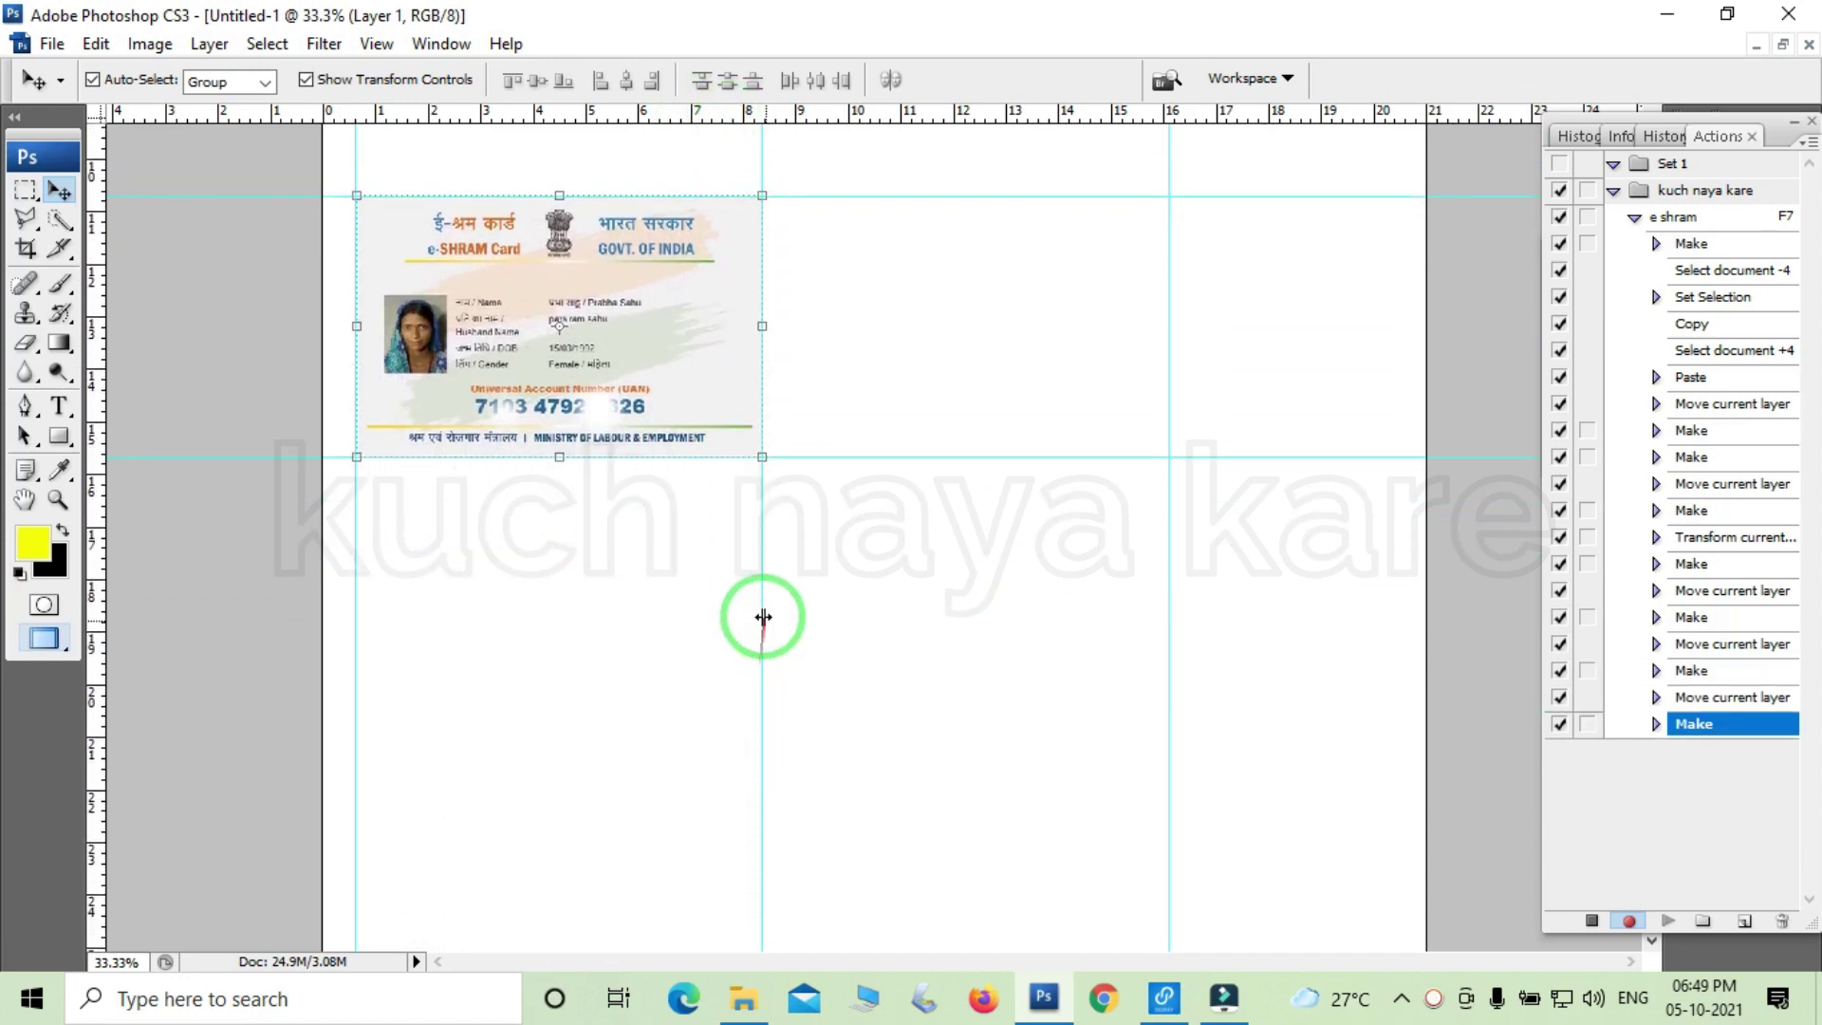
pyautogui.scroll(3, 691, 370)
pyautogui.scroll(2, 684, 561)
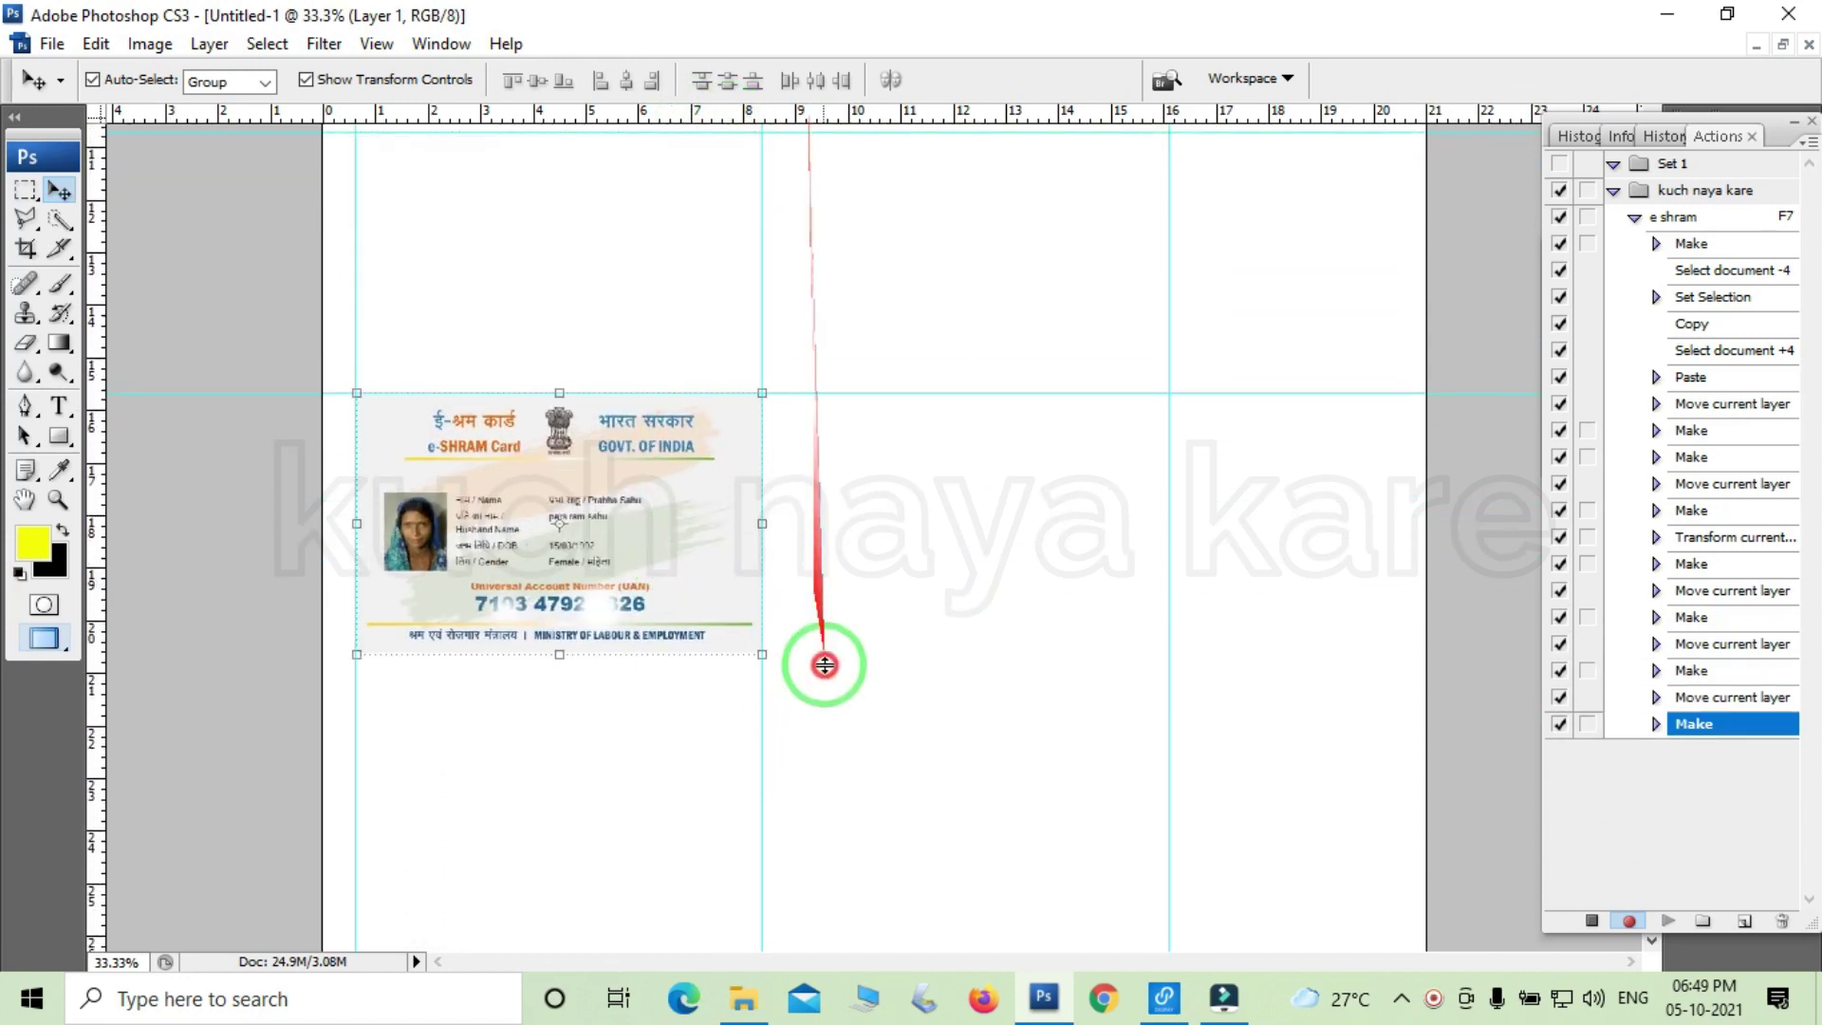
pyautogui.moveTo(823, 664); pyautogui.dragTo(828, 654)
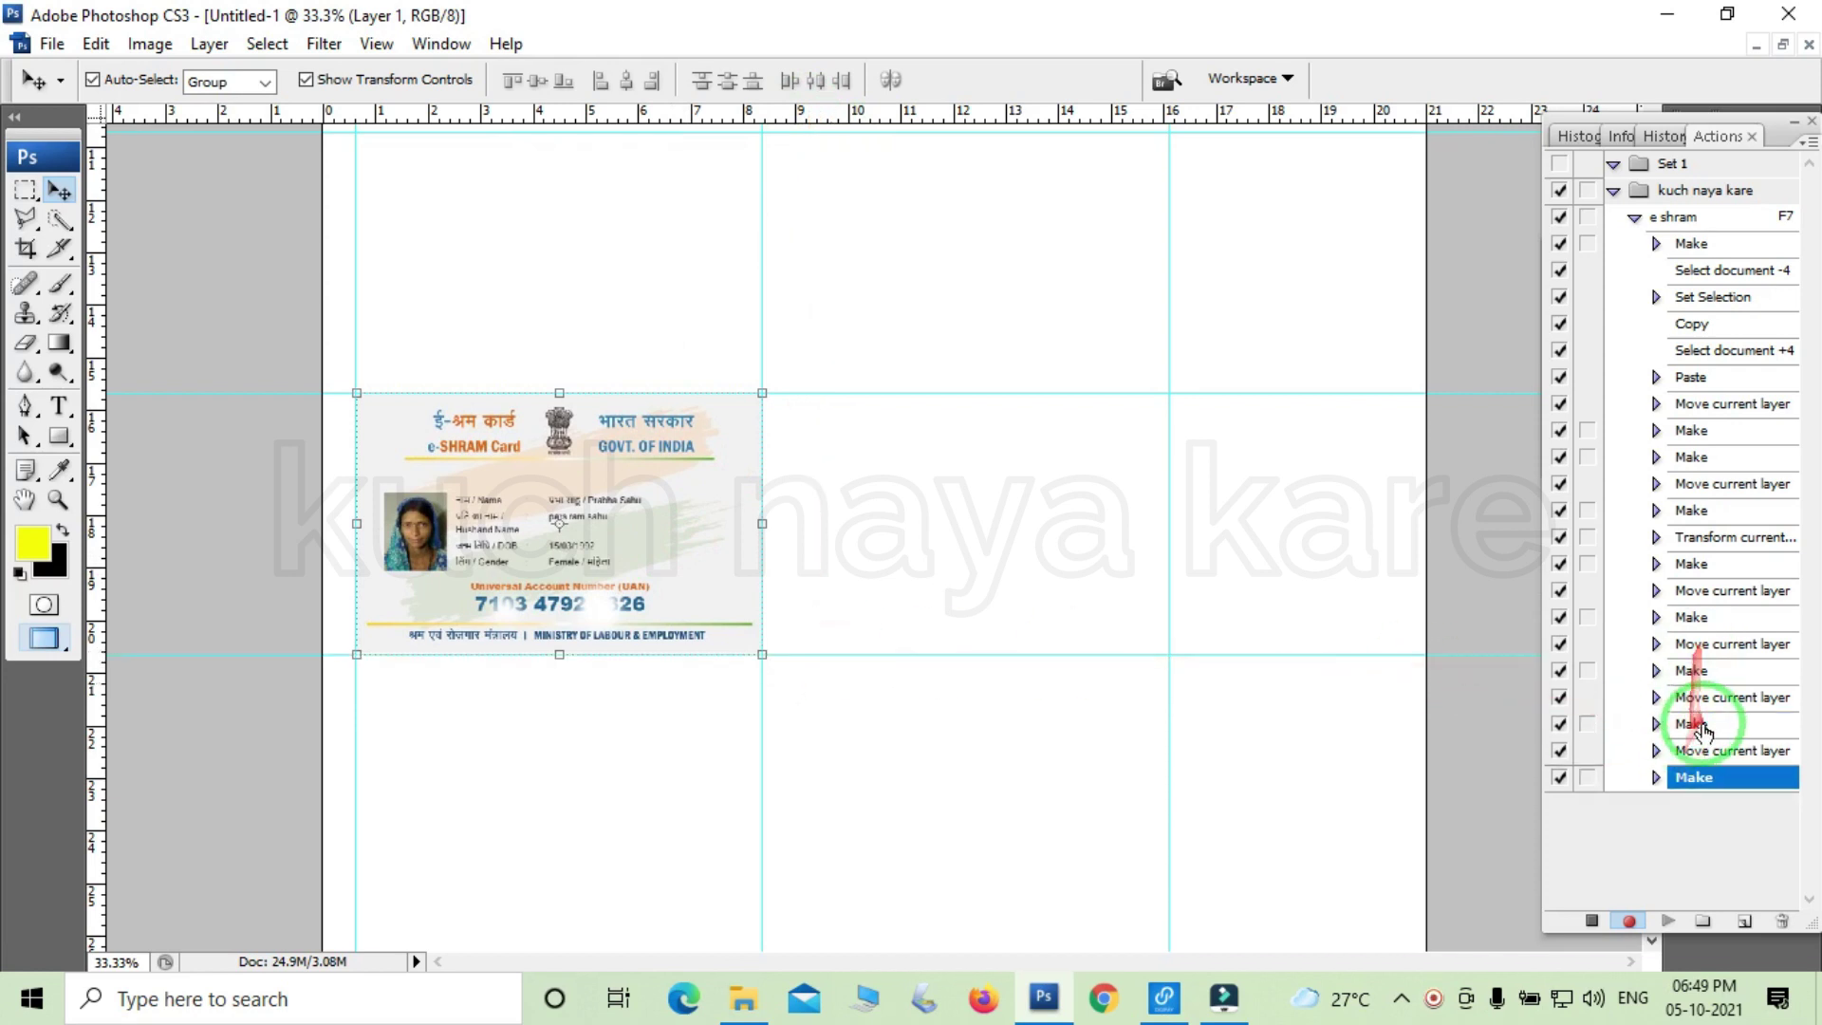
pyautogui.scroll(-1, 487, 610)
pyautogui.moveTo(651, 427)
pyautogui.mouseDown()
pyautogui.moveTo(672, 685)
pyautogui.moveTo(657, 677)
pyautogui.mouseUp()
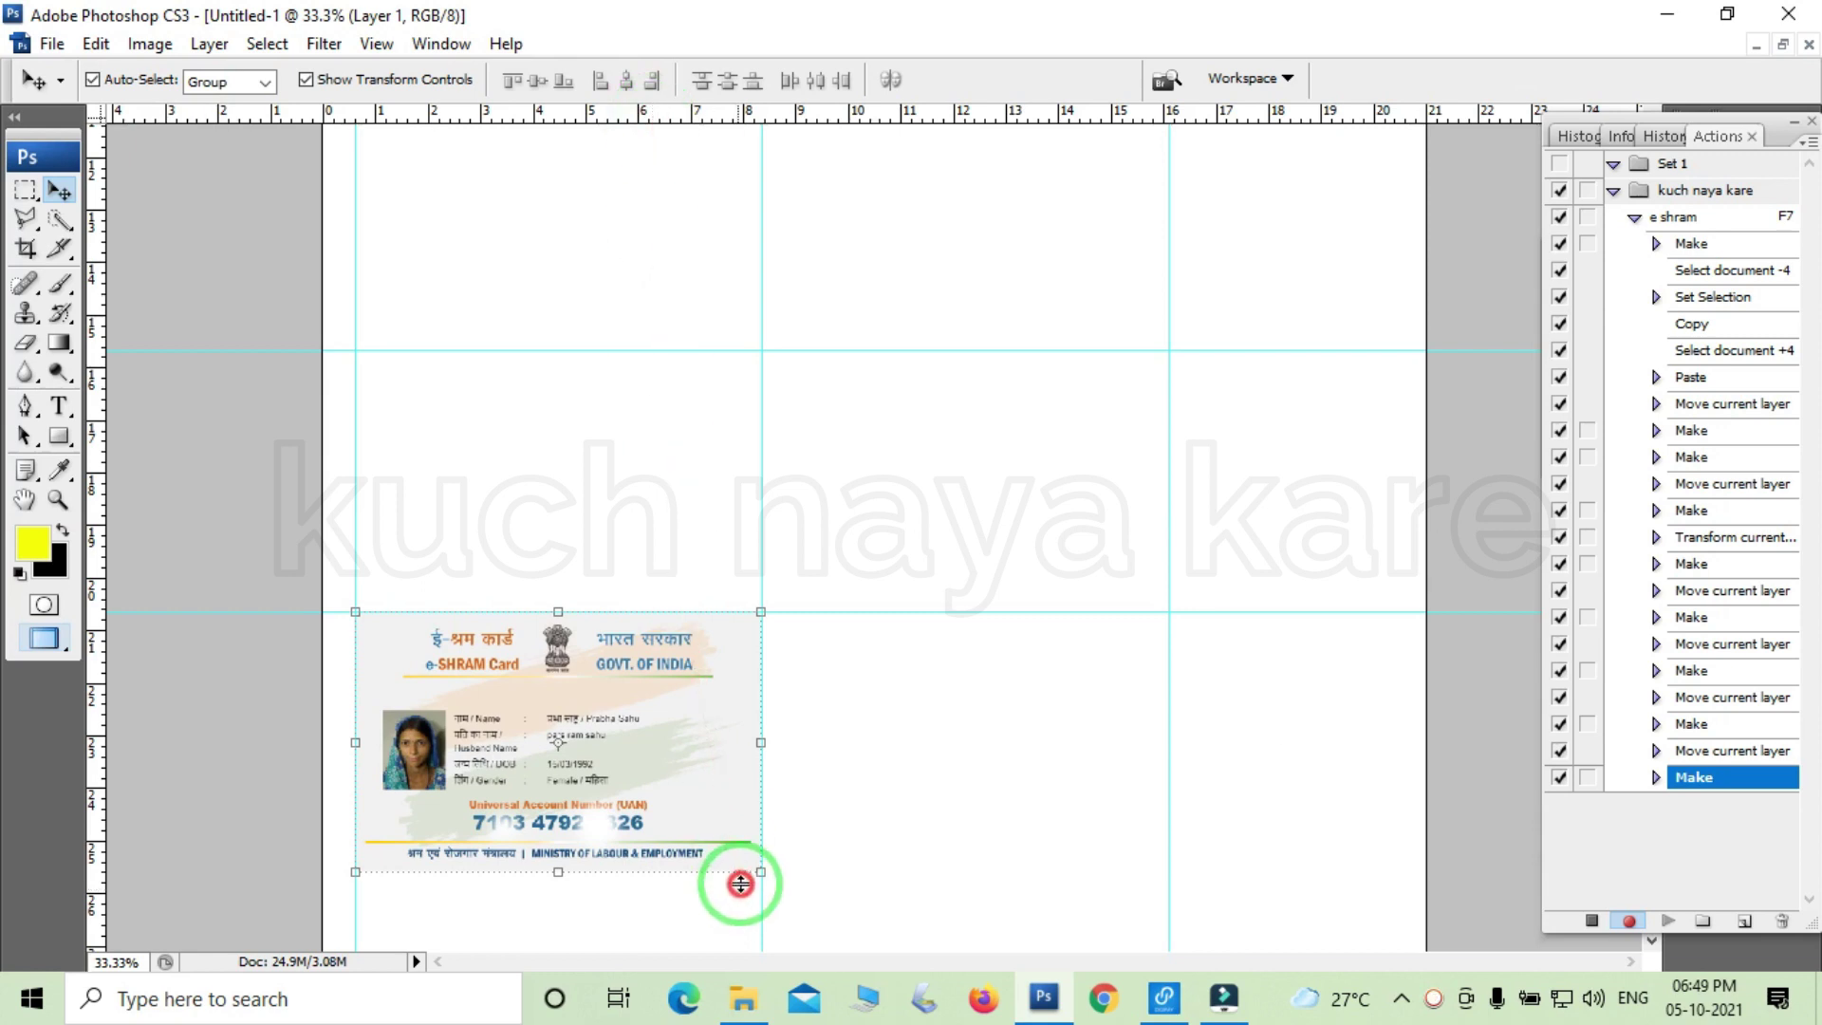
pyautogui.moveTo(657, 123); pyautogui.dragTo(736, 871)
# Move the card front back into the top-left grid cell and restore the document windows.
pyautogui.keyDown('alt'); pyautogui.click(843, 783); pyautogui.keyUp('alt')
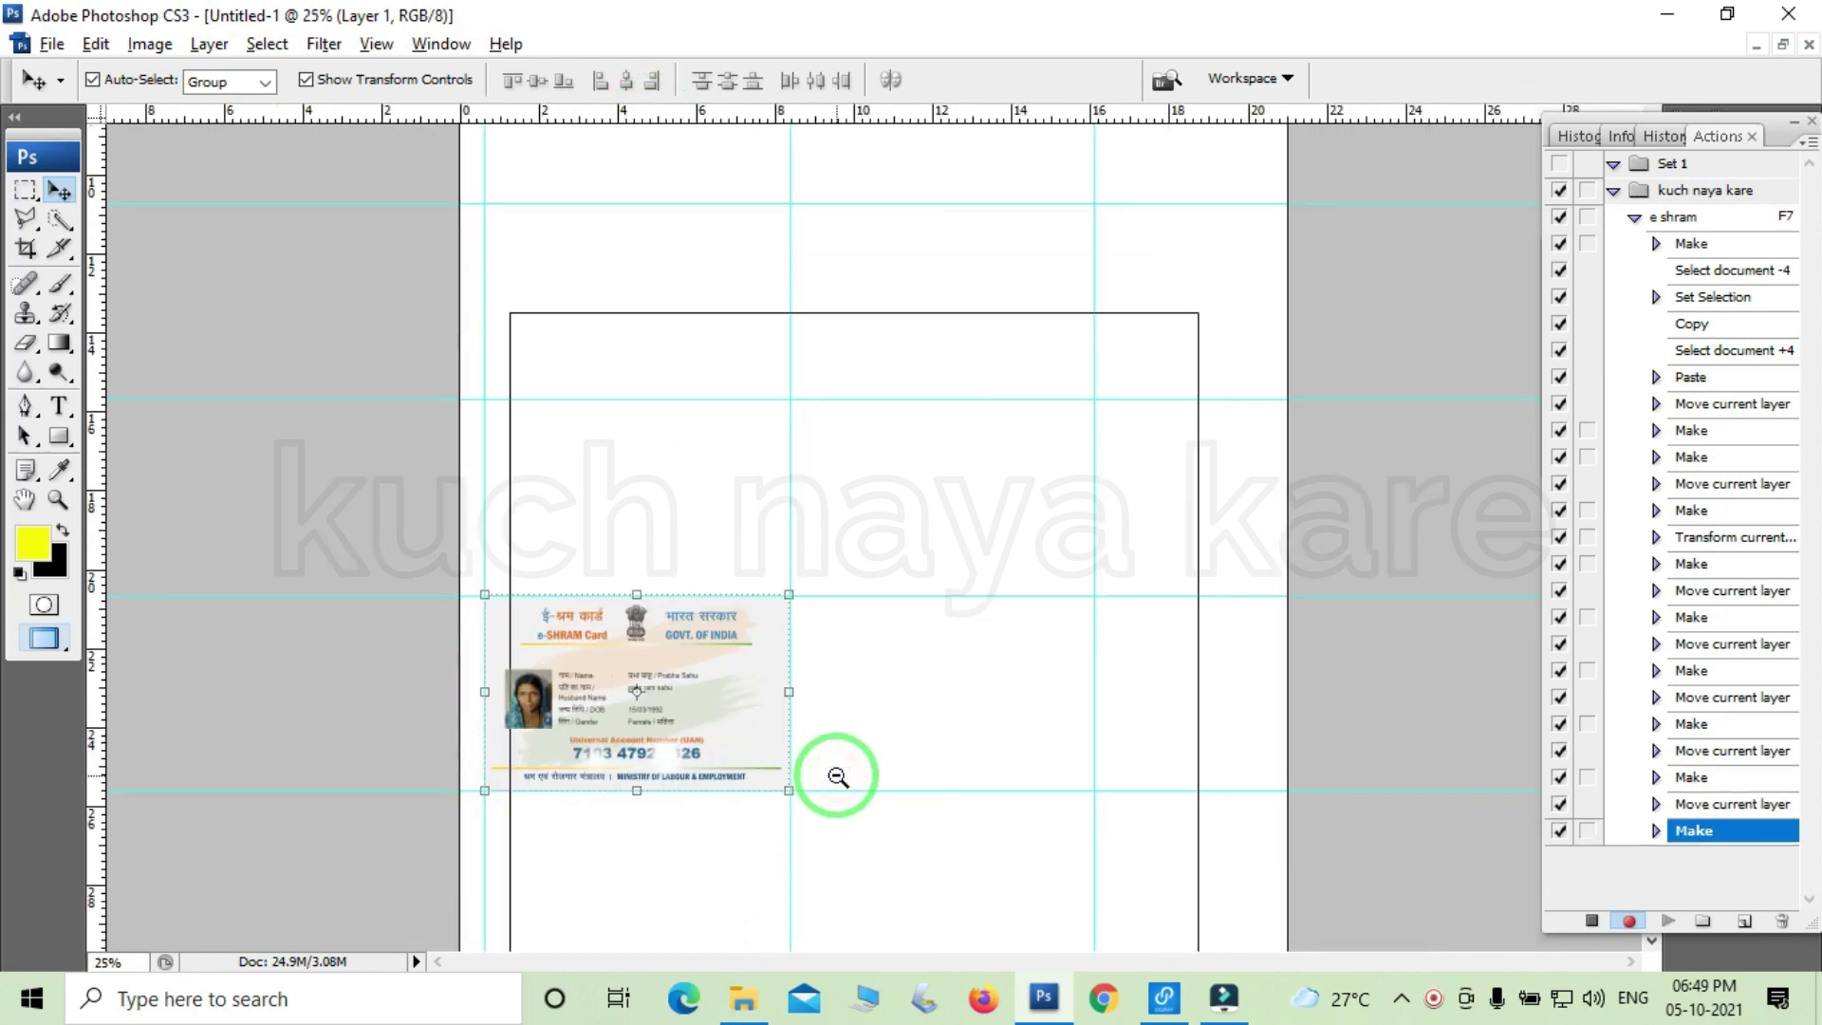
pyautogui.keyDown('alt'); pyautogui.click(836, 774); pyautogui.keyUp('alt')
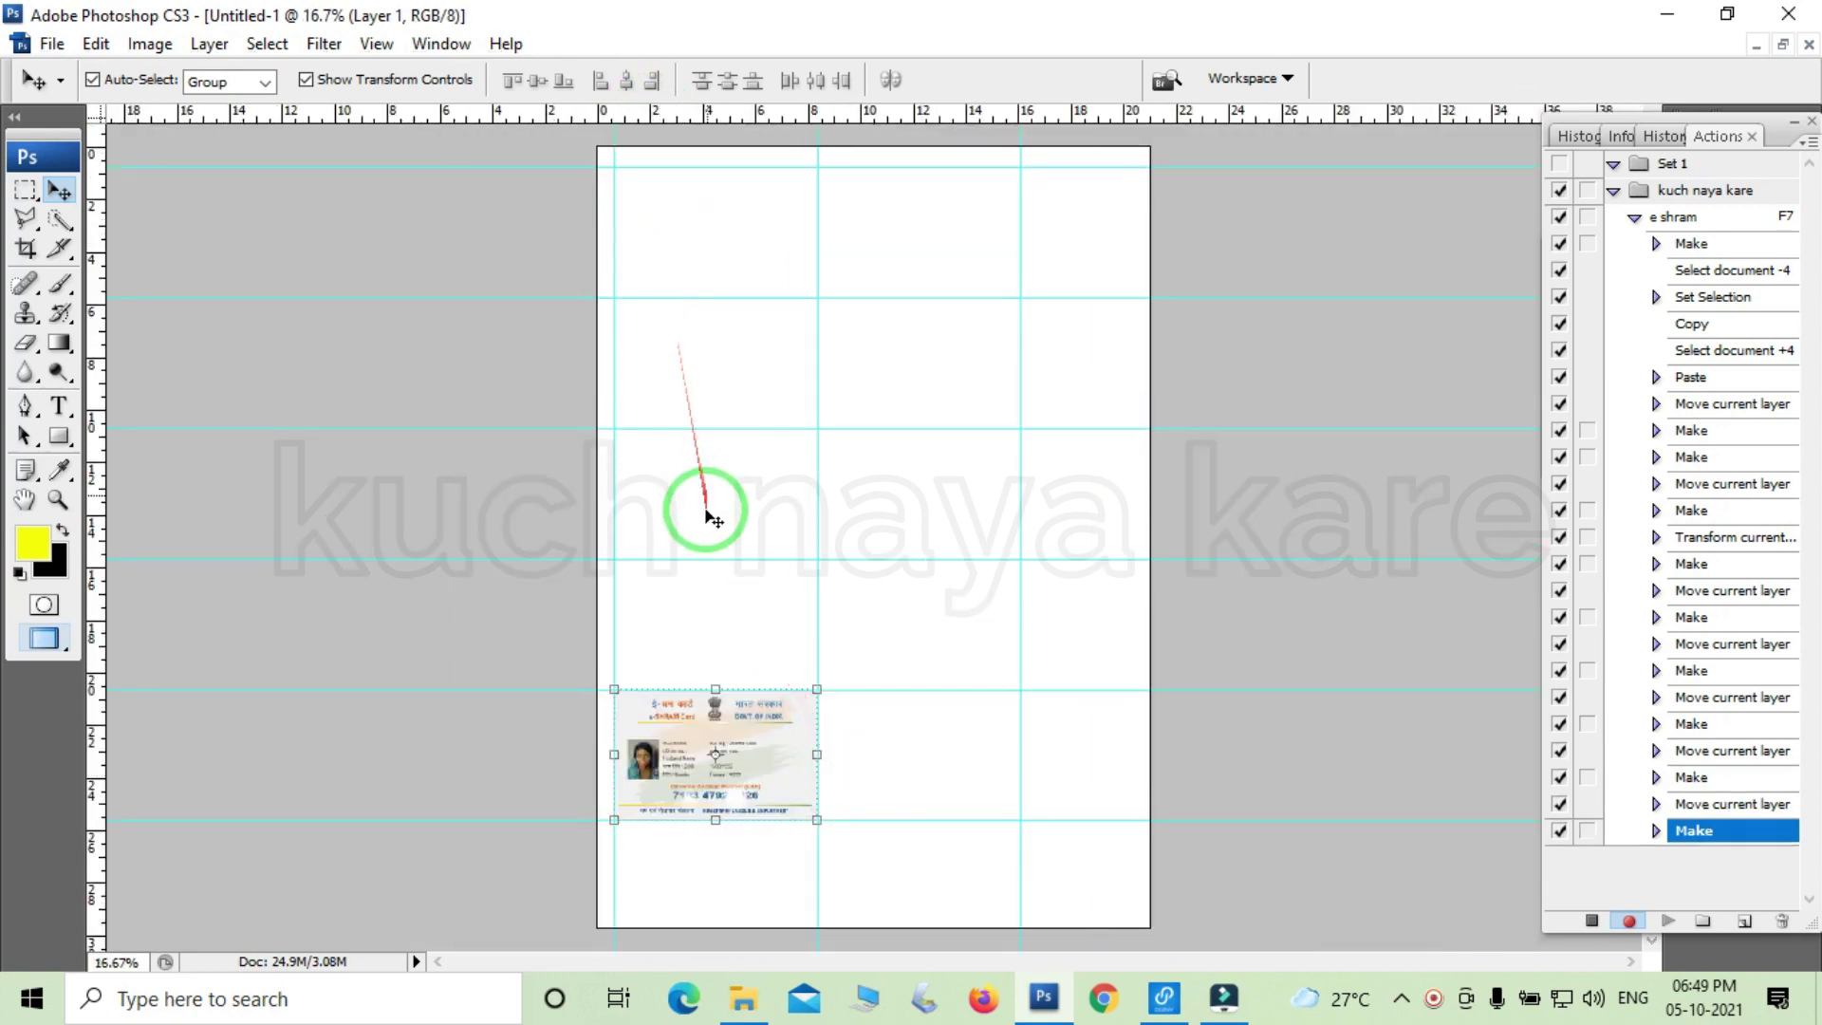
pyautogui.moveTo(780, 773); pyautogui.dragTo(774, 245)
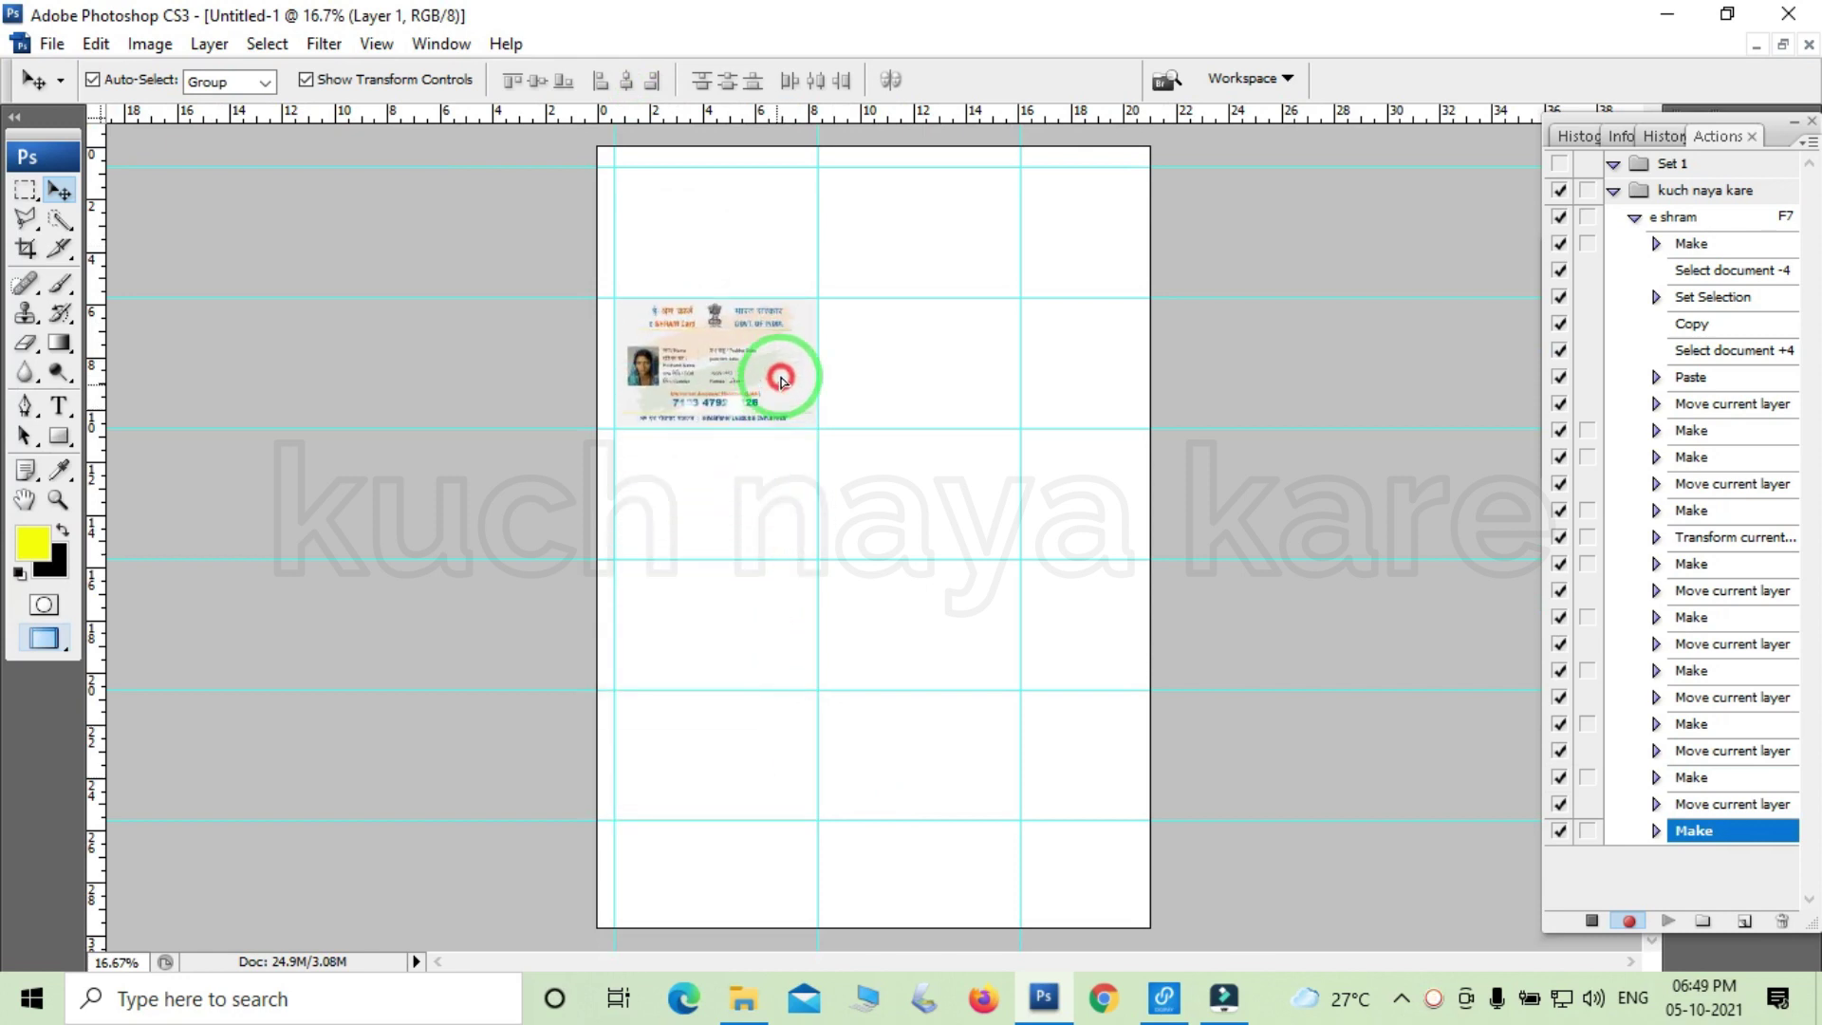
pyautogui.moveTo(774, 244); pyautogui.dragTo(772, 245)
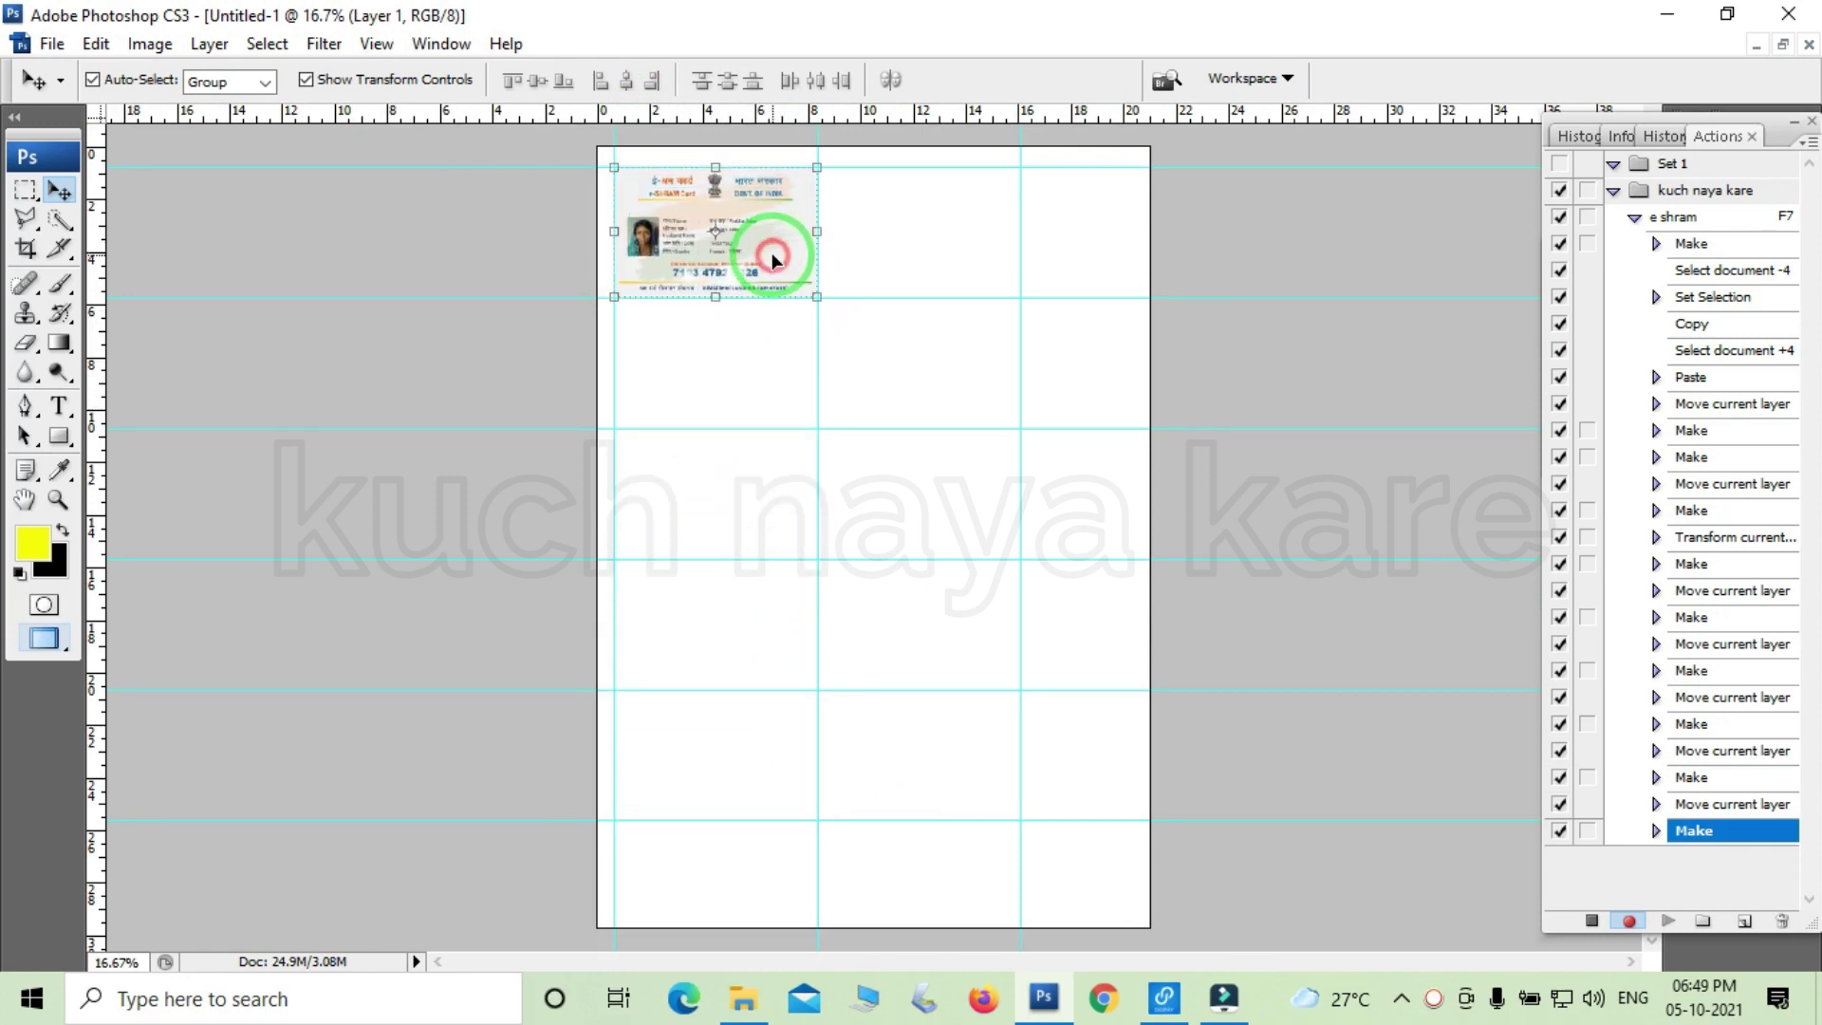
pyautogui.click(1783, 44)
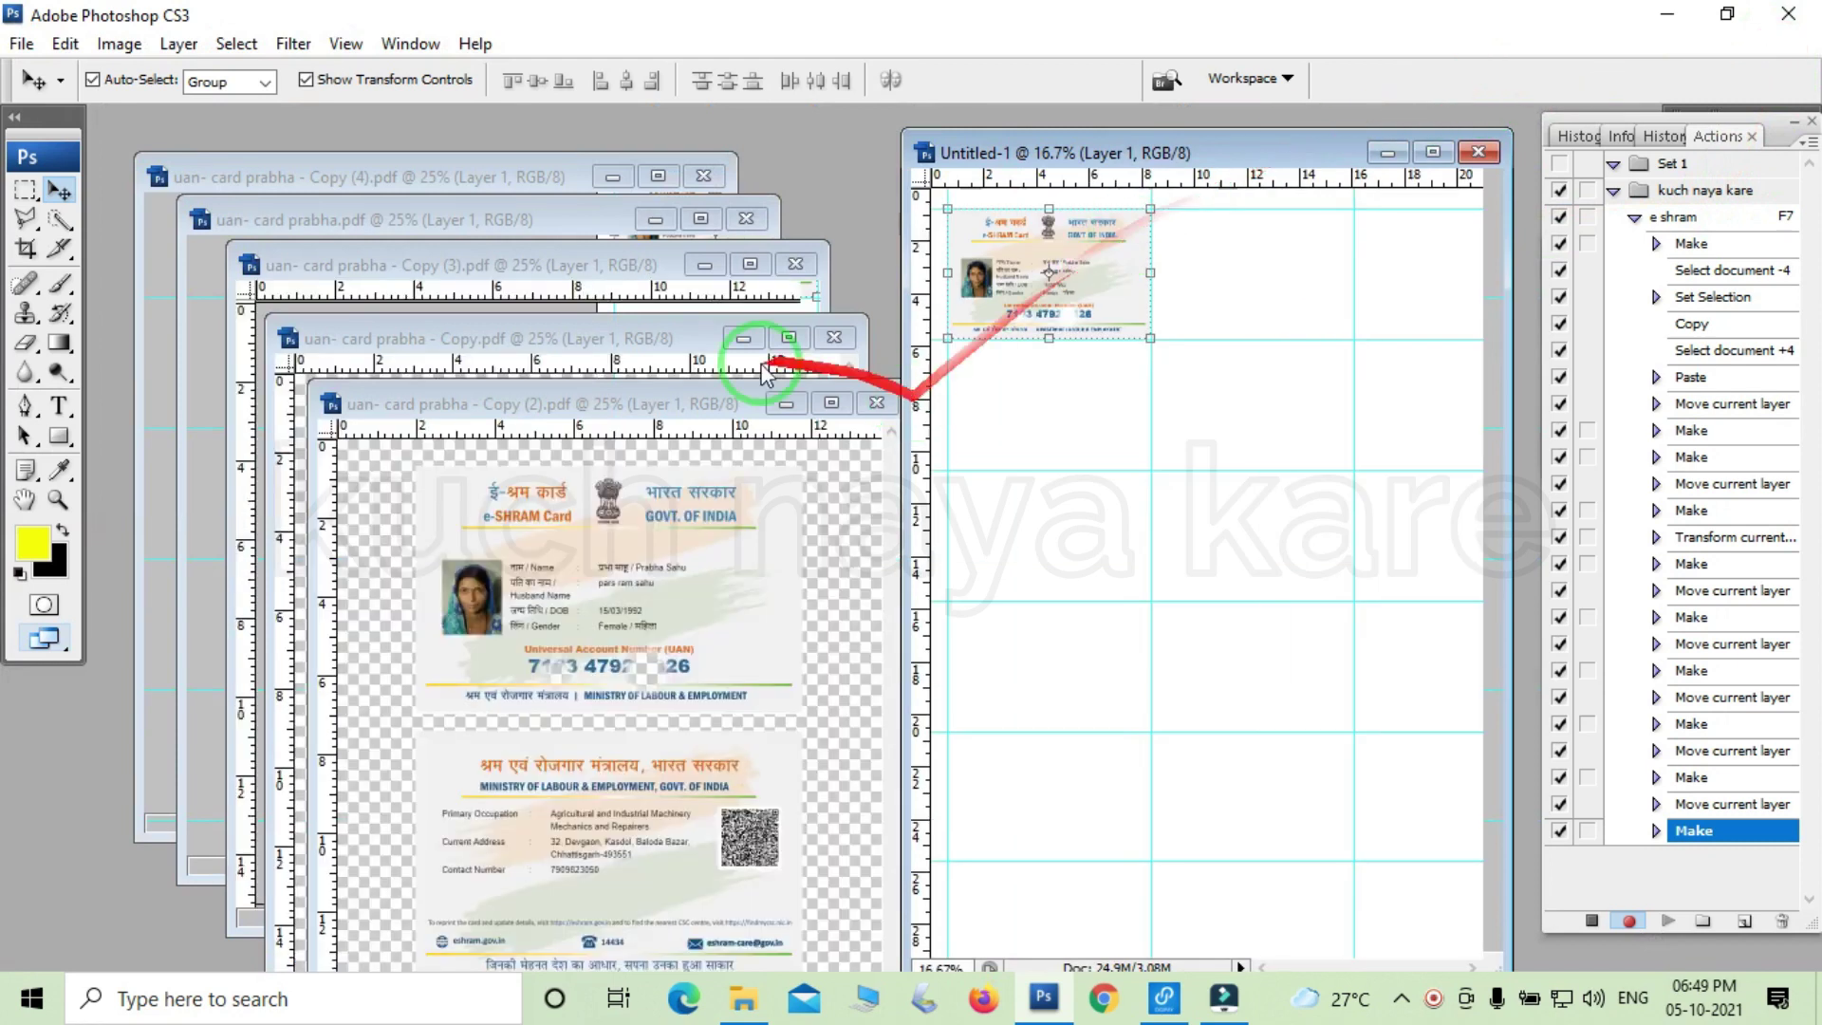
# Marquee-select and copy the card's back side in Copy (2).pdf.
pyautogui.click(664, 418)
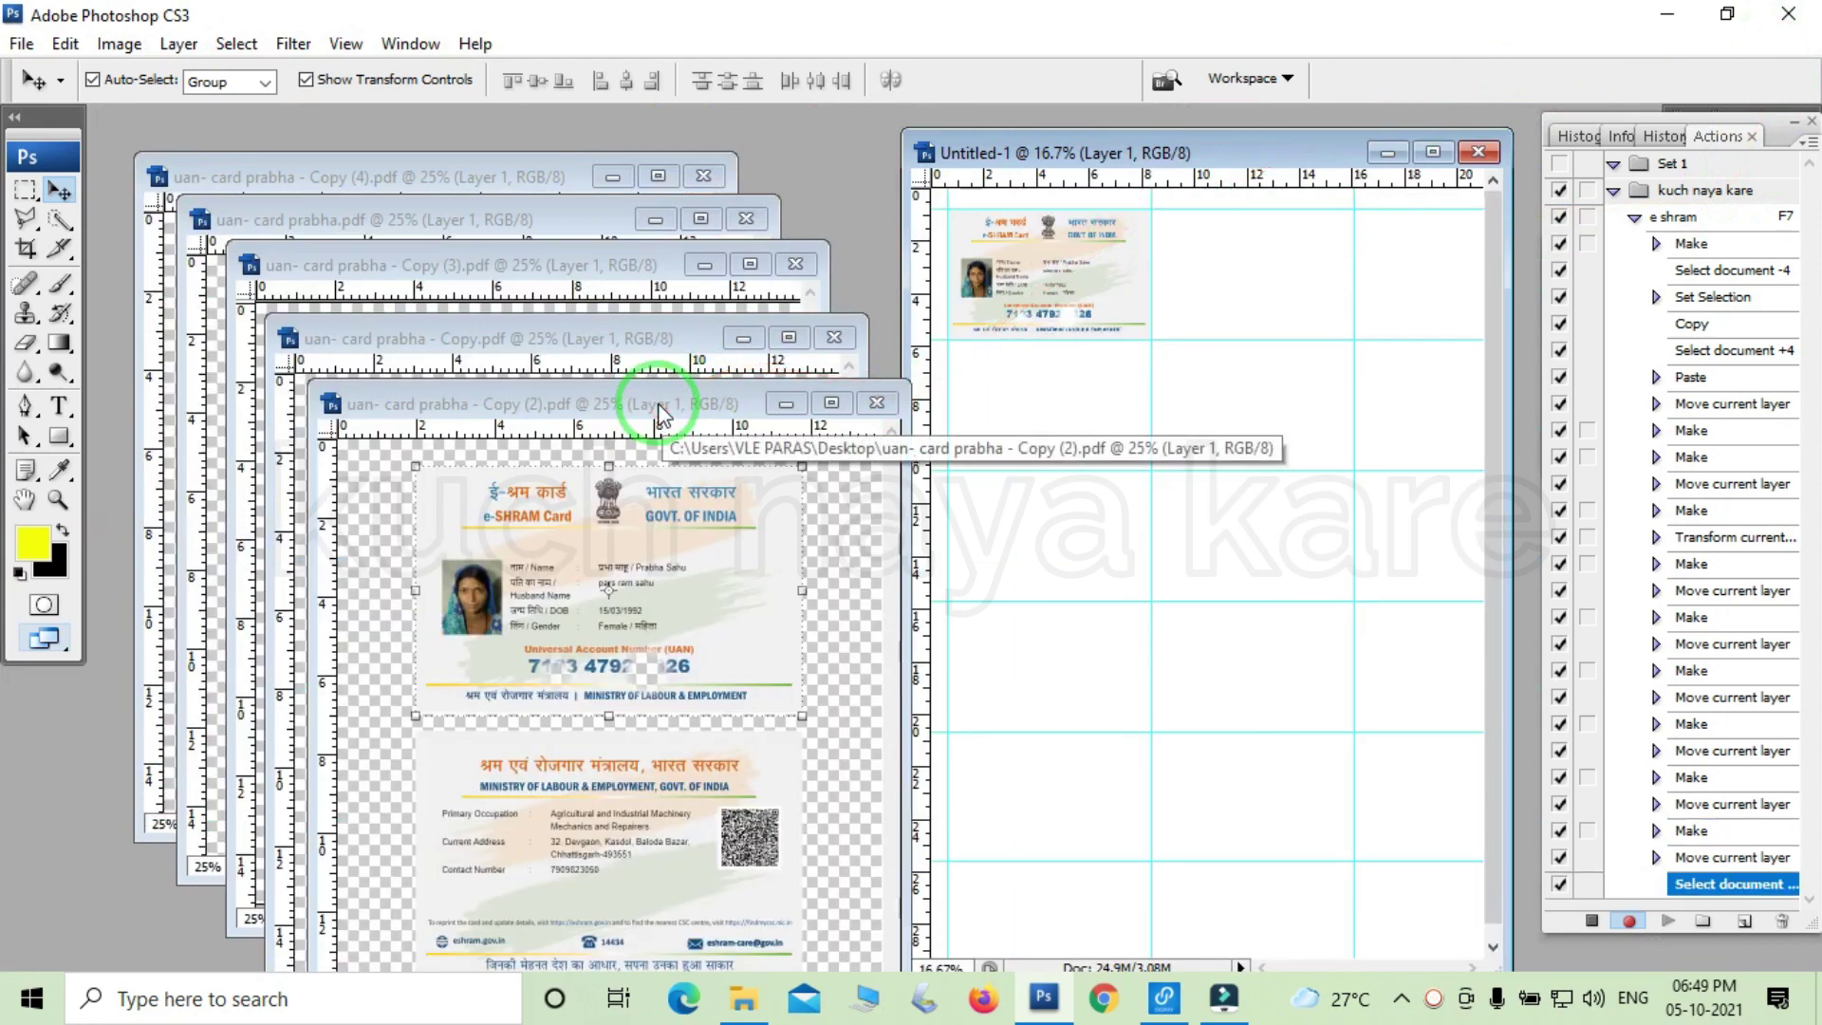
pyautogui.click(24, 190)
pyautogui.click(418, 638)
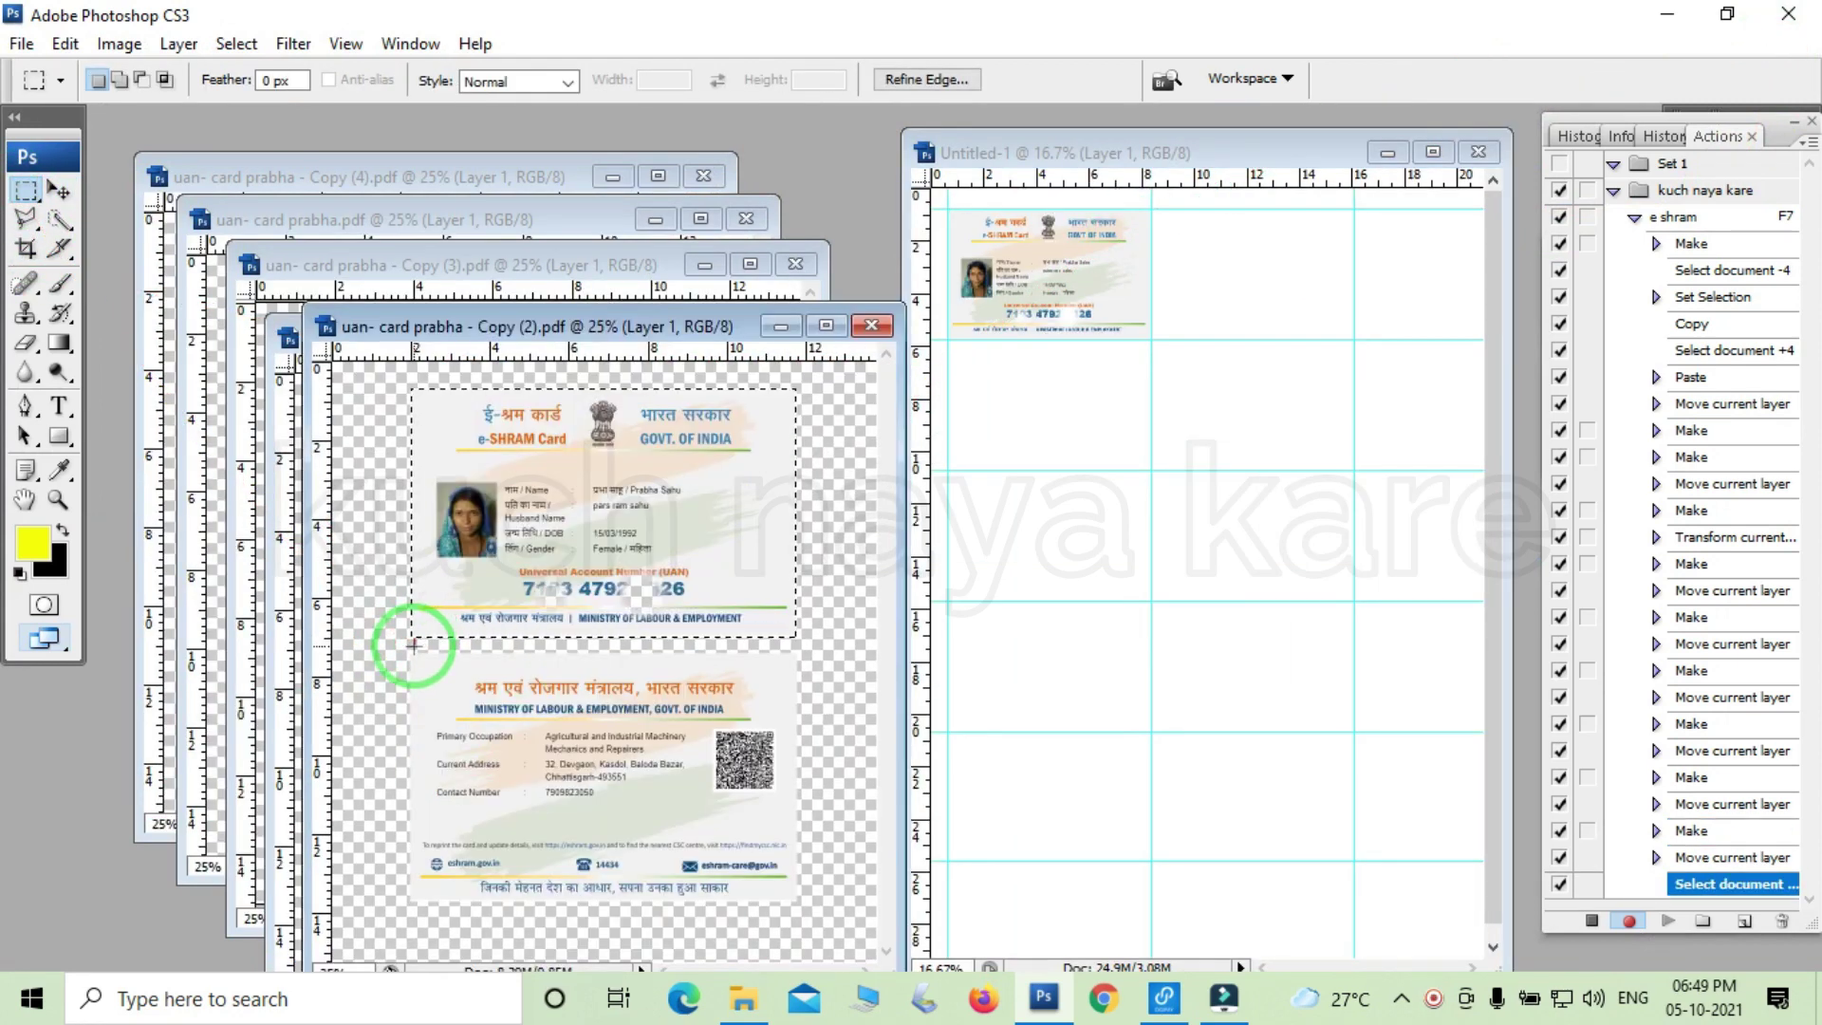
pyautogui.click(406, 654)
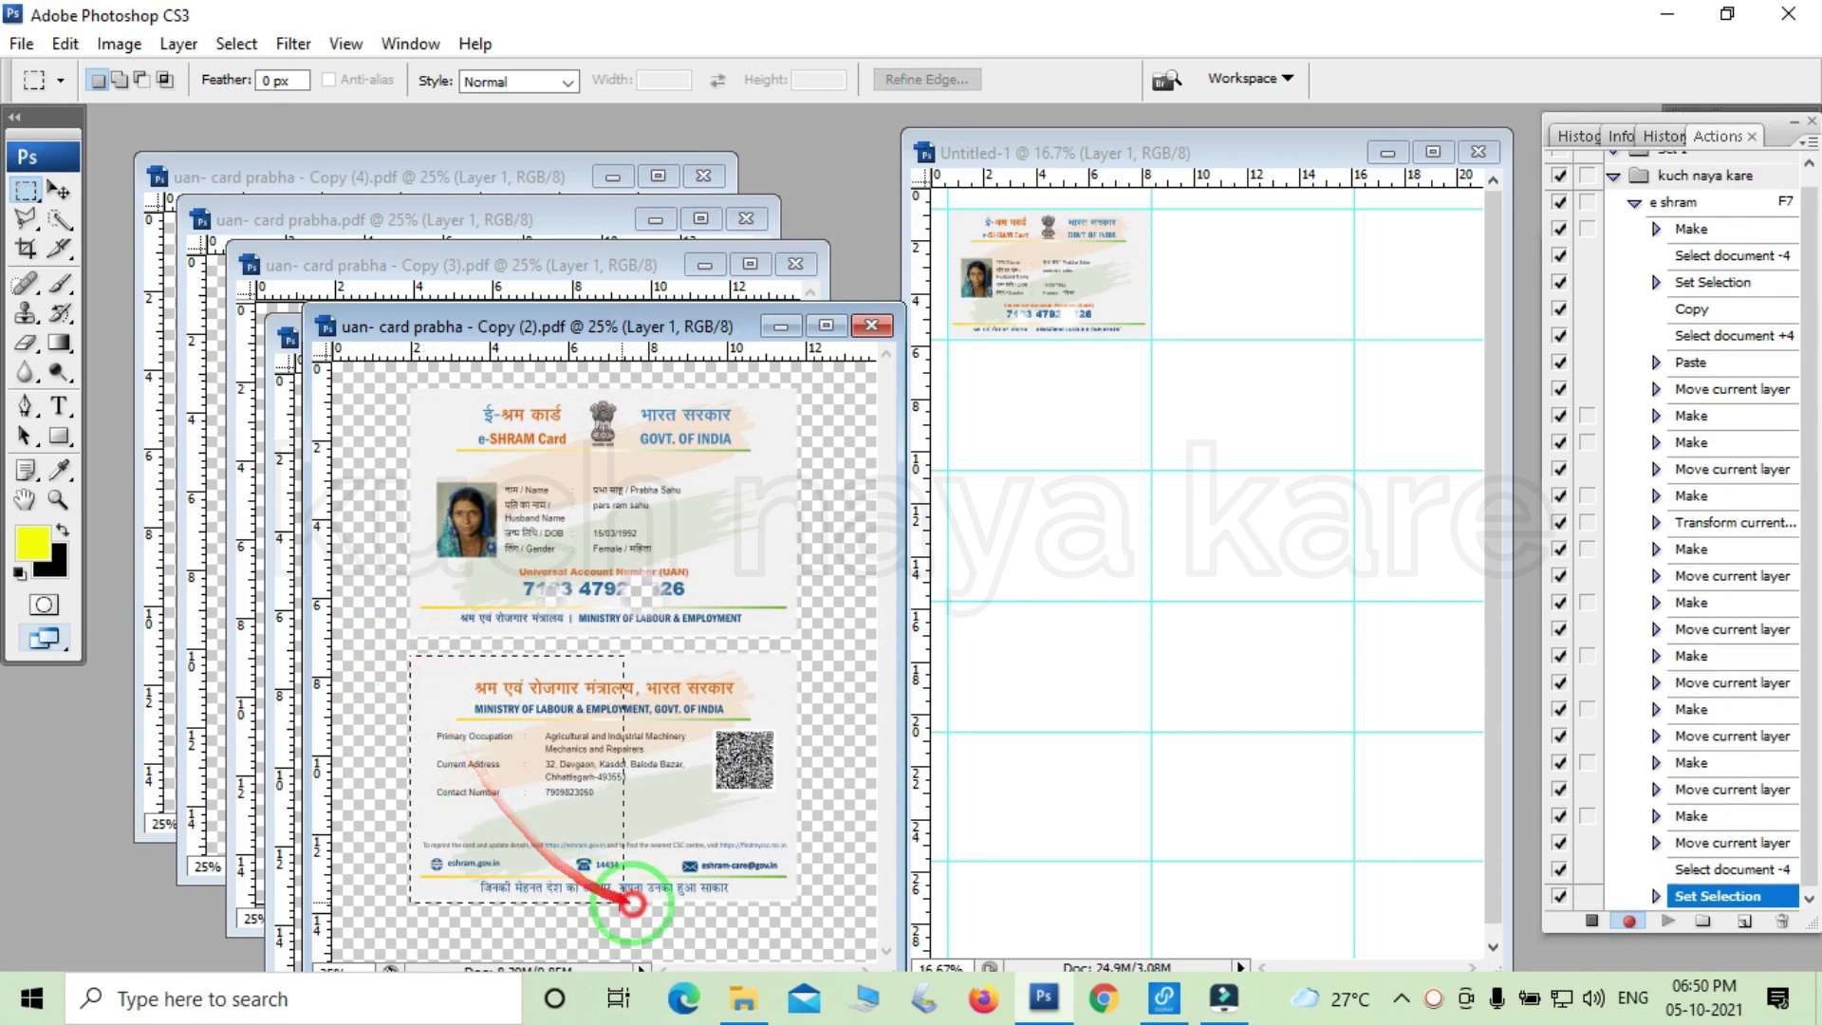
pyautogui.moveTo(439, 718); pyautogui.dragTo(800, 904)
pyautogui.click(59, 190)
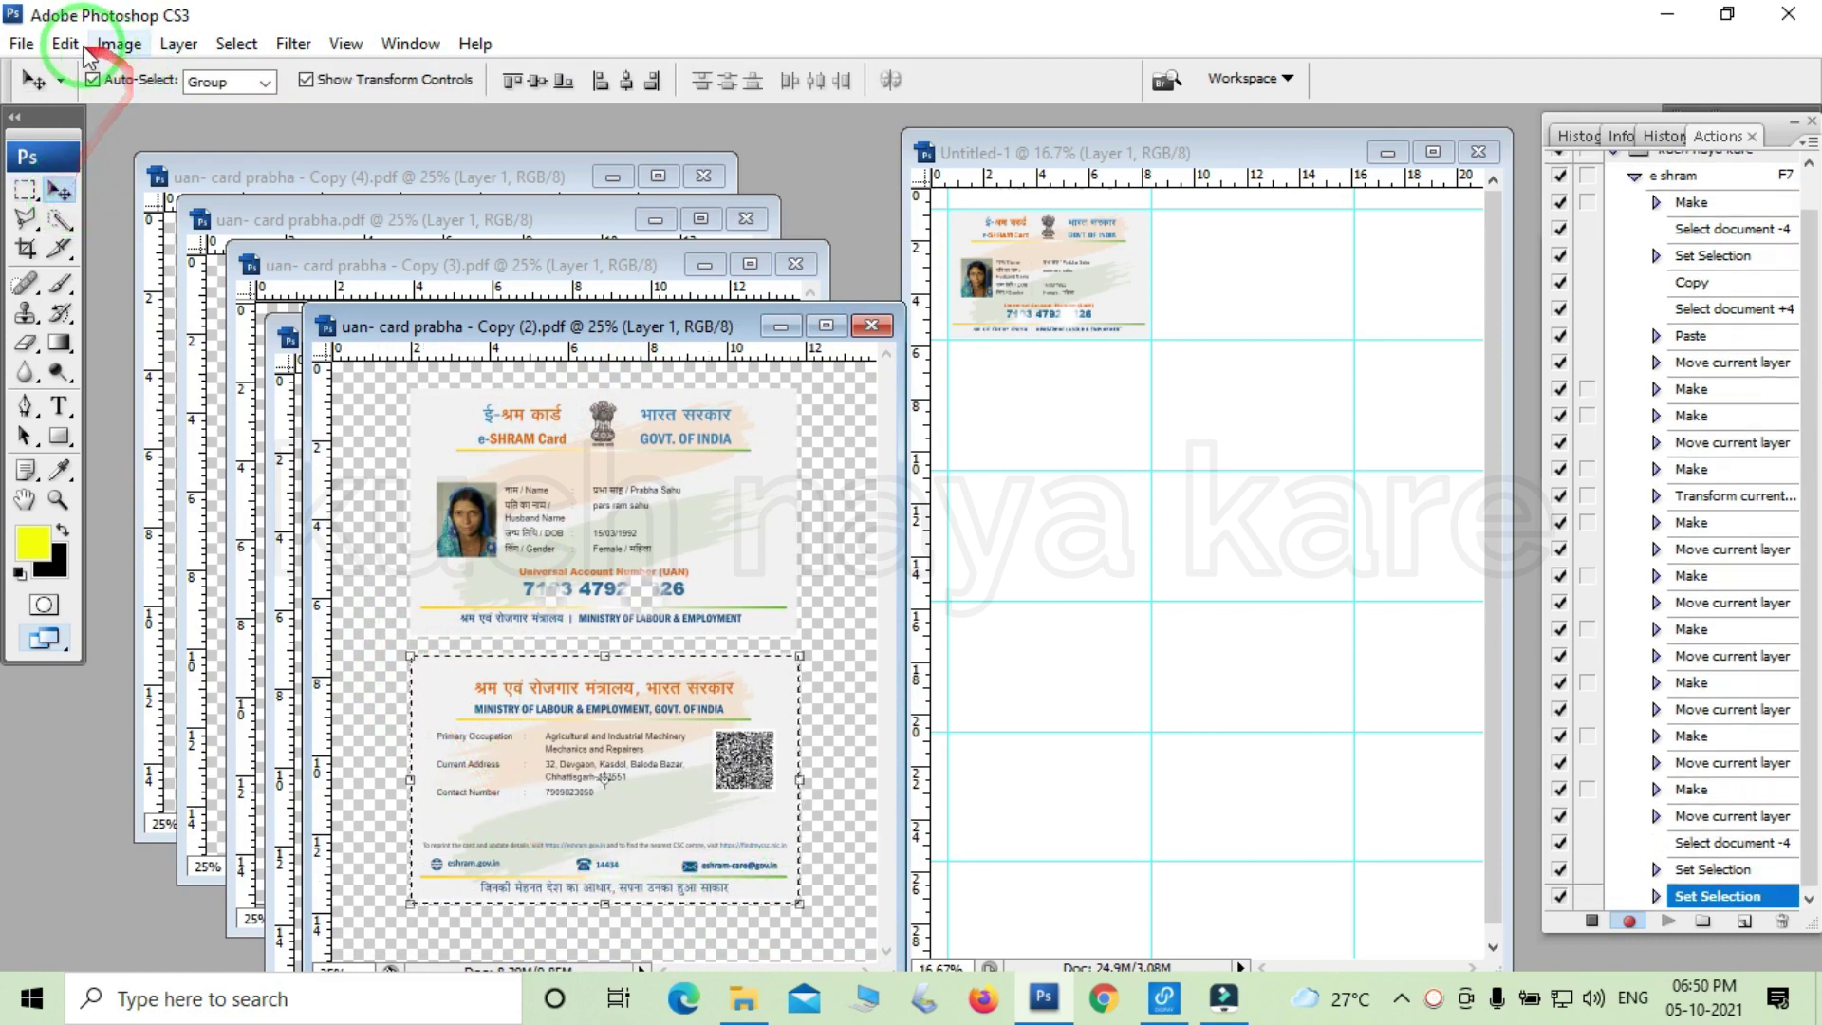
pyautogui.click(65, 43)
pyautogui.click(104, 225)
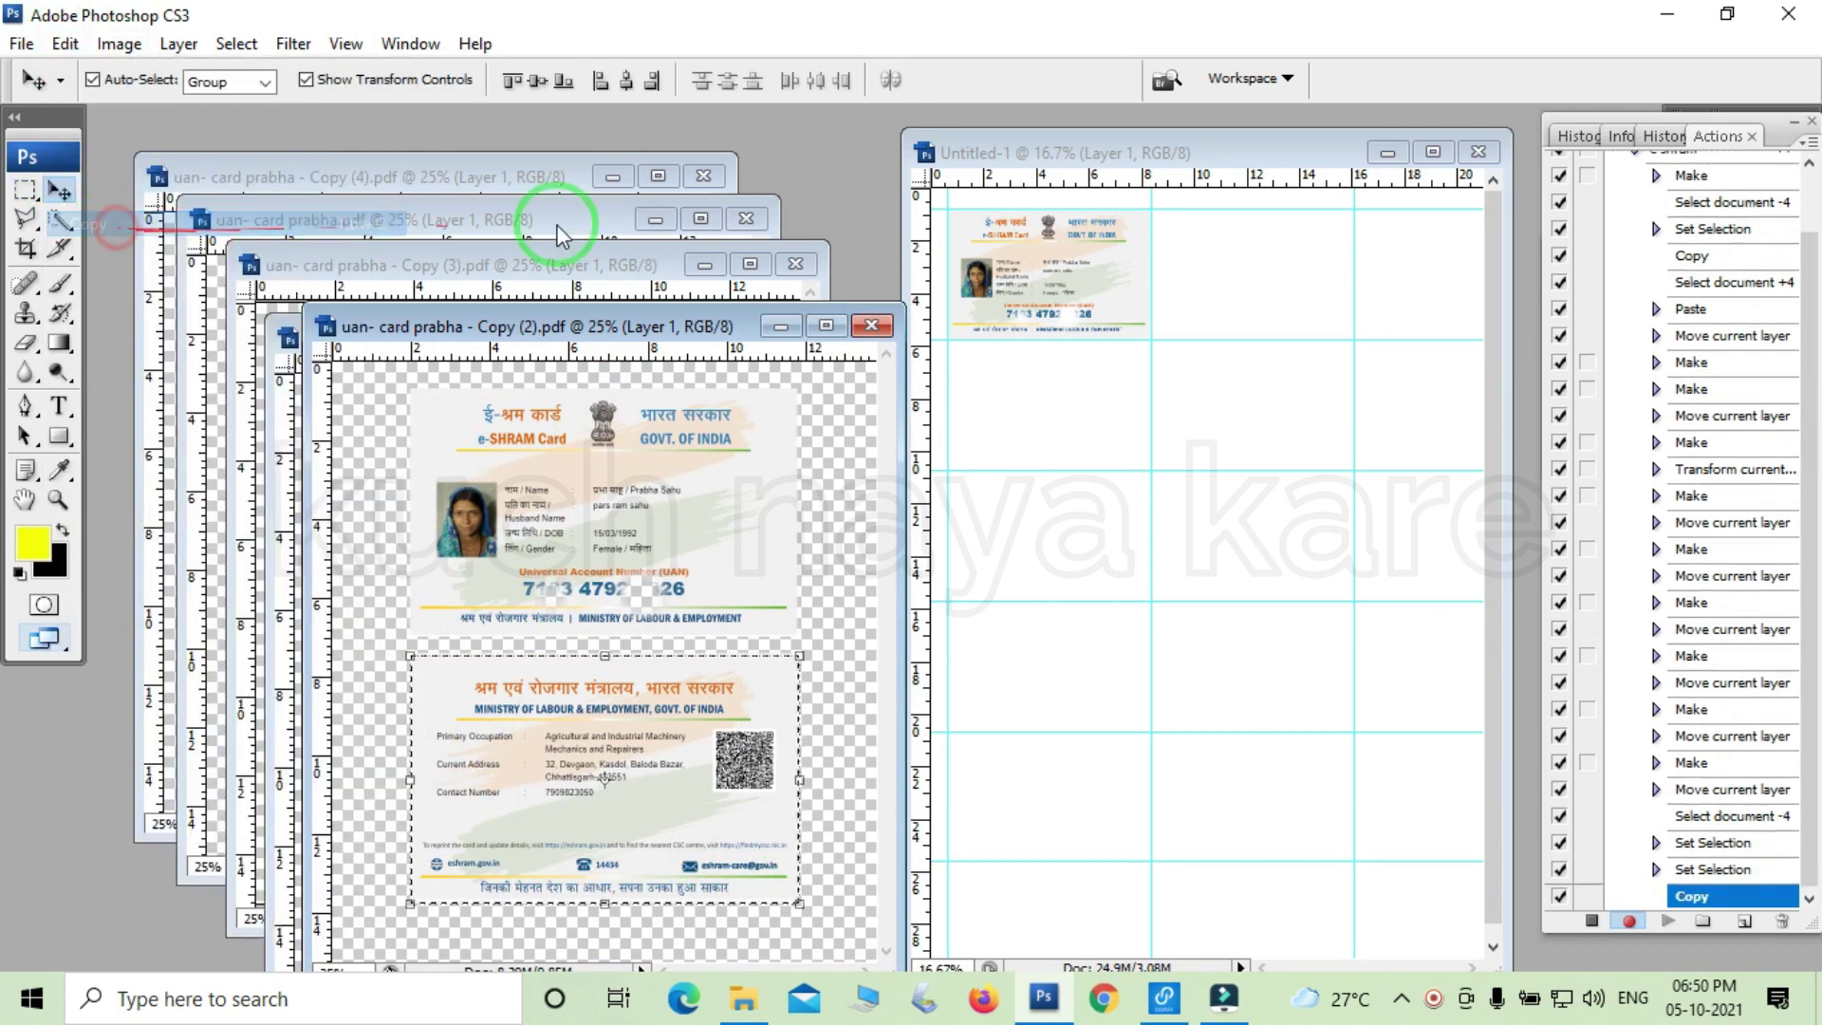
# Paste the card back into Untitled-1 beside the front card, scaled down to fit its cell.
pyautogui.click(1100, 156)
pyautogui.click(65, 44)
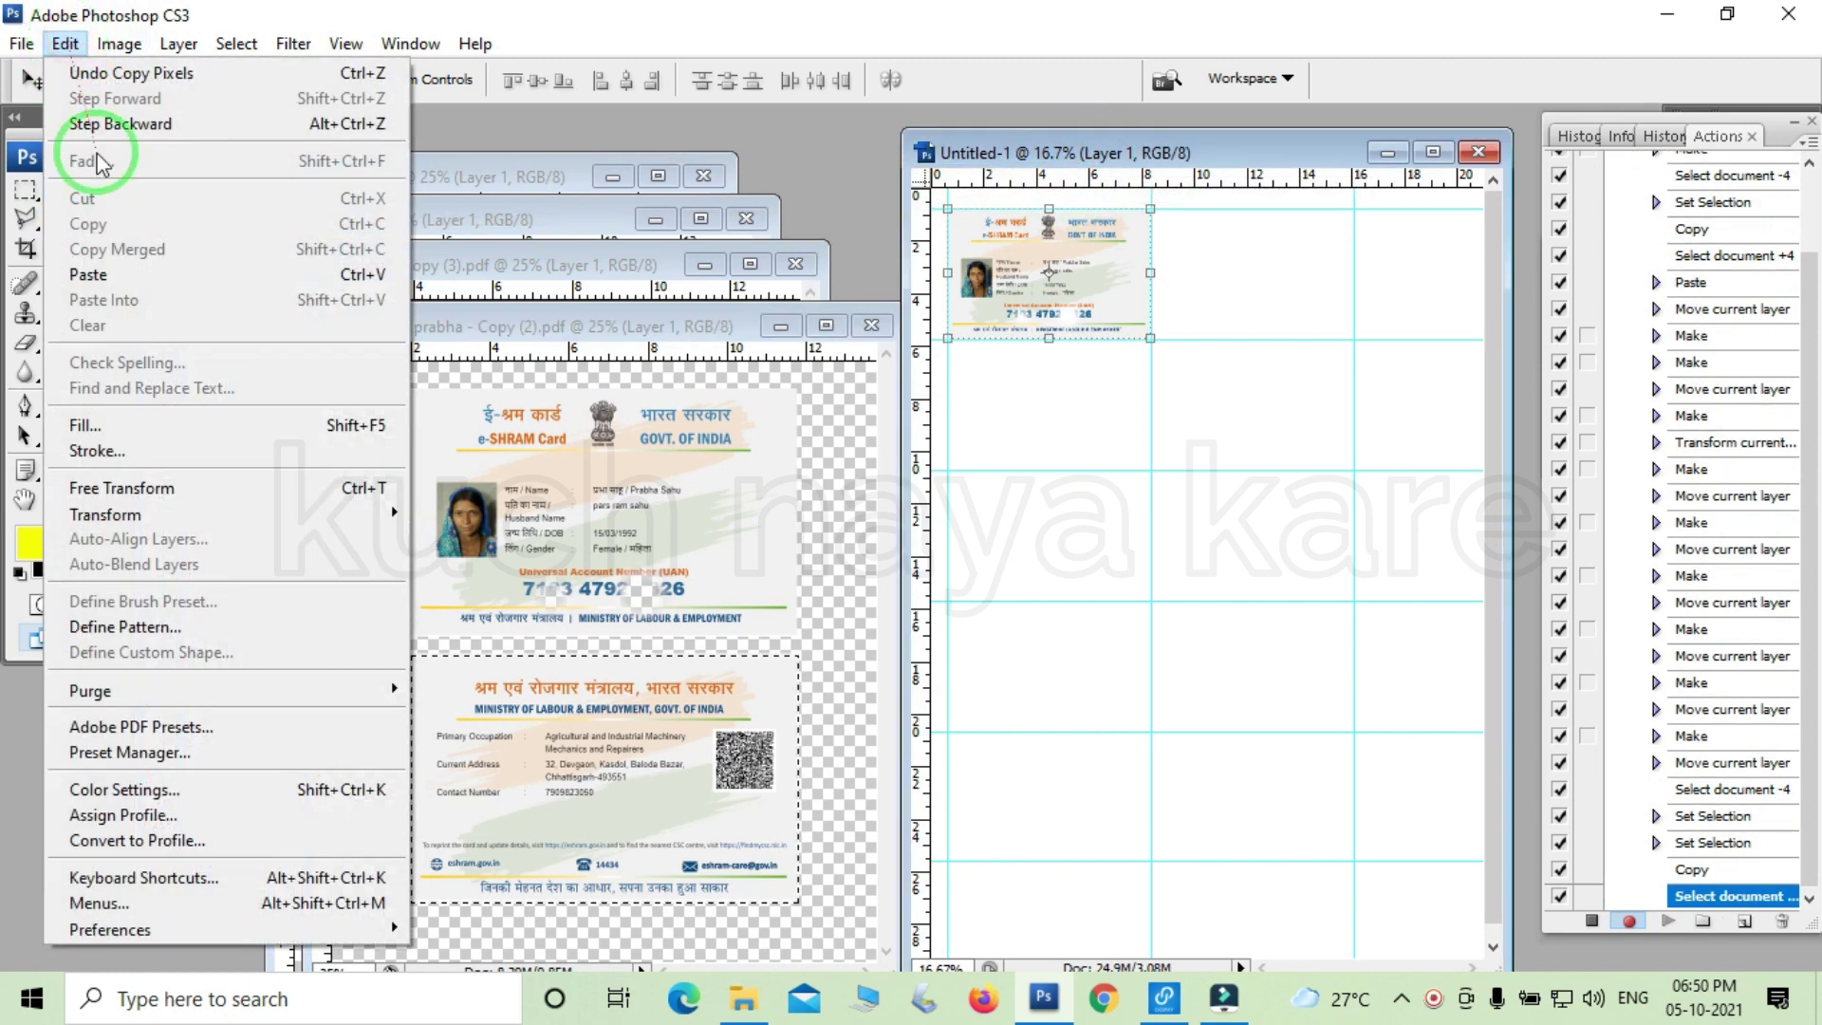
pyautogui.click(104, 272)
pyautogui.moveTo(1267, 576); pyautogui.dragTo(1348, 284)
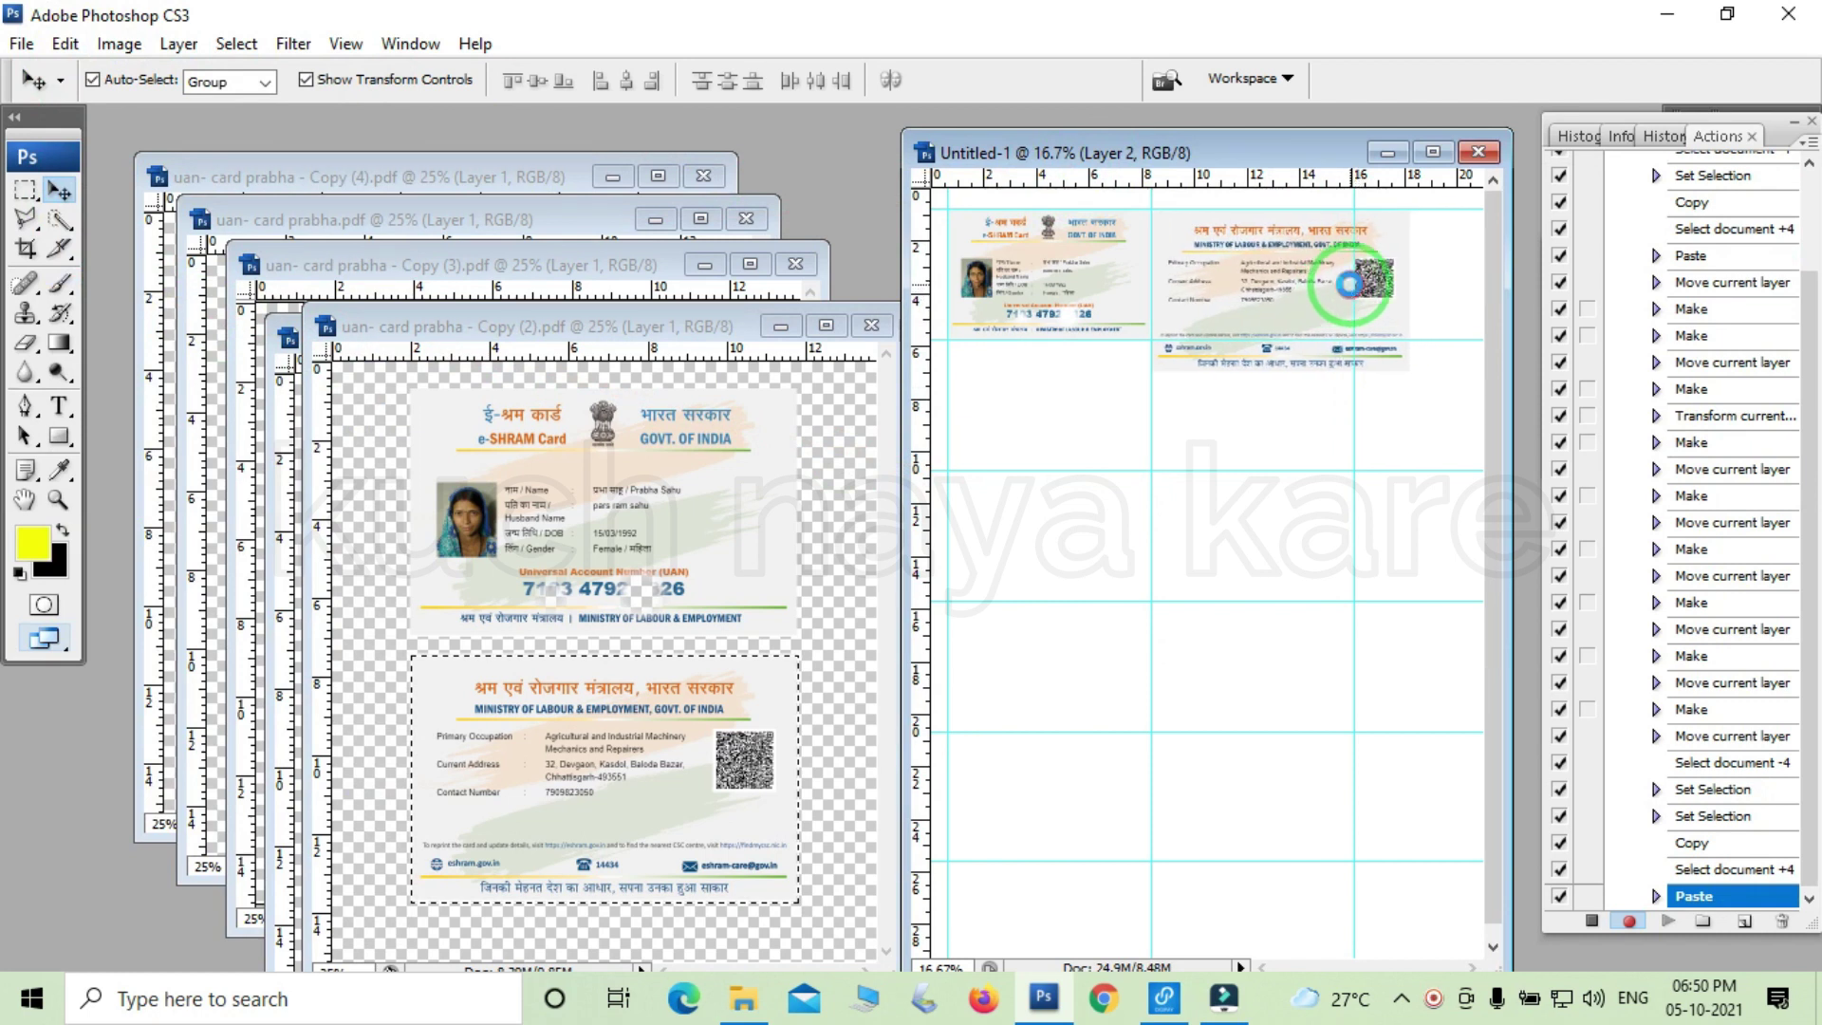
pyautogui.moveTo(1409, 373); pyautogui.dragTo(1363, 337)
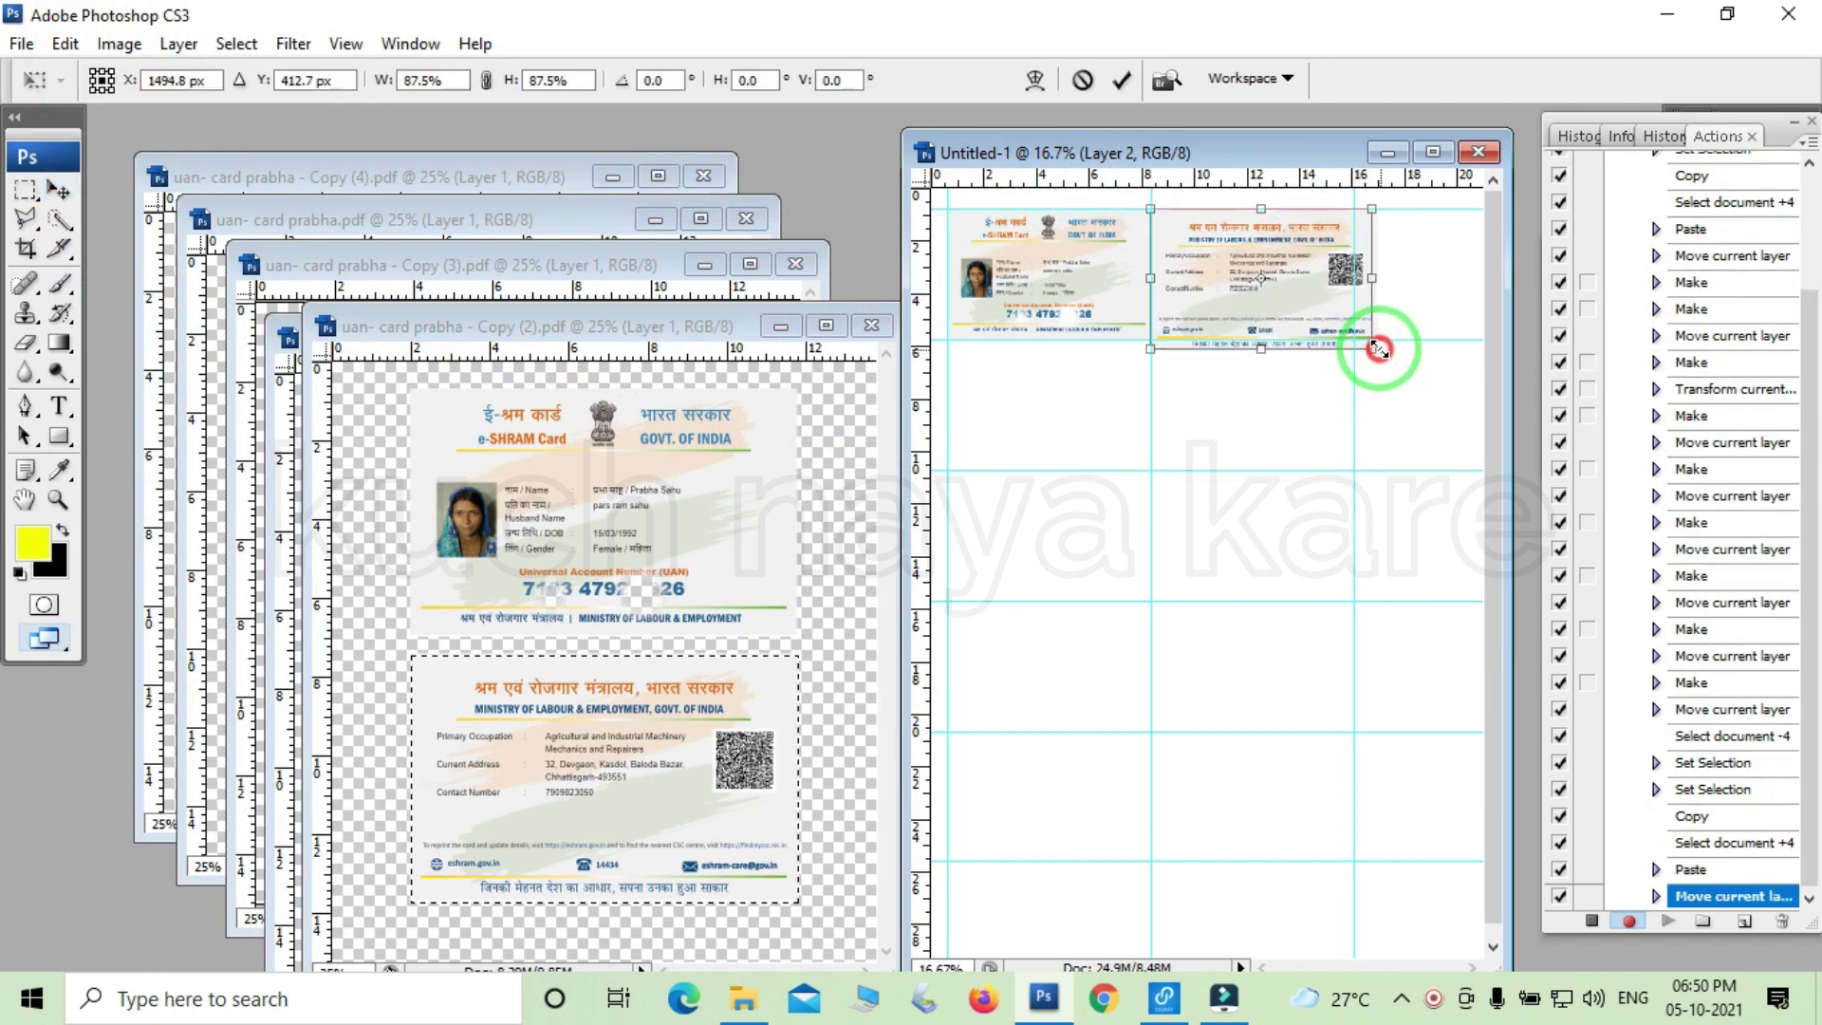
pyautogui.press('Return')
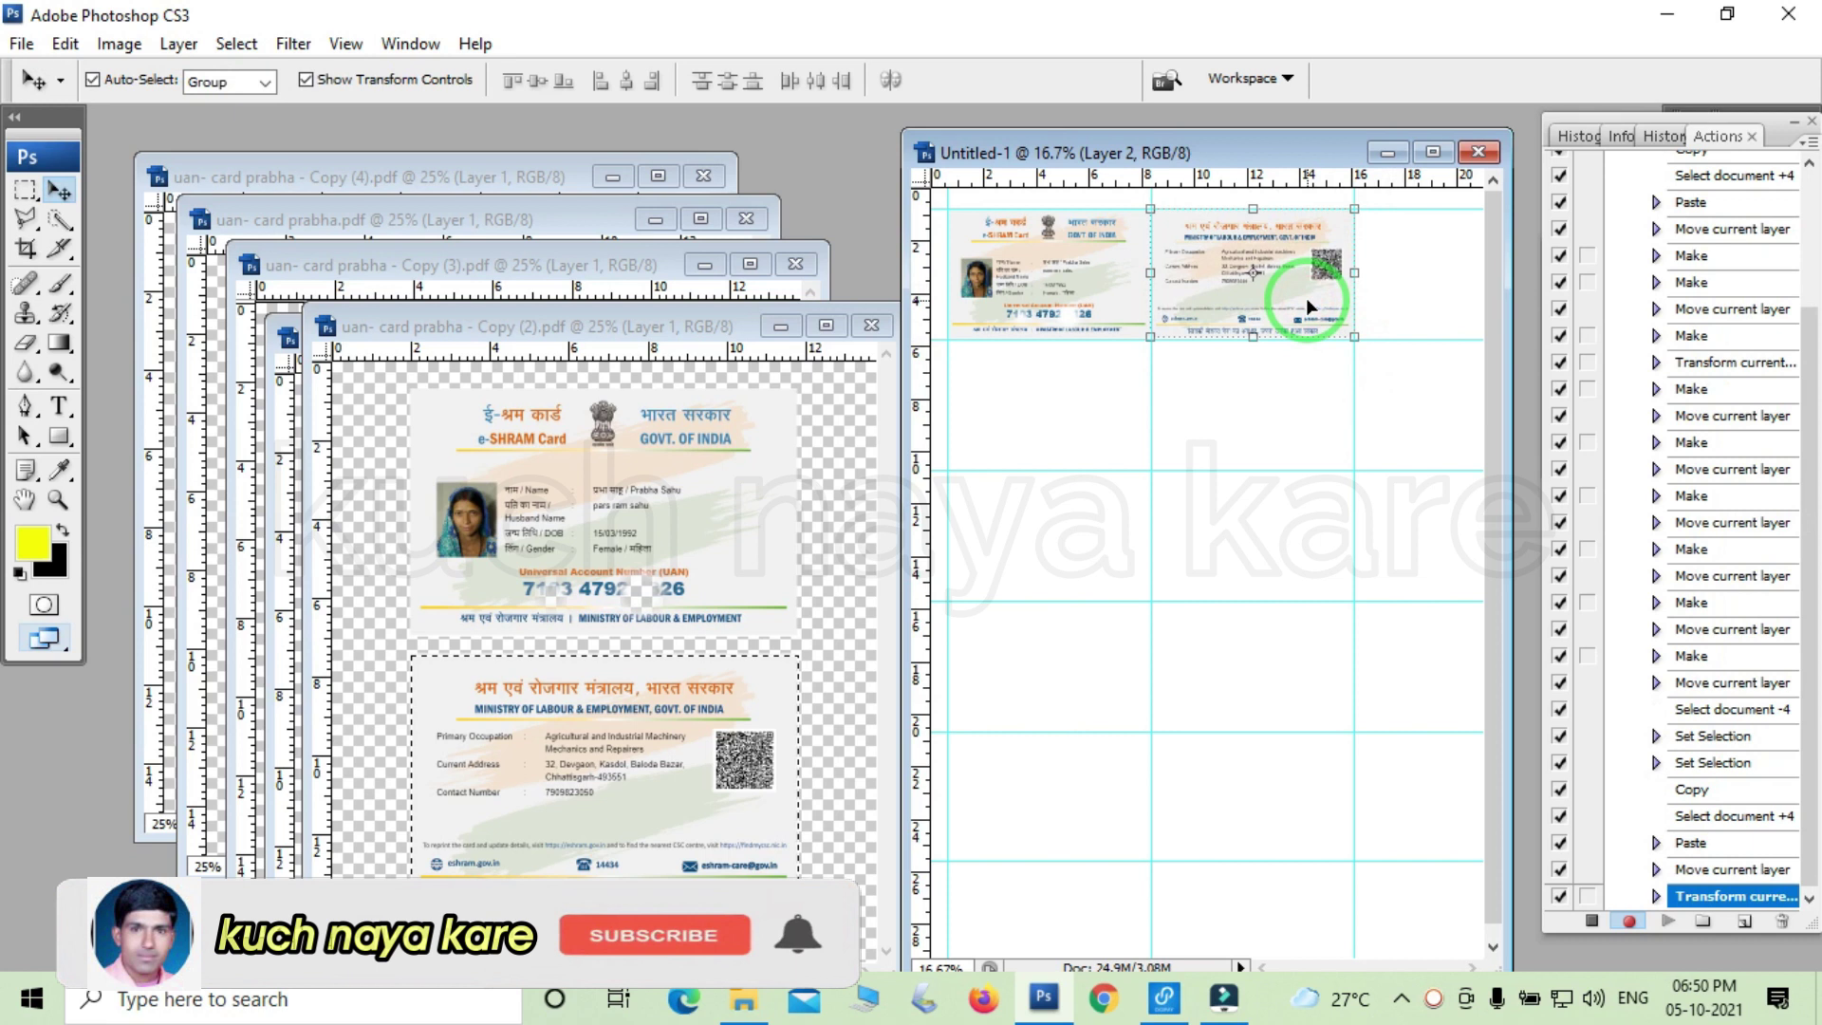
pyautogui.moveTo(560, 326)
pyautogui.mouseDown()
pyautogui.moveTo(586, 517)
pyautogui.moveTo(516, 638)
pyautogui.mouseUp()
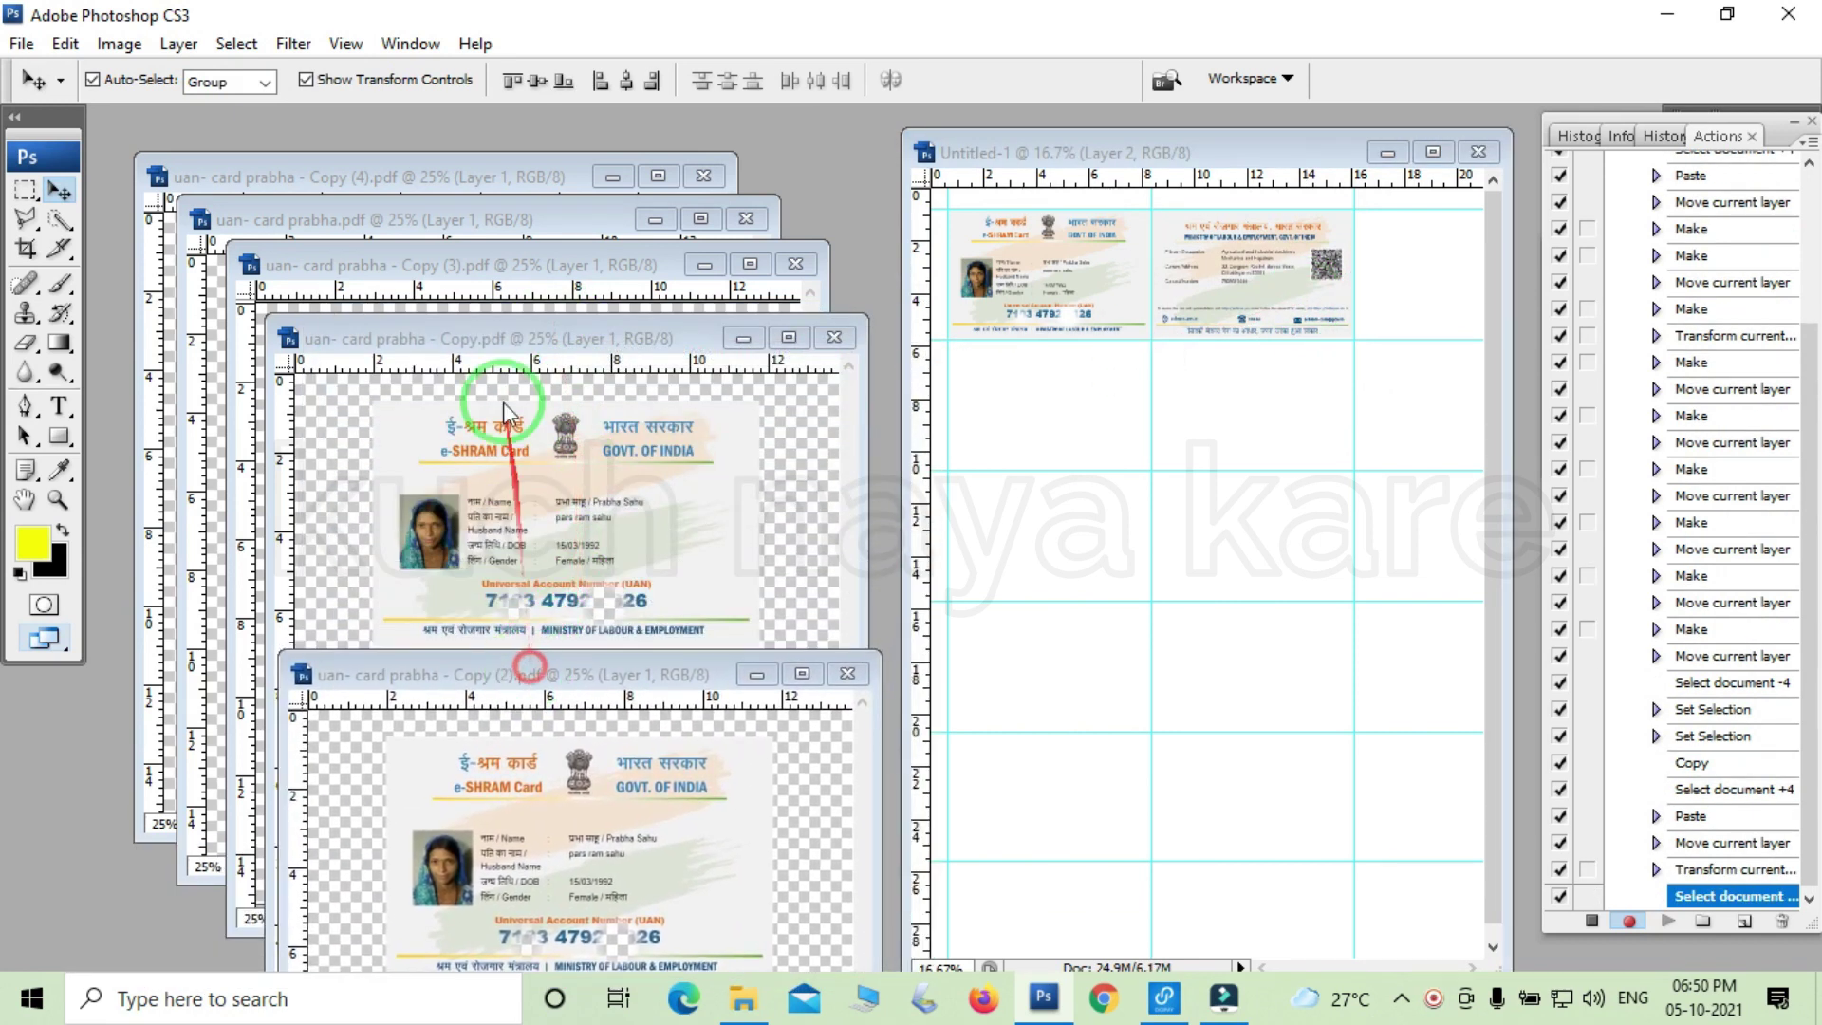
# Copy the card front from Copy.pdf into the second row's left cell, scaled to fit.
pyautogui.click(518, 344)
pyautogui.click(26, 190)
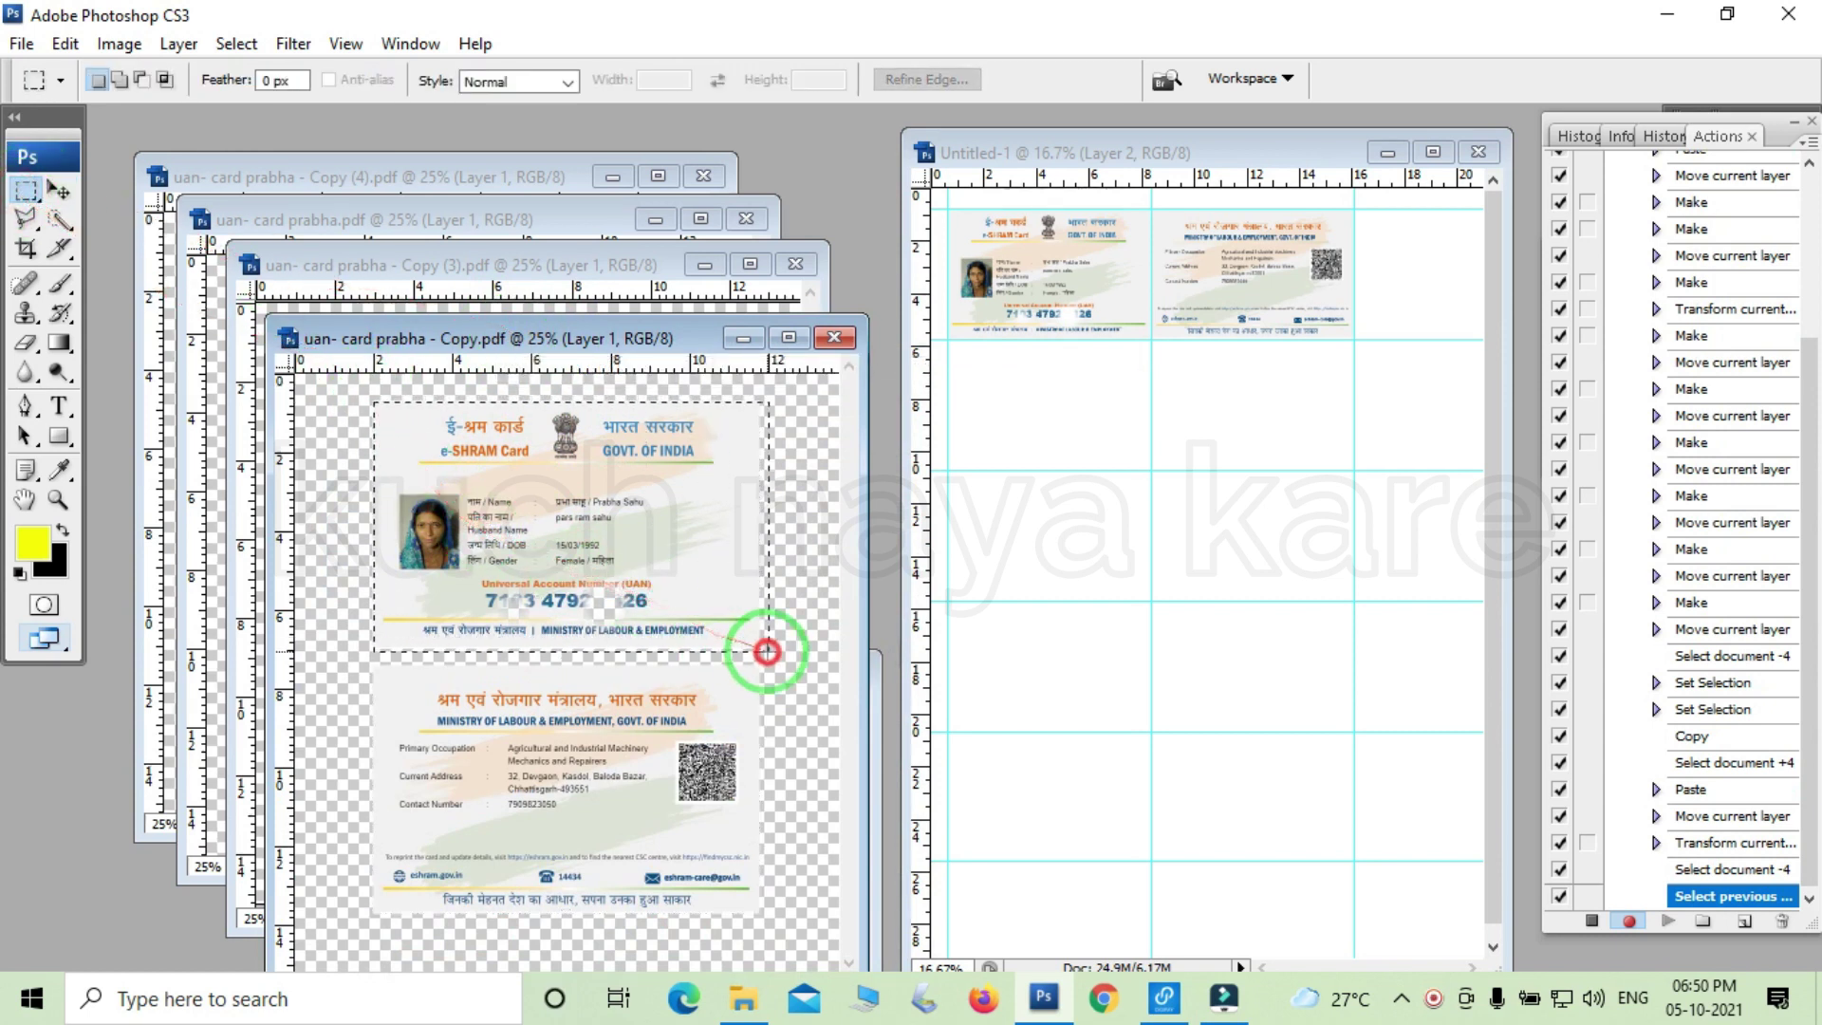
pyautogui.click(58, 190)
pyautogui.click(65, 44)
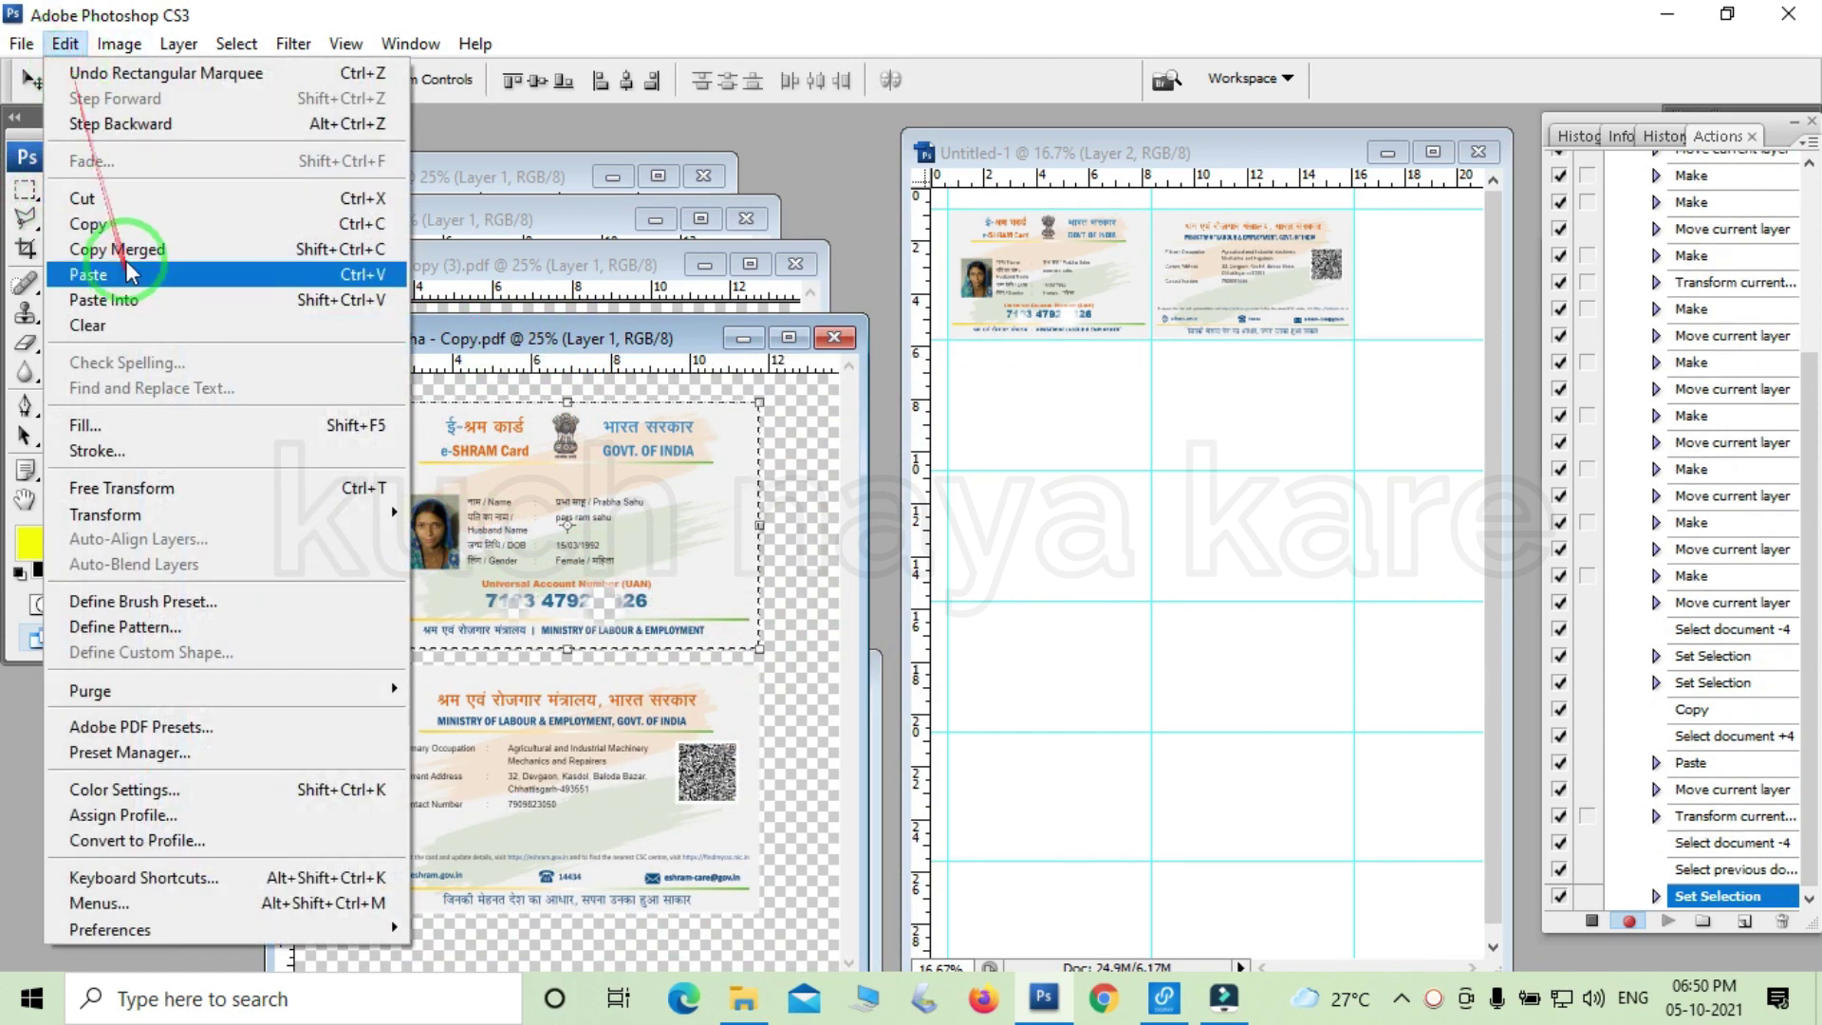
pyautogui.click(90, 224)
pyautogui.click(1154, 153)
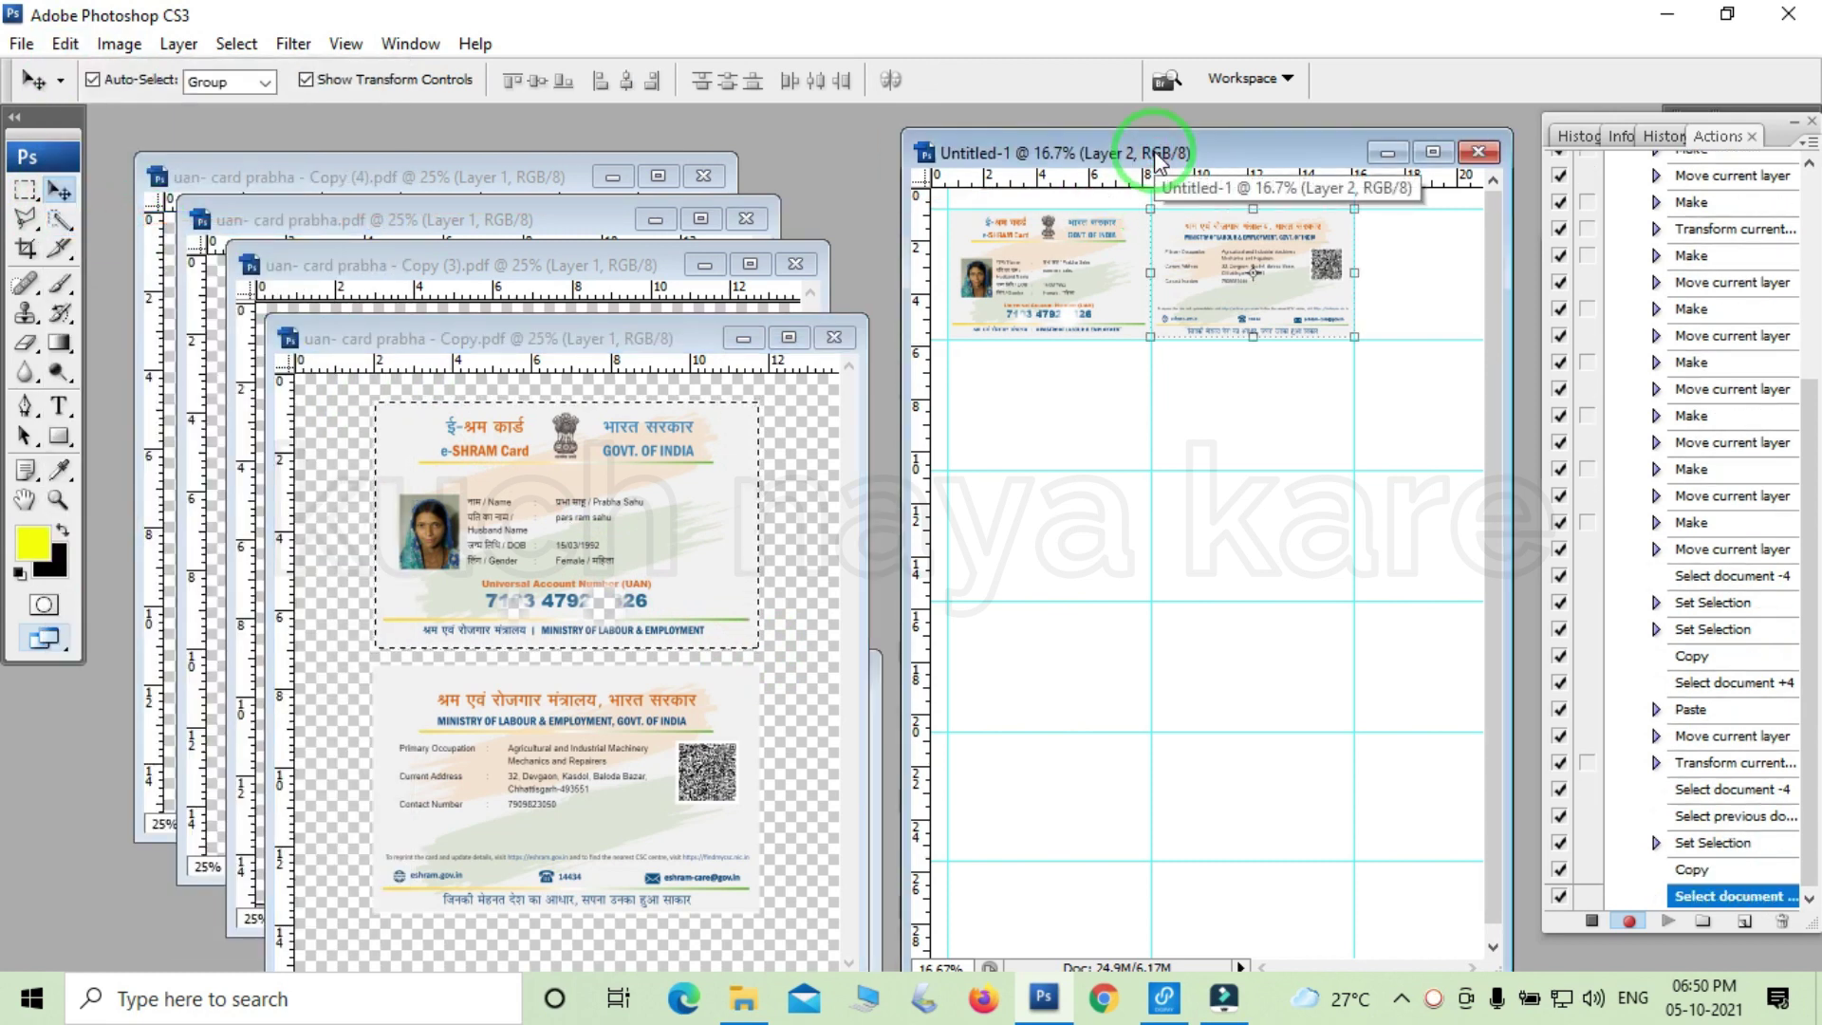
pyautogui.click(64, 44)
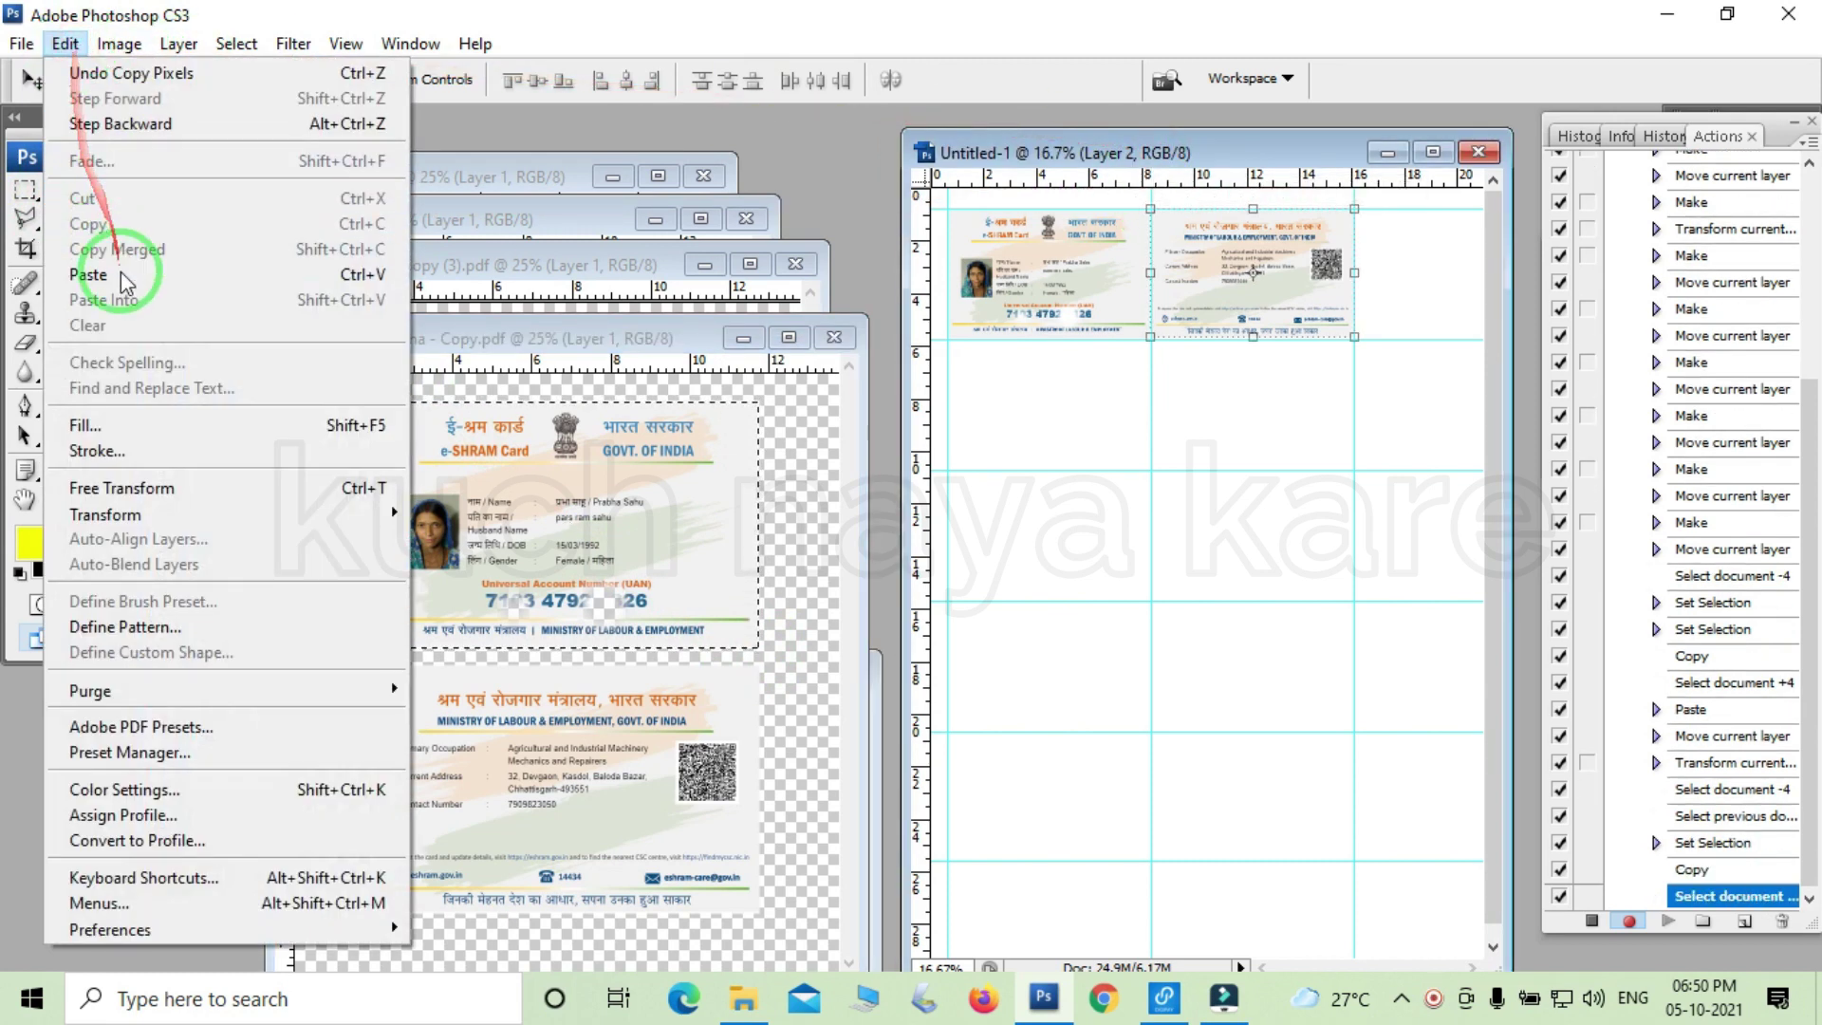
pyautogui.click(123, 275)
pyautogui.moveTo(1243, 567)
pyautogui.mouseDown()
pyautogui.moveTo(1153, 424)
pyautogui.moveTo(1136, 435)
pyautogui.mouseUp()
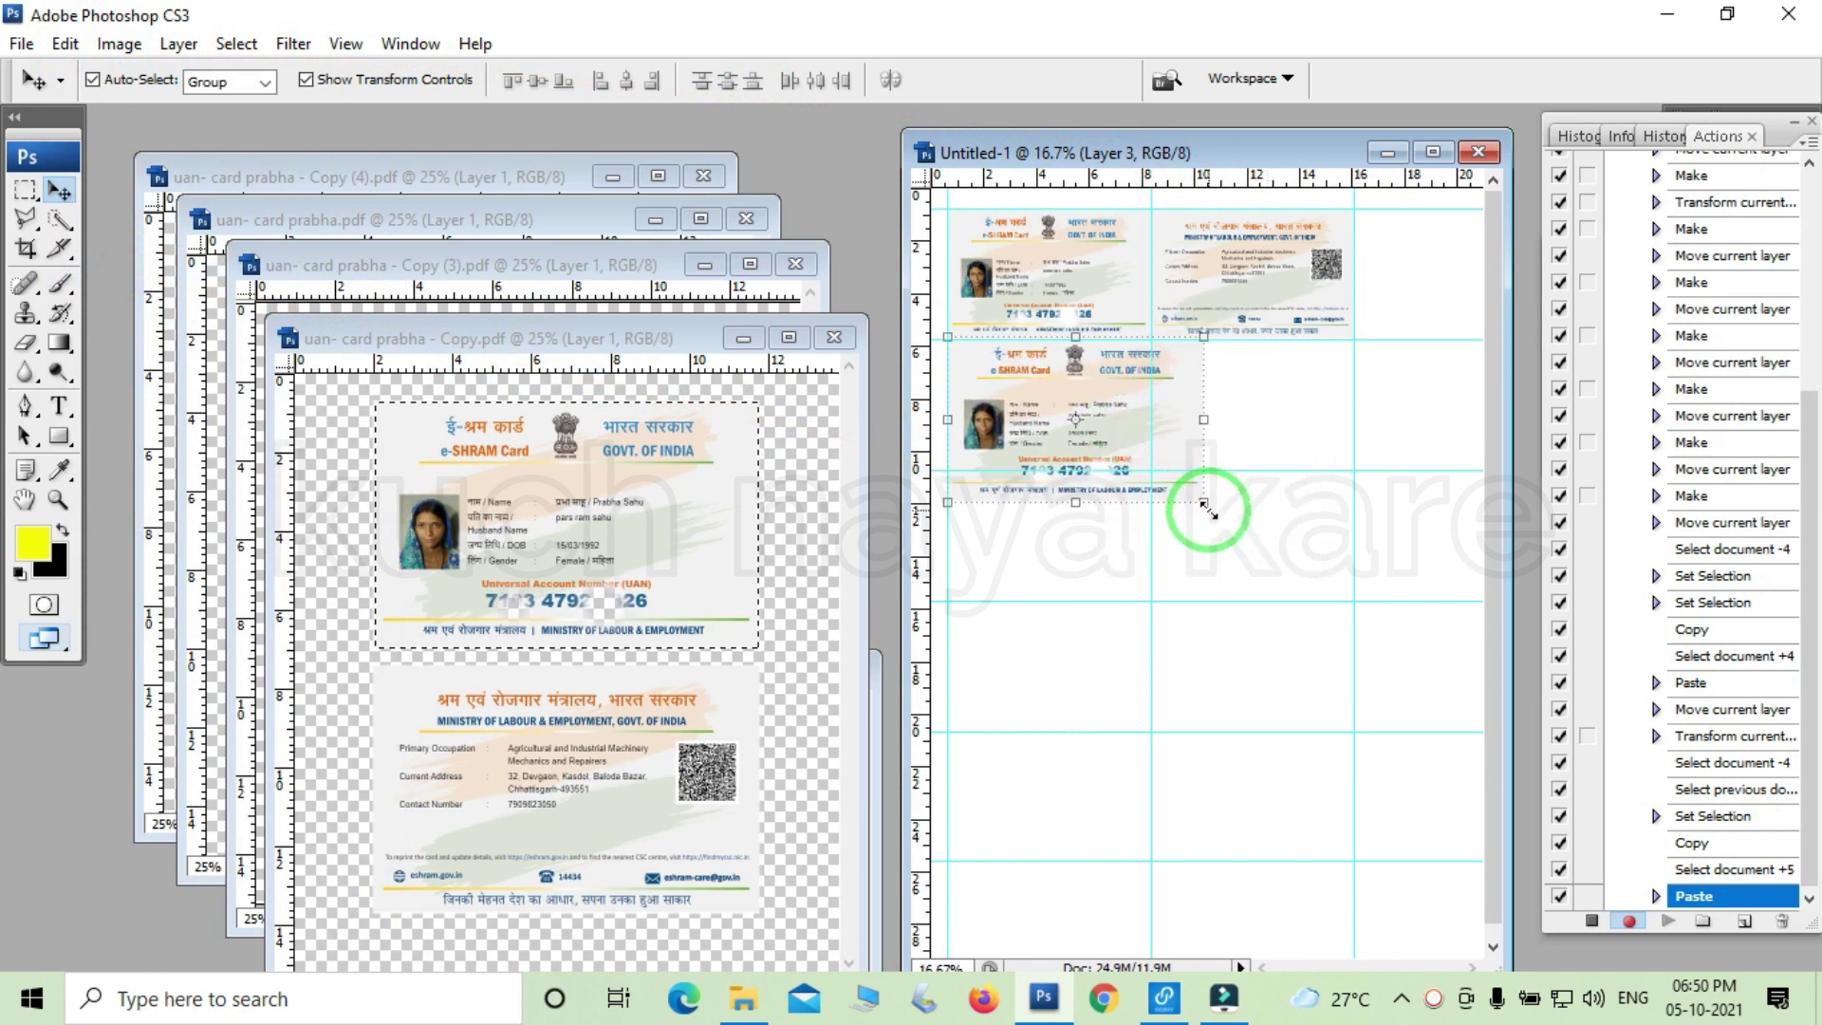
pyautogui.moveTo(1205, 510); pyautogui.dragTo(1151, 469)
pyautogui.press('Return')
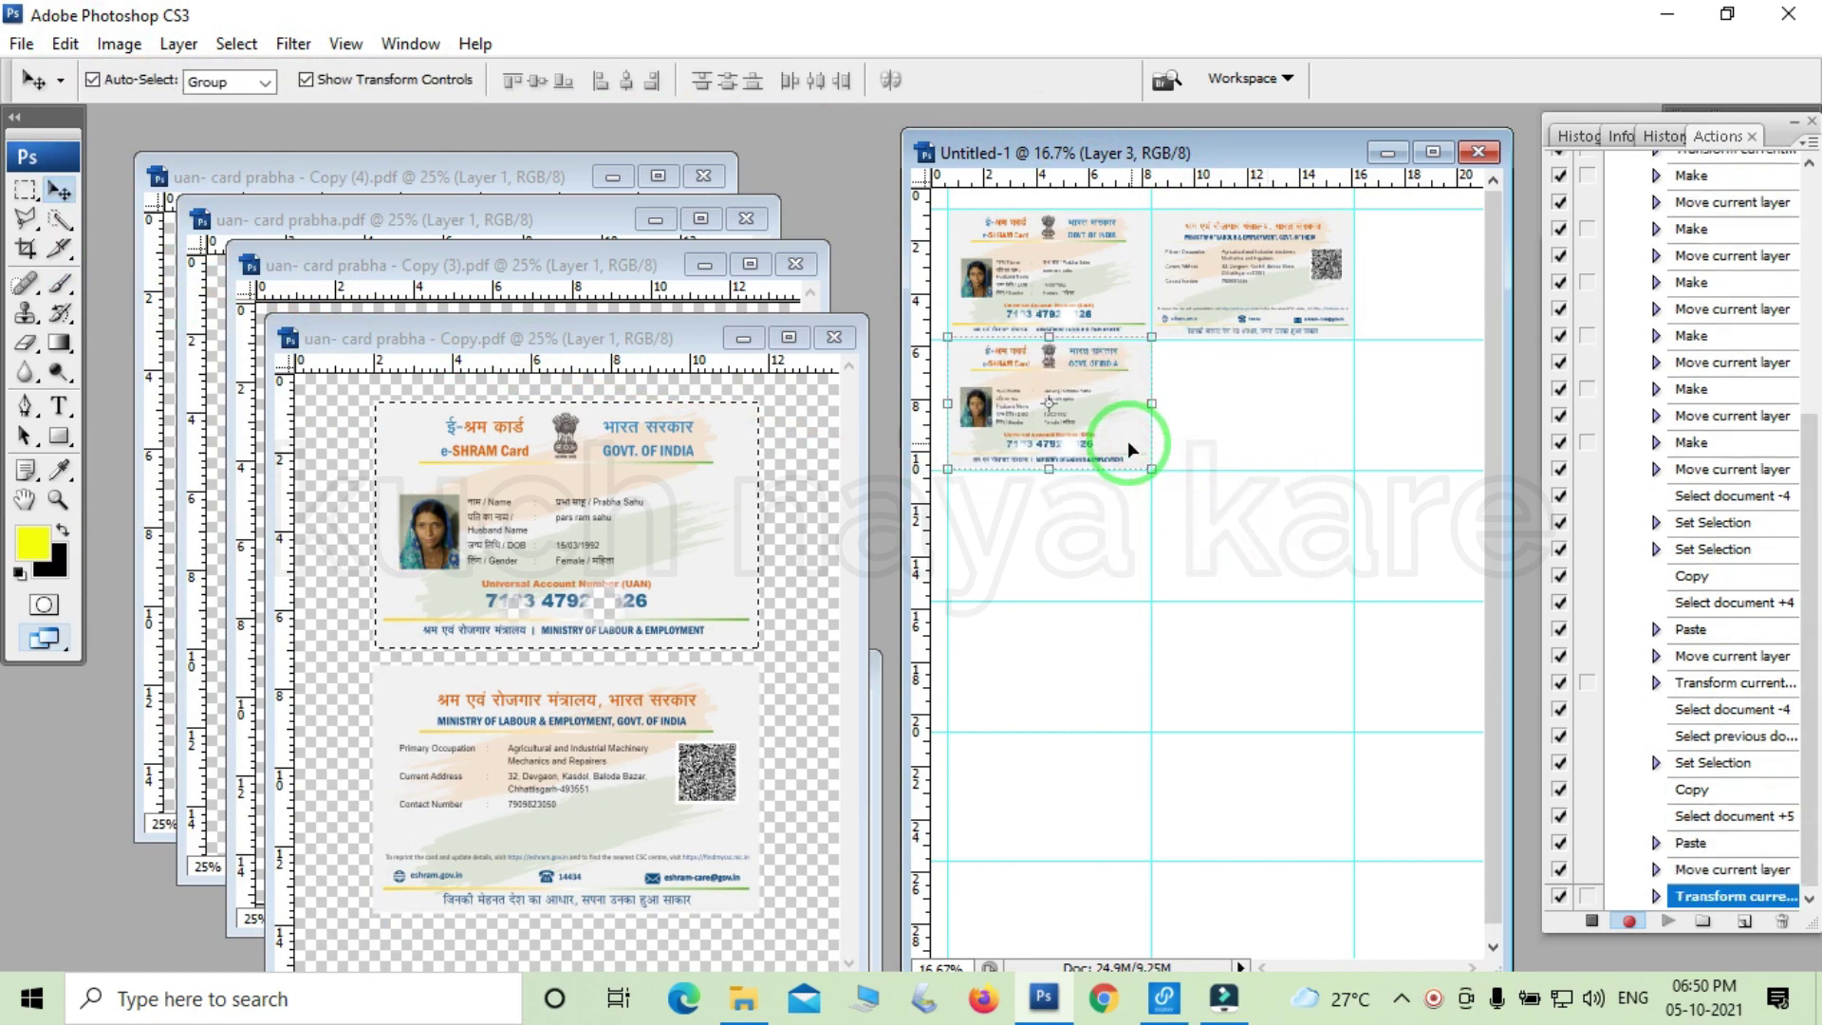
# Copy the card back from Copy.pdf and paste it beside the second-row front, scaling it to about 78.9%.
pyautogui.moveTo(500, 338); pyautogui.dragTo(504, 248)
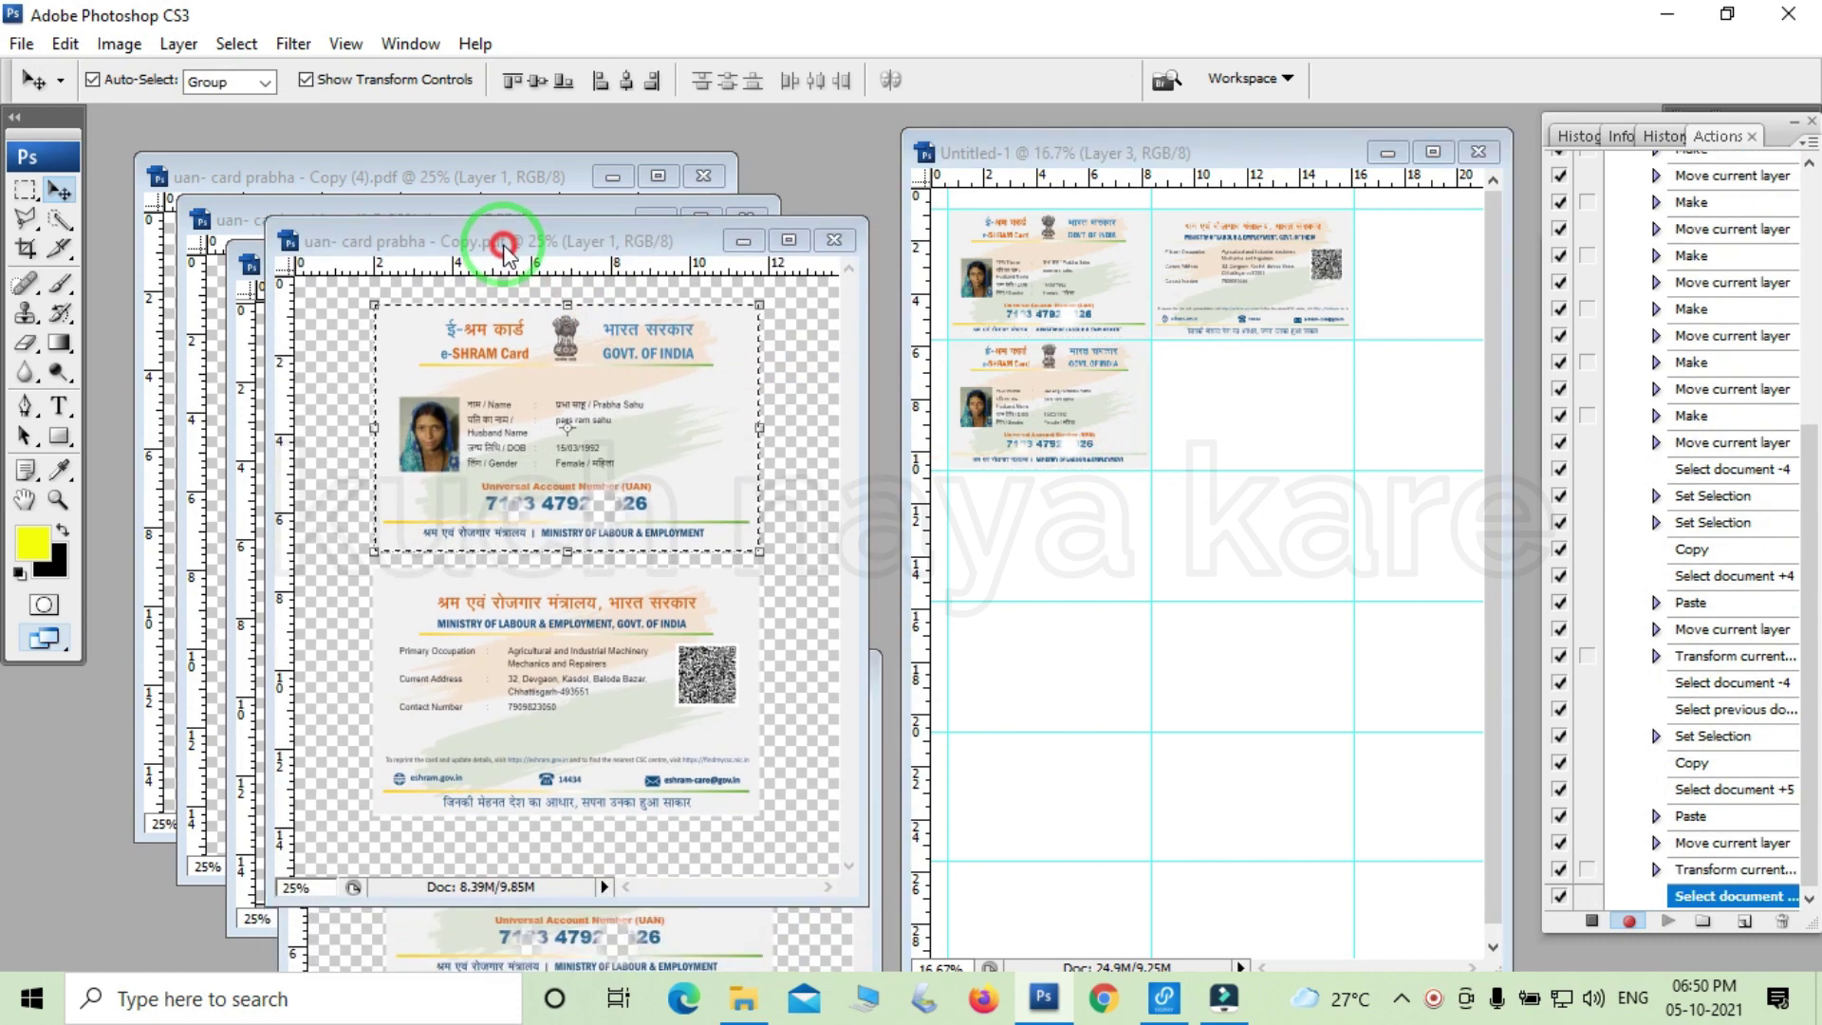
pyautogui.click(25, 190)
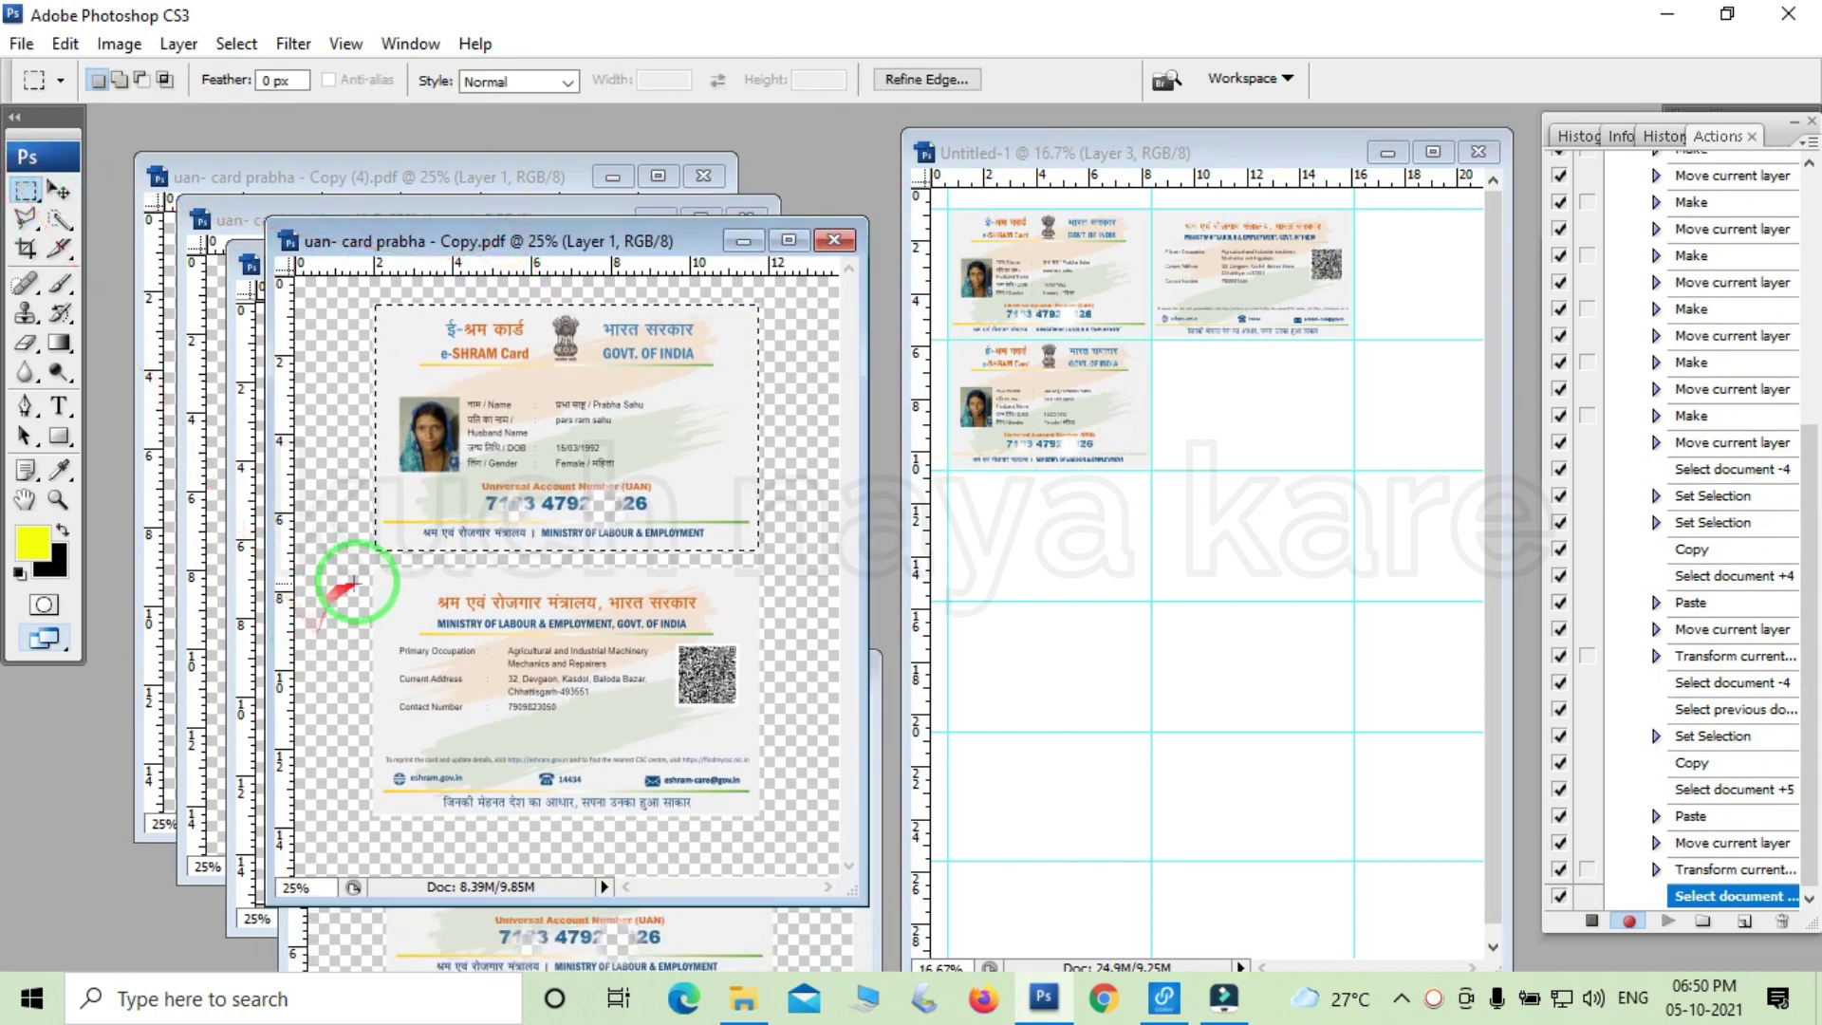
pyautogui.moveTo(370, 566); pyautogui.dragTo(755, 815)
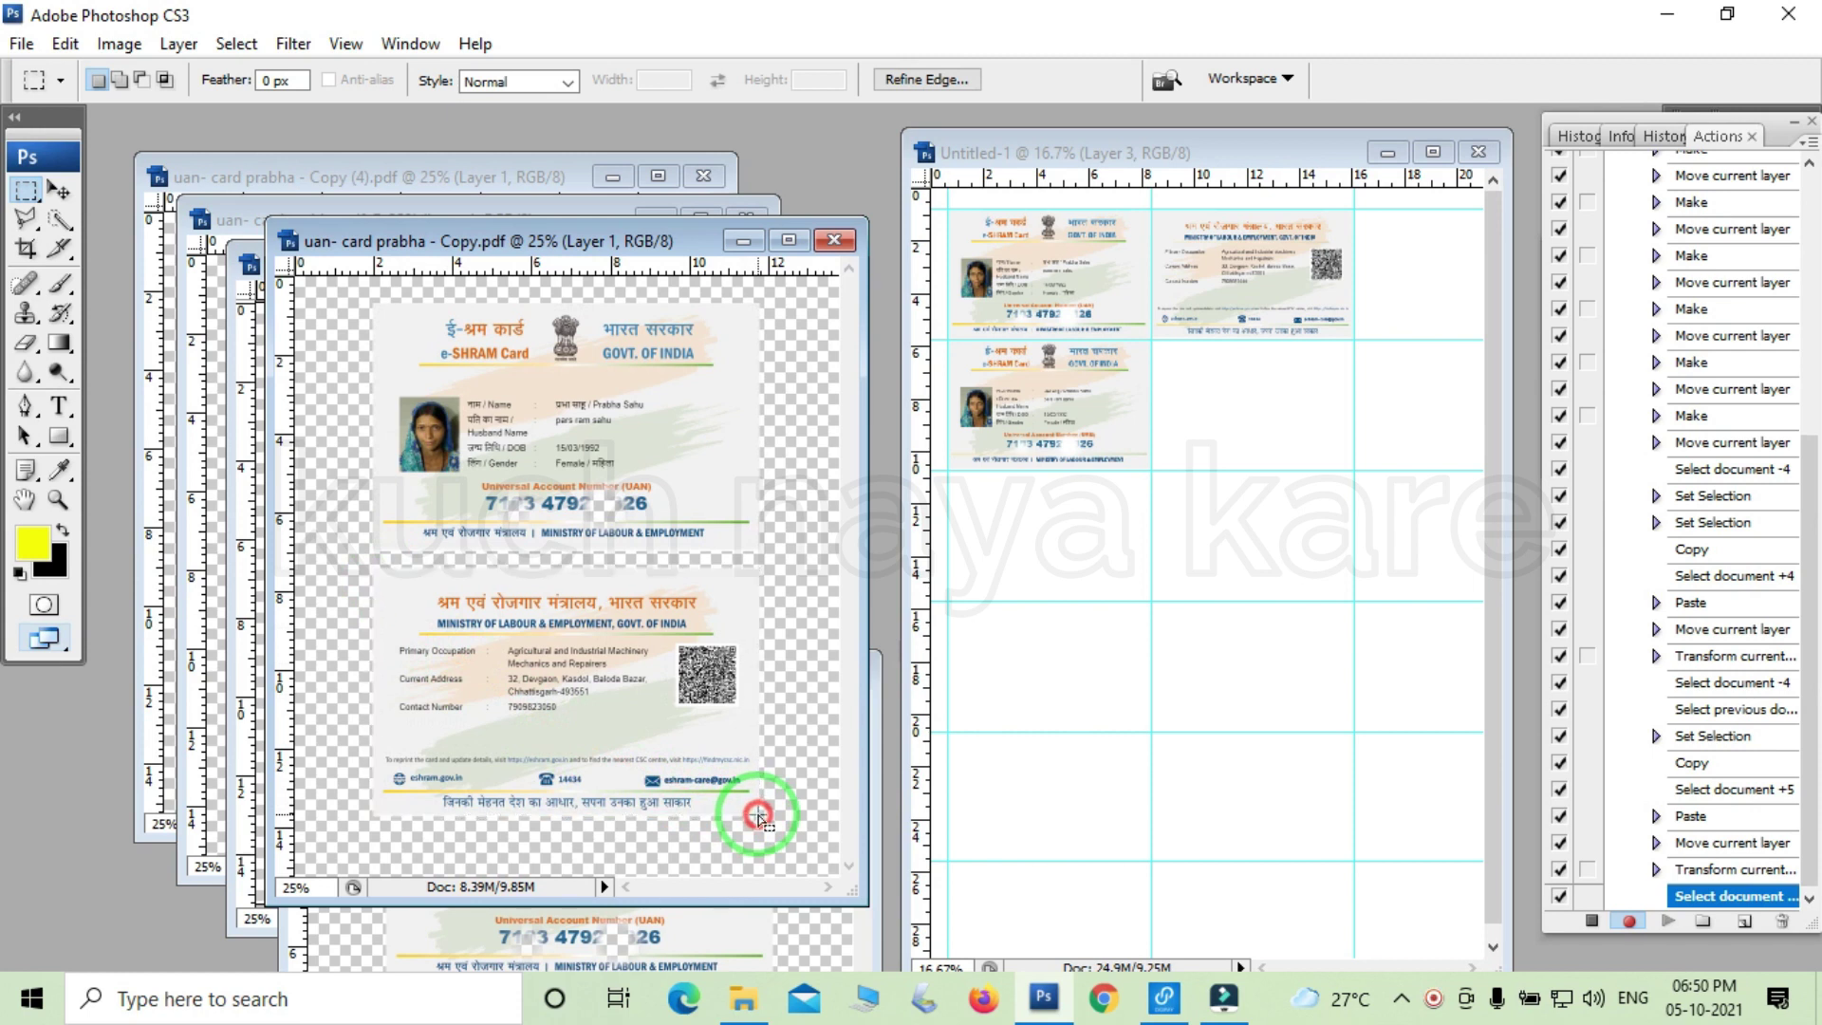
pyautogui.click(59, 189)
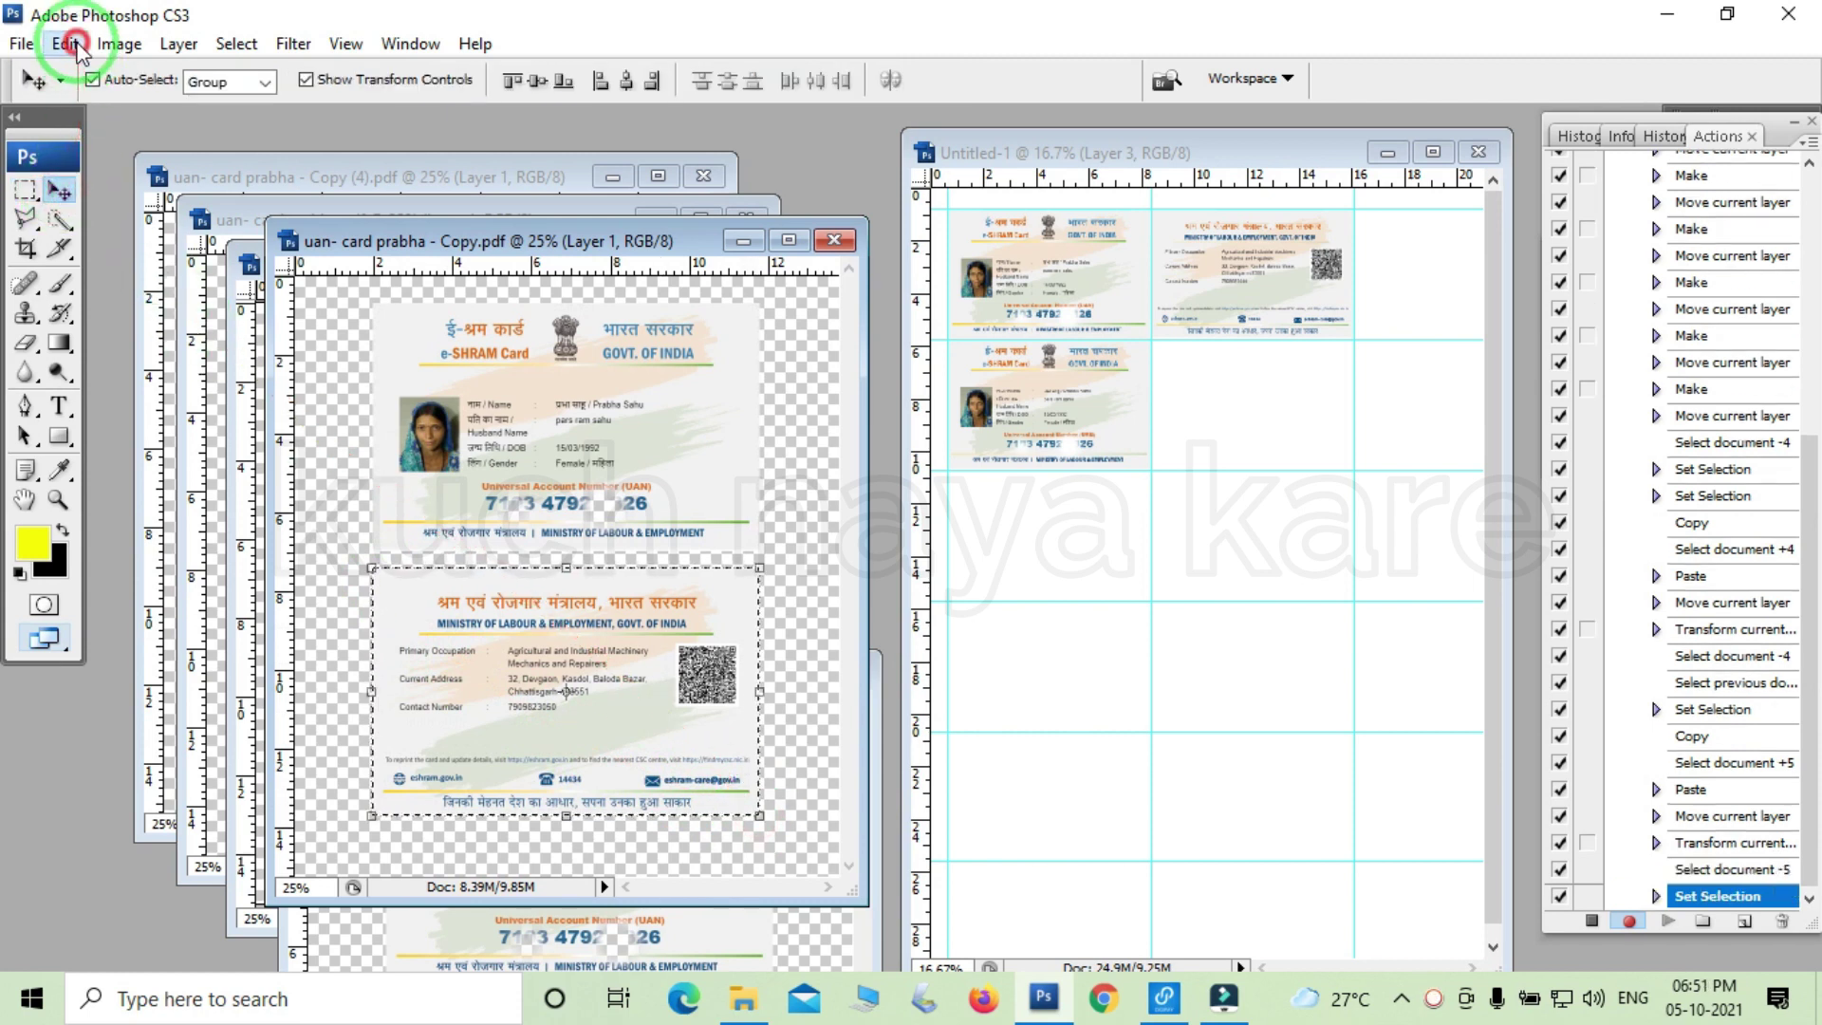
pyautogui.click(74, 44)
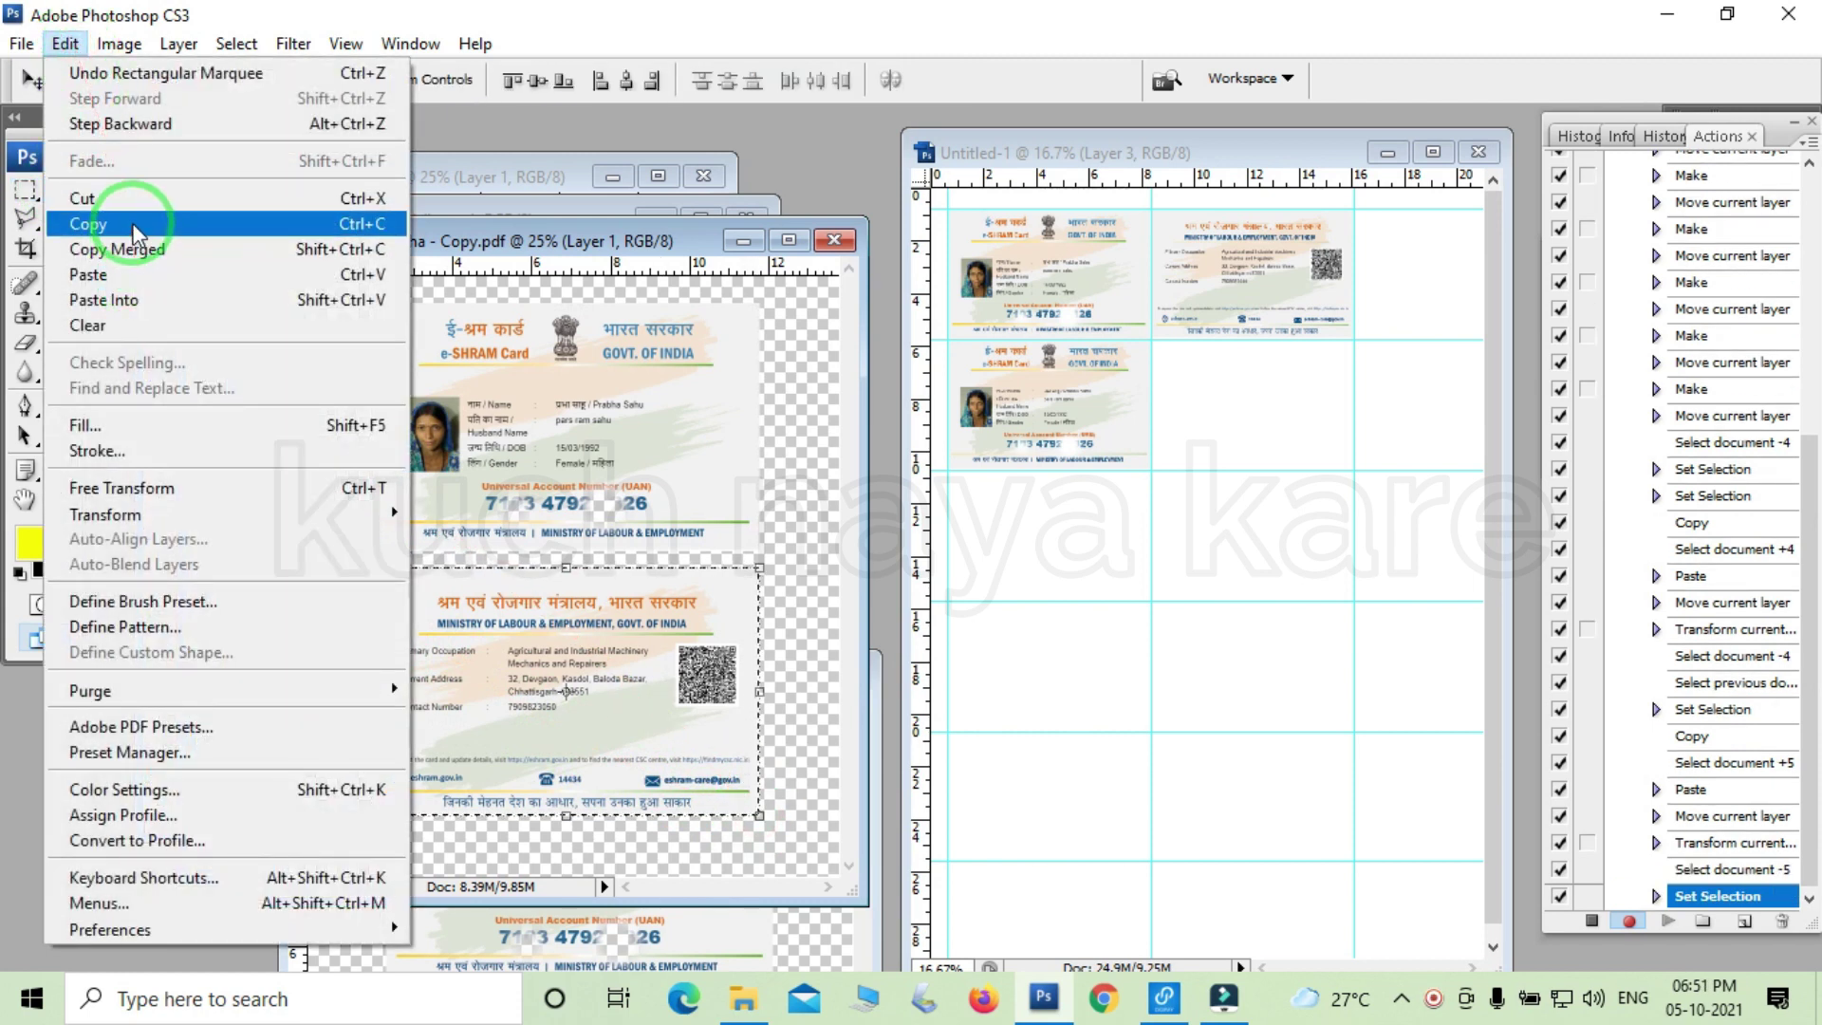
pyautogui.click(138, 225)
pyautogui.click(1184, 154)
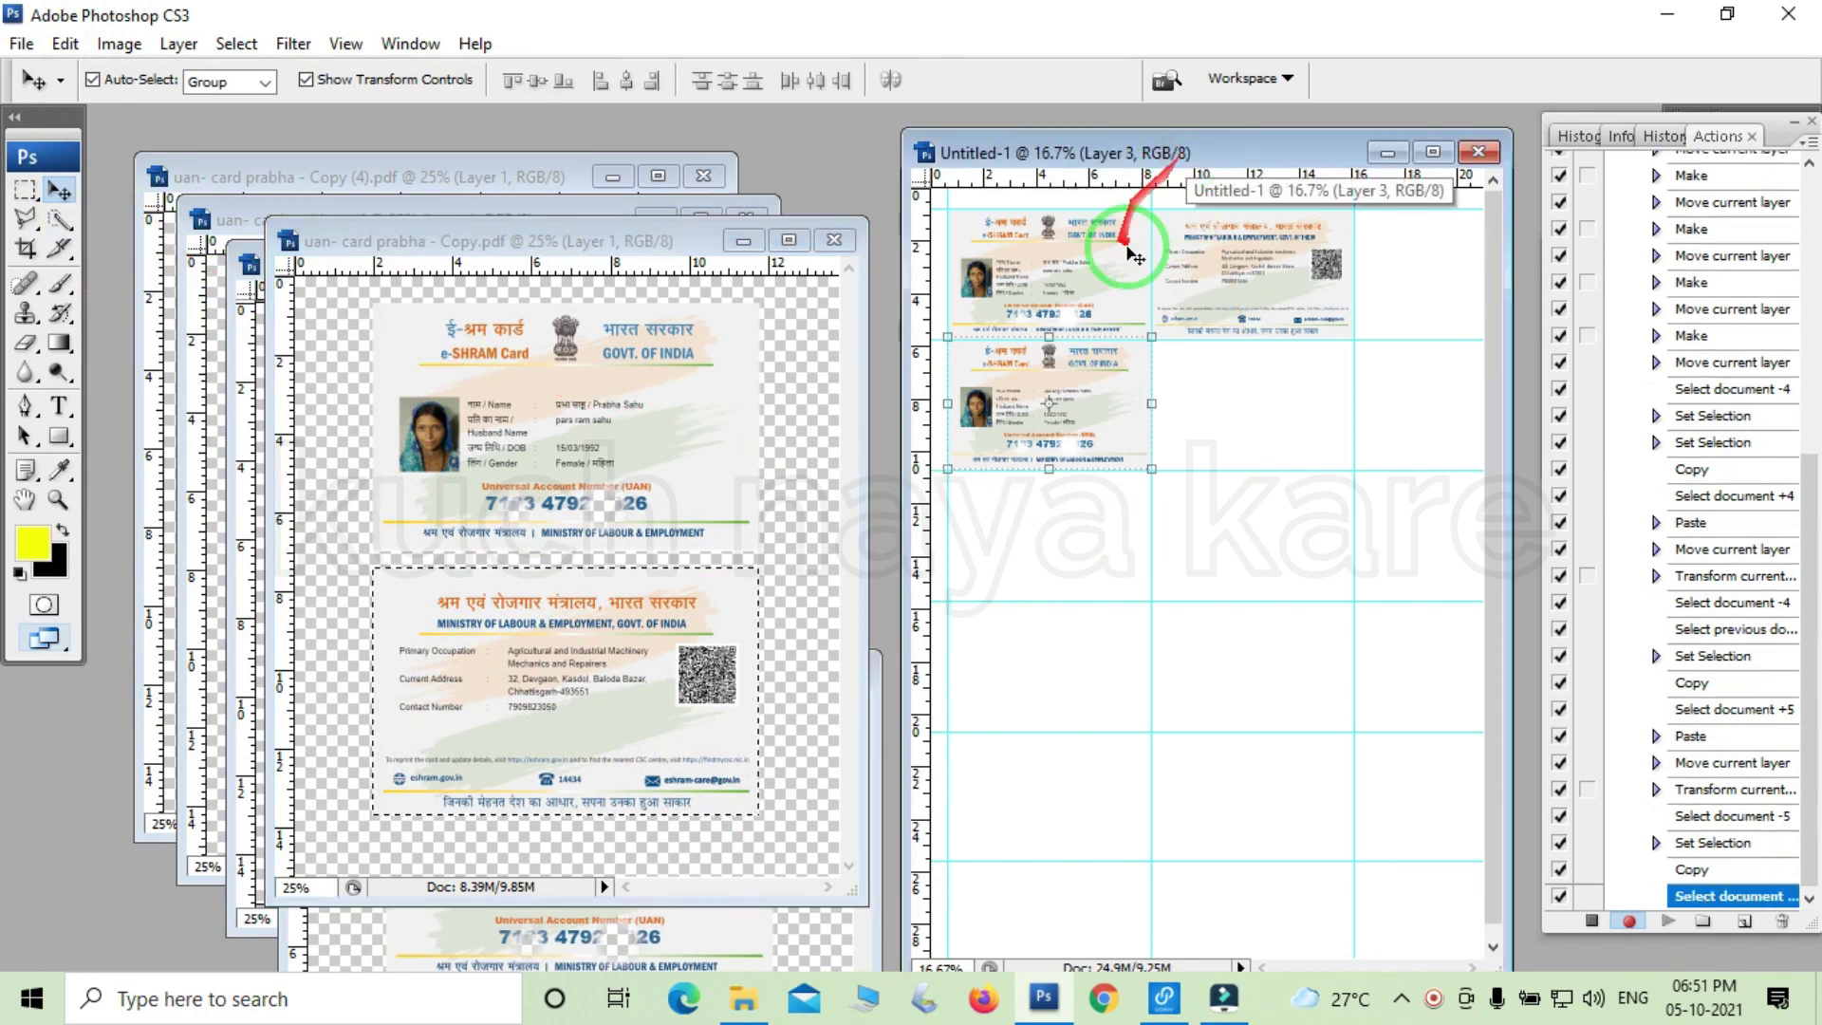
pyautogui.click(64, 43)
pyautogui.click(105, 277)
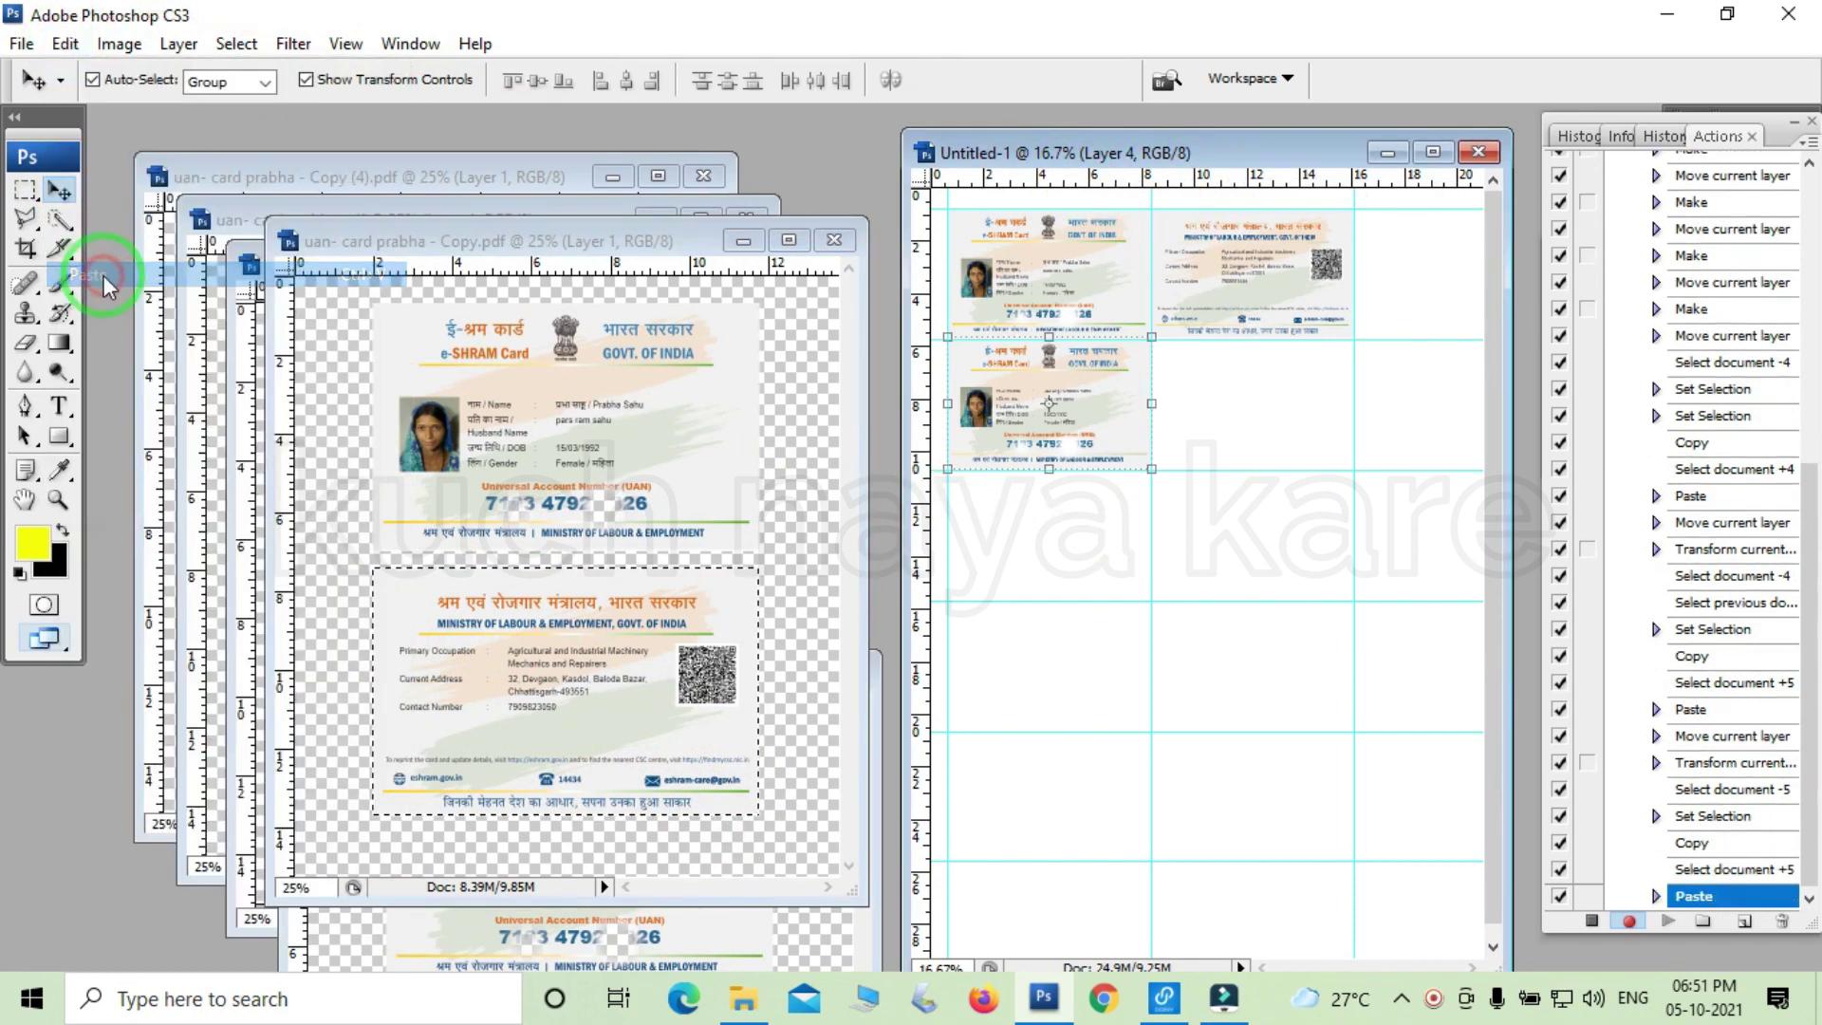
pyautogui.moveTo(1258, 557); pyautogui.dragTo(1338, 415)
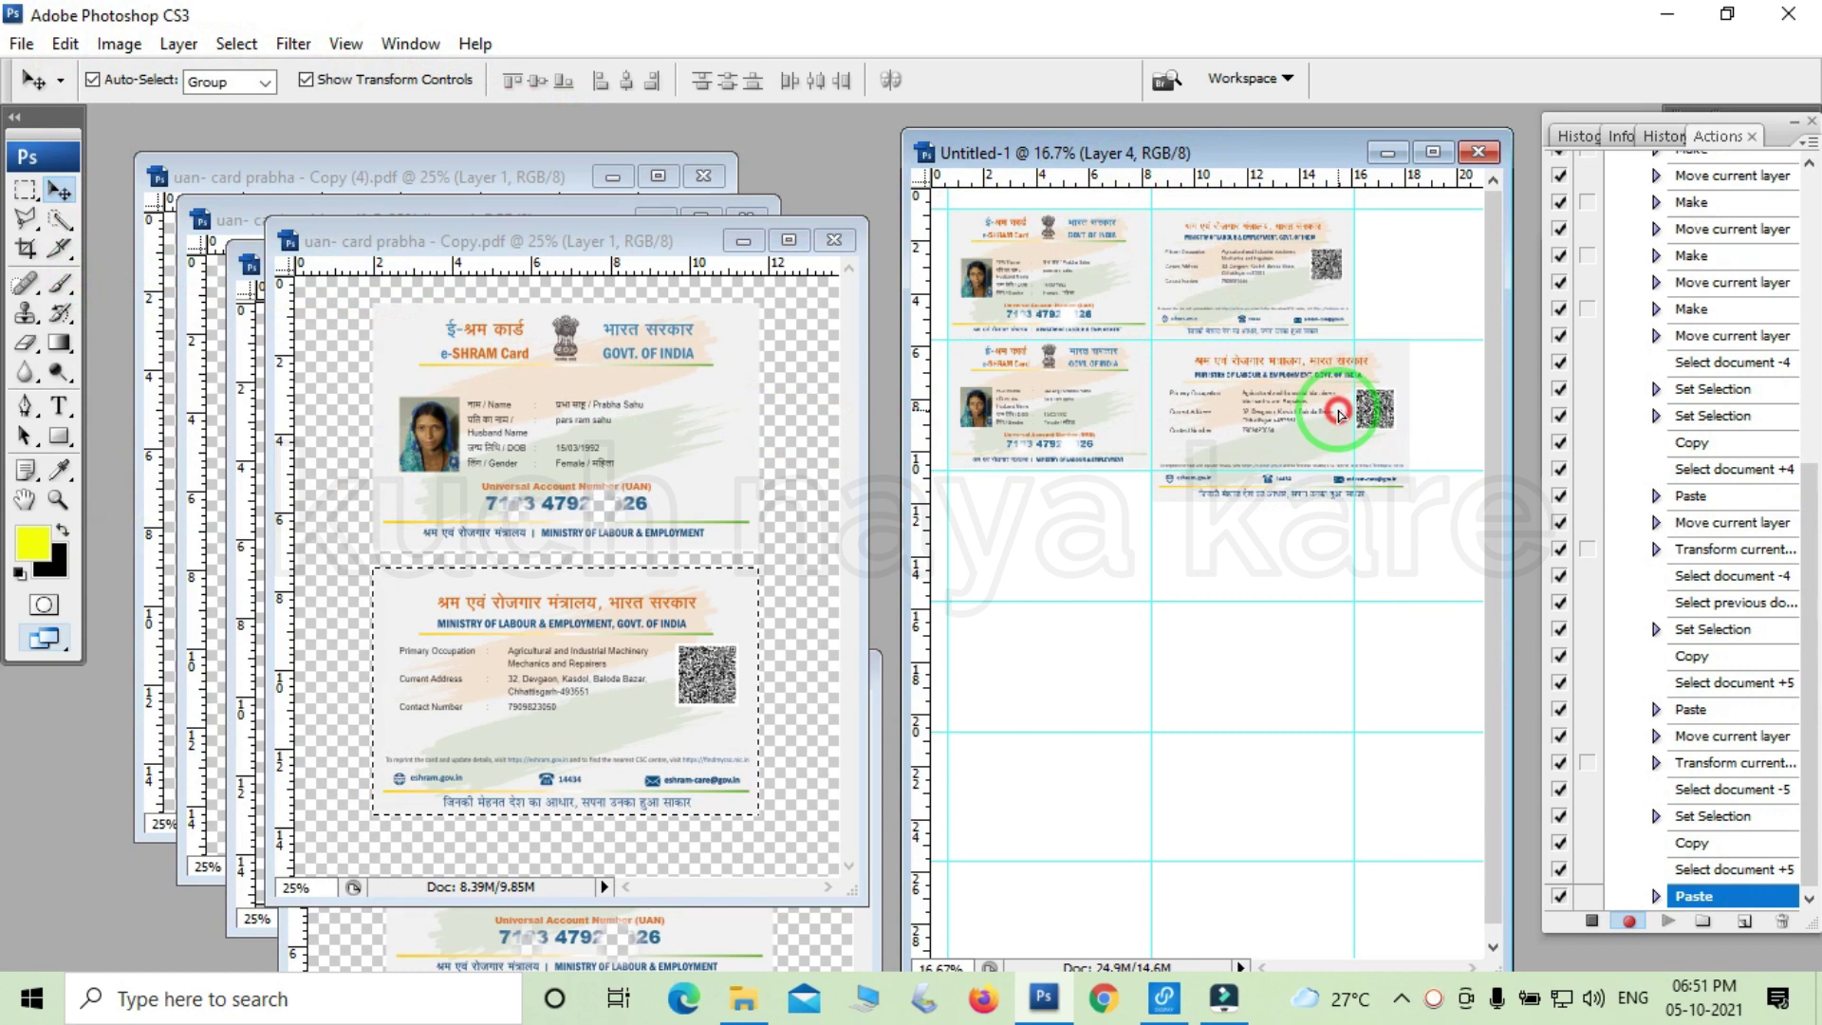
pyautogui.moveTo(1411, 509); pyautogui.dragTo(1357, 462)
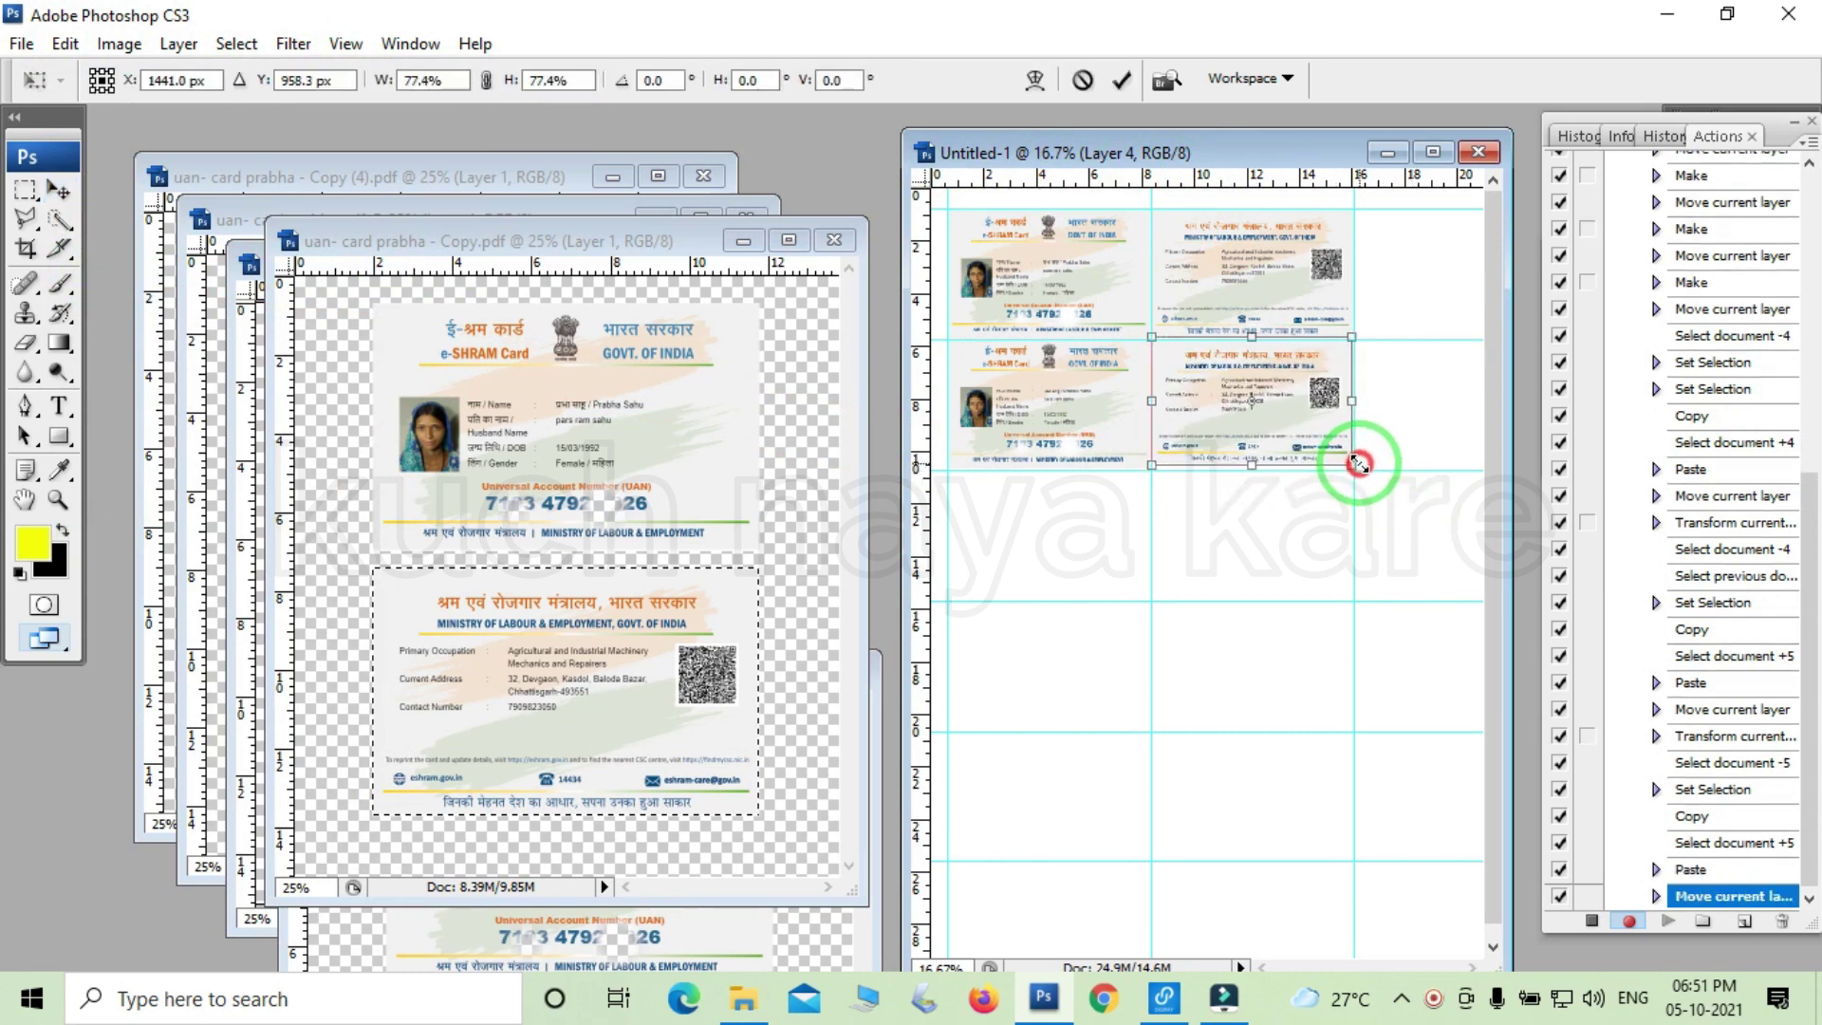
pyautogui.moveTo(1360, 466); pyautogui.dragTo(1362, 467)
pyautogui.press('Down')
pyautogui.press('Down')
pyautogui.press('Down')
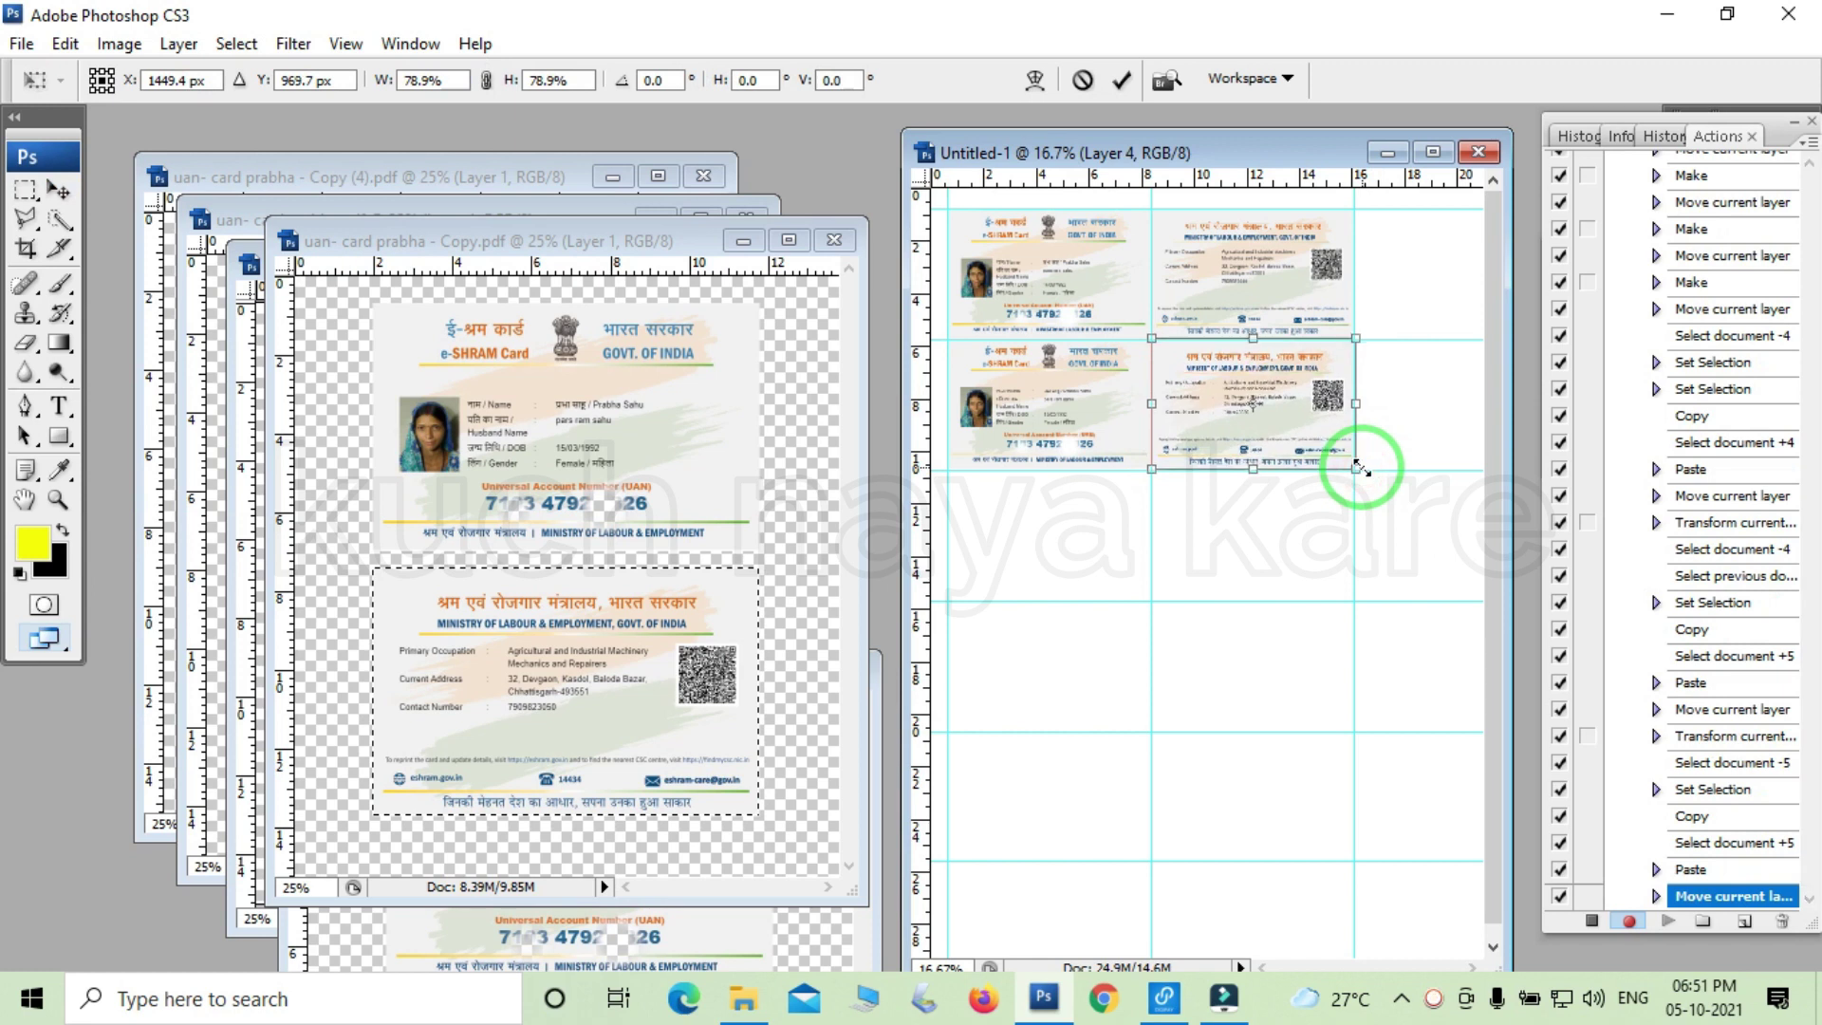
# Commit the second card back's resize, then close Untitled-1 and answer its save prompt.
pyautogui.doubleClick(1301, 435)
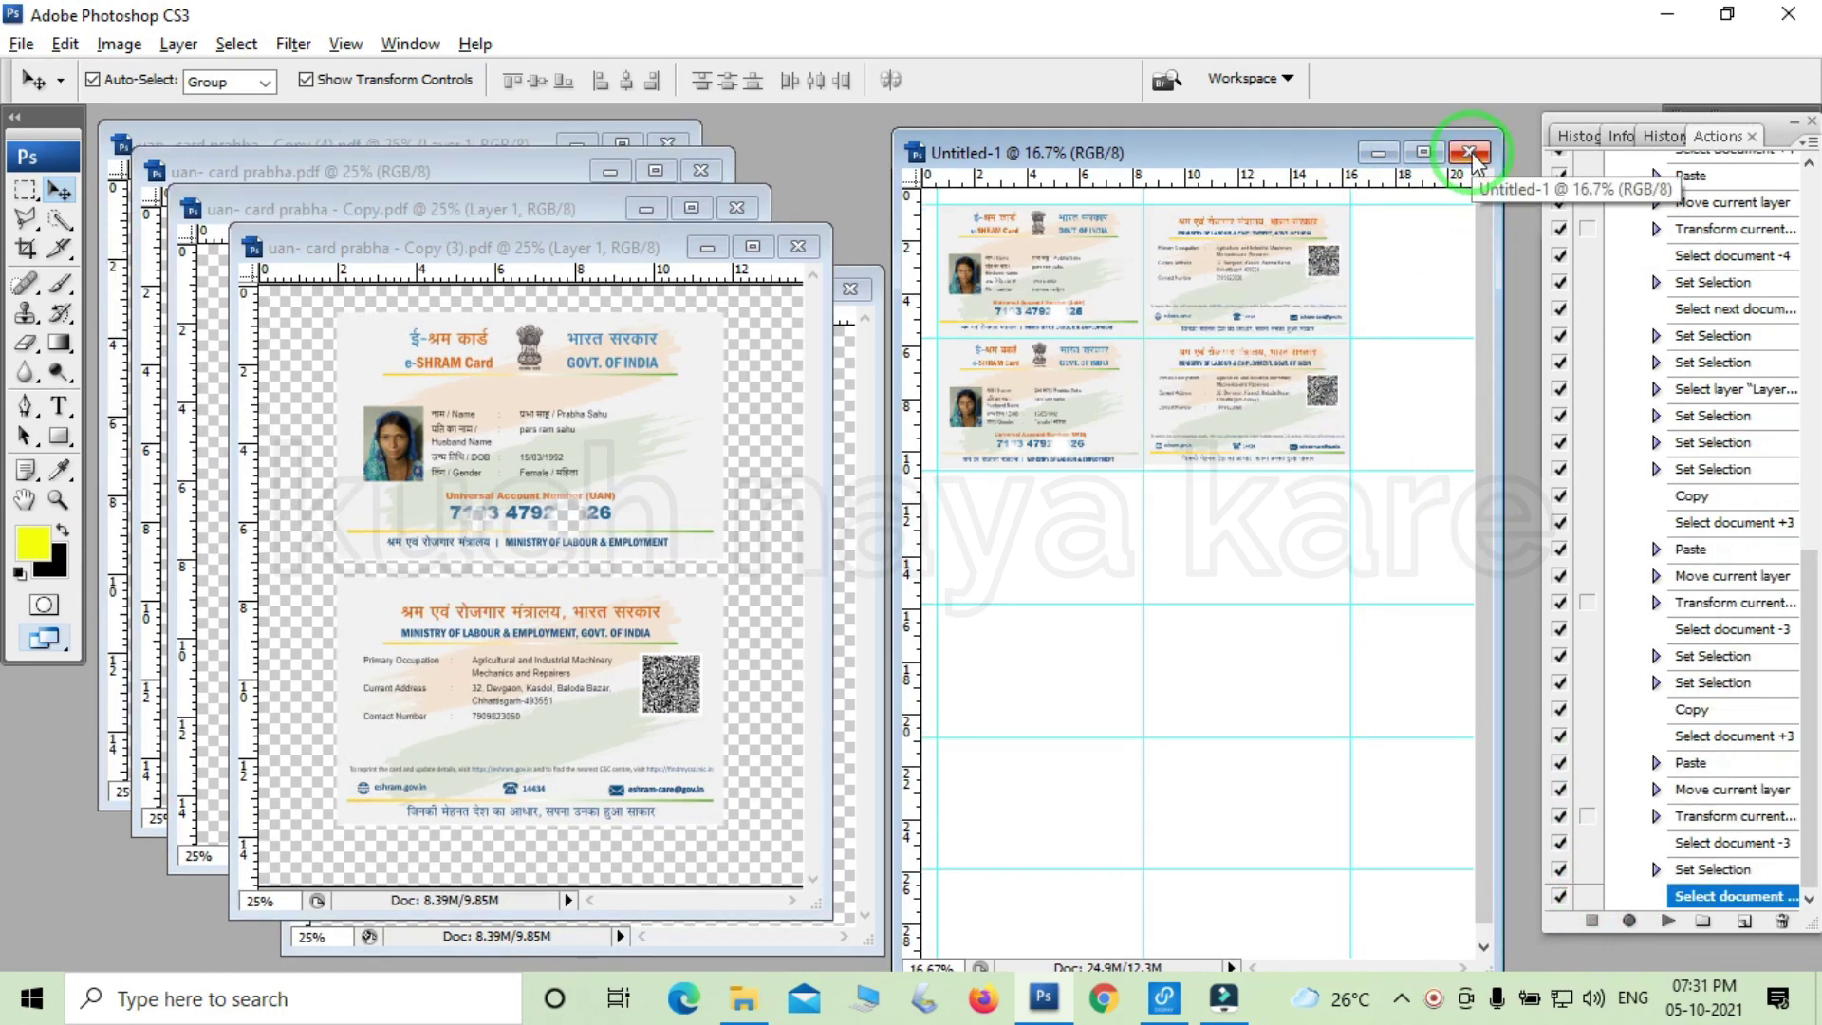
pyautogui.click(1468, 153)
pyautogui.click(864, 396)
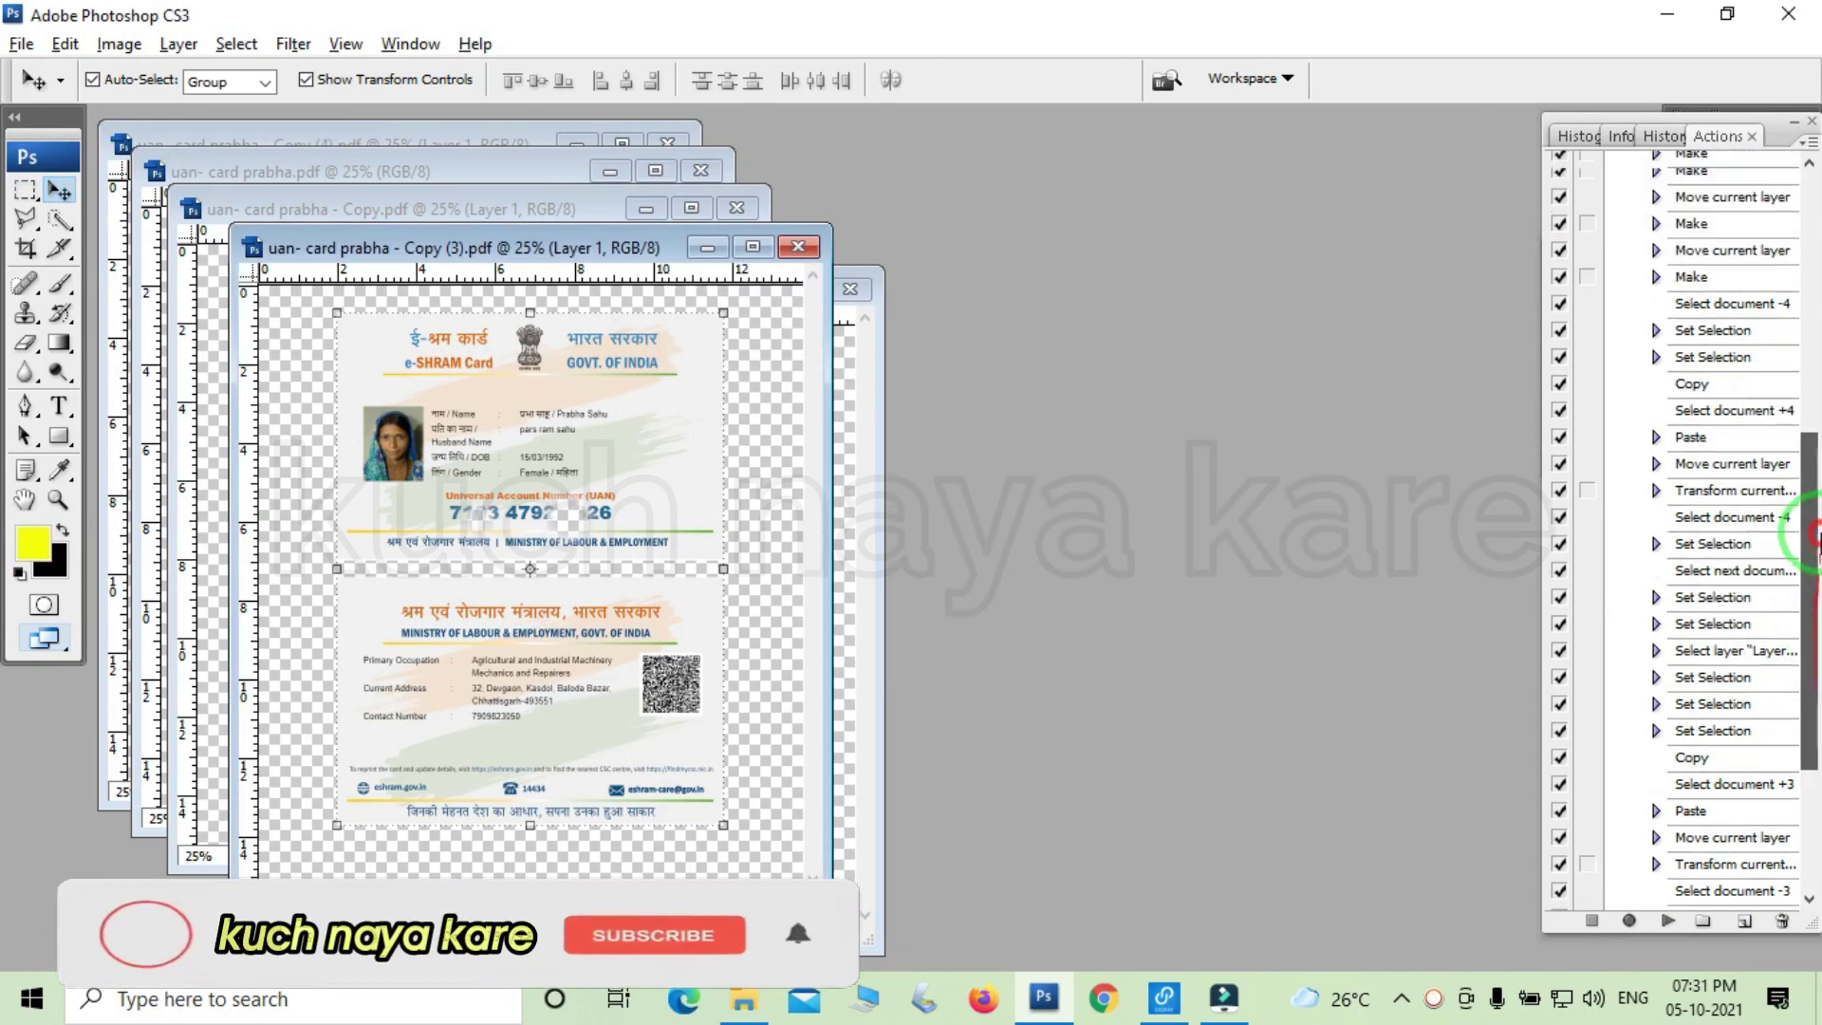
pyautogui.moveTo(1816, 536); pyautogui.dragTo(1815, 275)
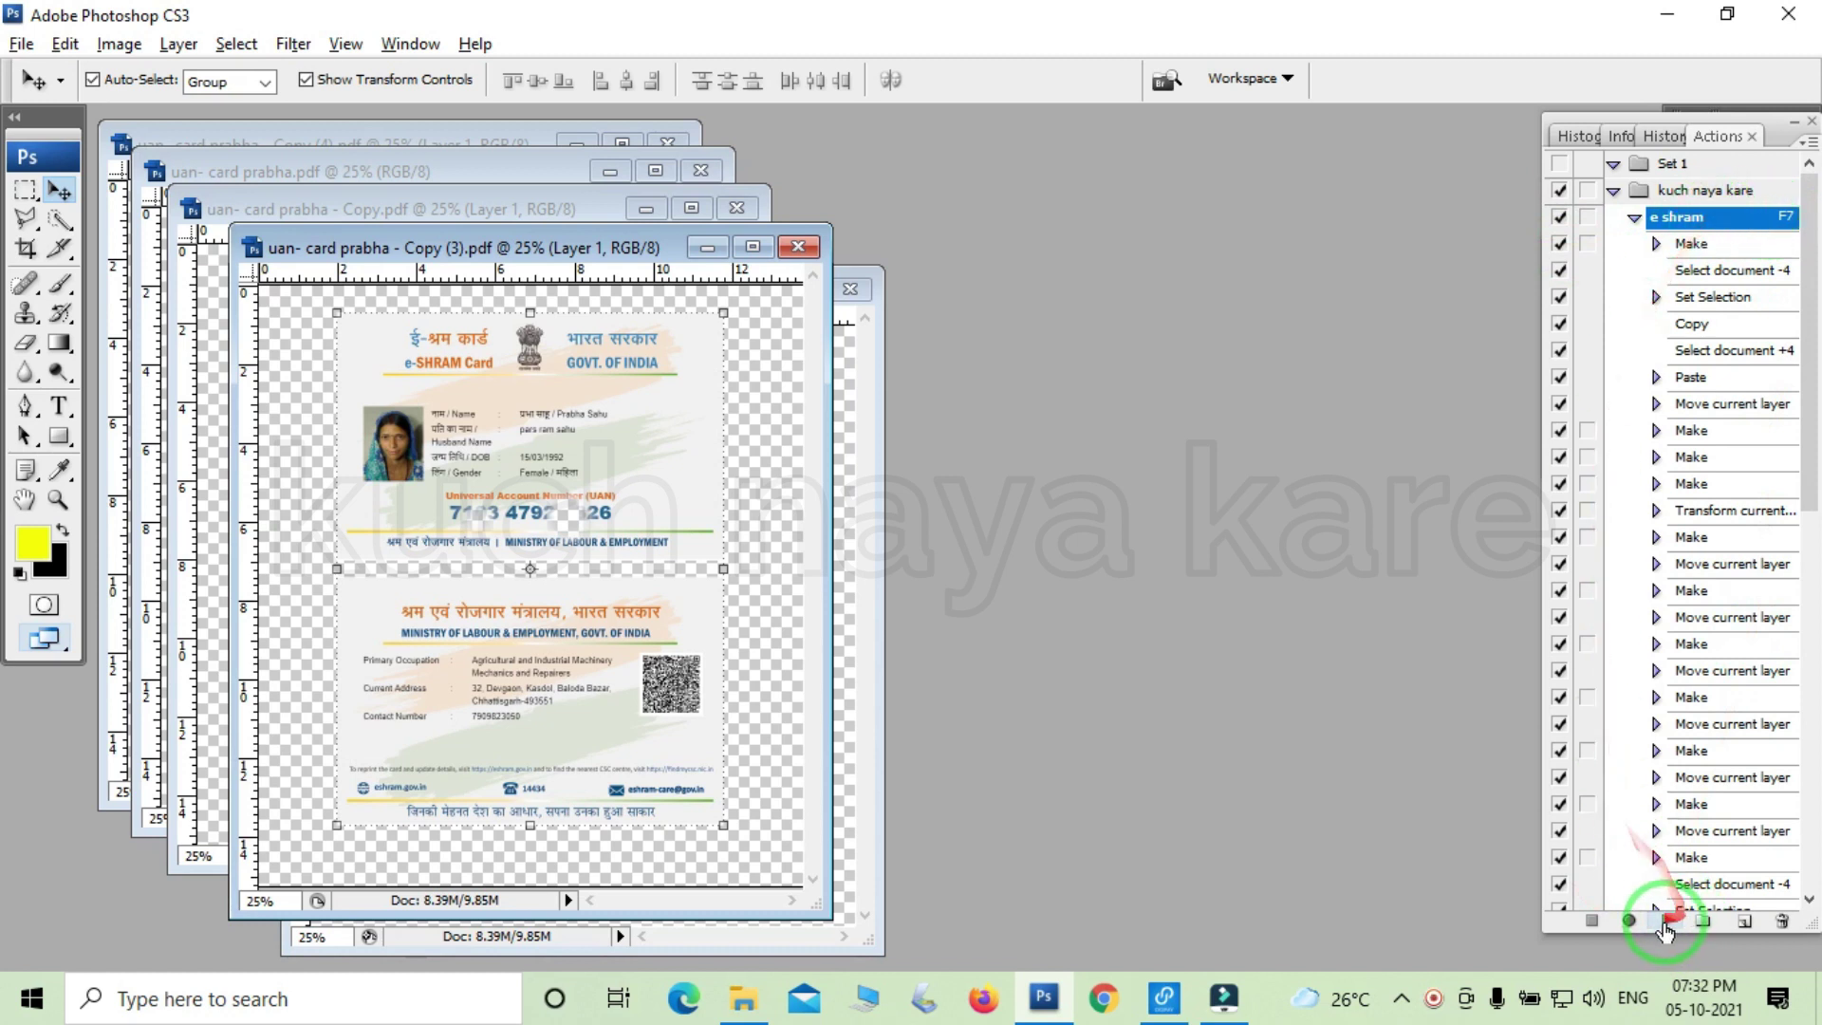
# Play the e shram action to rebuild the layout, then move the new Untitled-1 window right.
pyautogui.click(1667, 921)
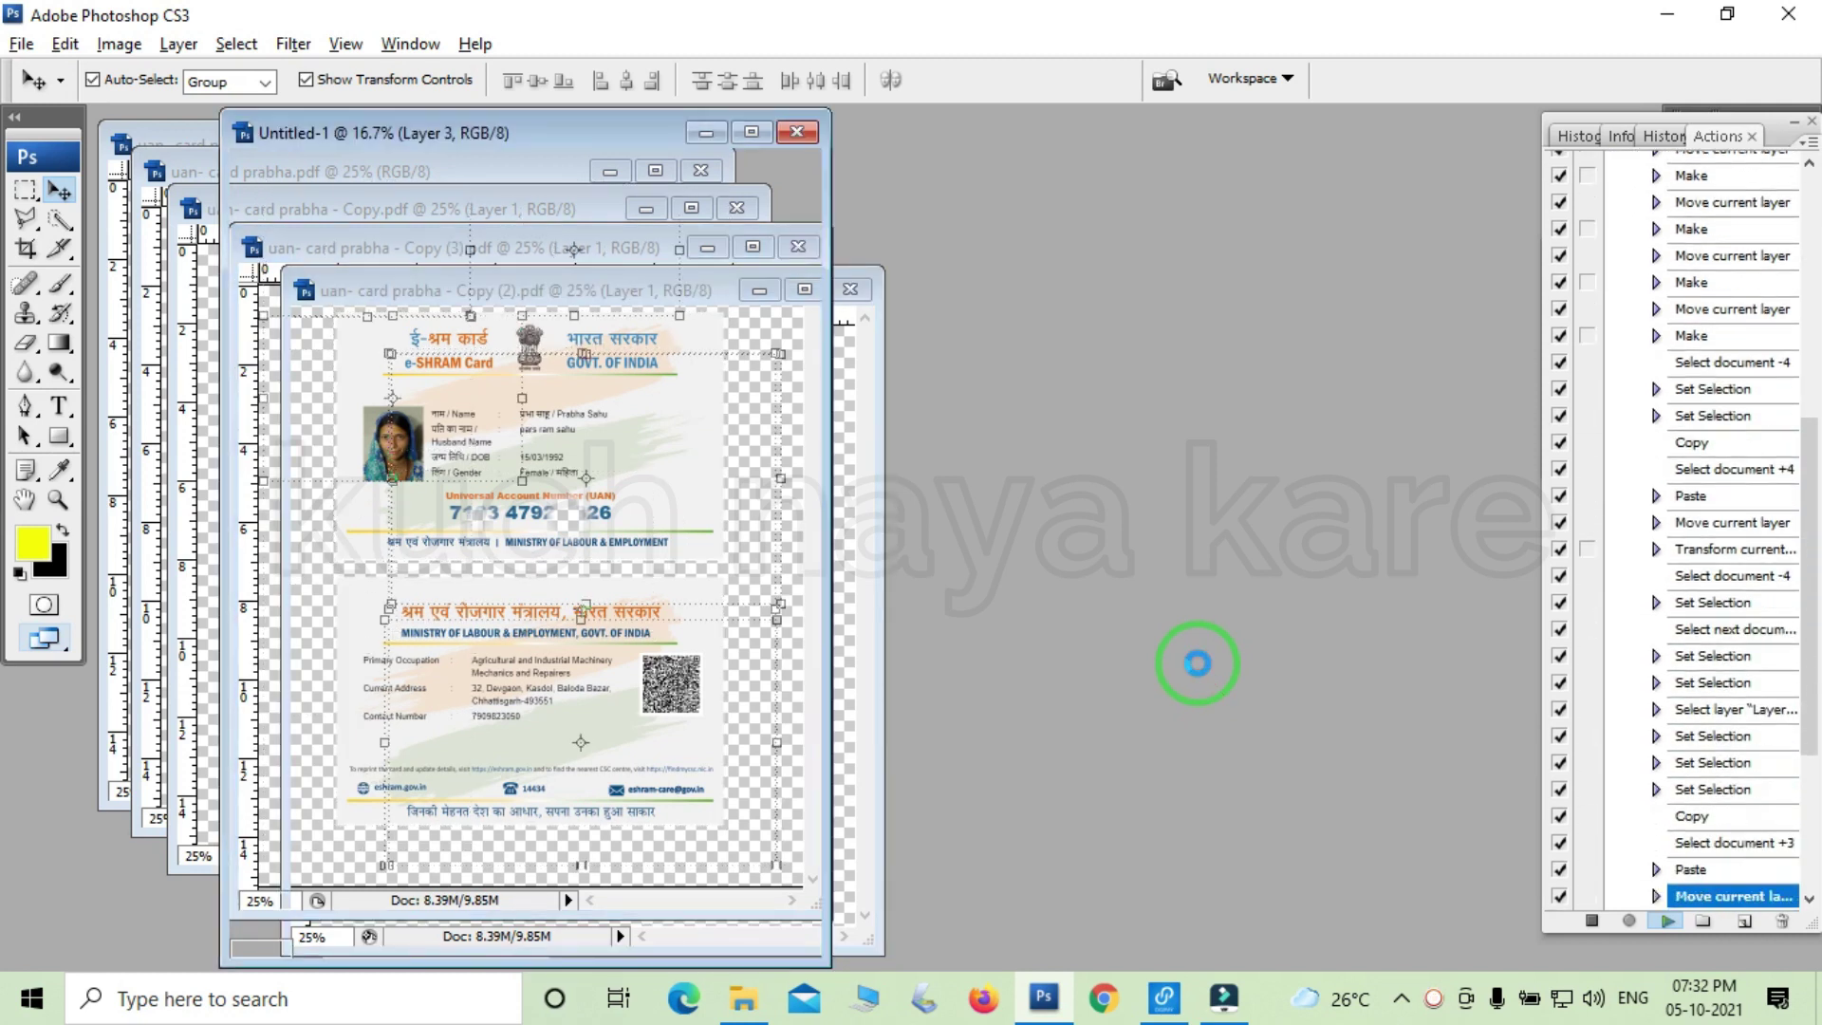
pyautogui.moveTo(539, 144); pyautogui.dragTo(1154, 148)
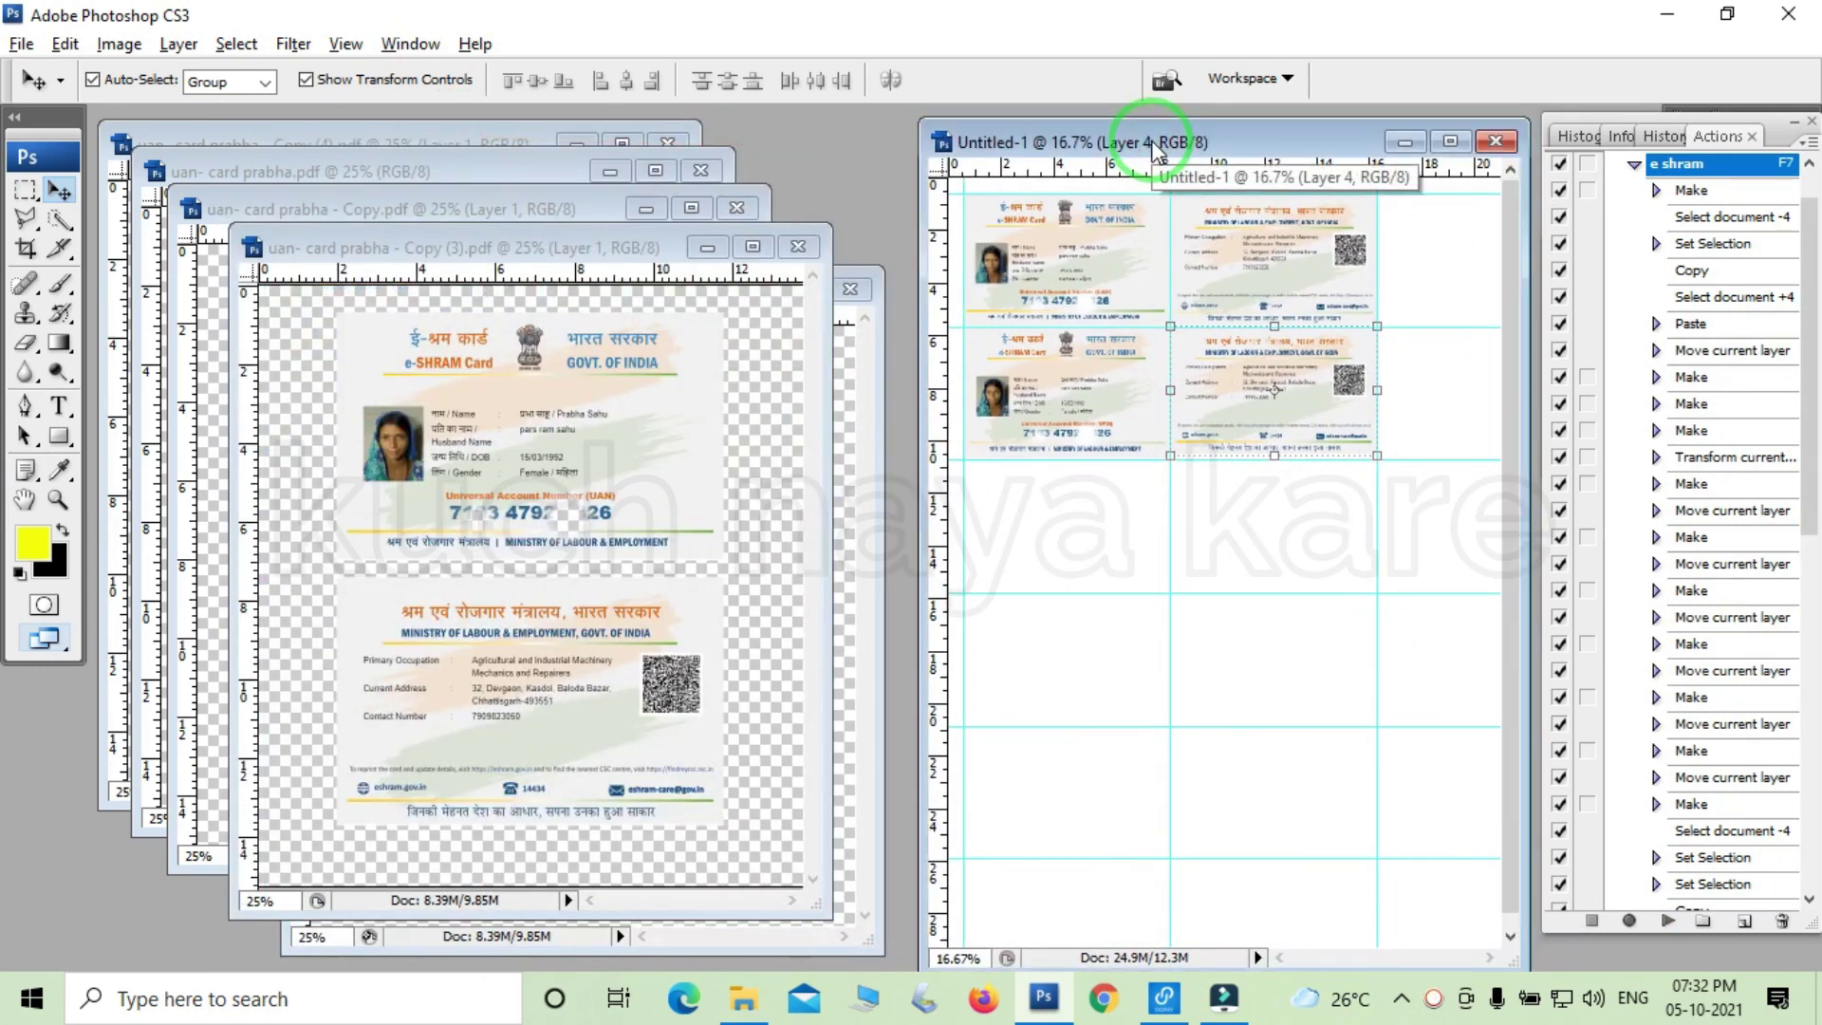
pyautogui.moveTo(1808, 284)
pyautogui.mouseDown()
pyautogui.moveTo(1814, 641)
pyautogui.moveTo(1719, 906)
pyautogui.mouseUp()
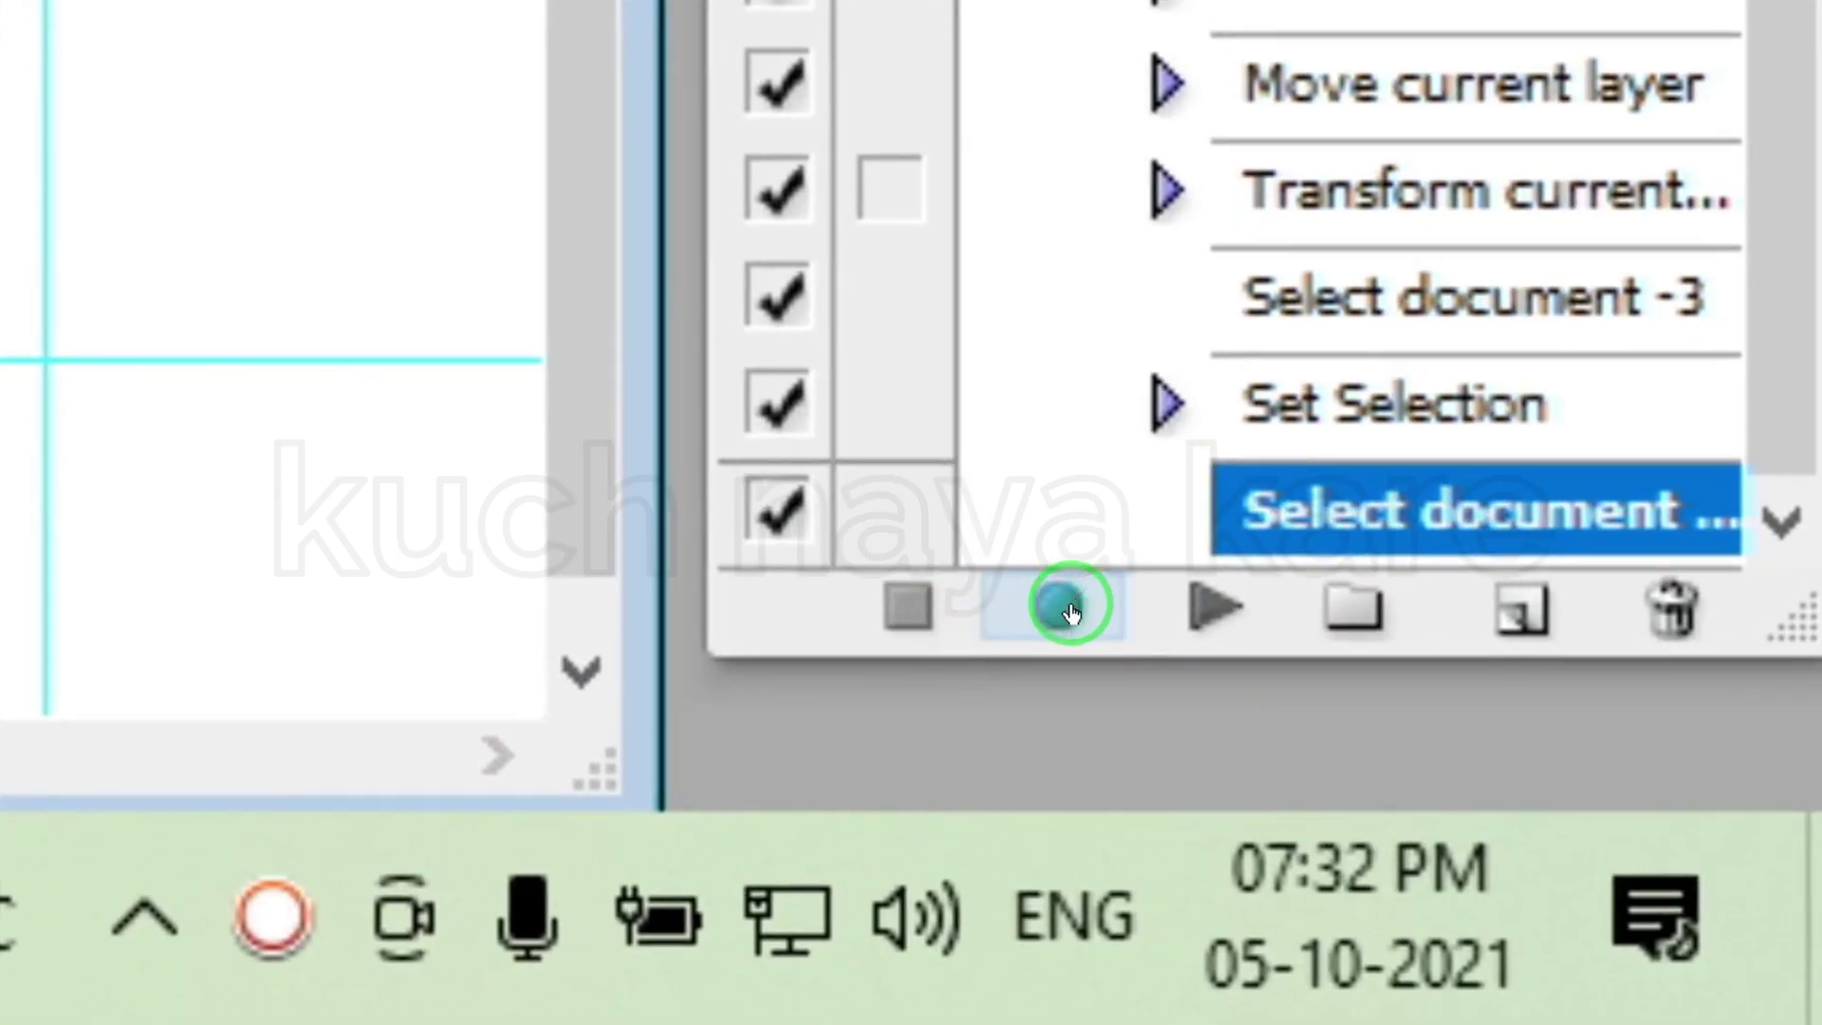
# Start recording the action and copy the e-SHRAM card front from Copy.pdf.
pyautogui.click(1068, 610)
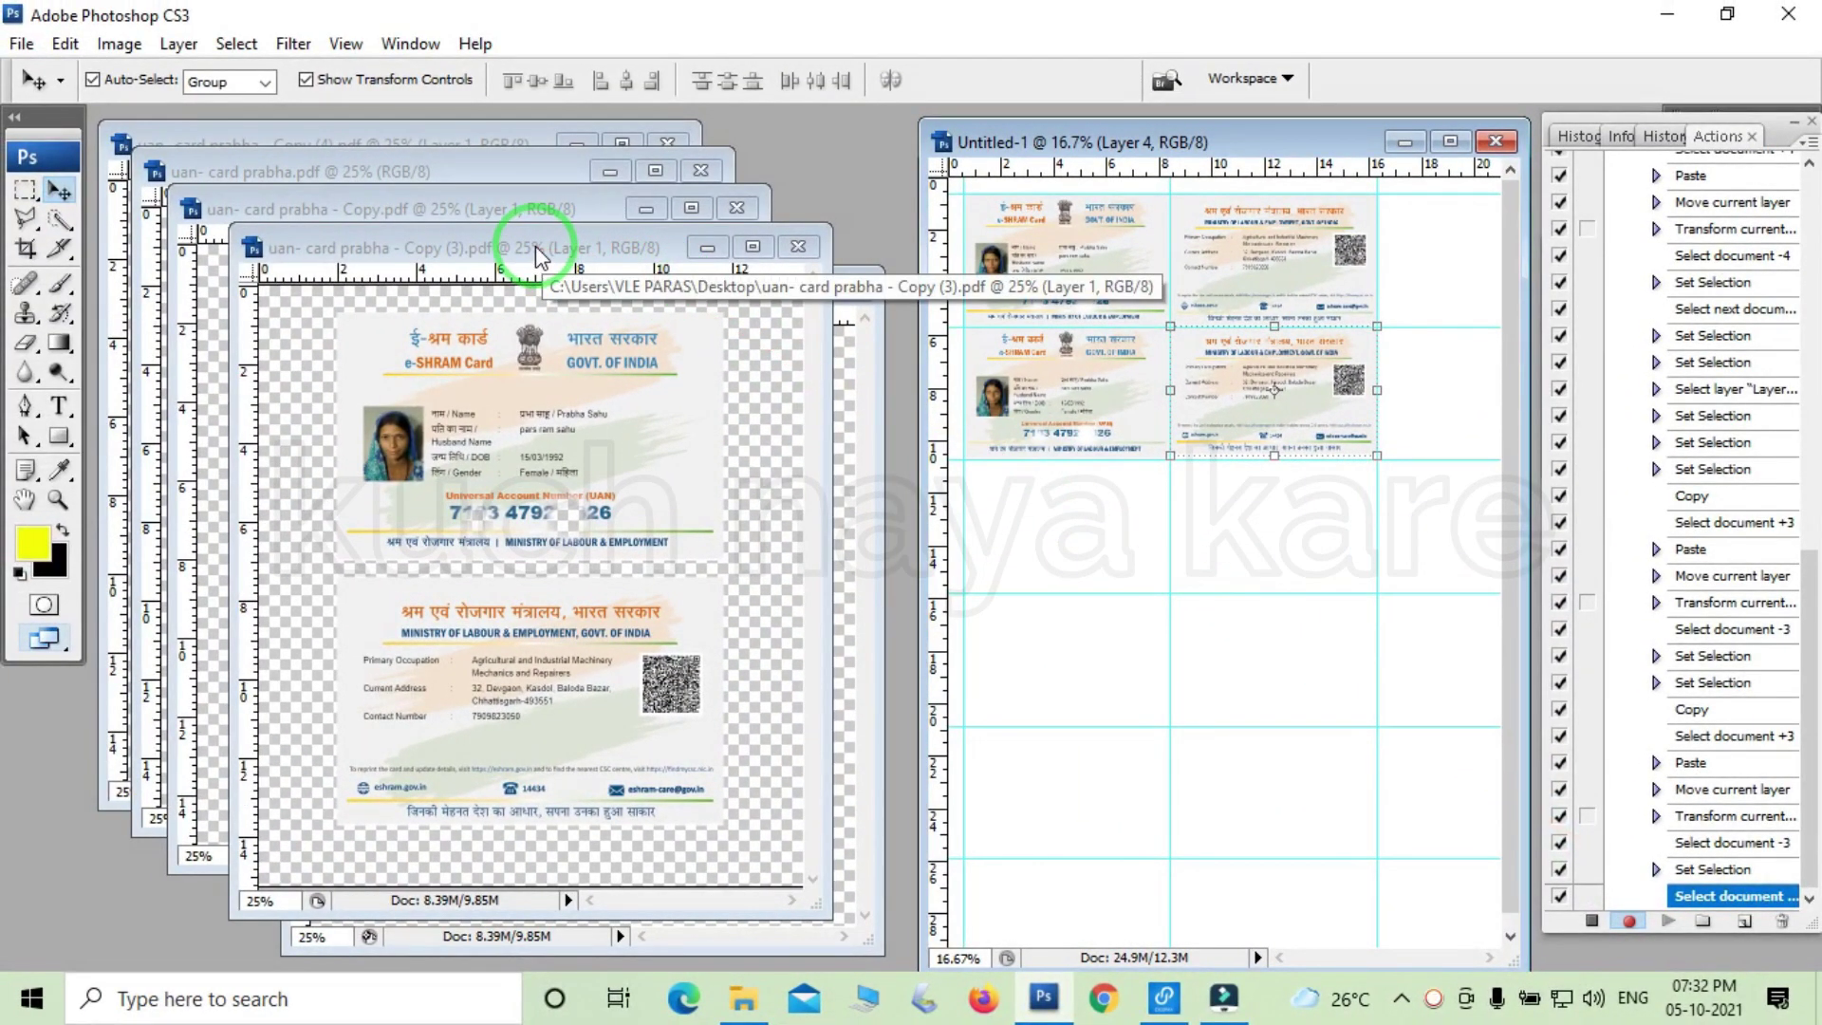
pyautogui.moveTo(538, 256); pyautogui.dragTo(669, 603)
pyautogui.moveTo(613, 287); pyautogui.dragTo(674, 569)
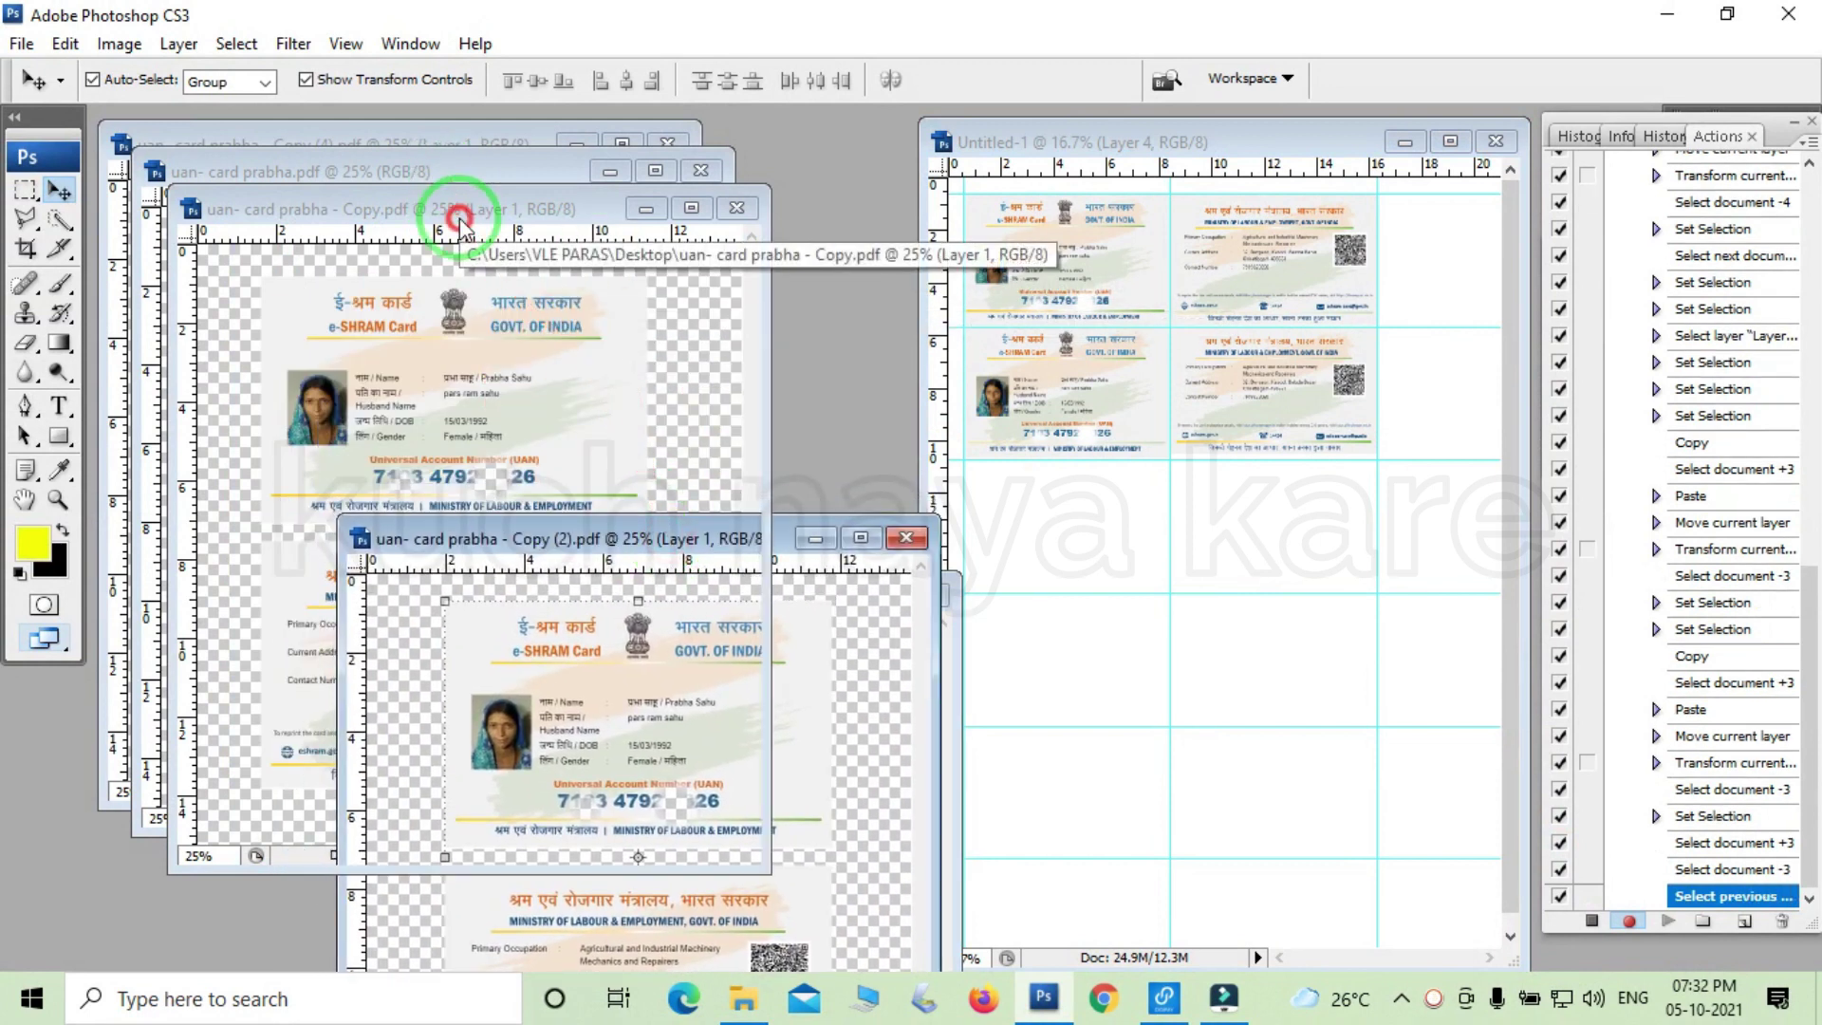
pyautogui.click(459, 211)
pyautogui.click(25, 190)
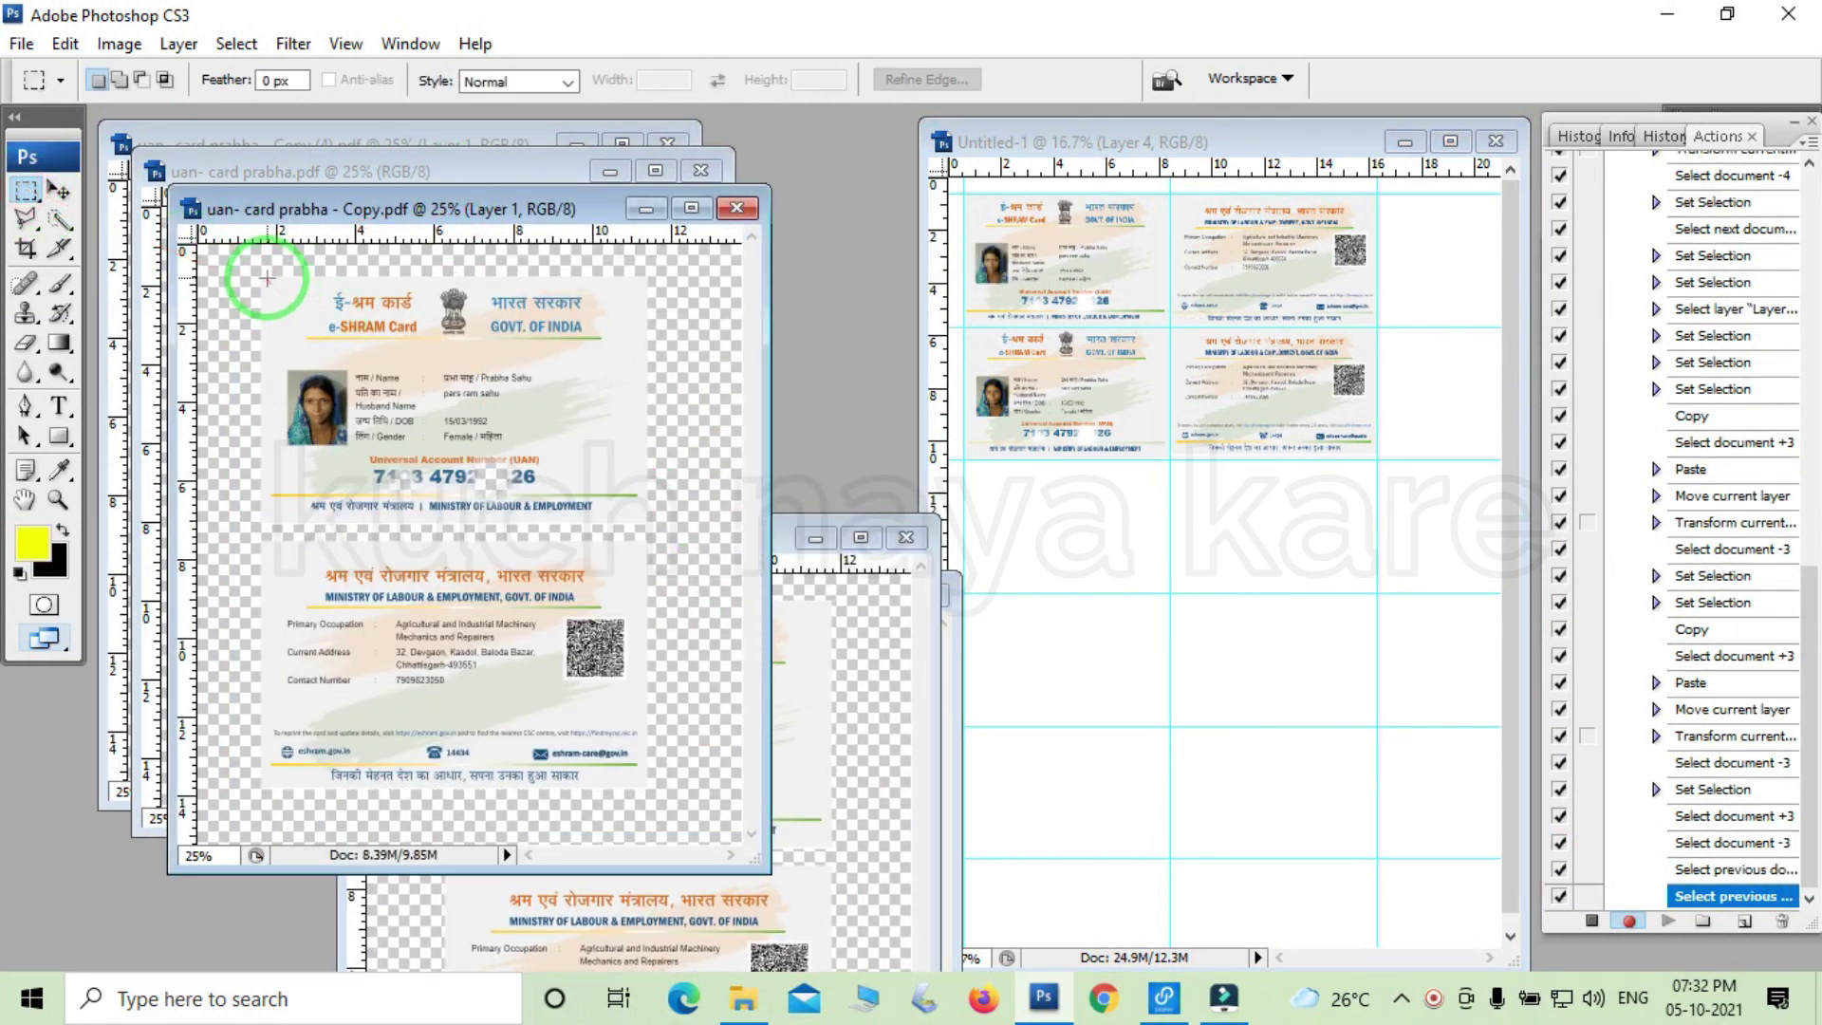
pyautogui.moveTo(260, 277); pyautogui.dragTo(647, 523)
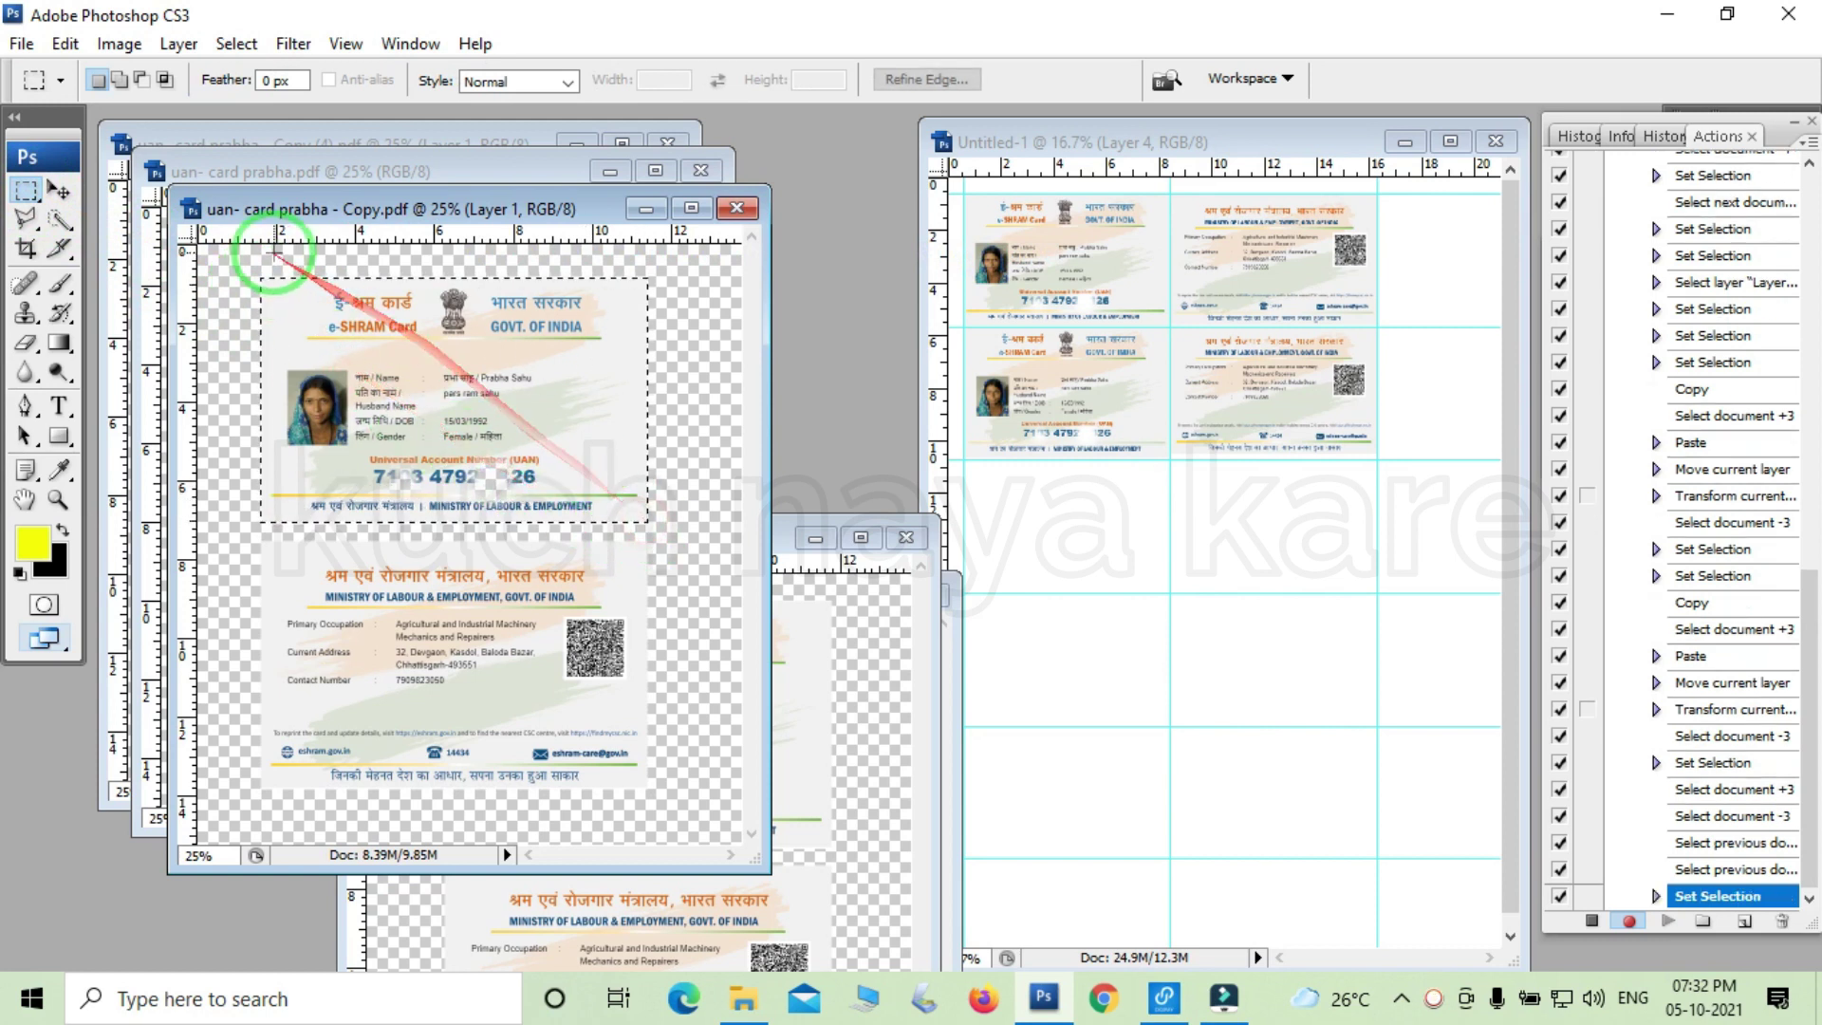
pyautogui.click(59, 189)
pyautogui.click(68, 44)
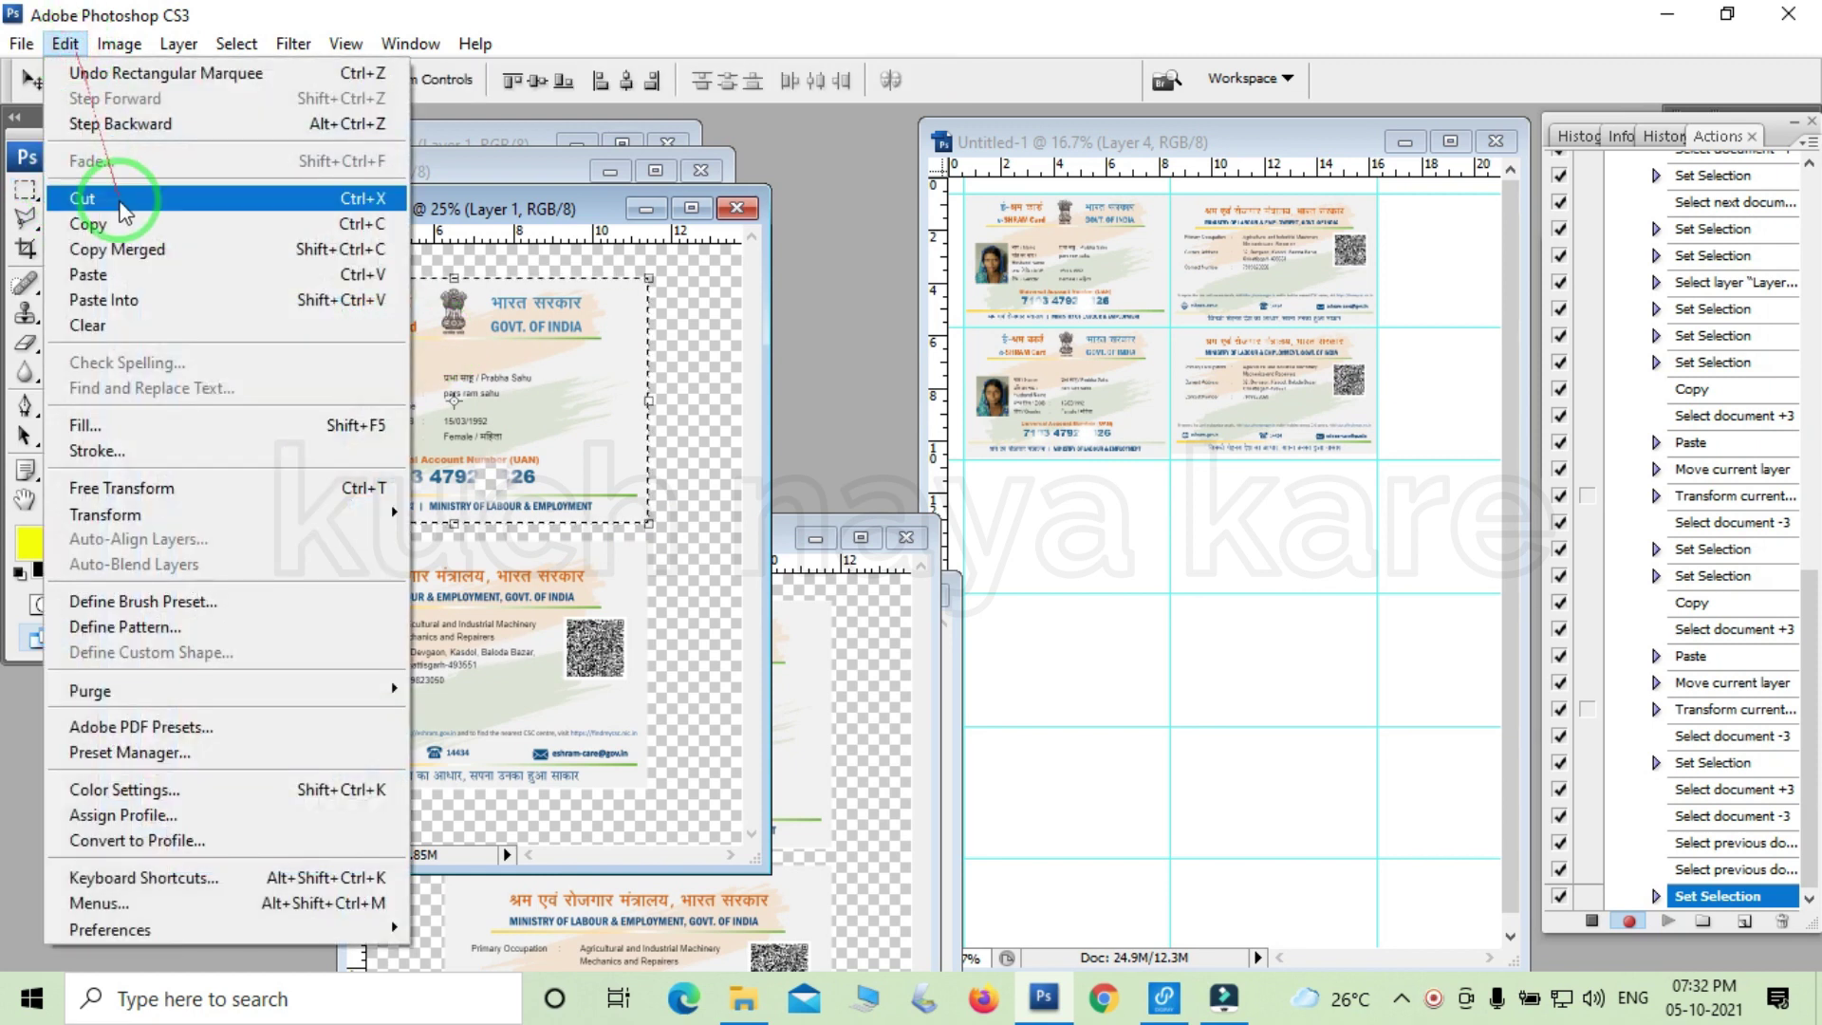
pyautogui.click(109, 226)
# Paste the card front into the third row's left cell, scaled to 79.4%.
pyautogui.click(1180, 151)
pyautogui.moveTo(1180, 152); pyautogui.dragTo(1201, 539)
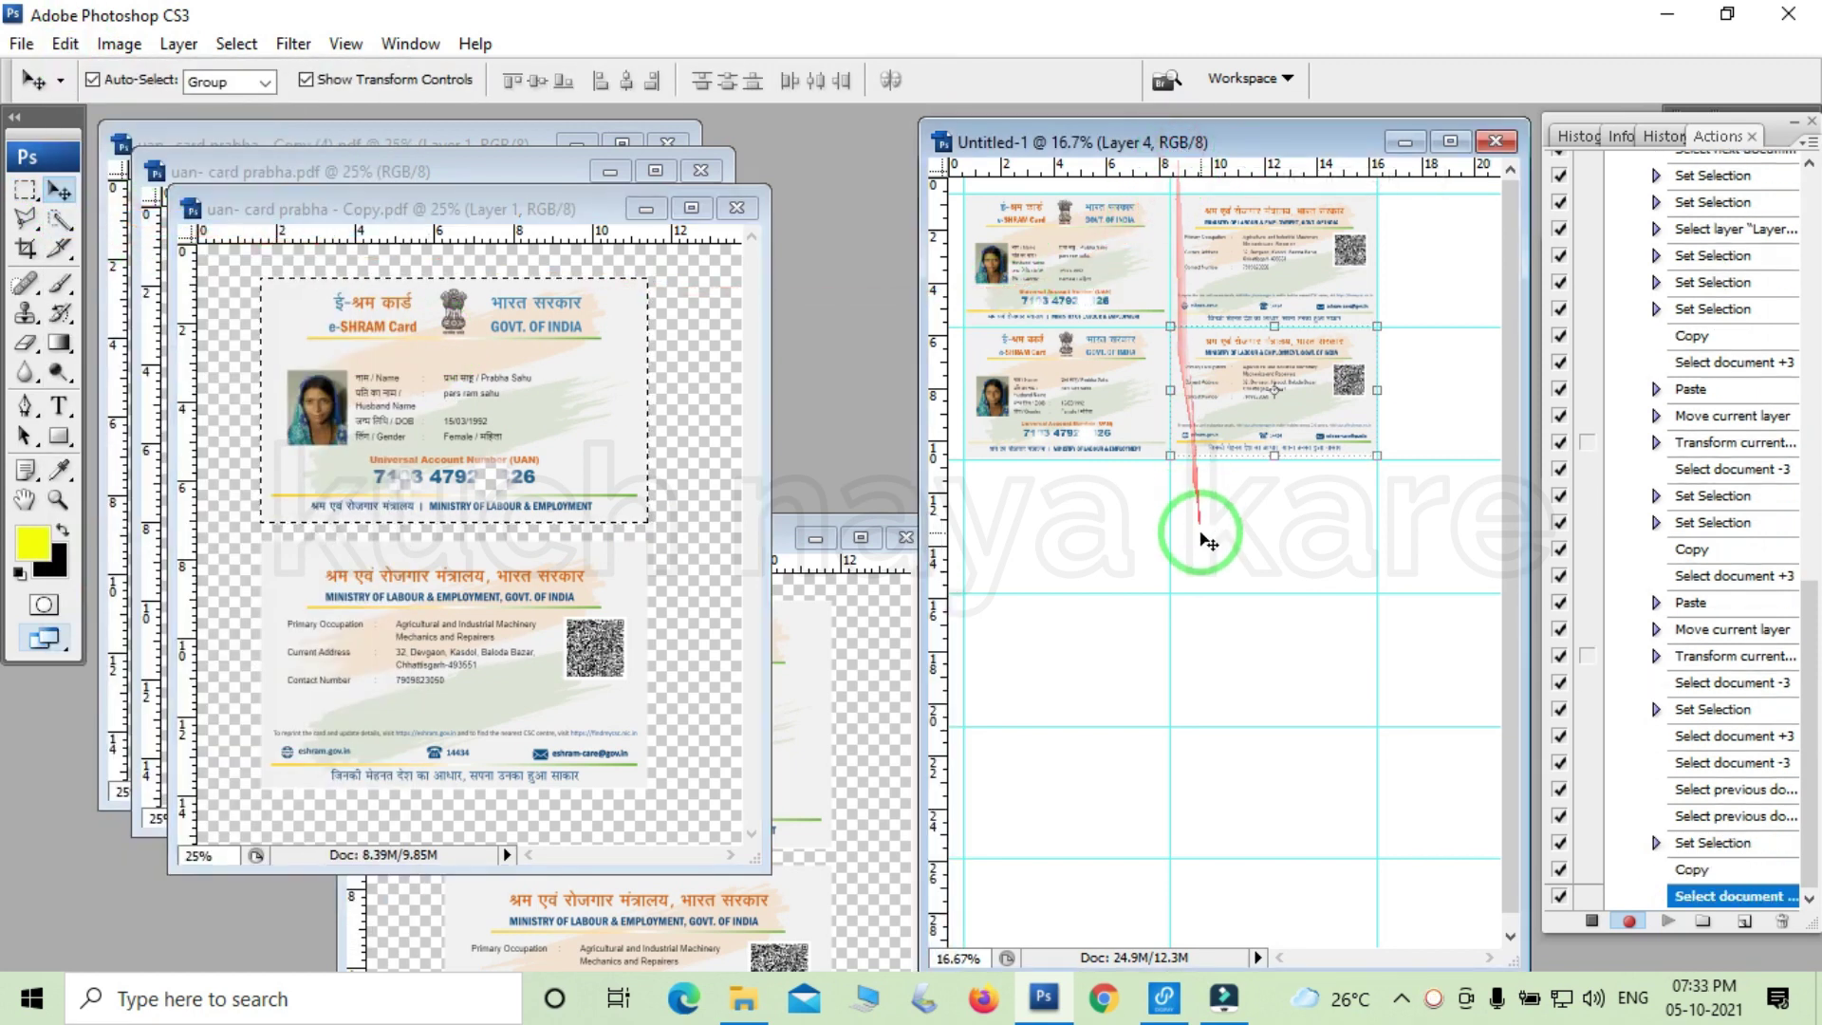
pyautogui.click(65, 44)
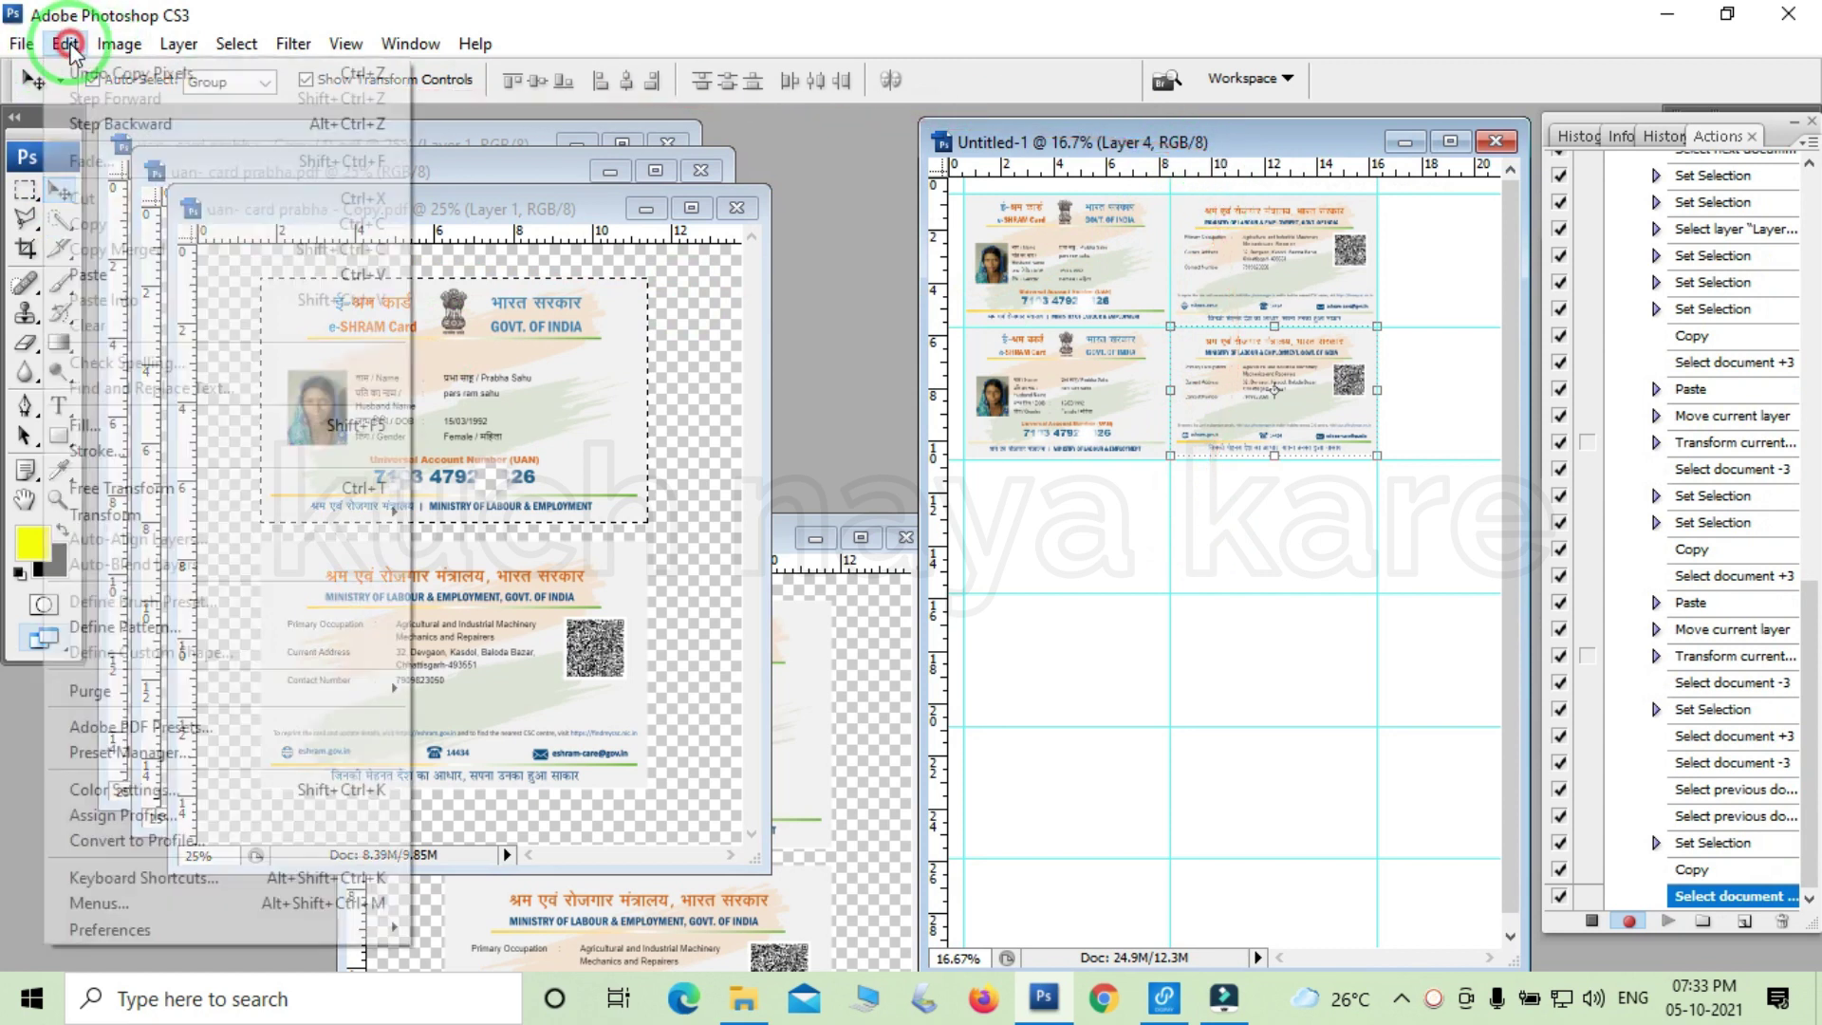
pyautogui.click(109, 276)
pyautogui.moveTo(1090, 573); pyautogui.dragTo(1184, 555)
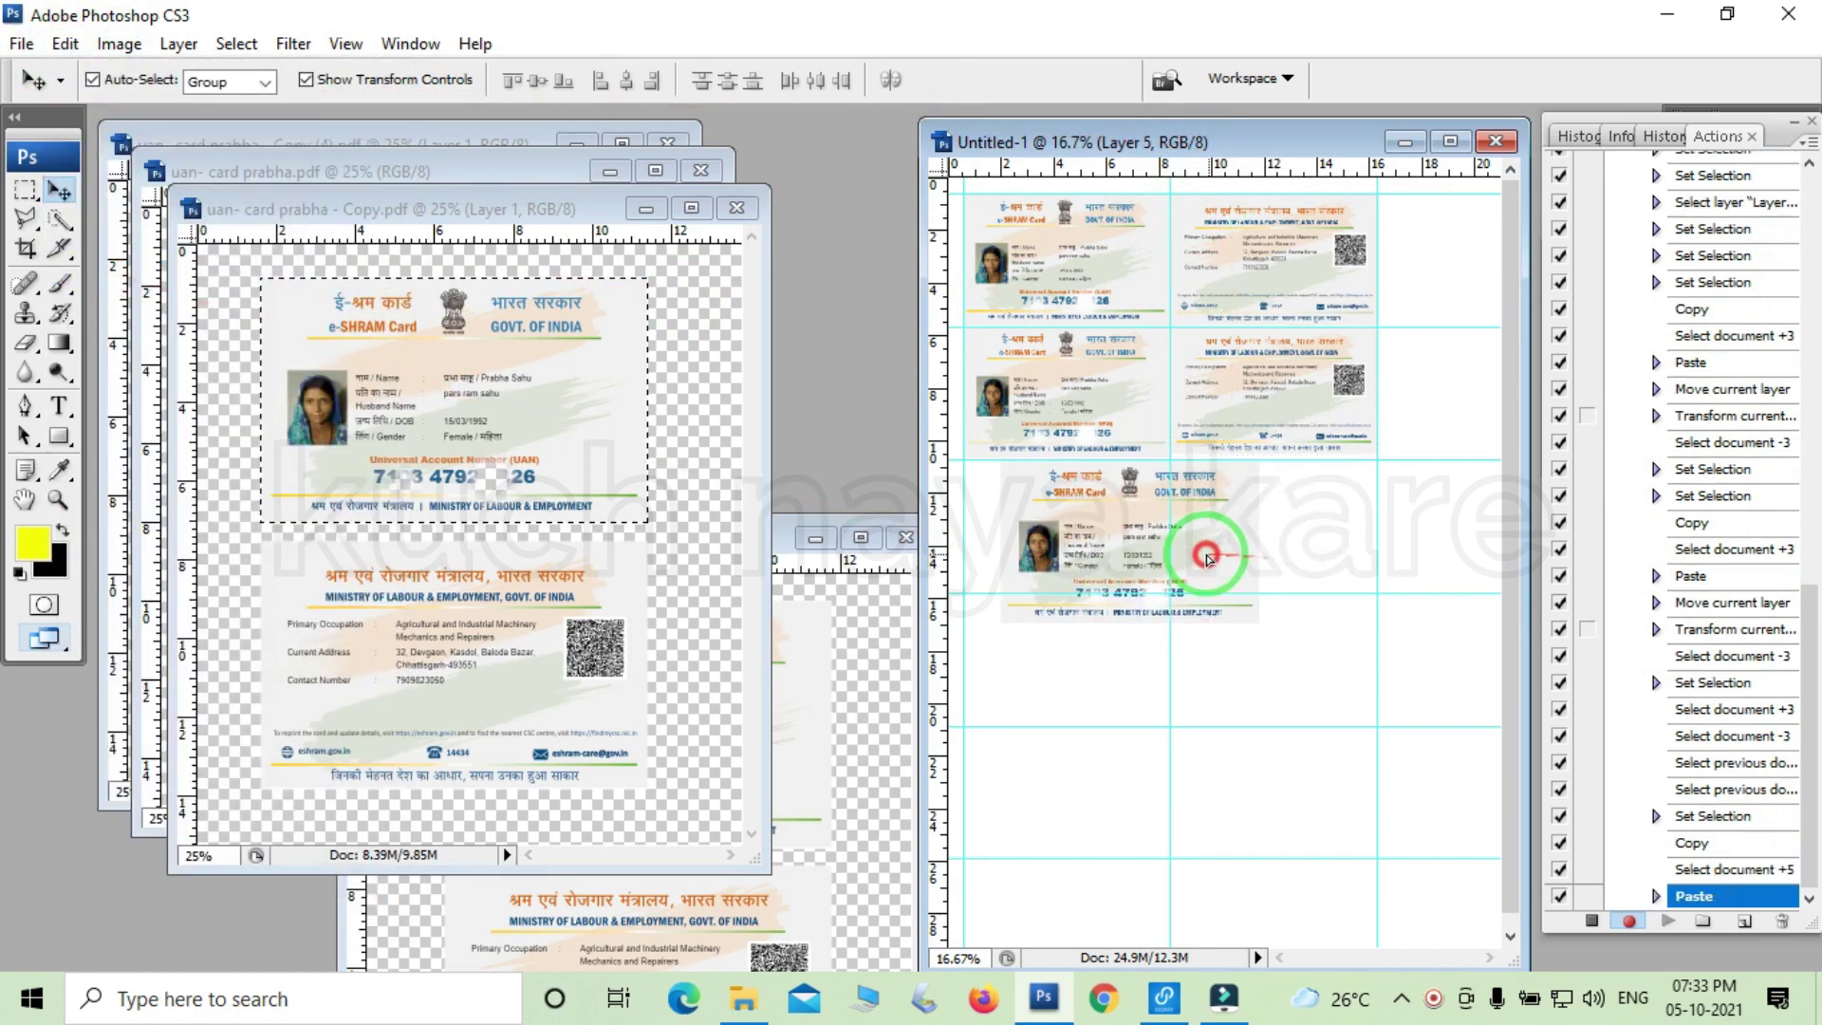
pyautogui.hotkey('ctrl', 't')
pyautogui.moveTo(1220, 622); pyautogui.dragTo(1167, 589)
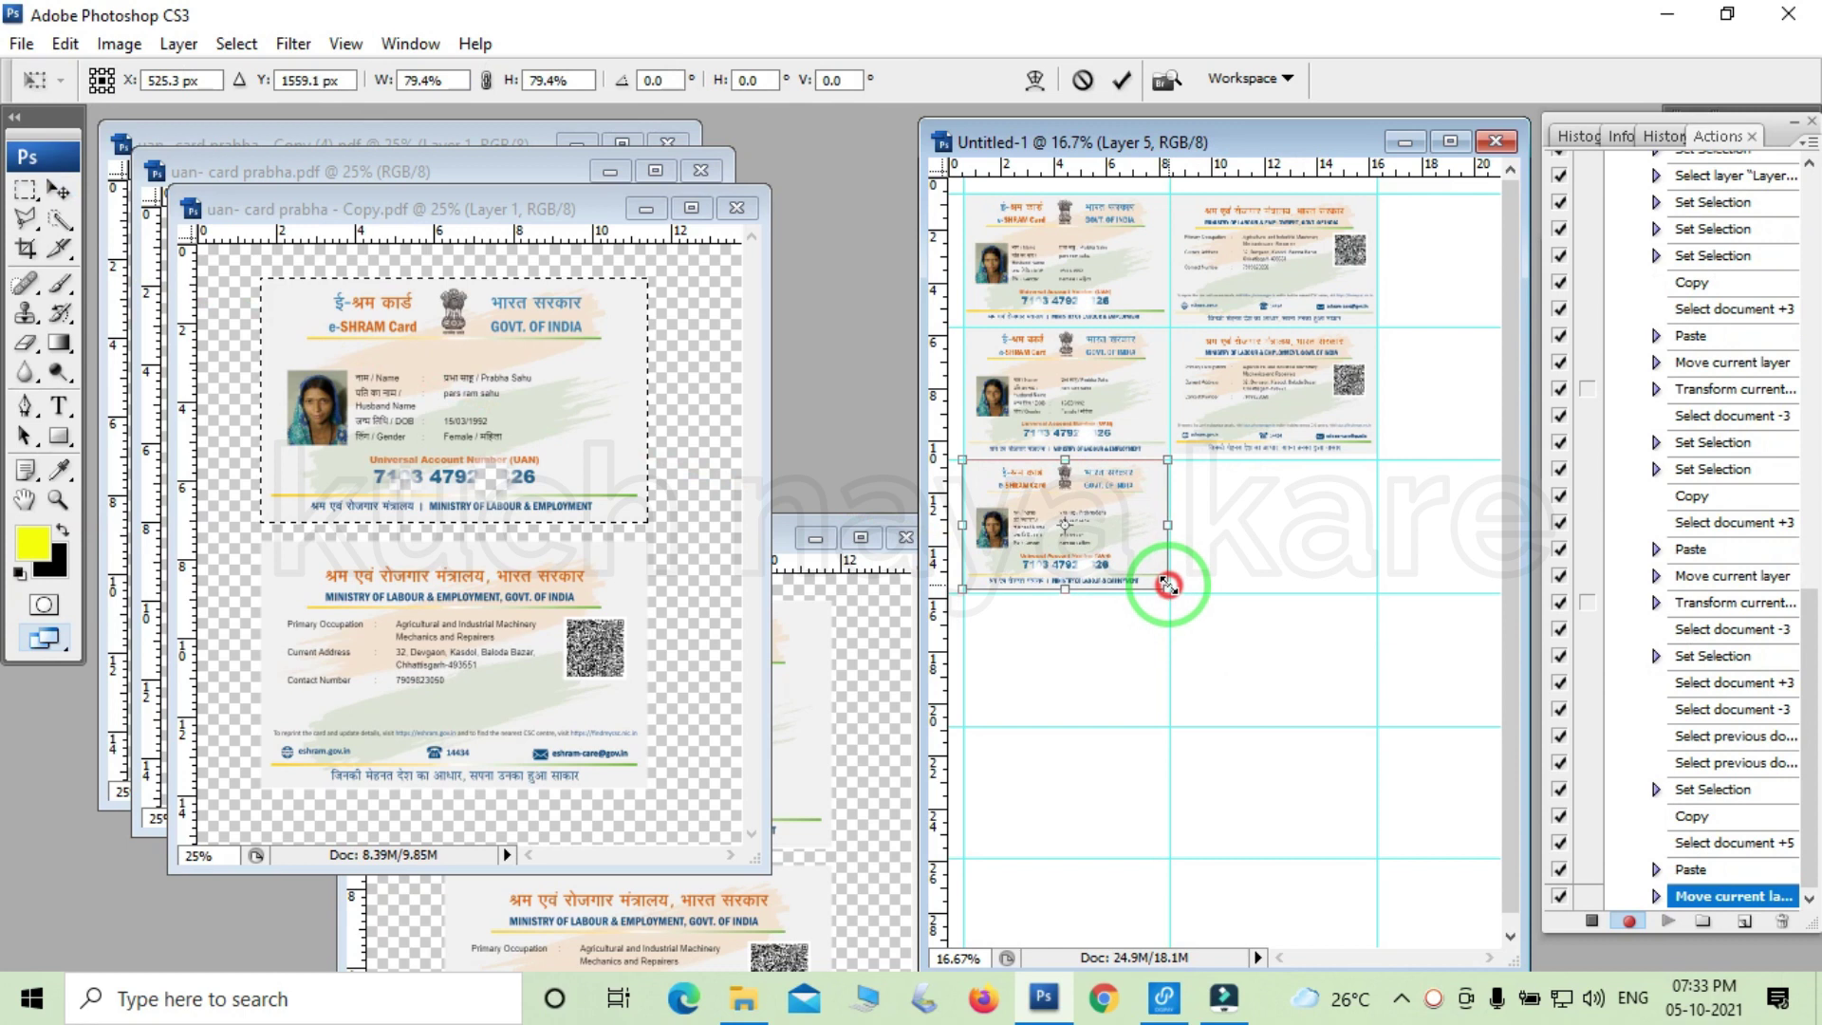
pyautogui.press('Return')
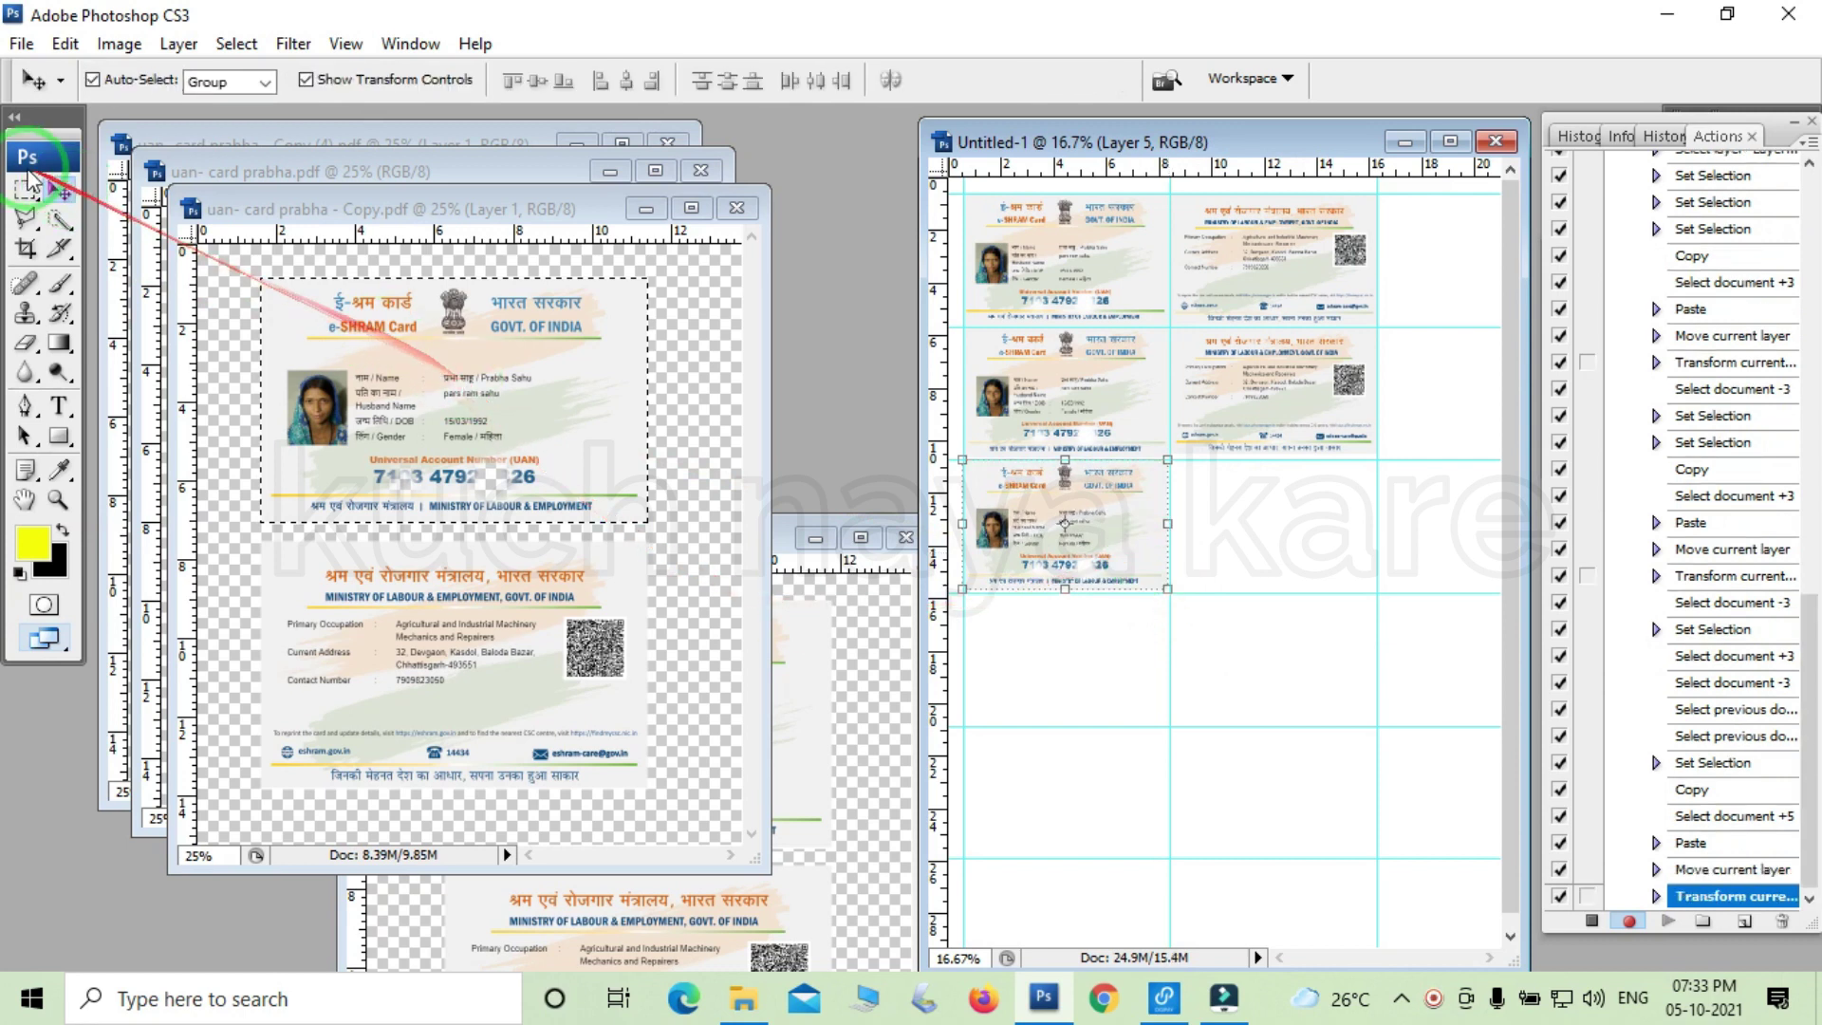
# Copy the lower card back from Copy.pdf and paste it into the third-row right cell, shrunk to fit.
pyautogui.click(27, 189)
pyautogui.click(272, 253)
pyautogui.click(263, 546)
pyautogui.moveTo(264, 545); pyautogui.dragTo(644, 788)
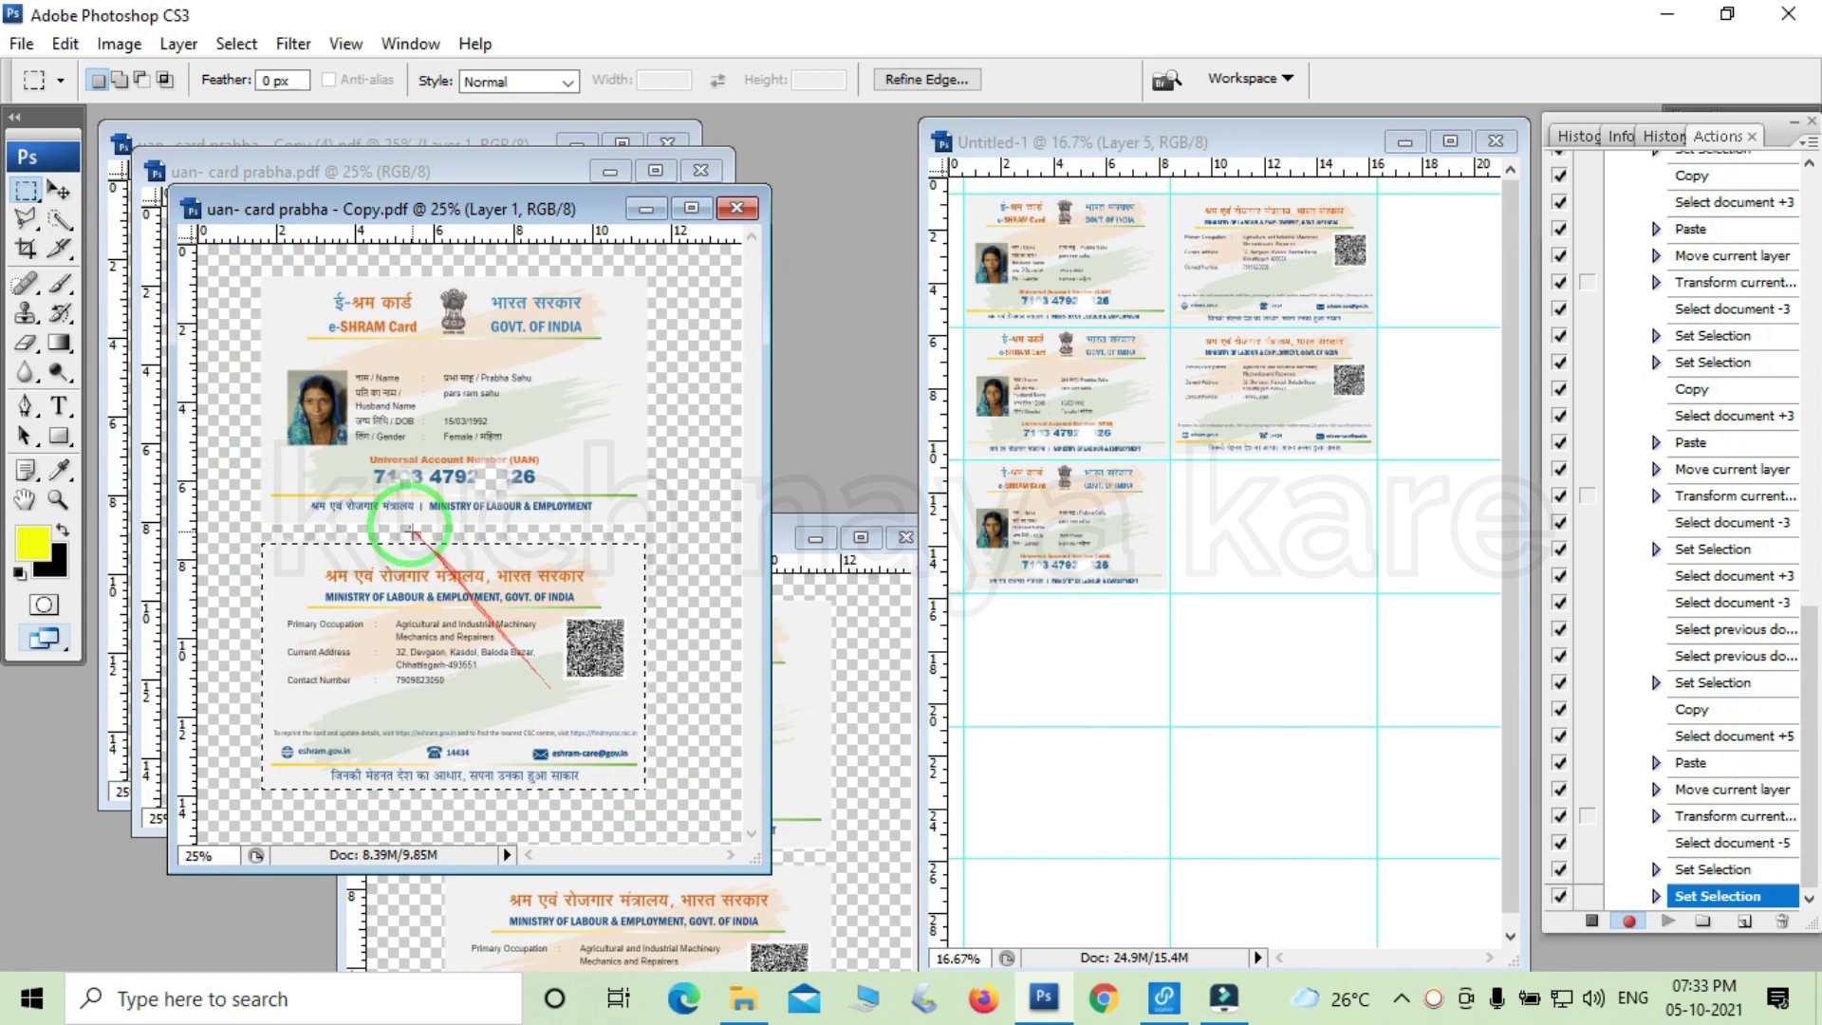
pyautogui.click(59, 193)
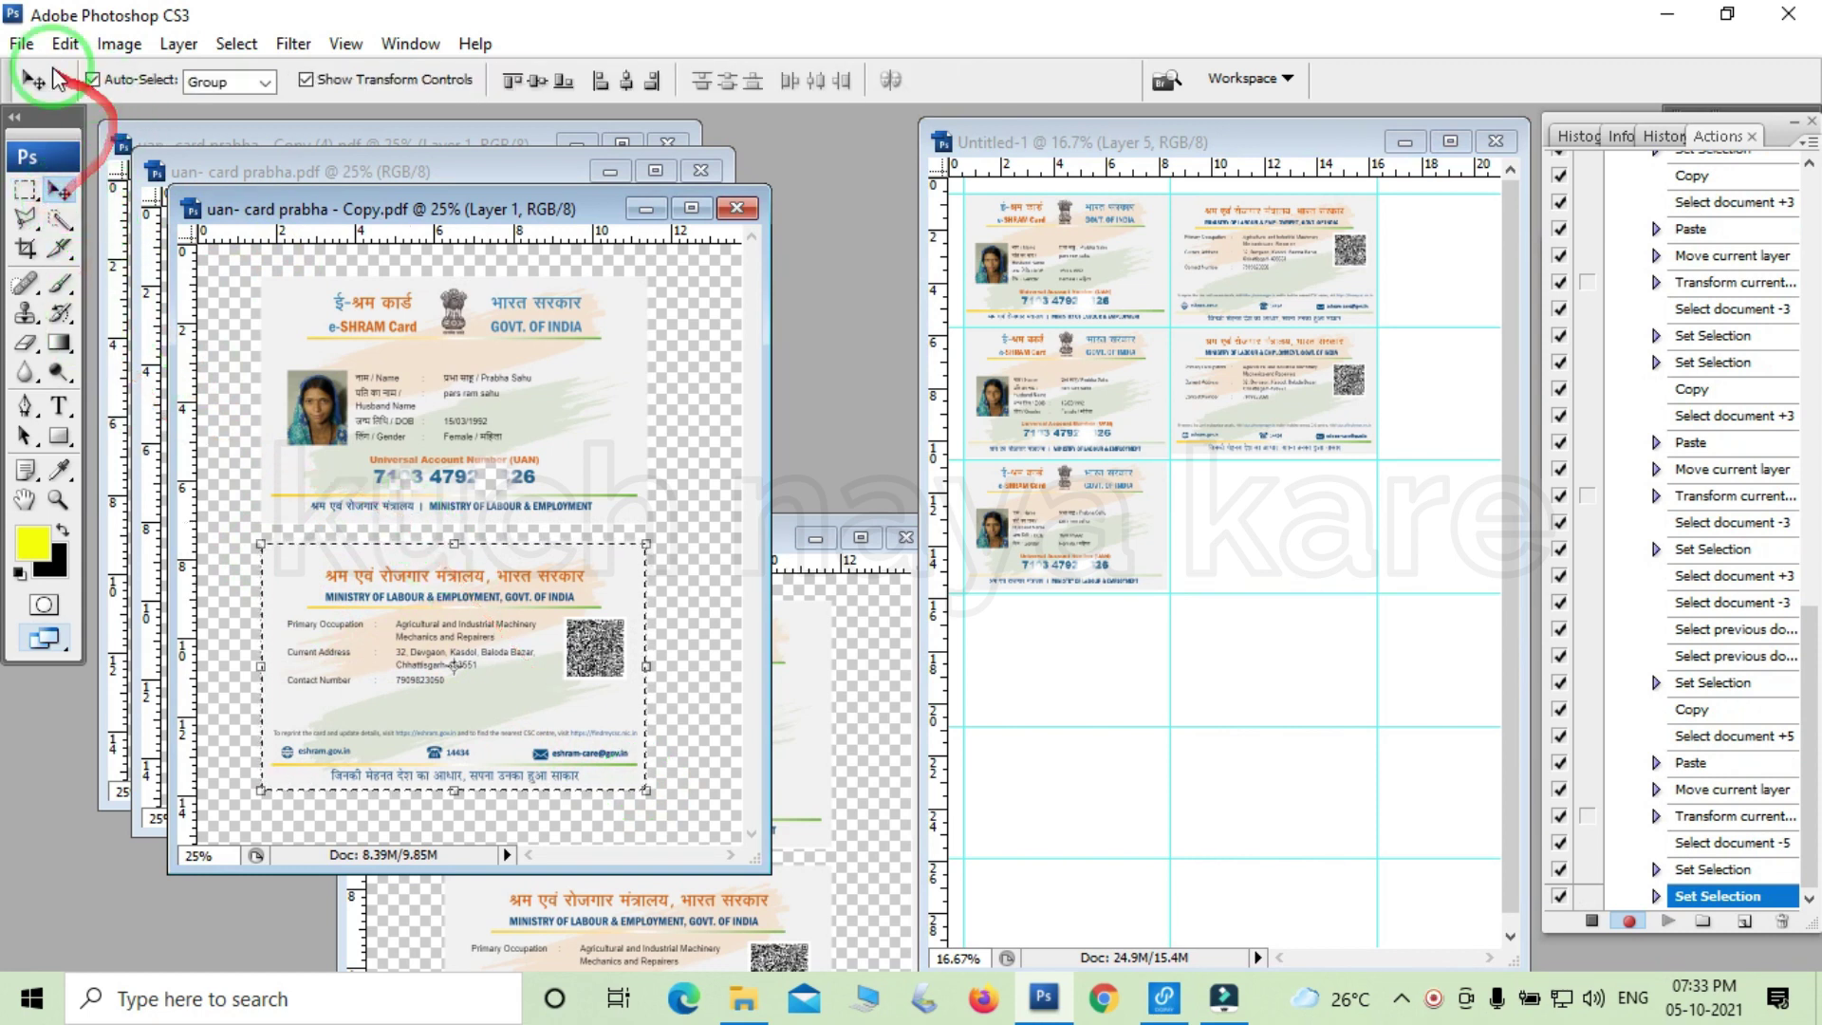
pyautogui.click(64, 44)
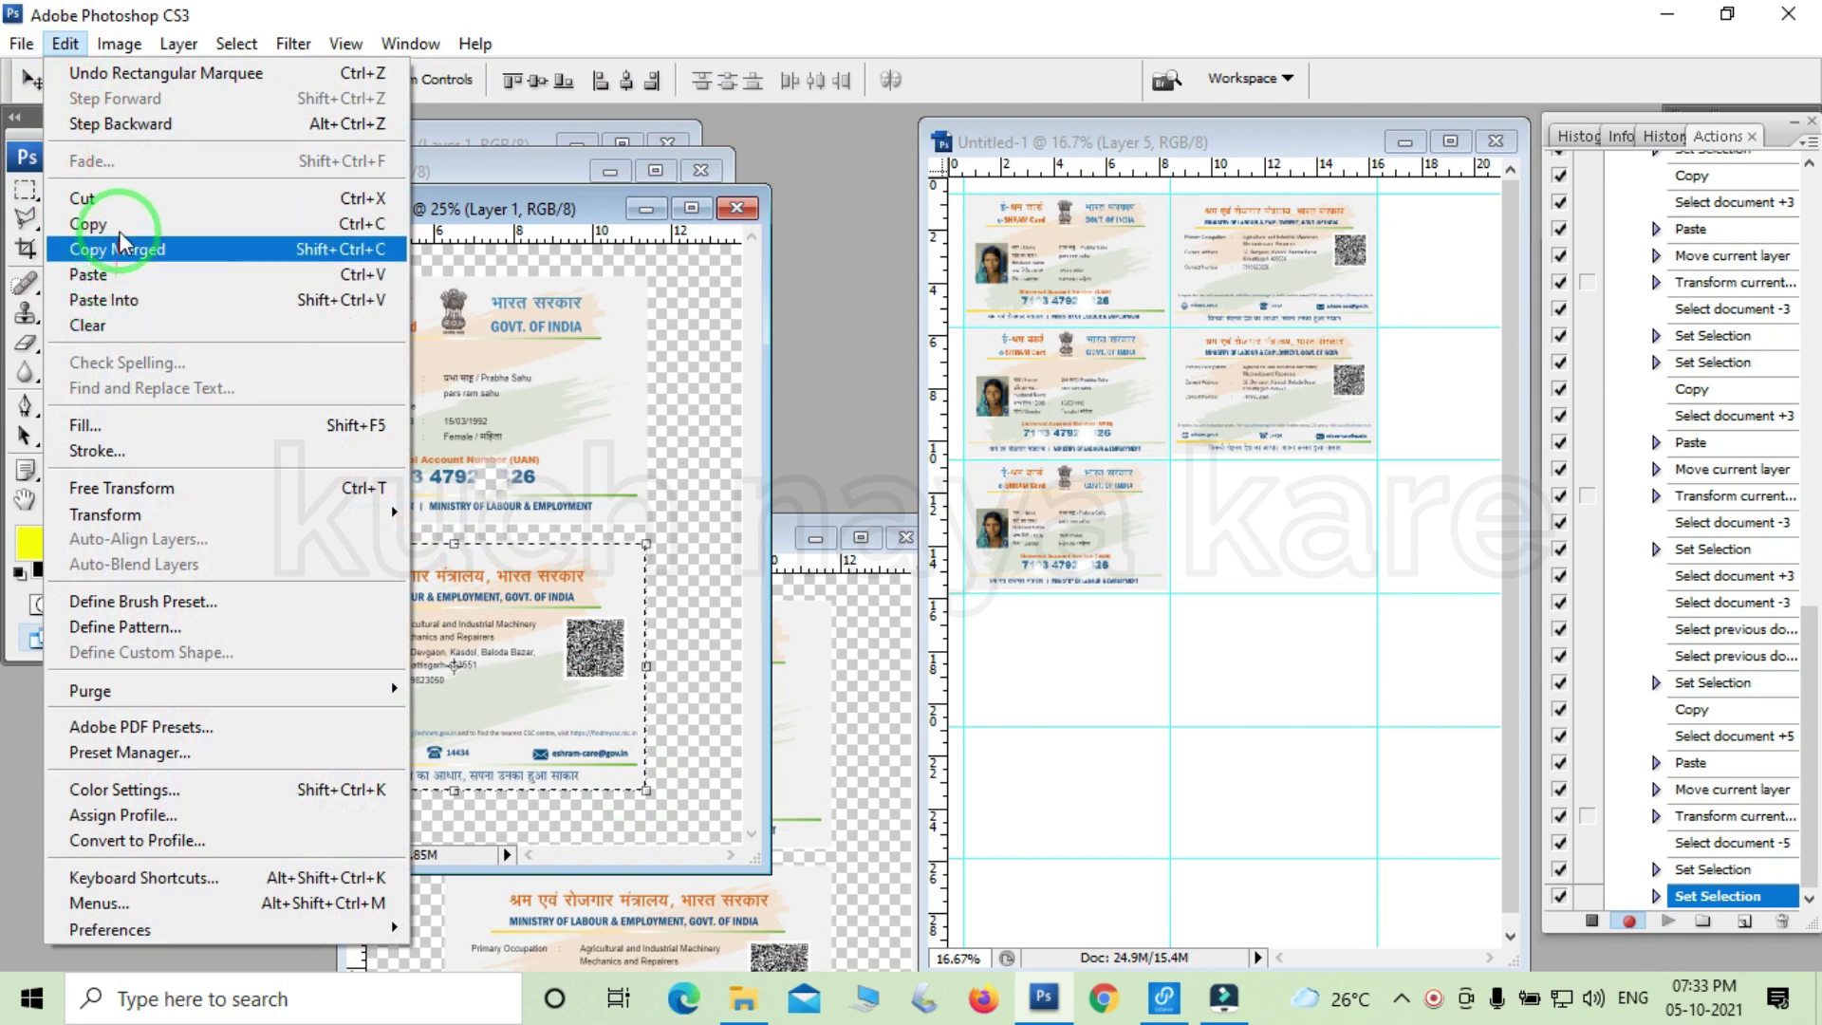
pyautogui.click(88, 224)
pyautogui.click(1373, 532)
pyautogui.hotkey('ctrl', 'v')
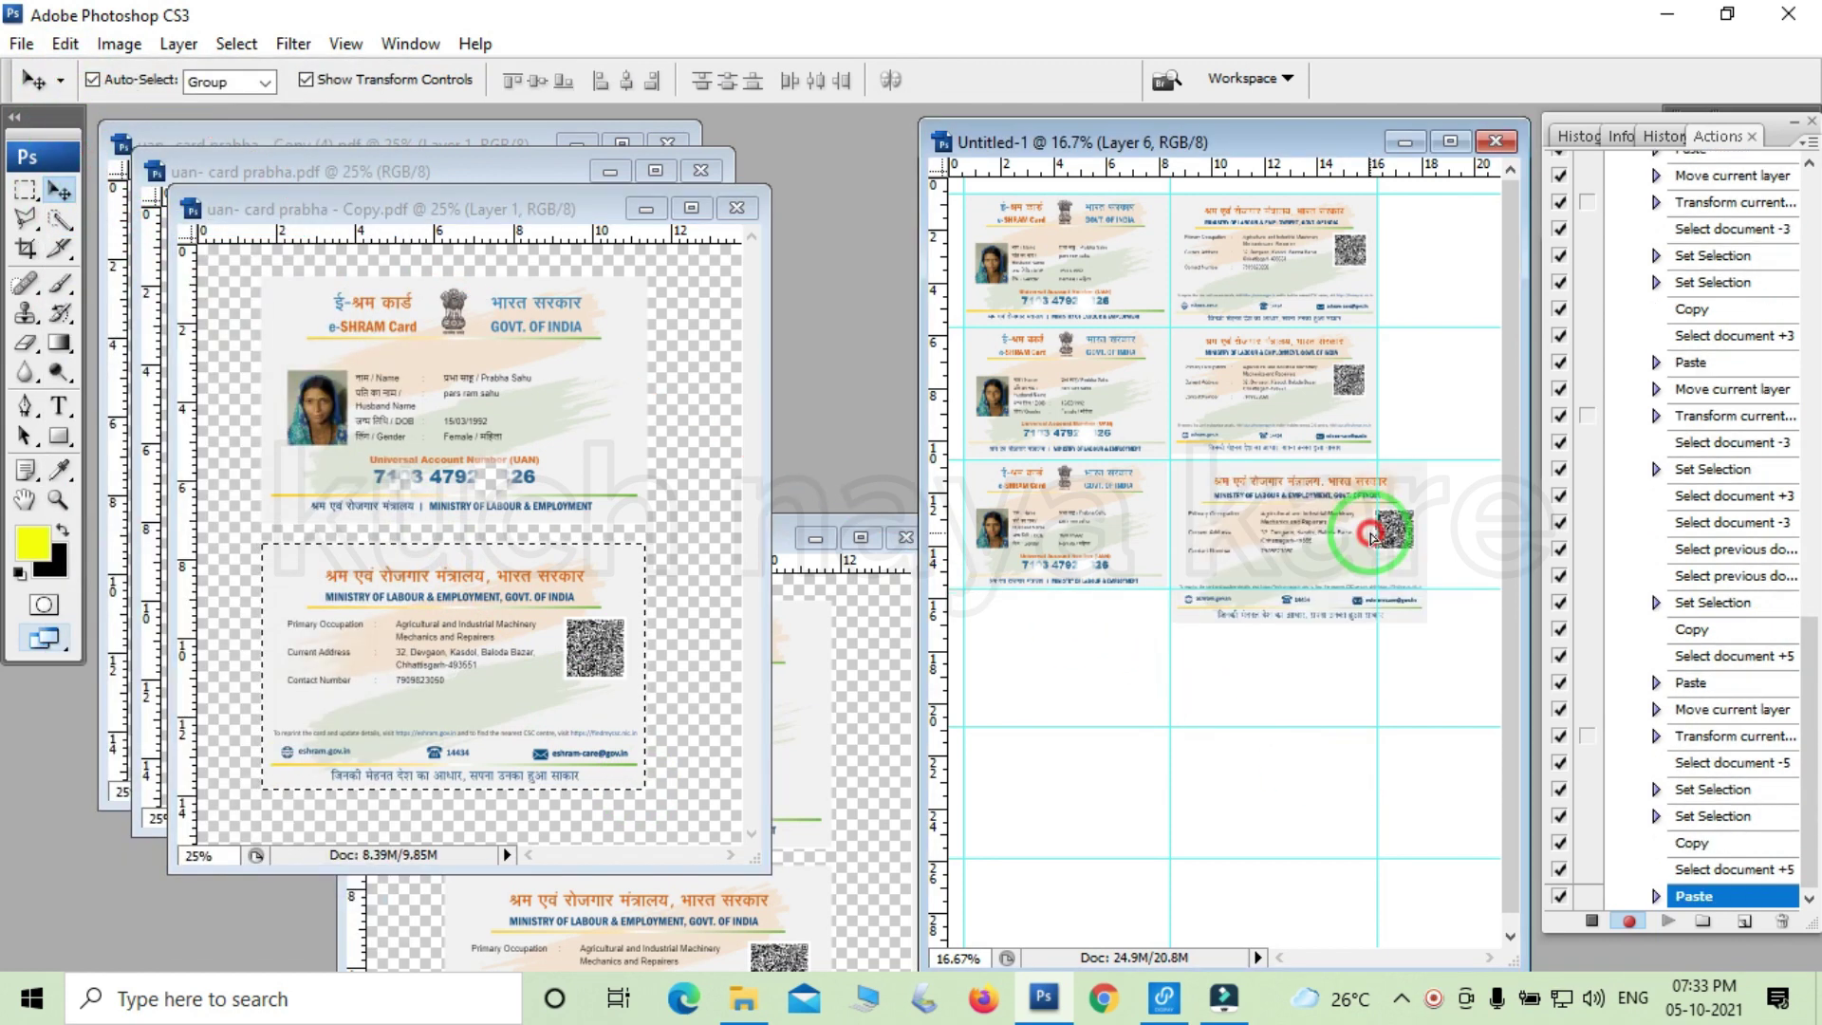
pyautogui.moveTo(1430, 626); pyautogui.dragTo(1388, 594)
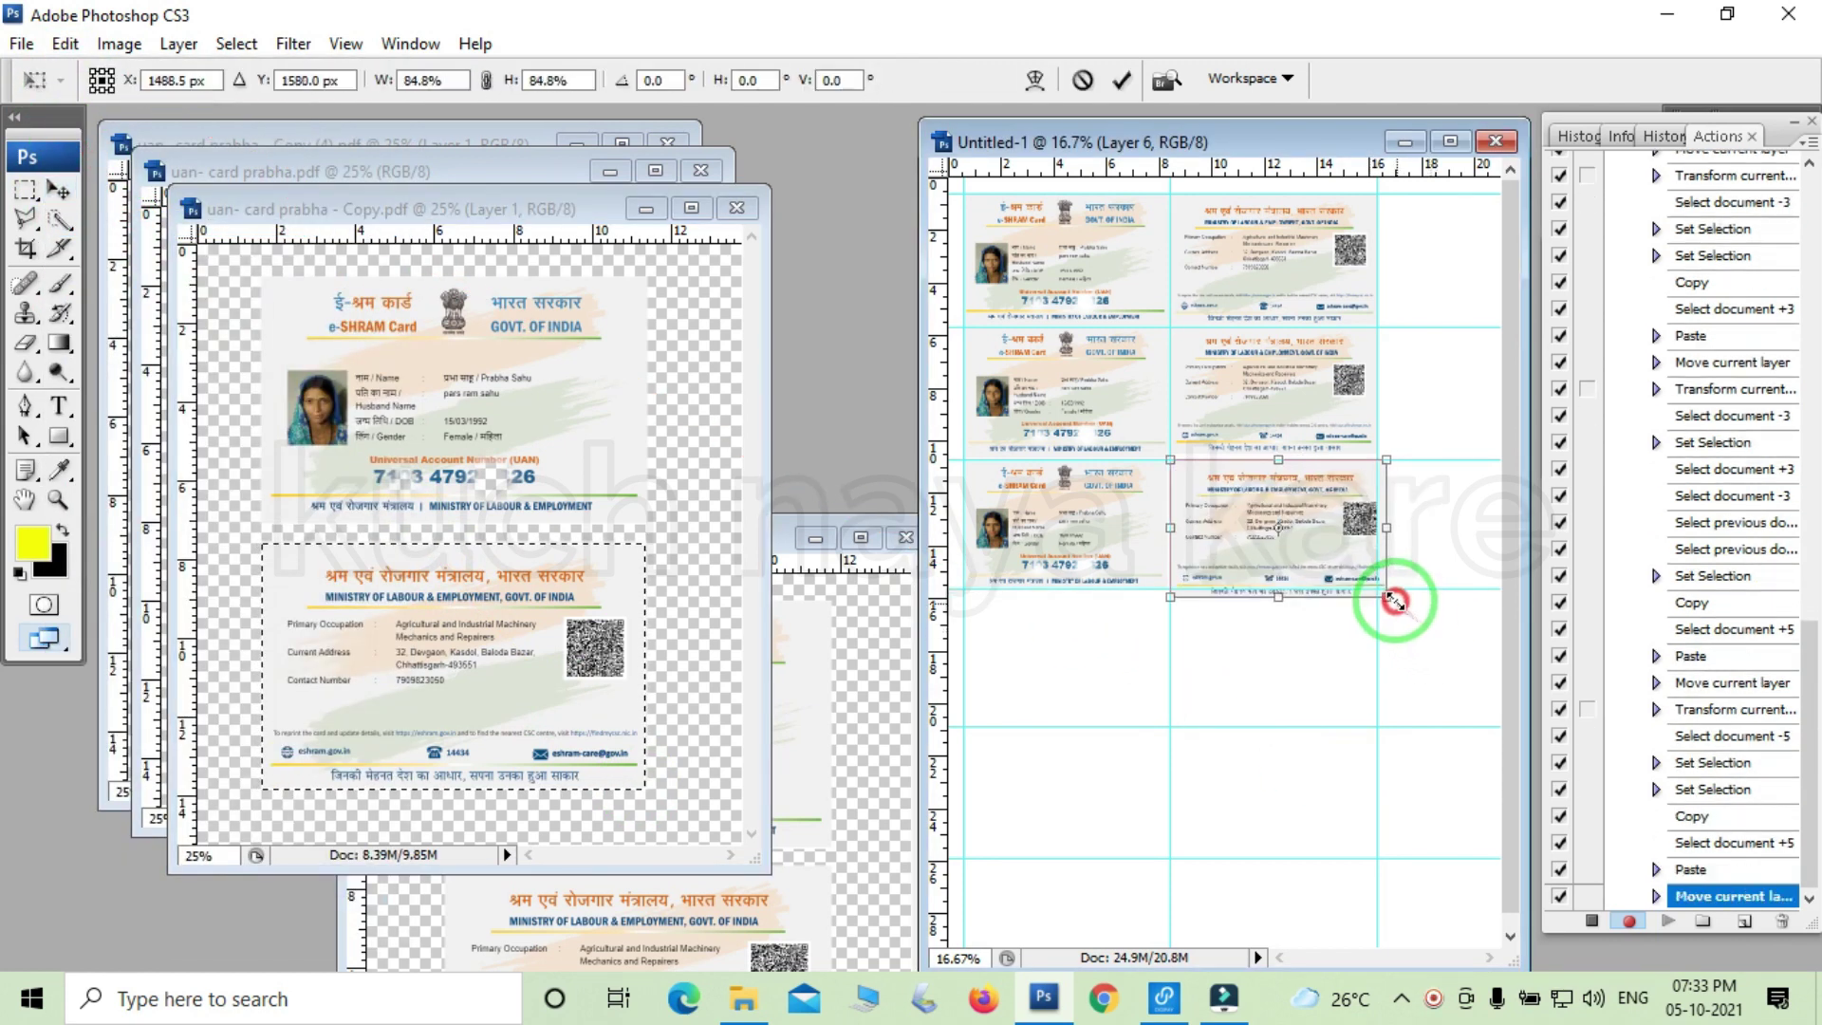
pyautogui.doubleClick(1331, 568)
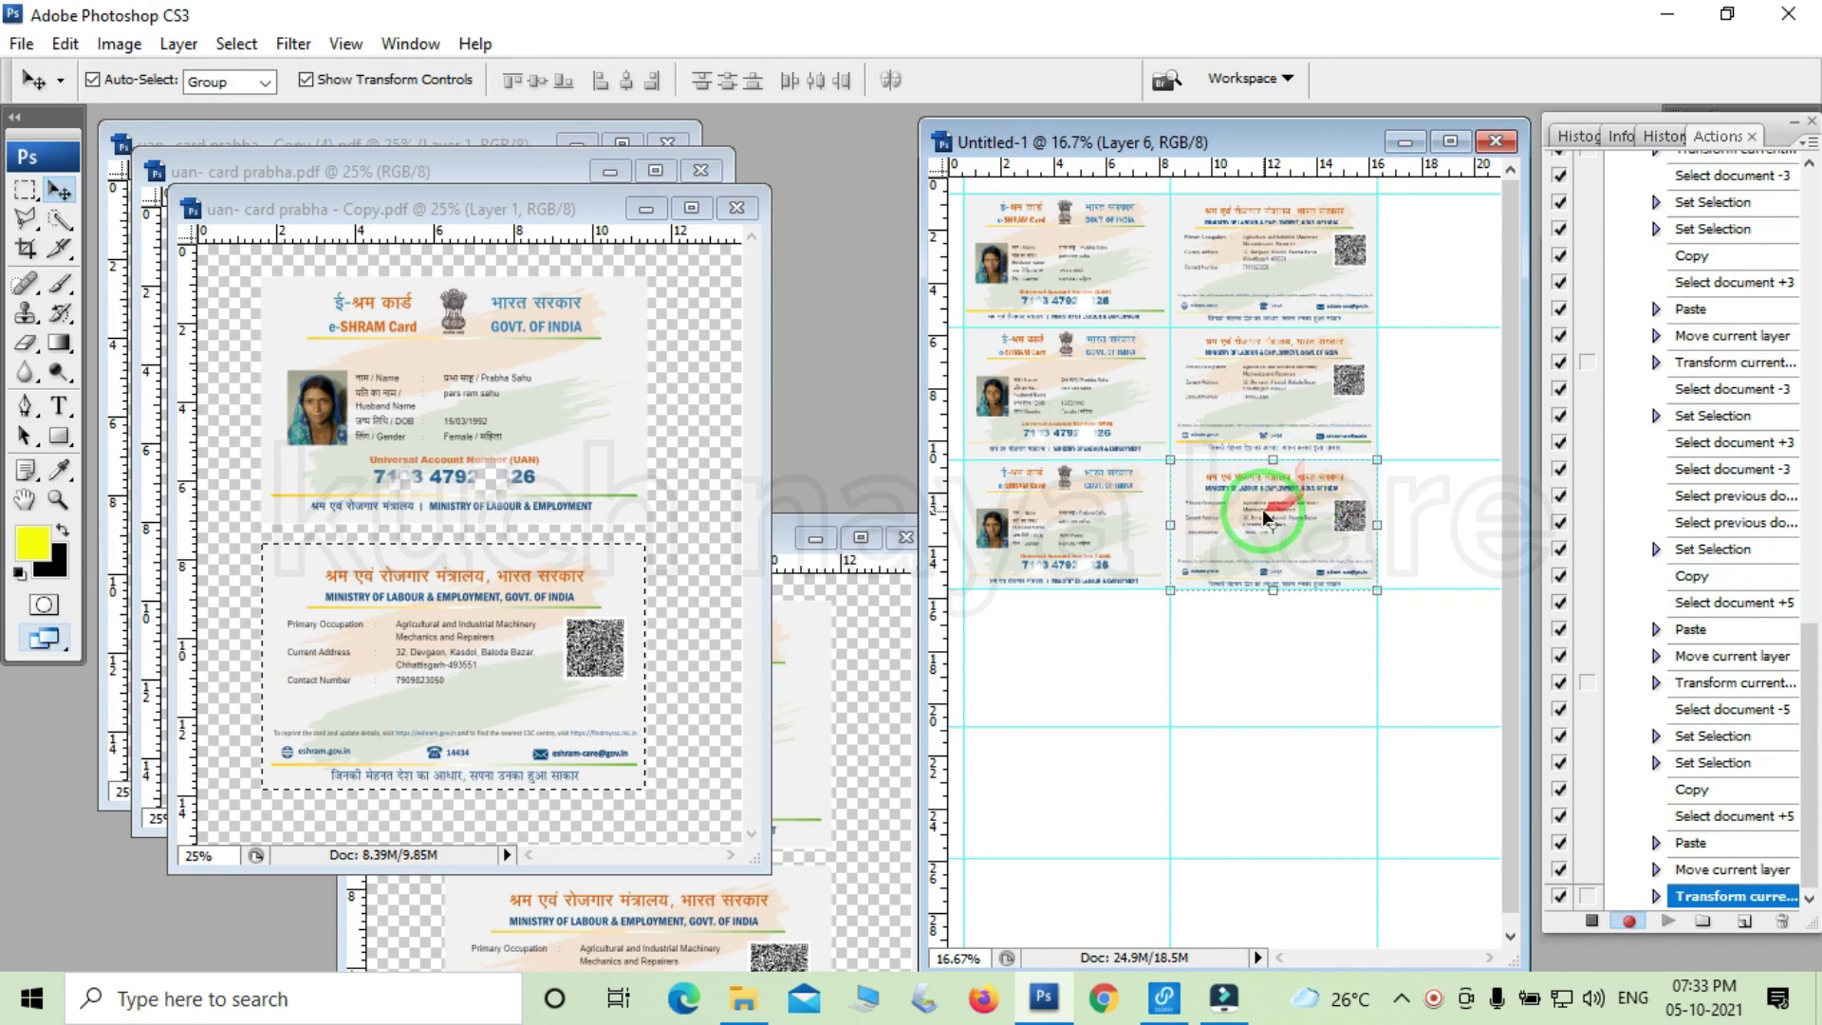
# Copy the card from uan- card prabha.pdf and paste it into the Untitled-1 grid.
pyautogui.click(26, 190)
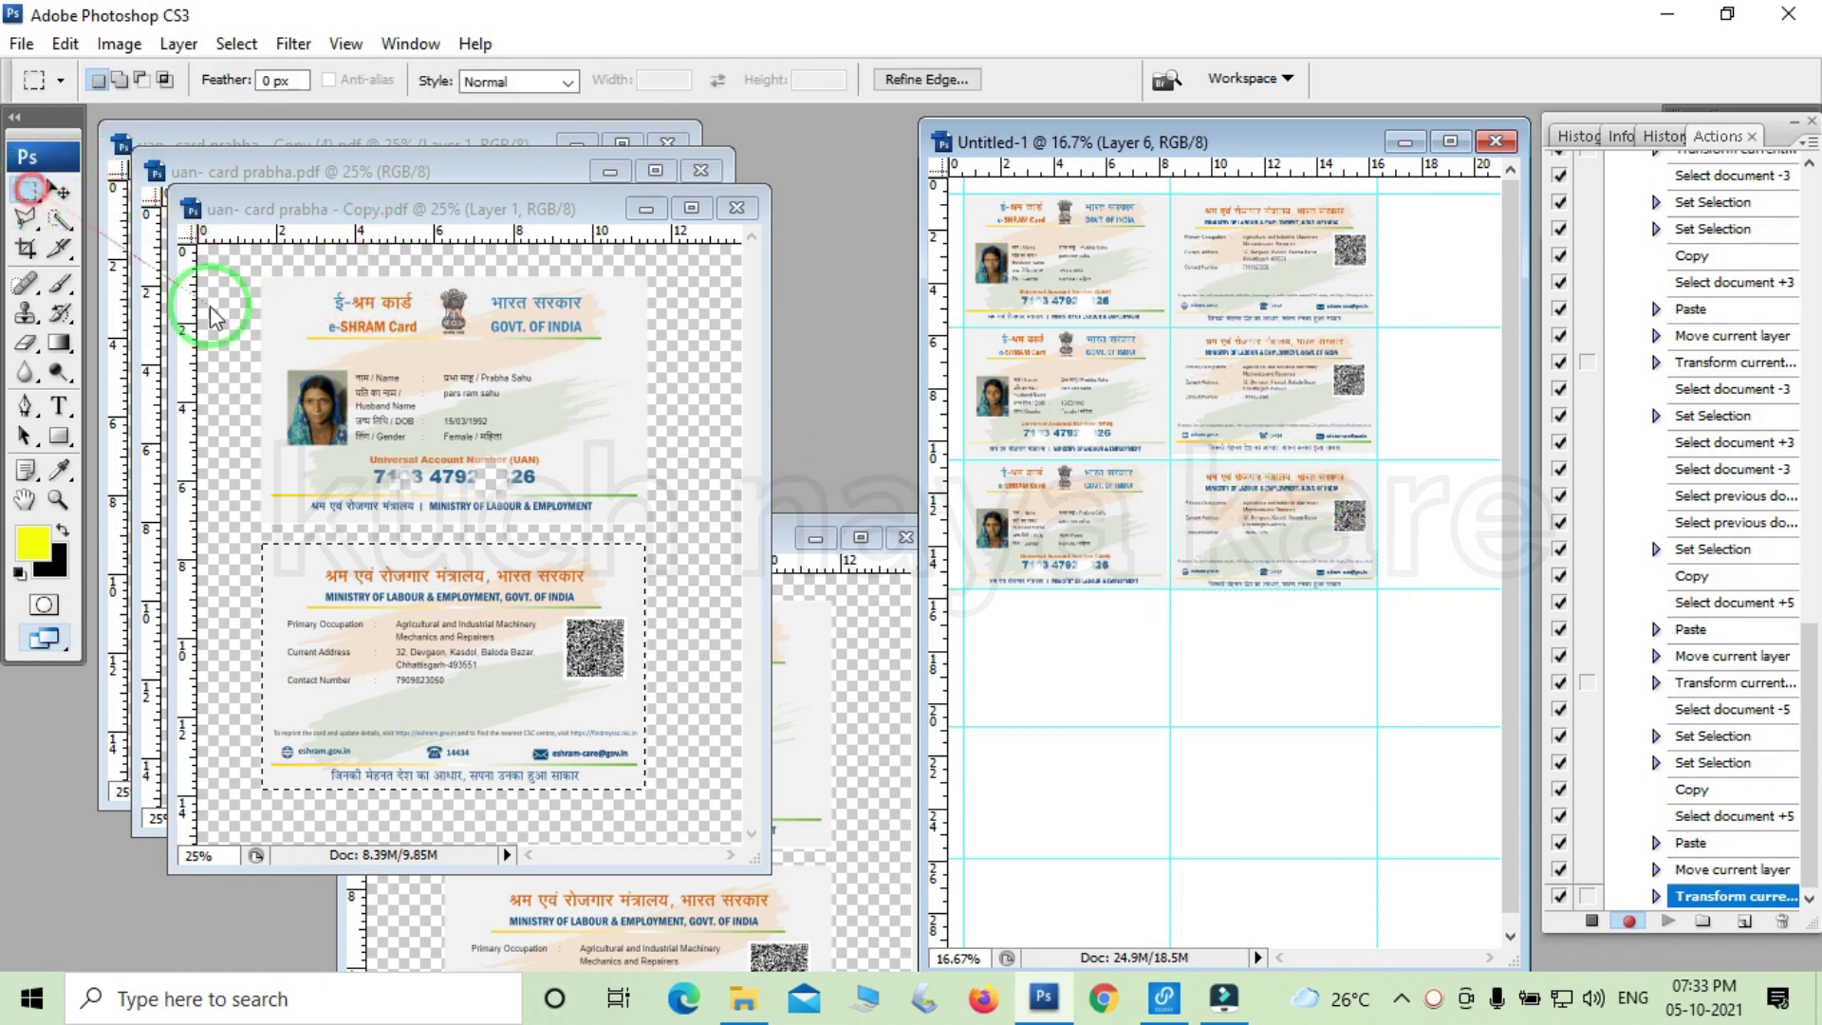
pyautogui.click(216, 317)
pyautogui.click(62, 190)
pyautogui.moveTo(322, 227); pyautogui.dragTo(385, 474)
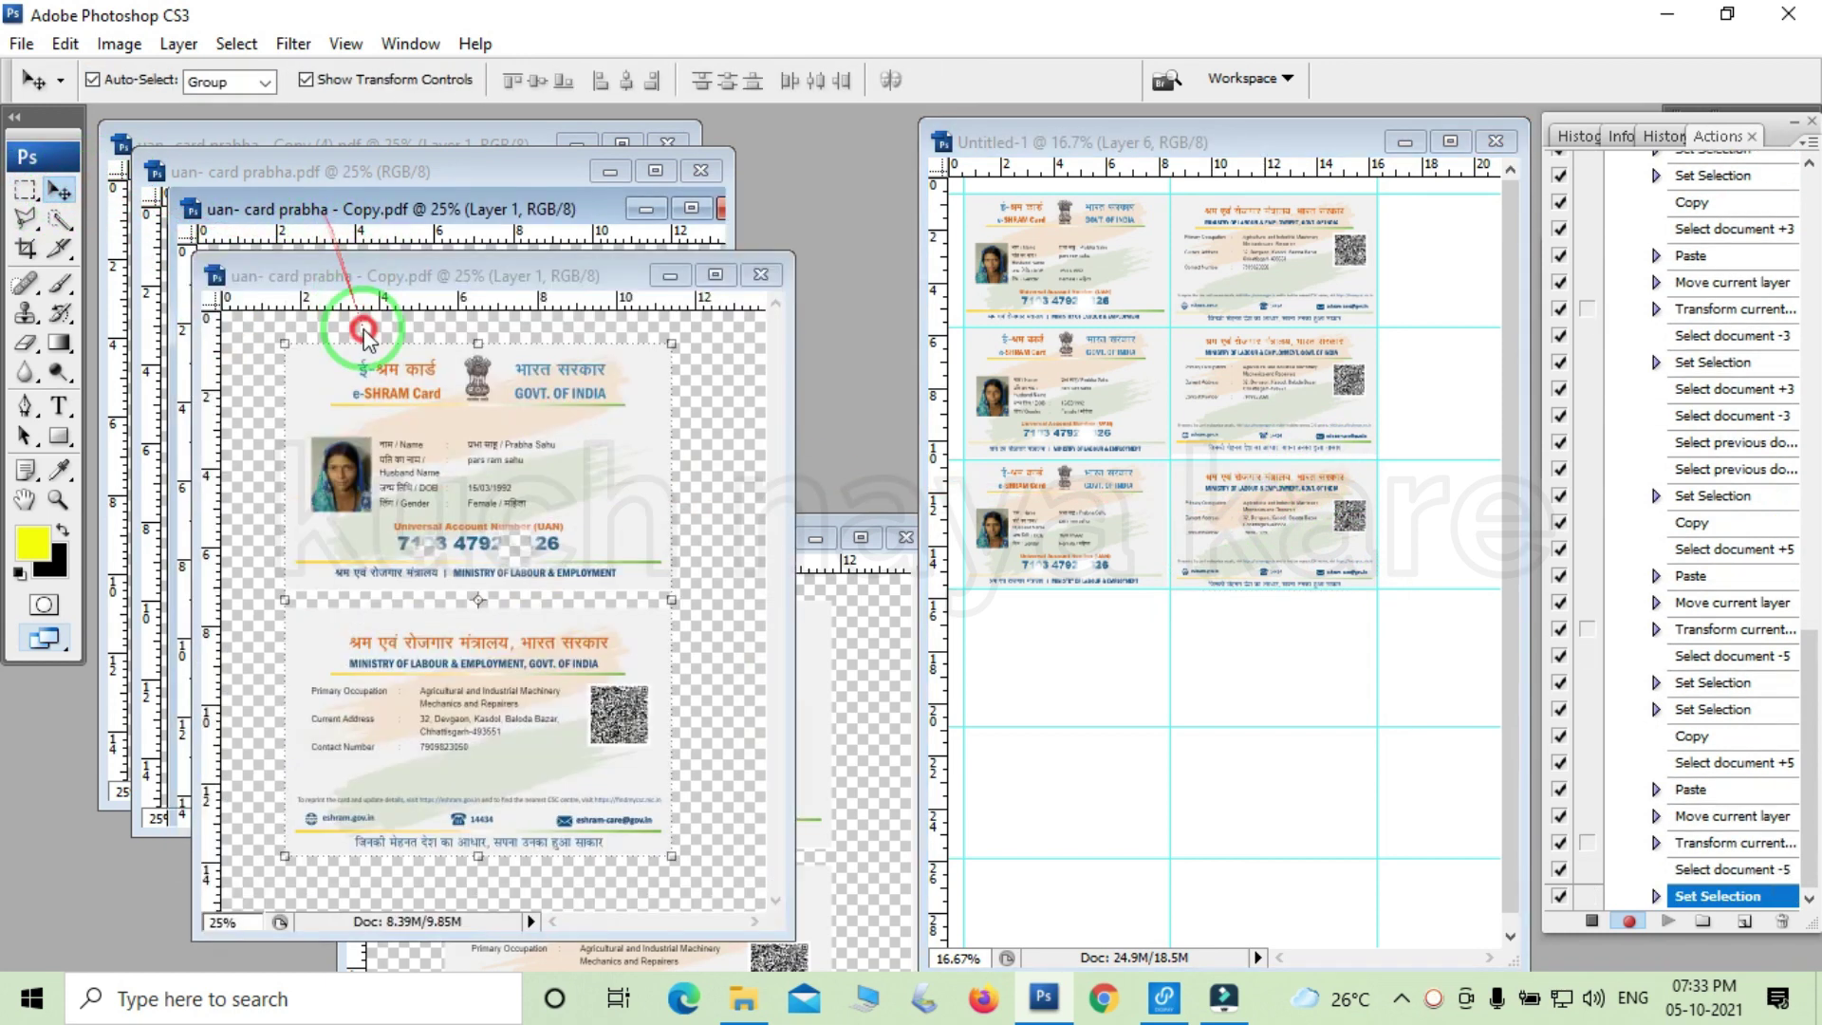
pyautogui.click(366, 175)
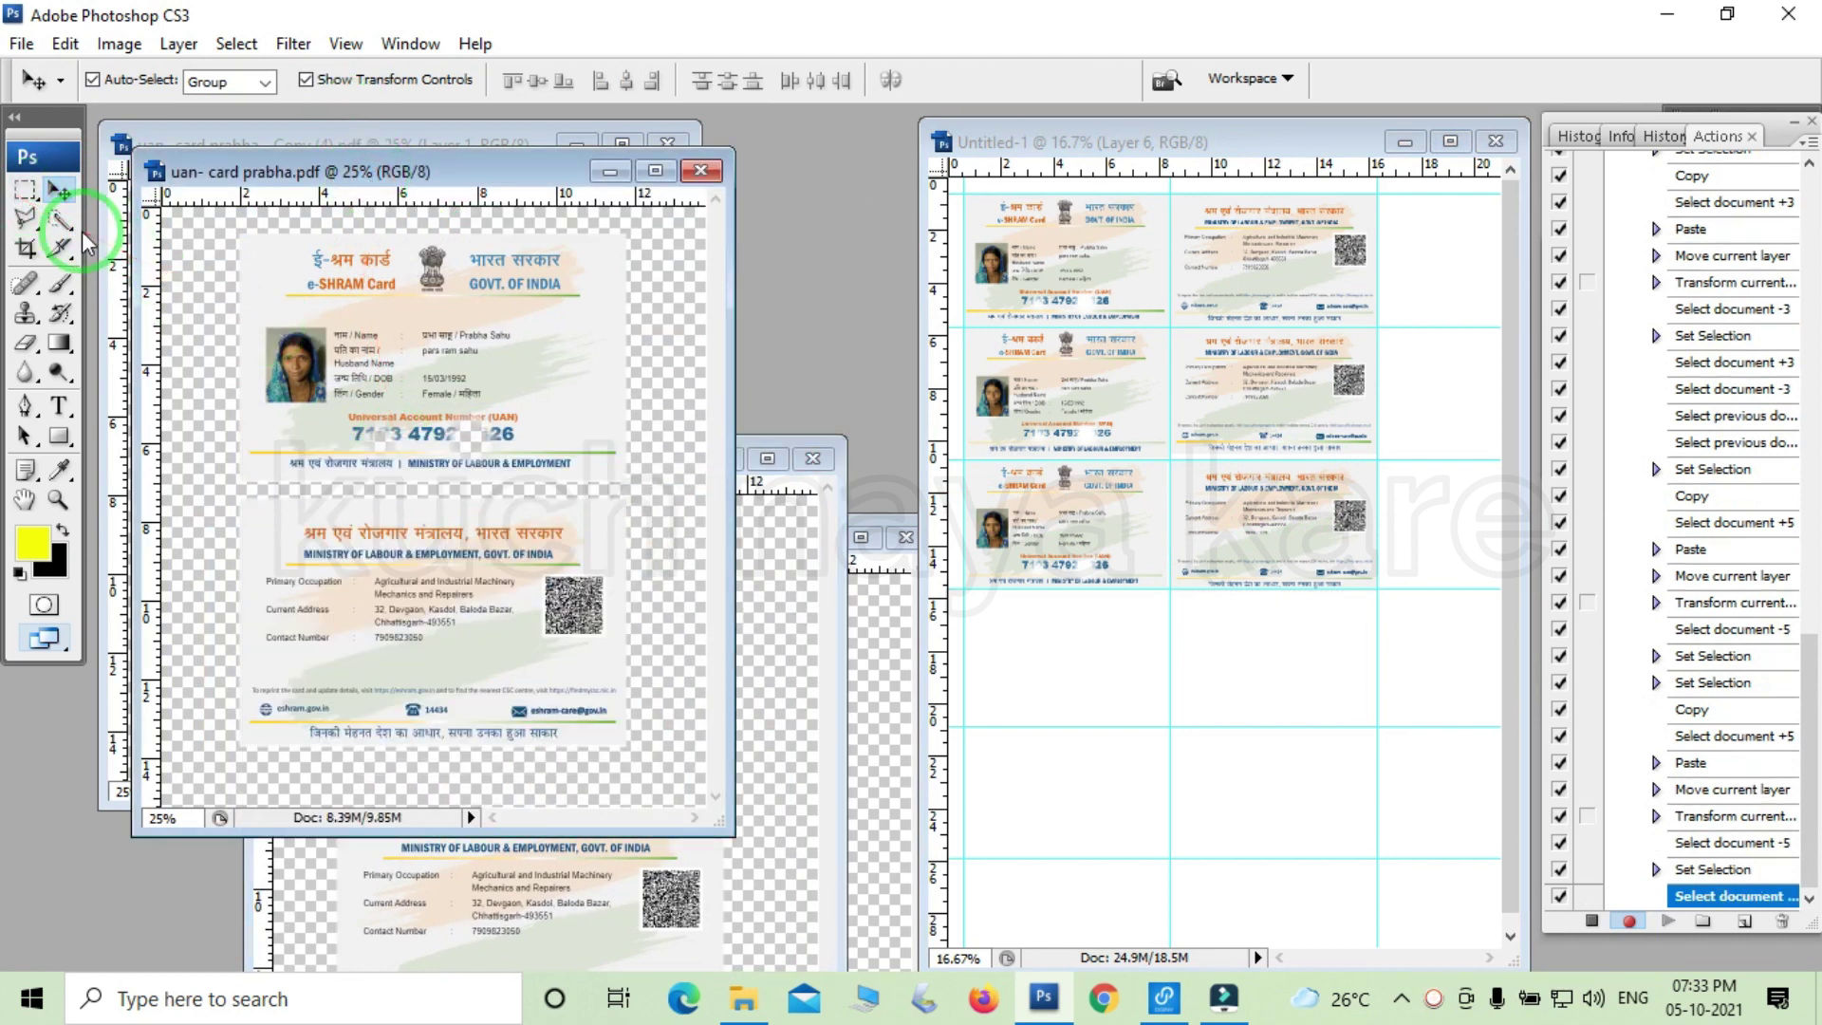
pyautogui.click(64, 44)
pyautogui.click(142, 220)
pyautogui.click(1257, 842)
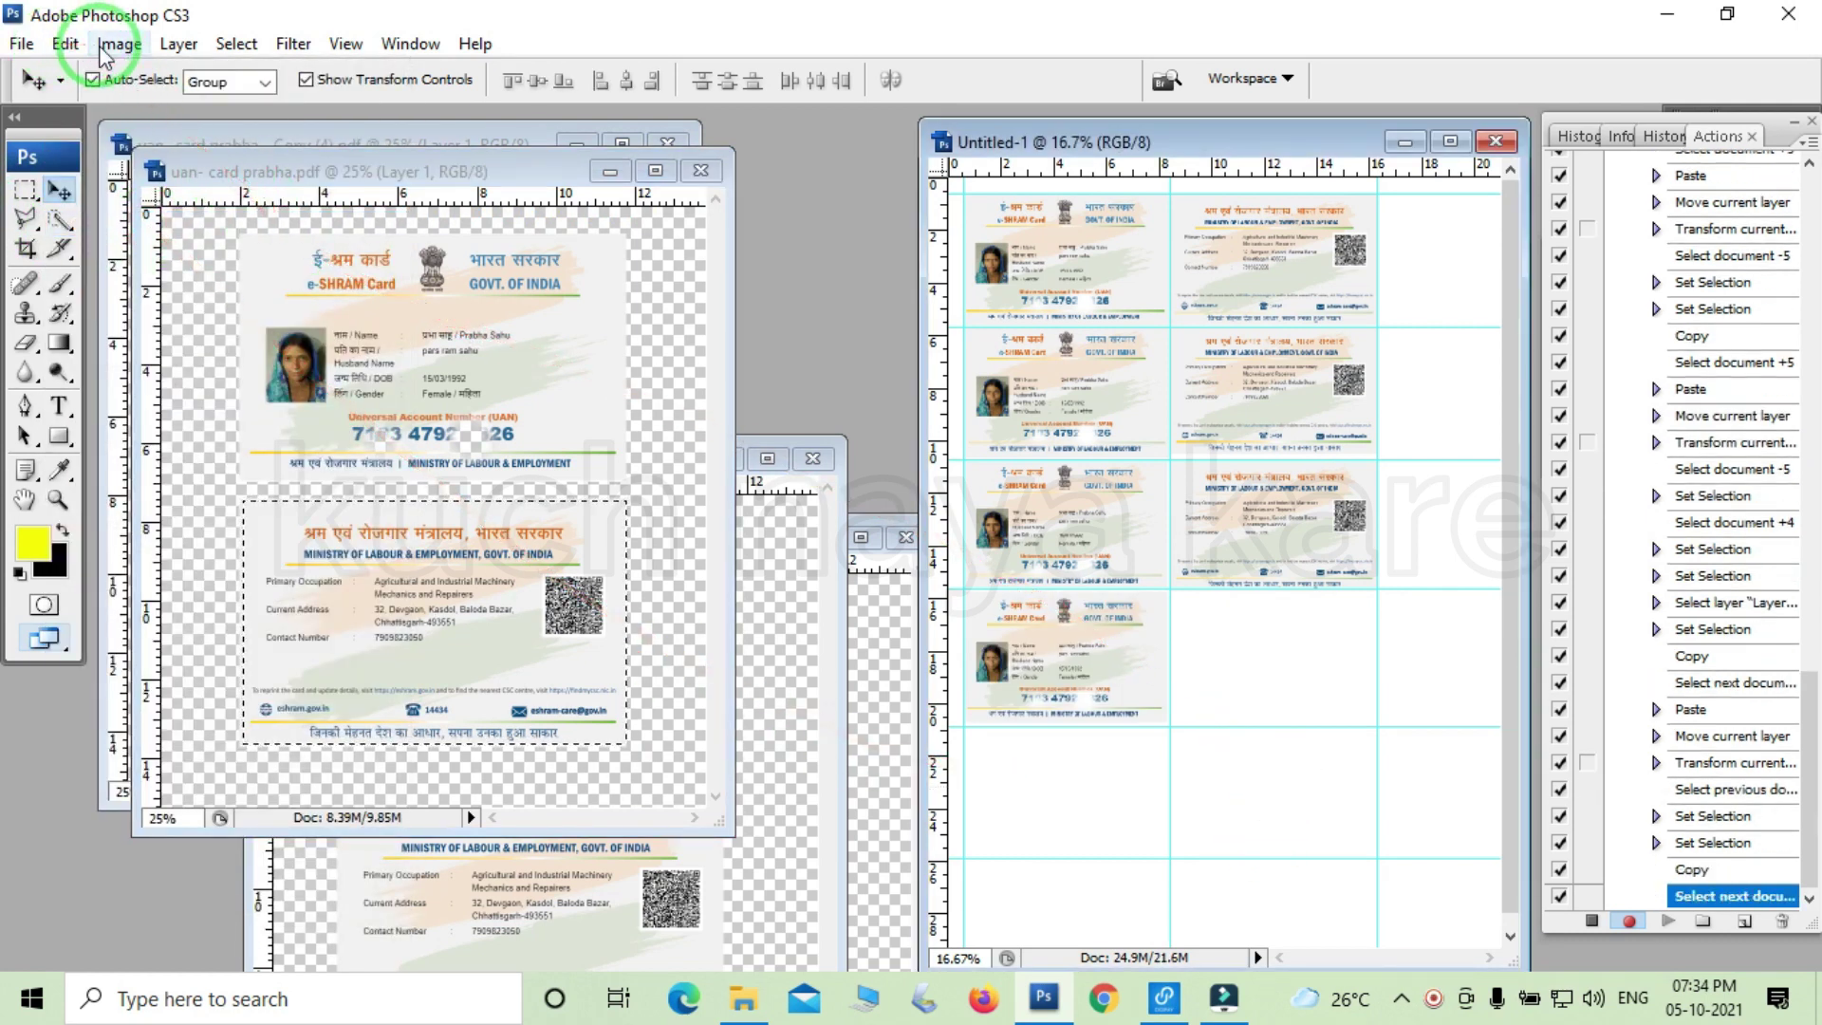
pyautogui.click(65, 44)
# Paste the fourth-row card into the grid and scale it to 82%.
pyautogui.click(121, 274)
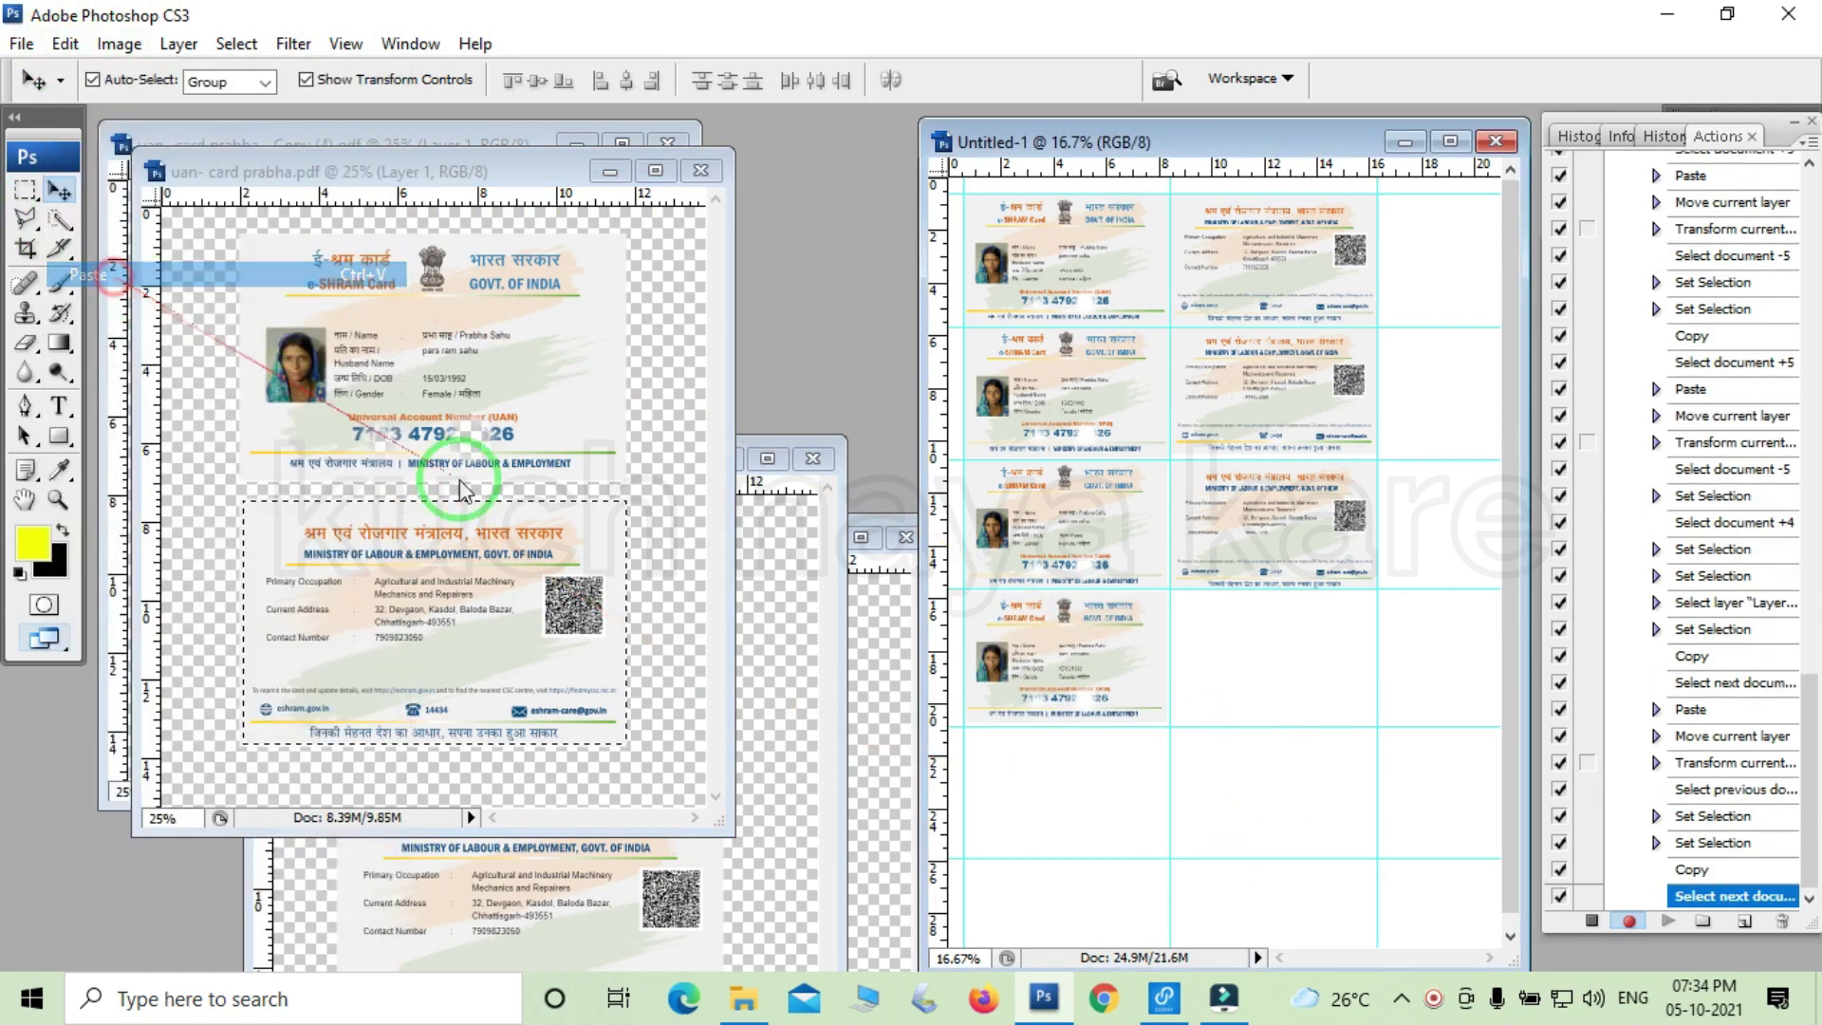
pyautogui.hotkey('ctrl', 't')
pyautogui.moveTo(1422, 752); pyautogui.dragTo(1386, 722)
pyautogui.doubleClick(1340, 669)
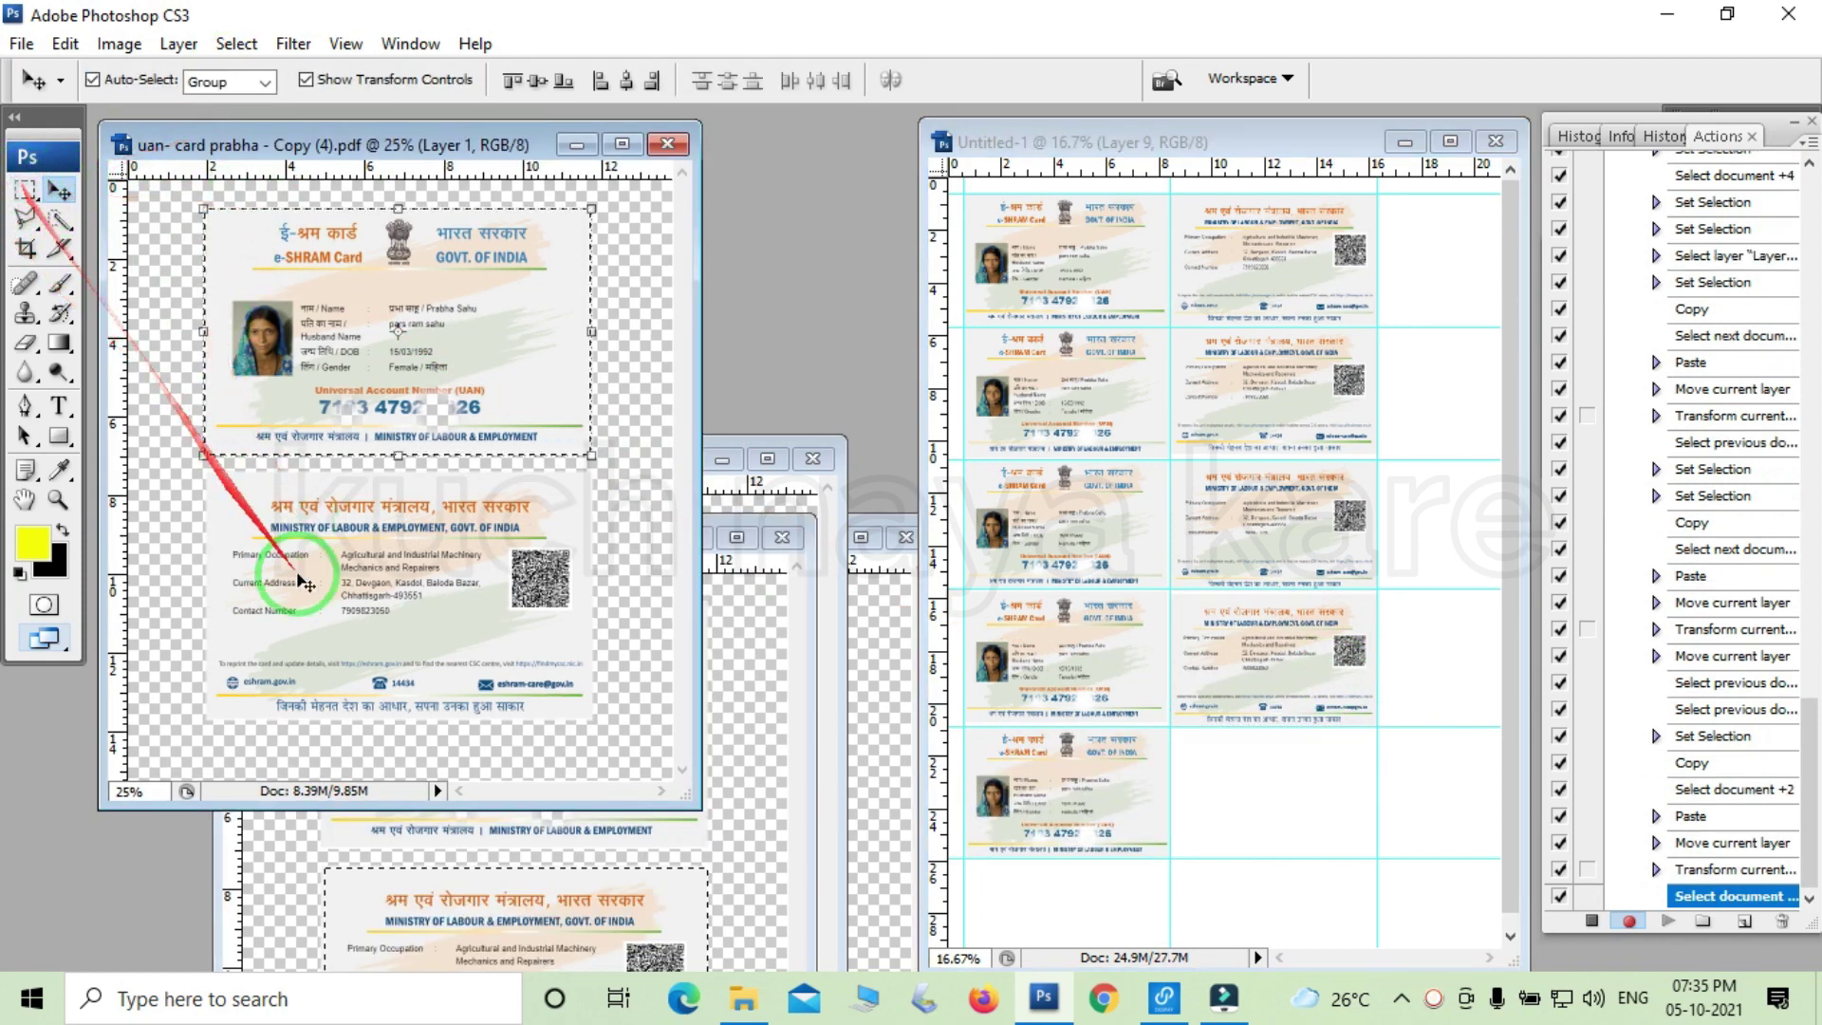
# Select the card back in Copy (4).pdf and place it in the fifth row's right cell.
pyautogui.click(26, 188)
pyautogui.click(229, 471)
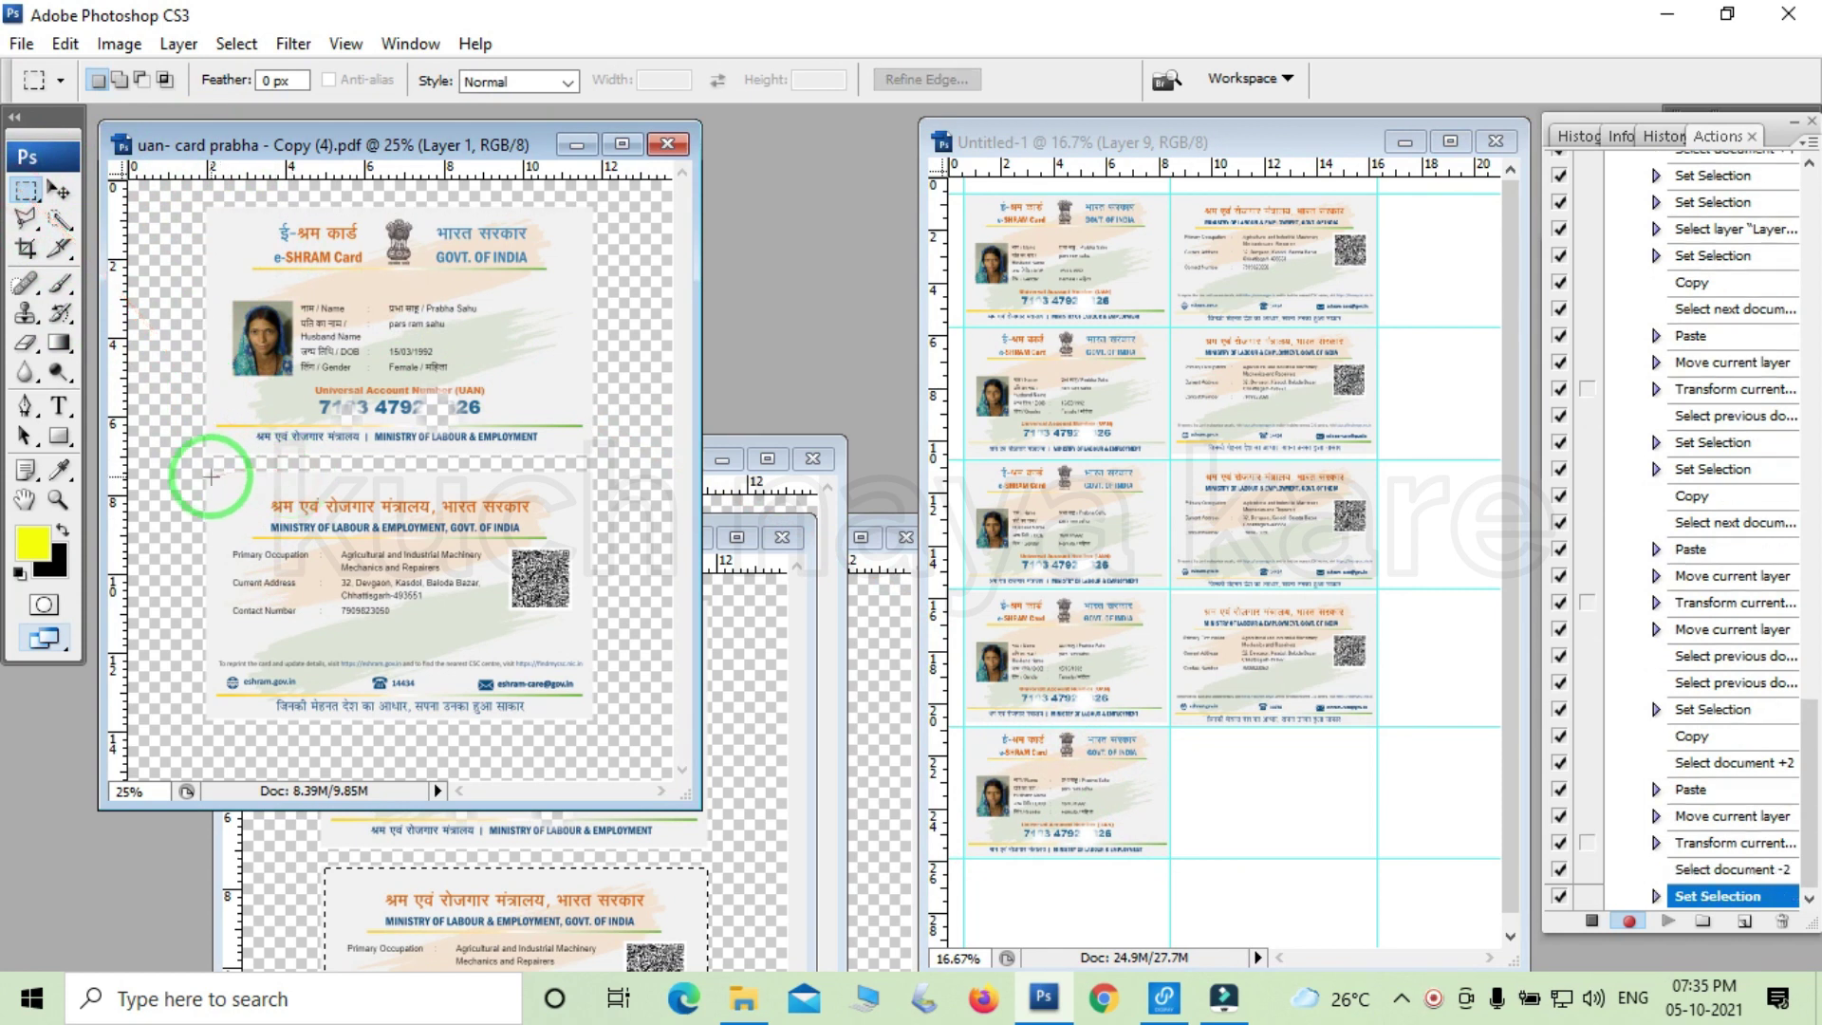
pyautogui.moveTo(326, 584); pyautogui.dragTo(593, 718)
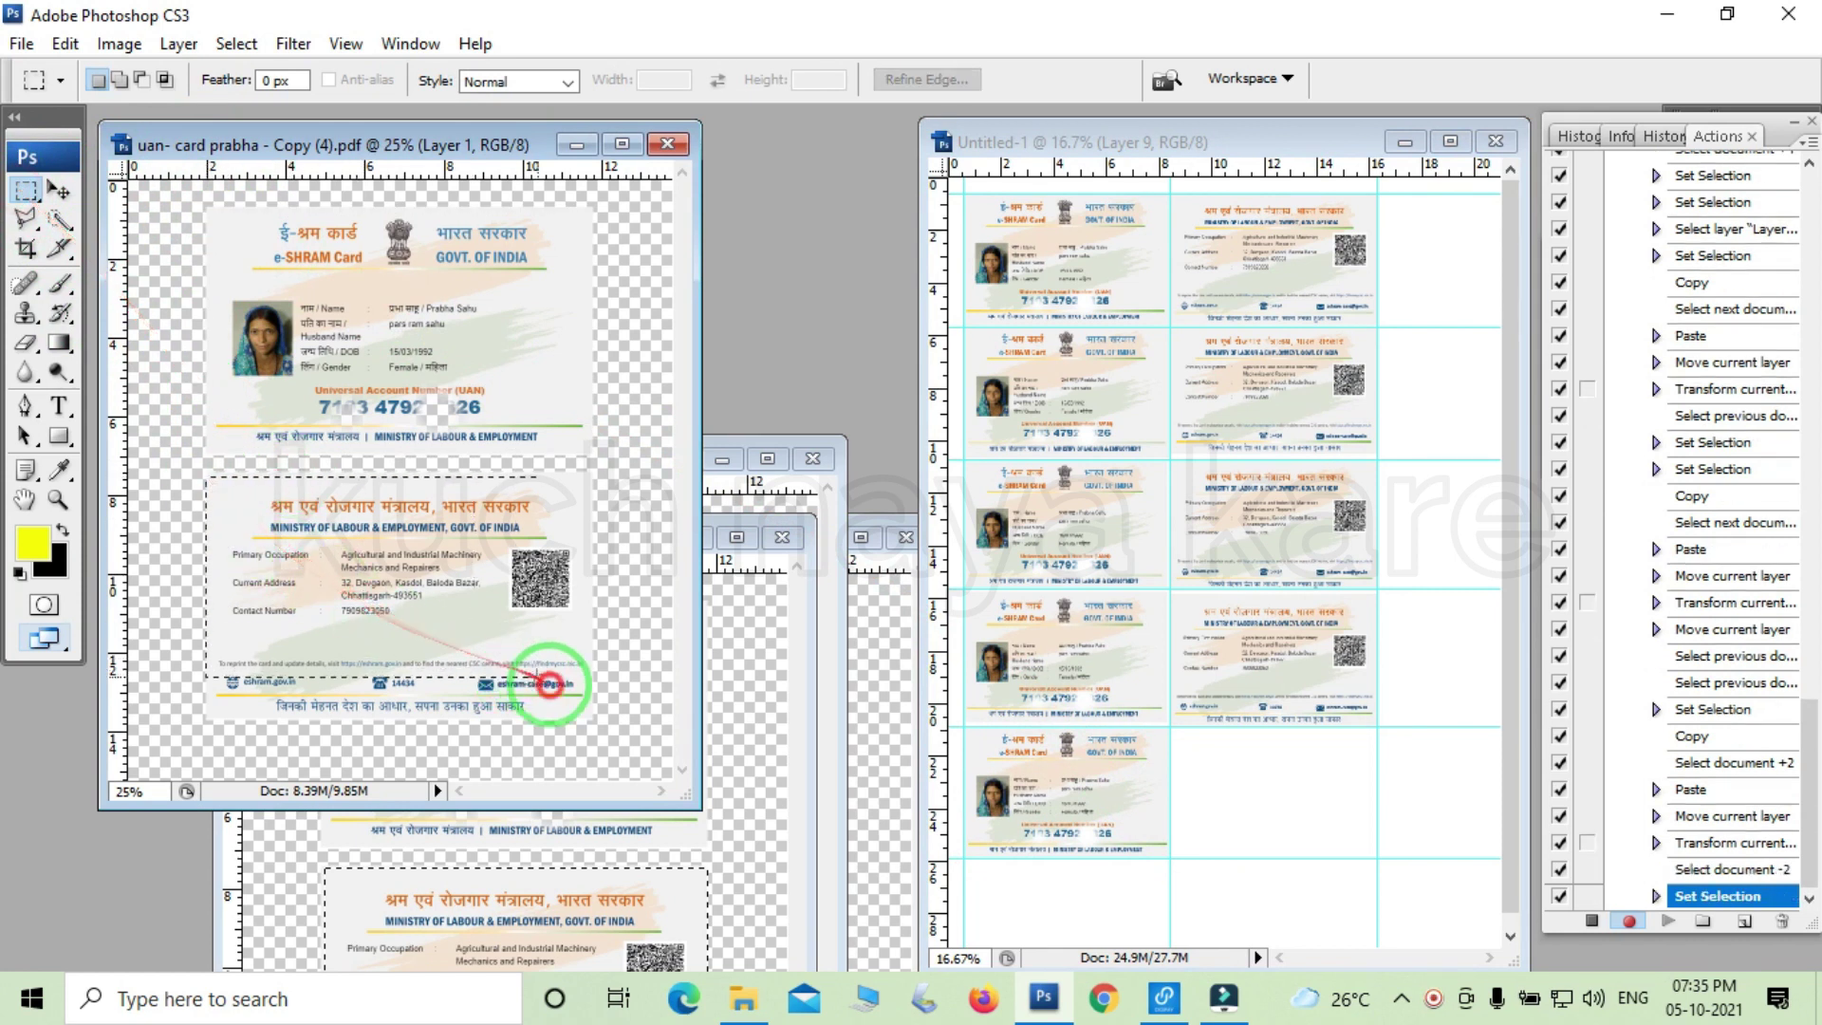
pyautogui.press('v')
pyautogui.moveTo(548, 629)
pyautogui.mouseDown()
pyautogui.moveTo(1424, 408)
pyautogui.moveTo(1414, 493)
pyautogui.mouseUp()
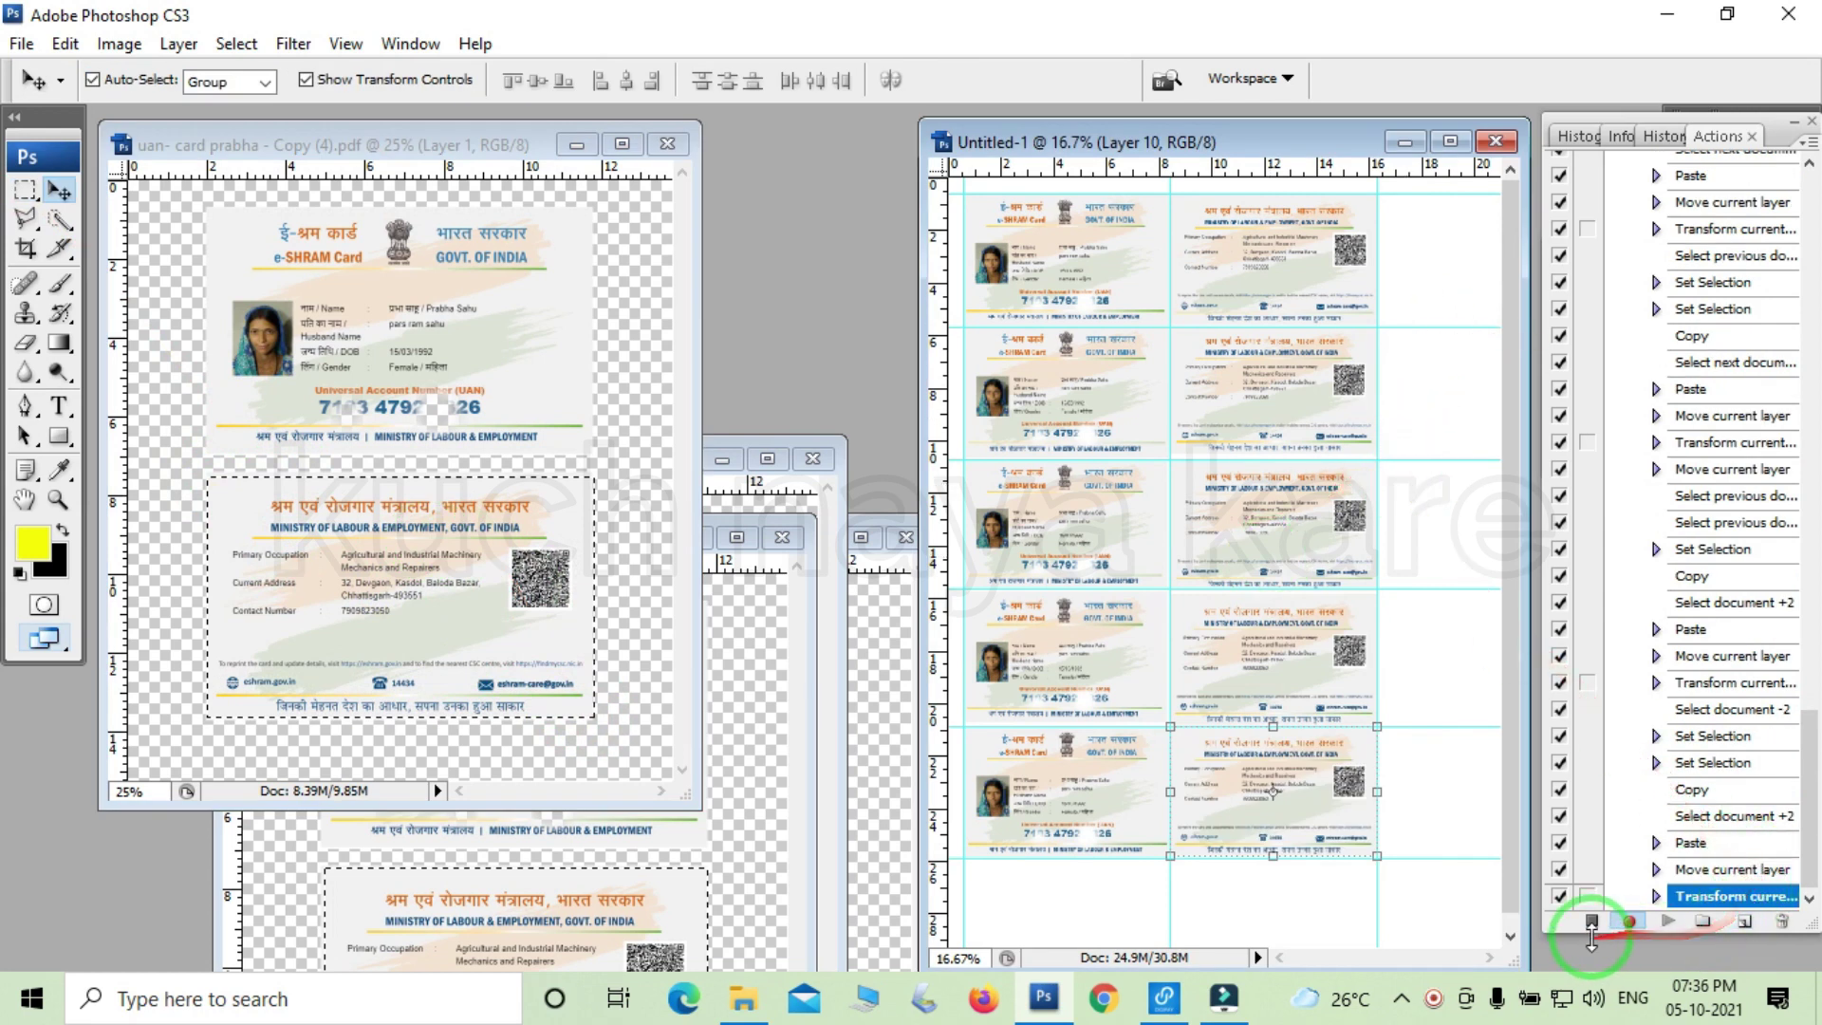
# Stop recording the action and close the Untitled-1 grid without saving.
pyautogui.click(1592, 923)
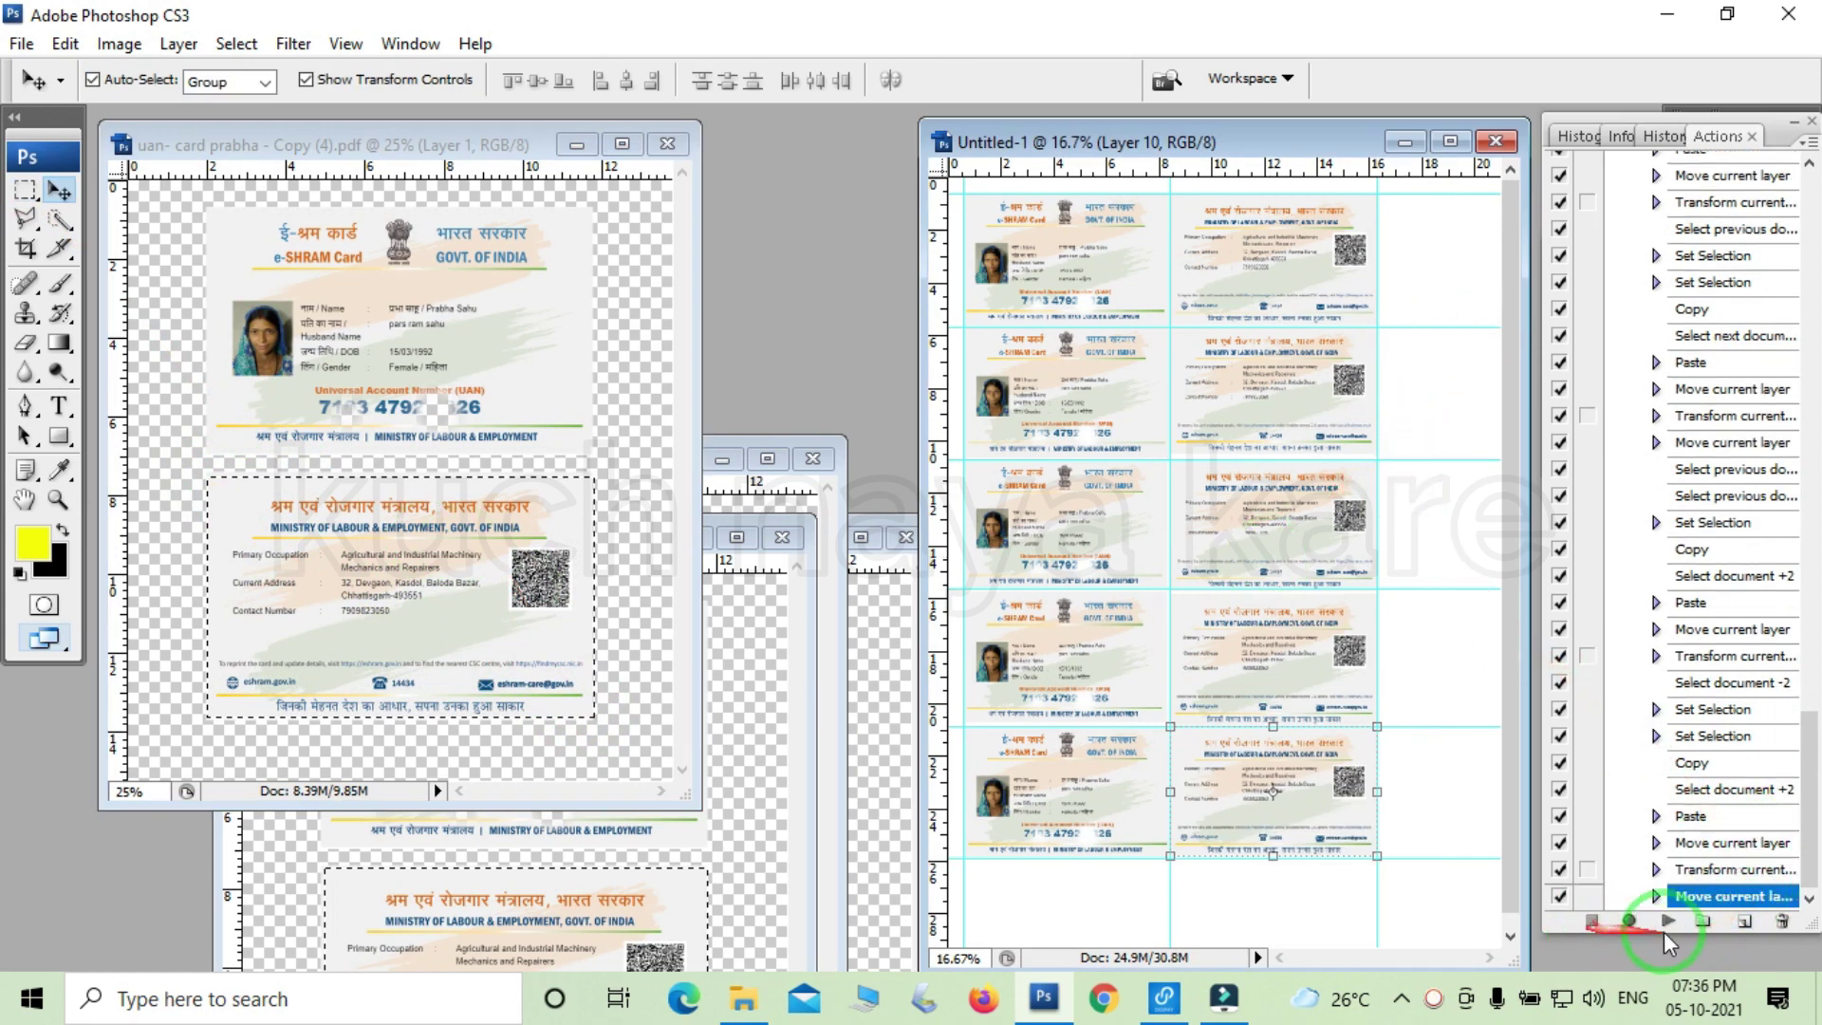
pyautogui.click(1496, 141)
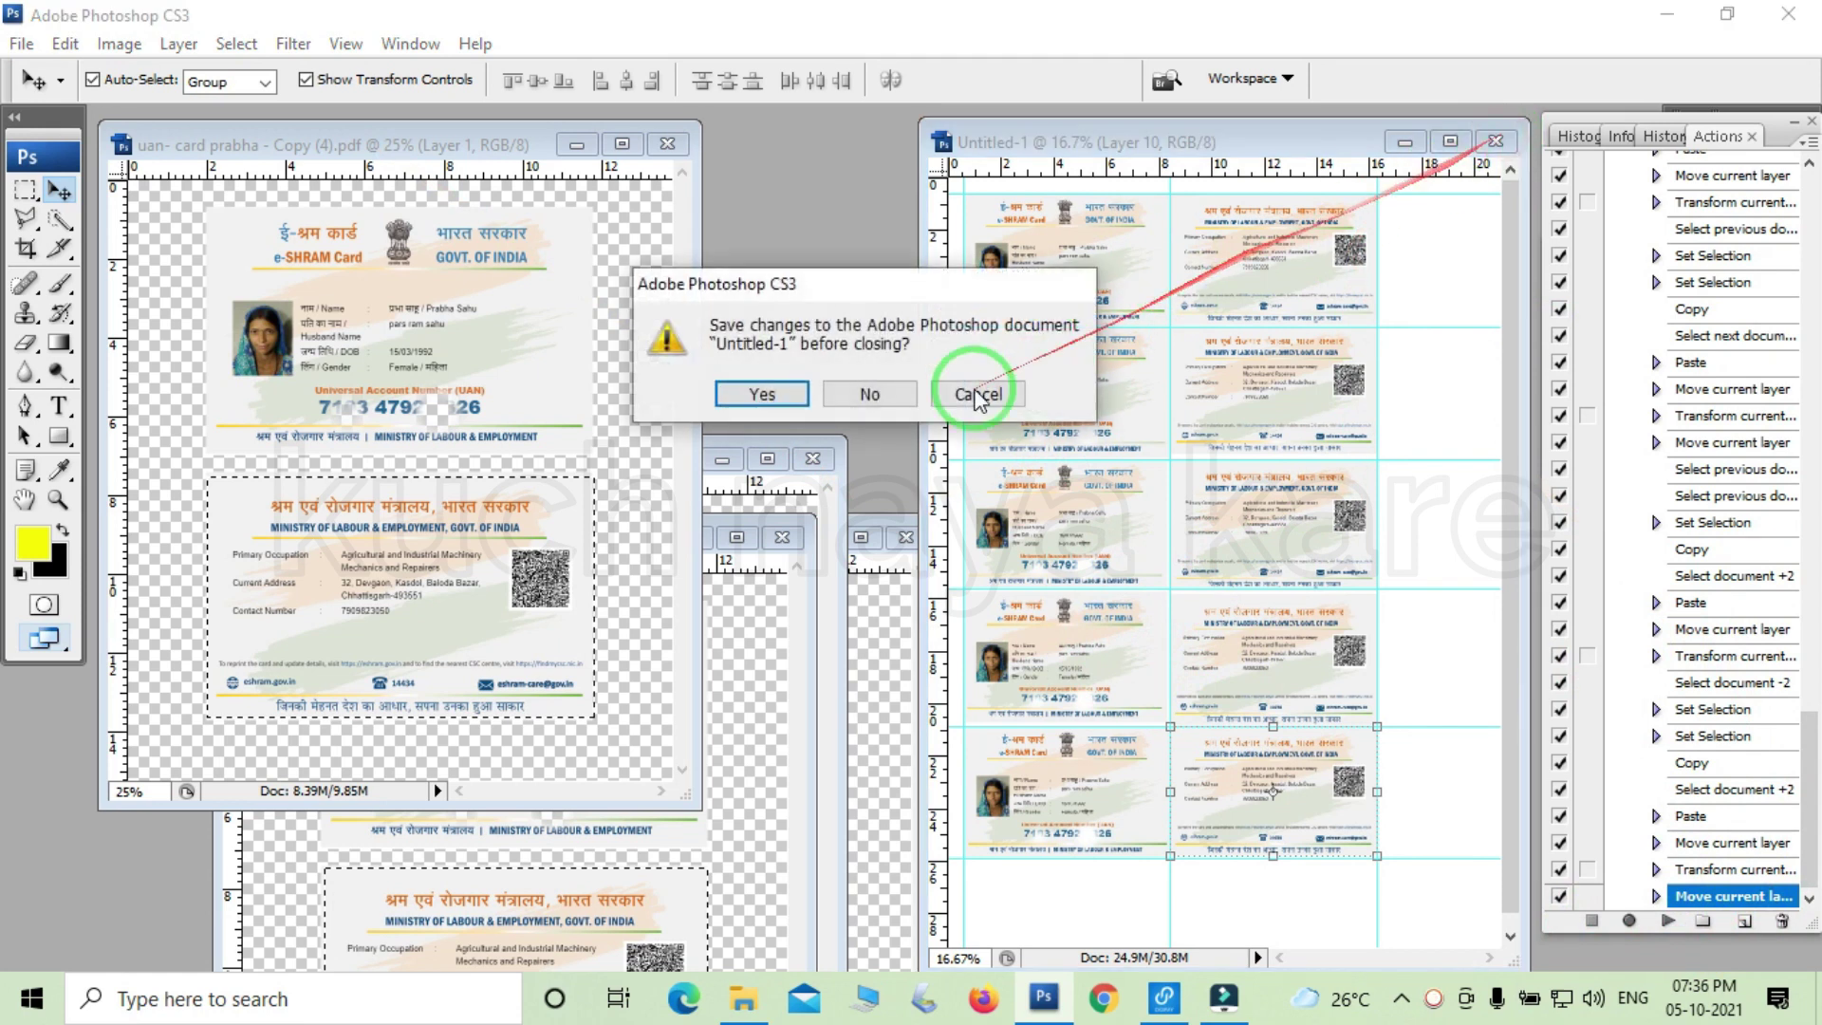
pyautogui.click(869, 394)
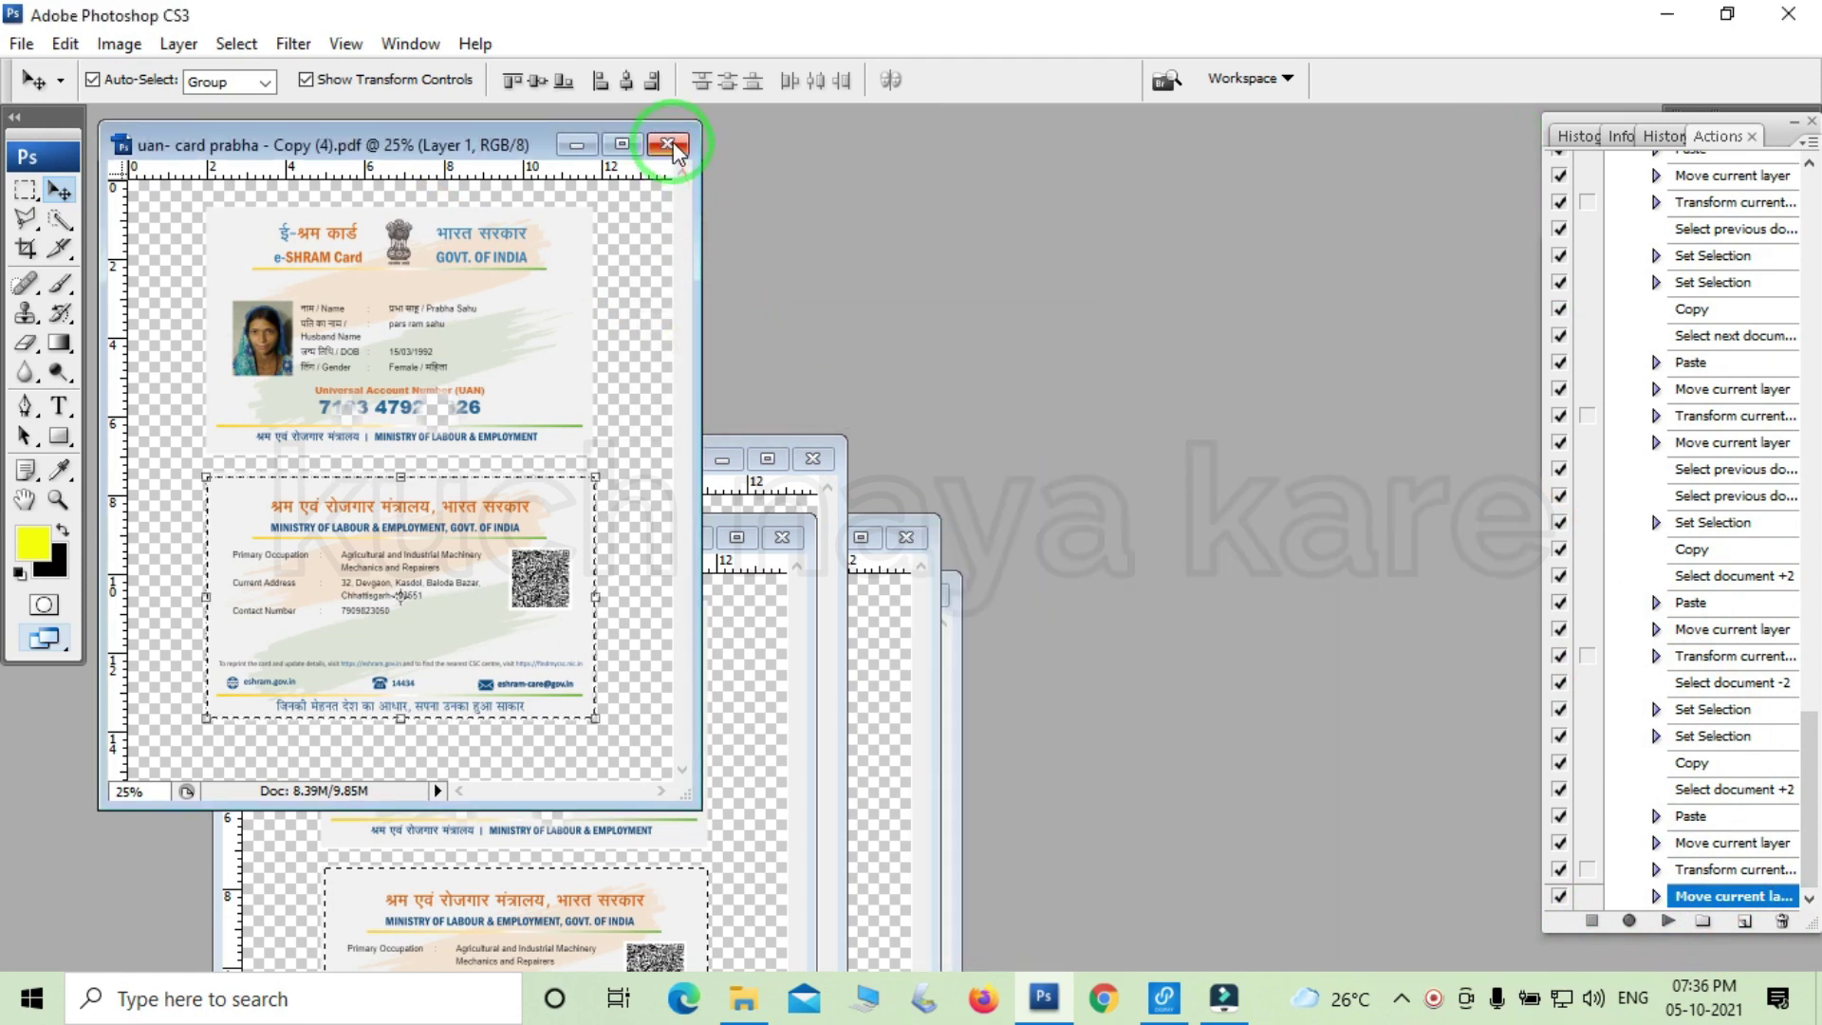
# Close Copy (4).pdf, Copy.pdf and Copy (3).pdf without saving, then quit Photoshop.
pyautogui.click(669, 145)
pyautogui.click(820, 450)
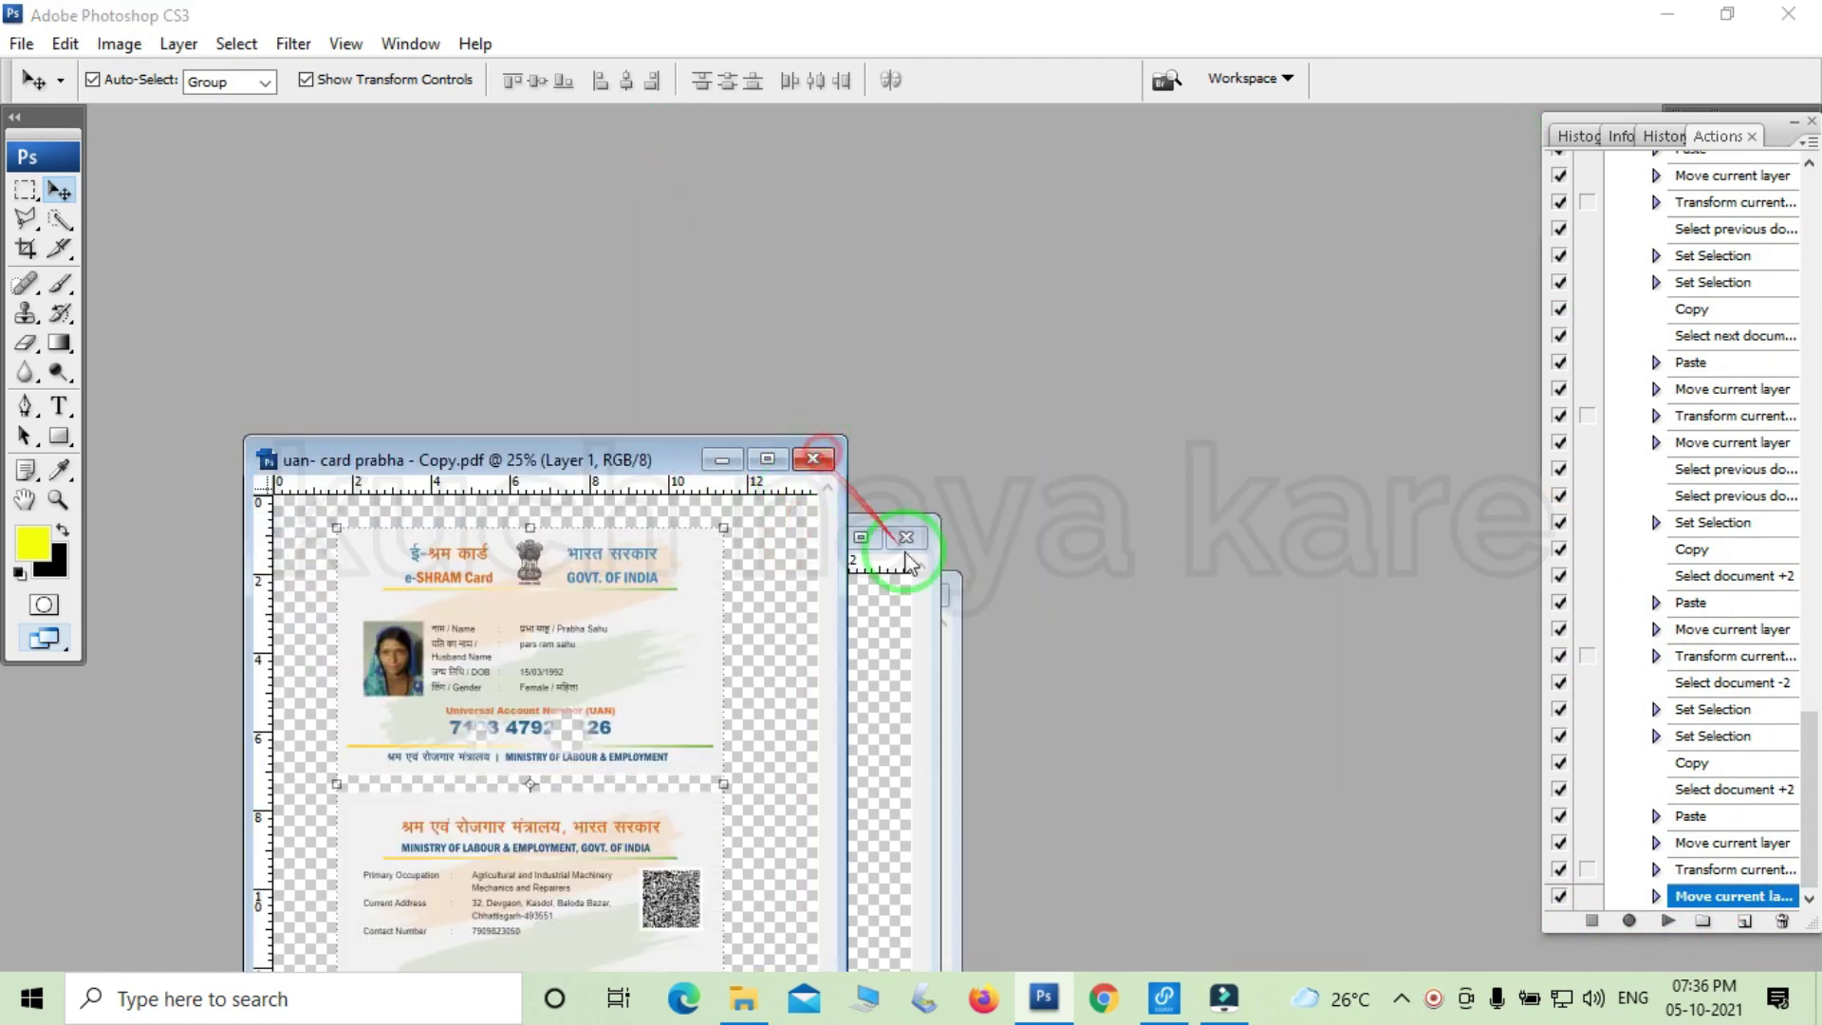
pyautogui.click(878, 406)
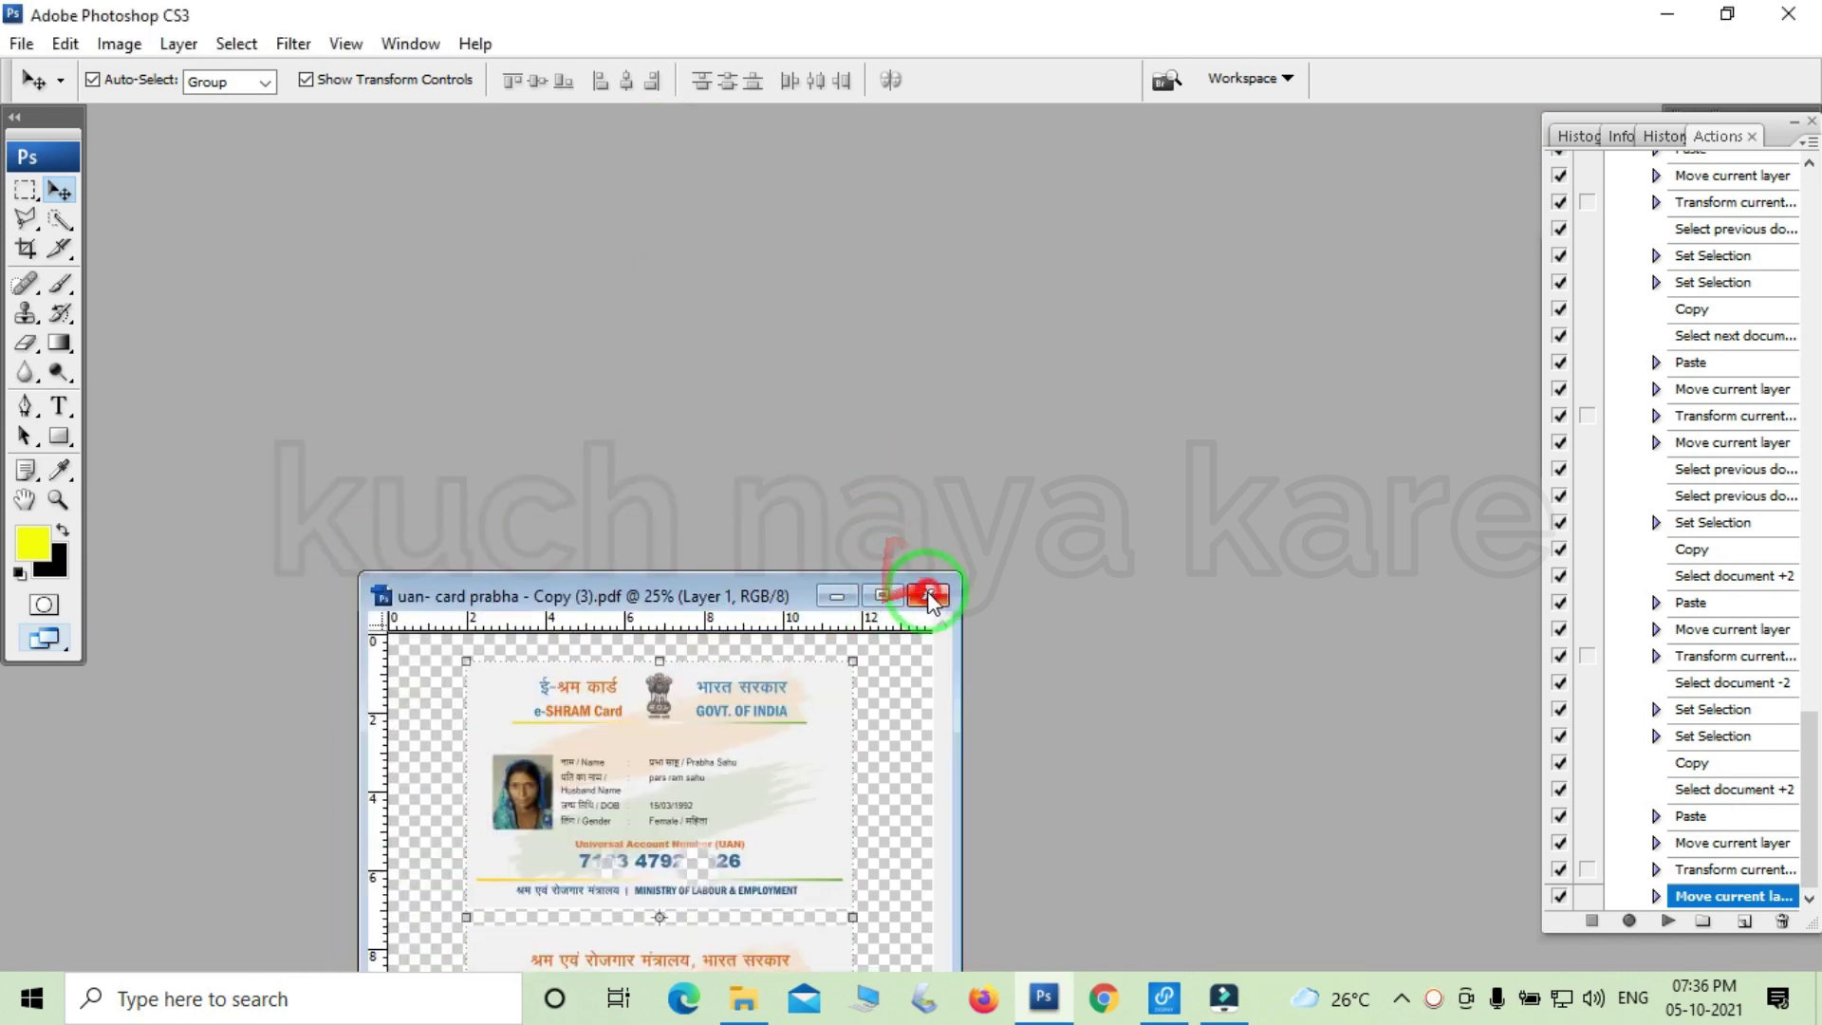
pyautogui.click(928, 595)
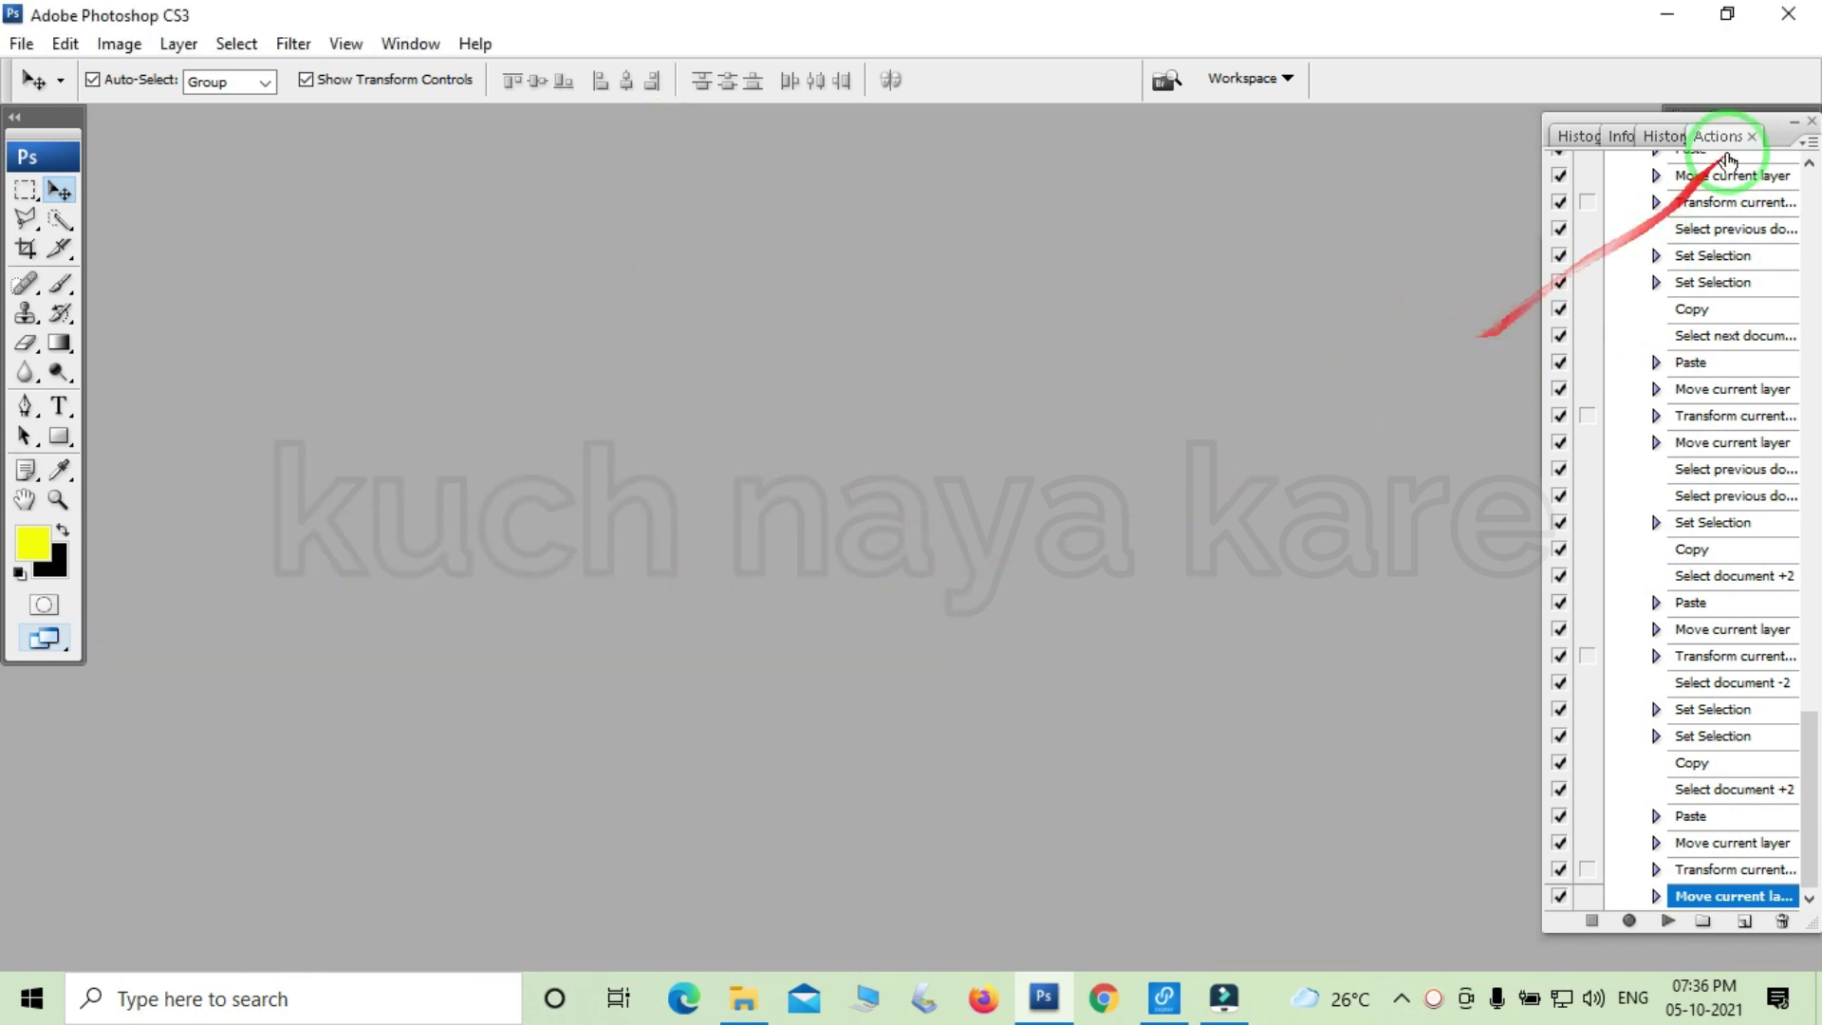
pyautogui.click(1814, 11)
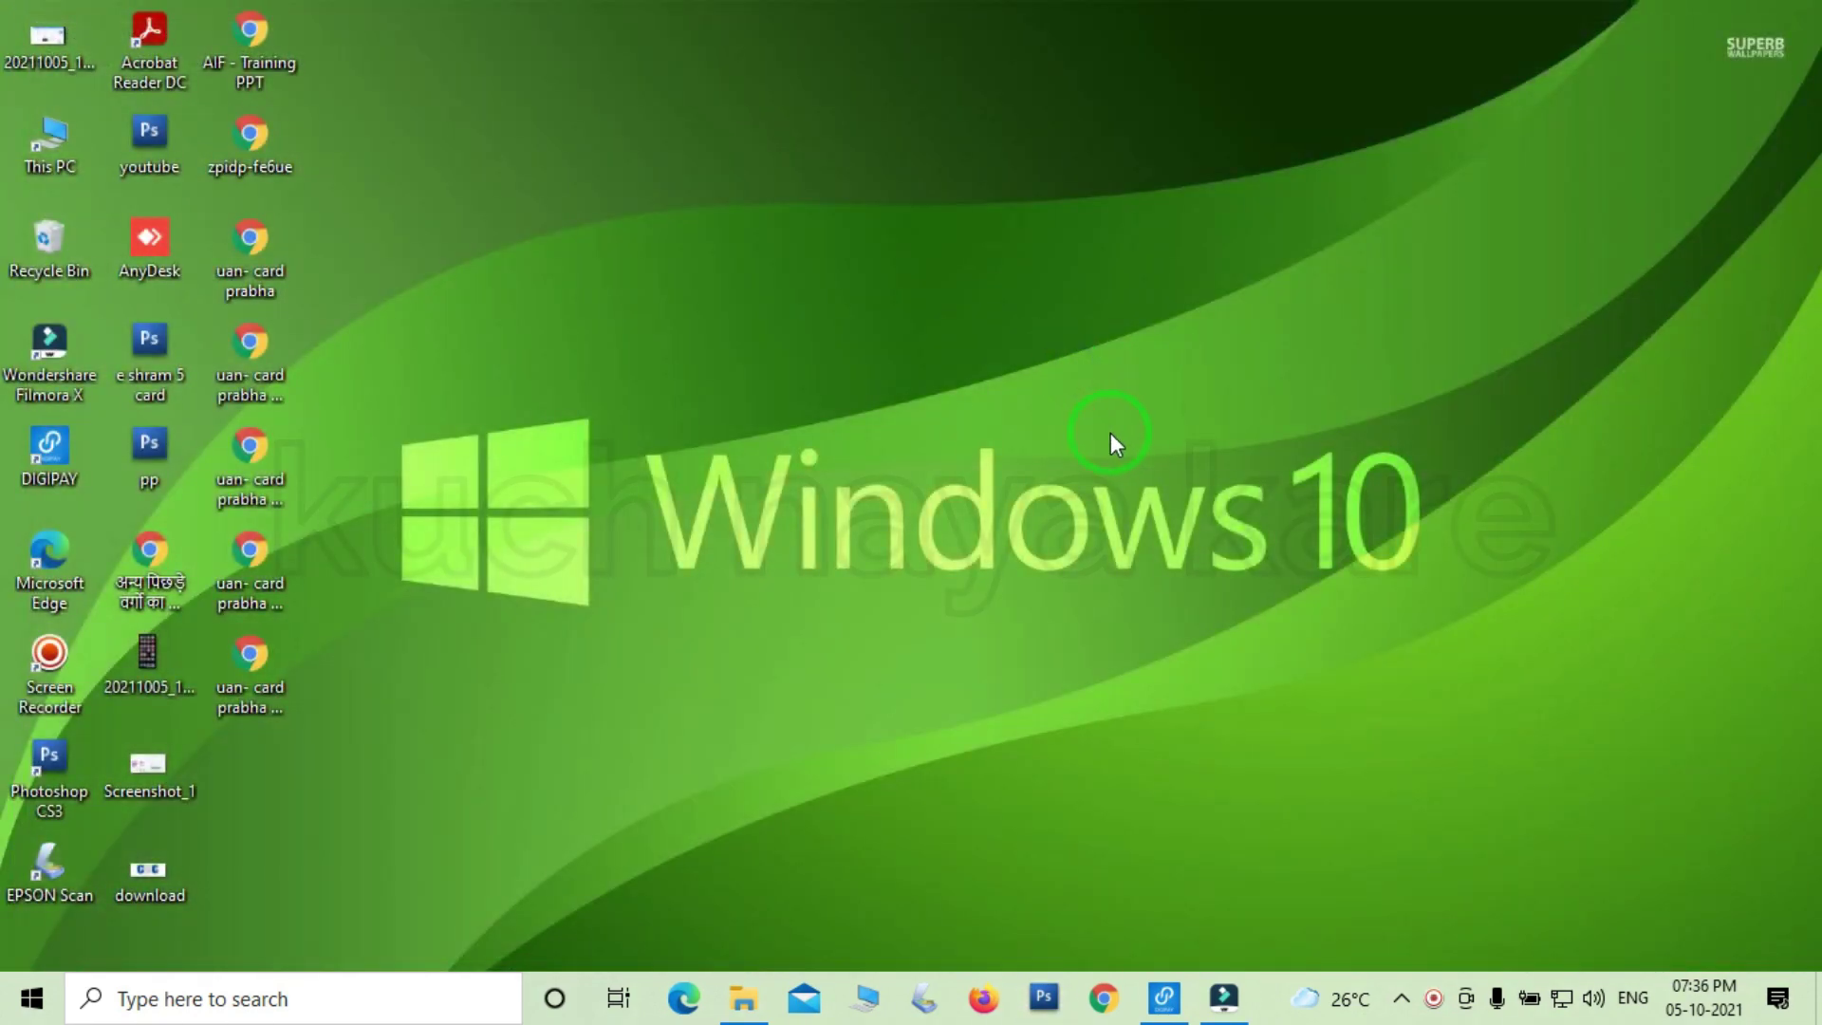
# Refresh the Windows desktop three times from its right-click menu.
pyautogui.rightClick(1110, 433)
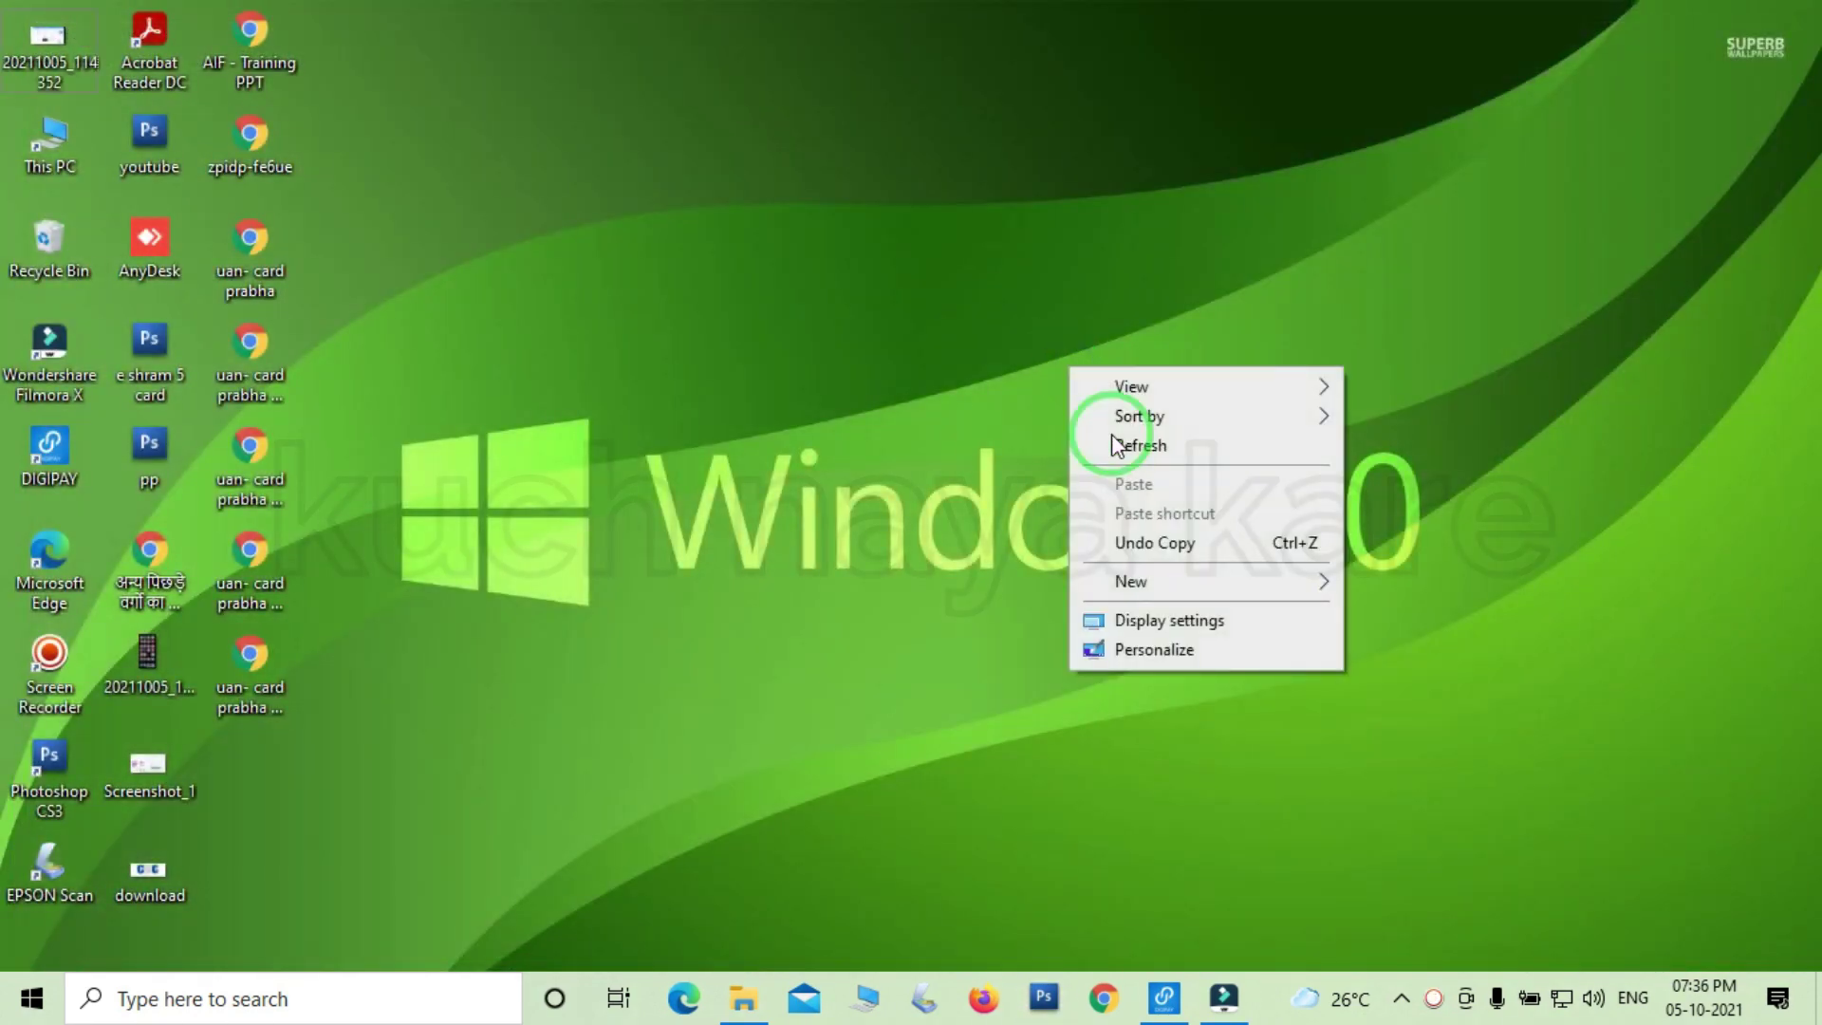
pyautogui.click(1114, 444)
pyautogui.rightClick(1106, 447)
pyautogui.click(1148, 524)
pyautogui.rightClick(1079, 451)
pyautogui.click(1128, 531)
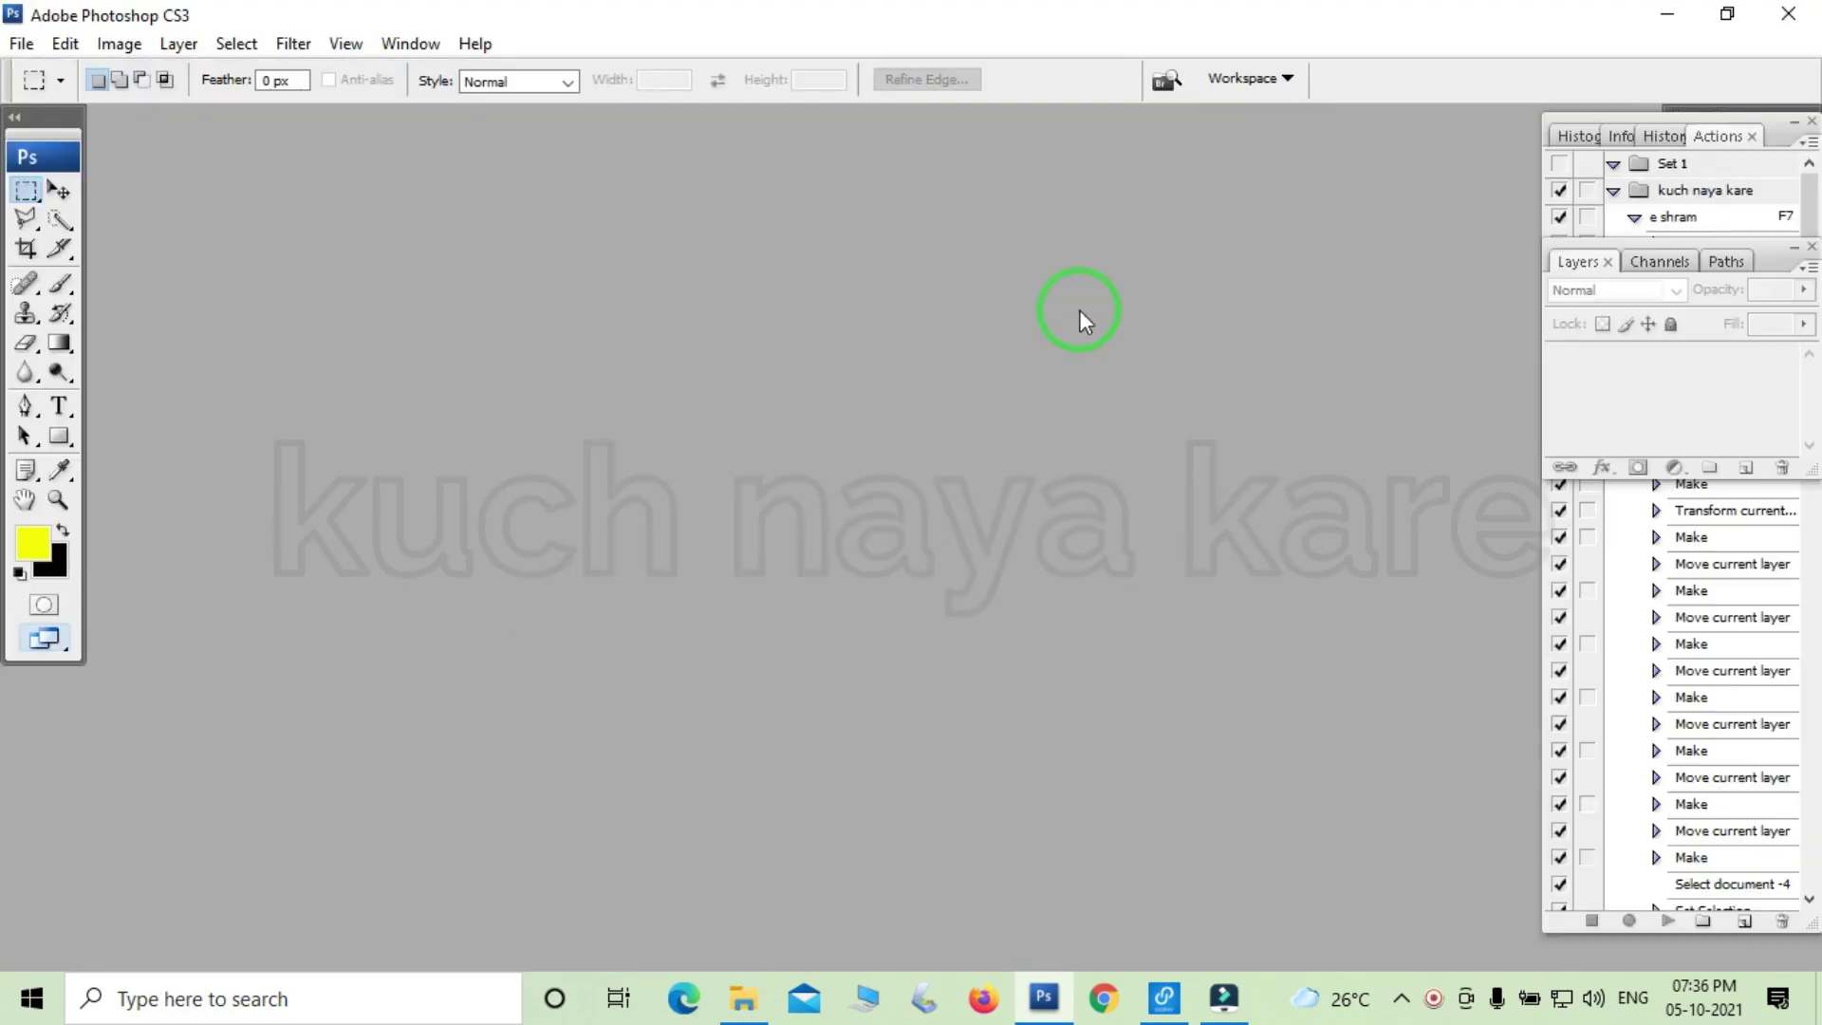
# Open the uan- card prabha PDF copies from the Desktop as stacked documents.
pyautogui.doubleClick(574, 362)
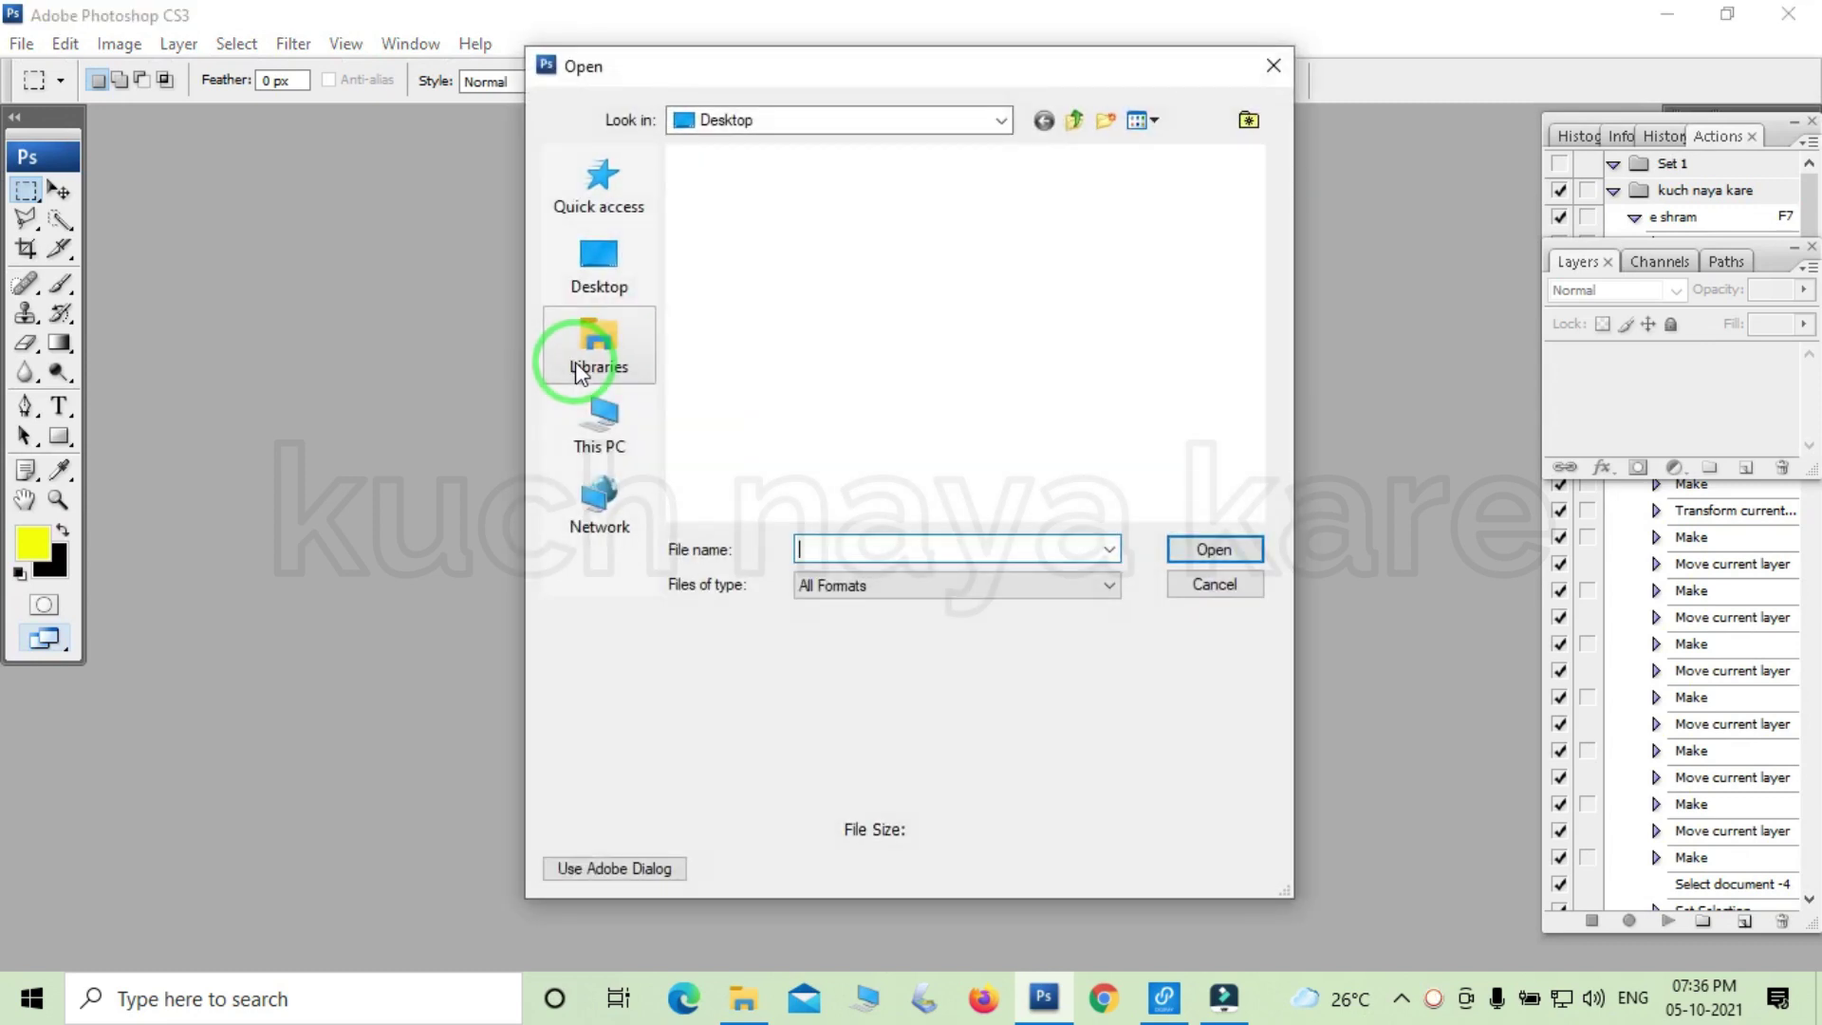
pyautogui.doubleClick(1196, 356)
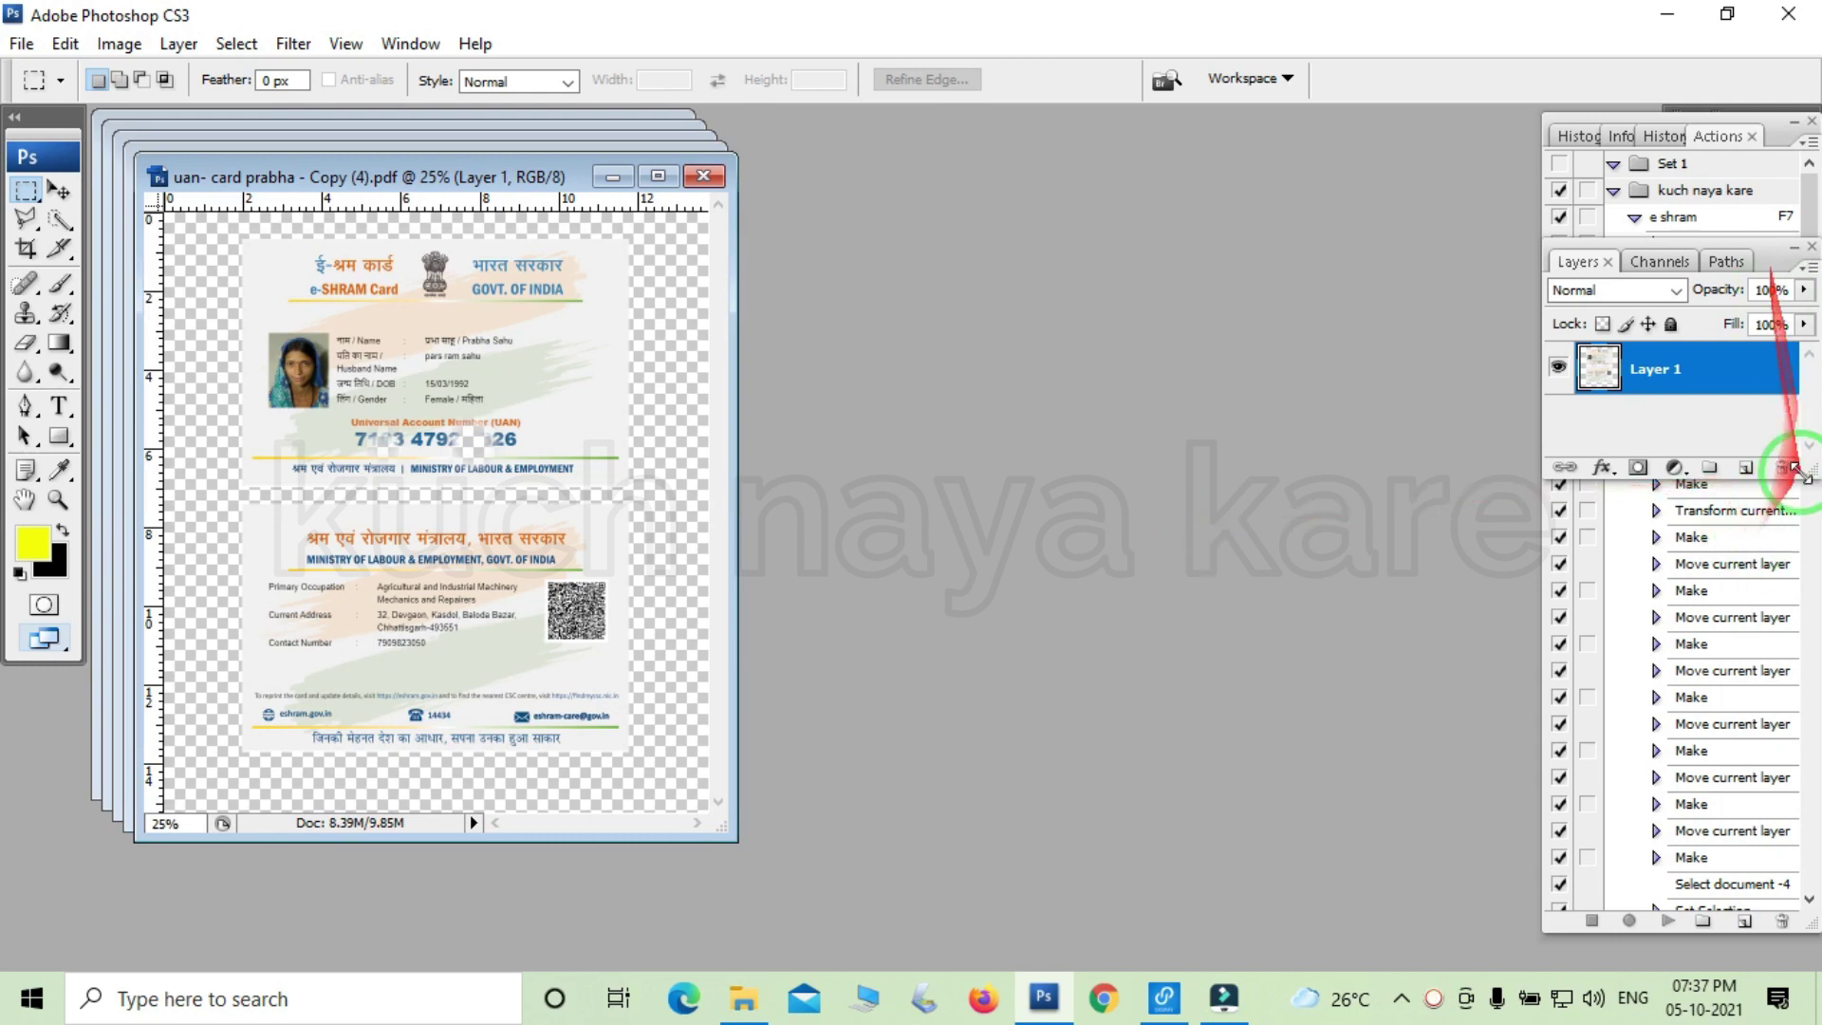
pyautogui.scroll(5, 1791, 243)
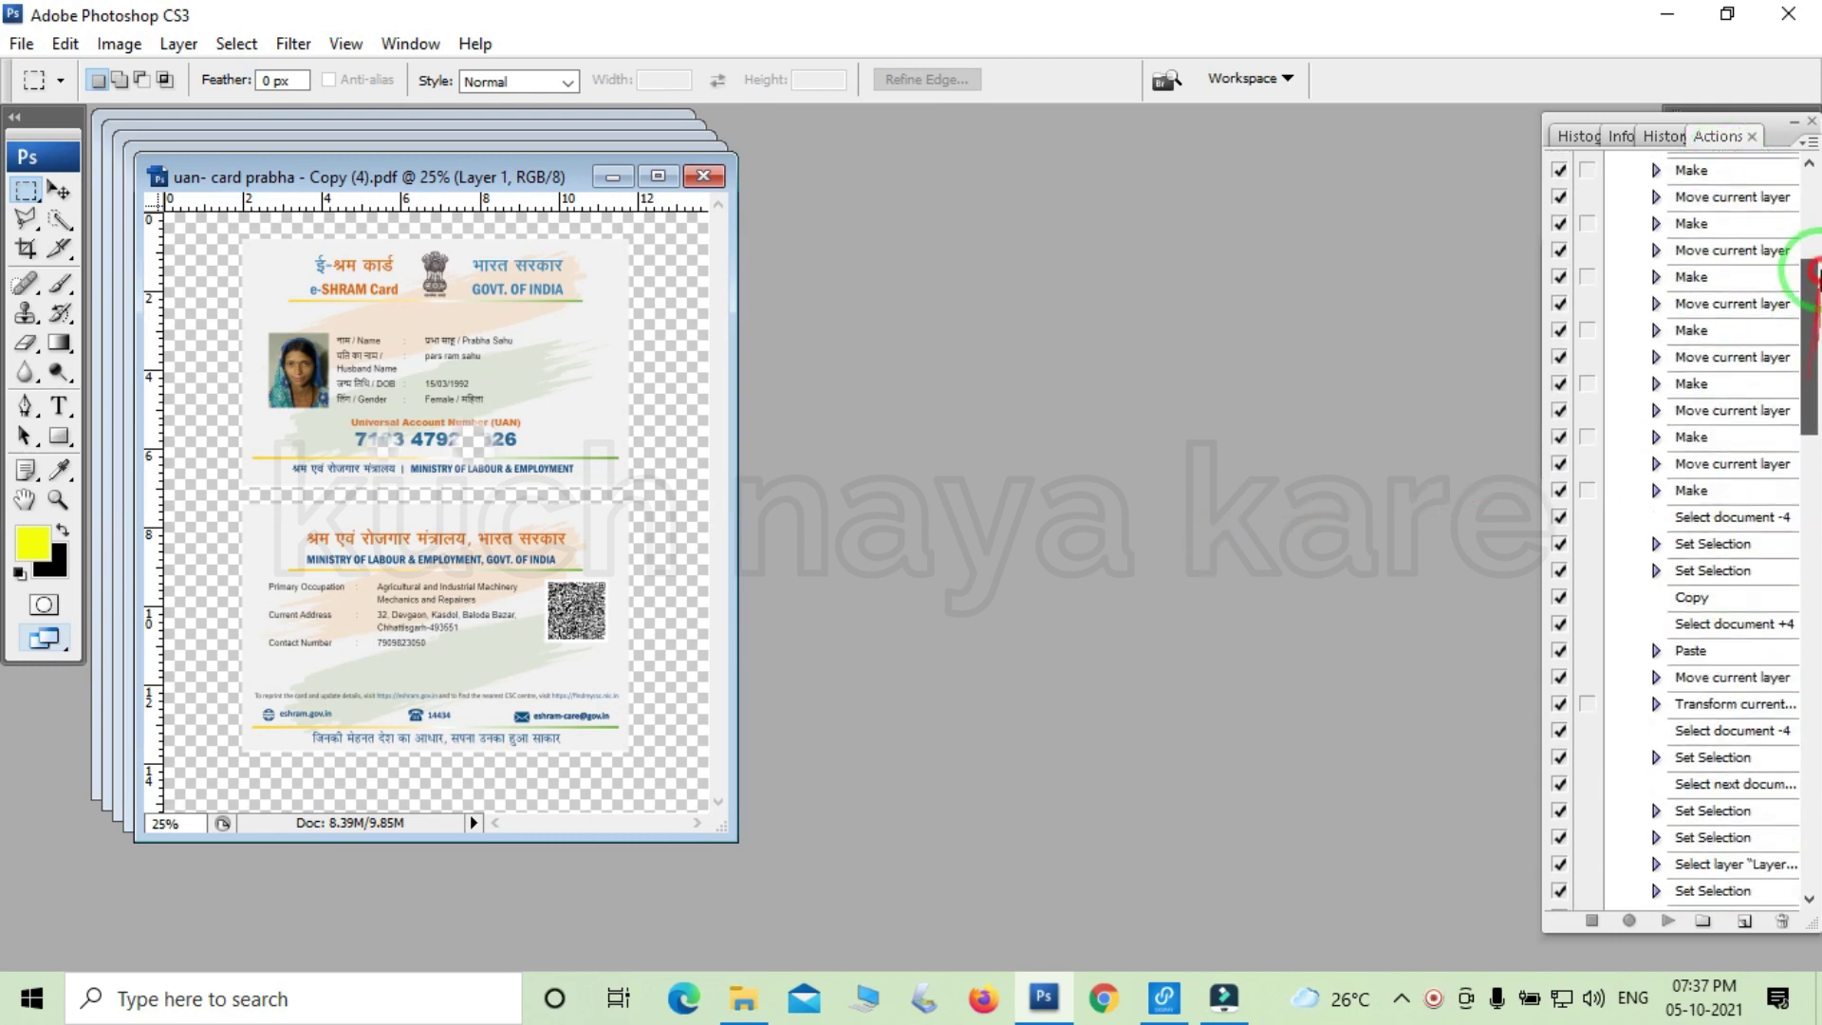
pyautogui.scroll(5, 1792, 209)
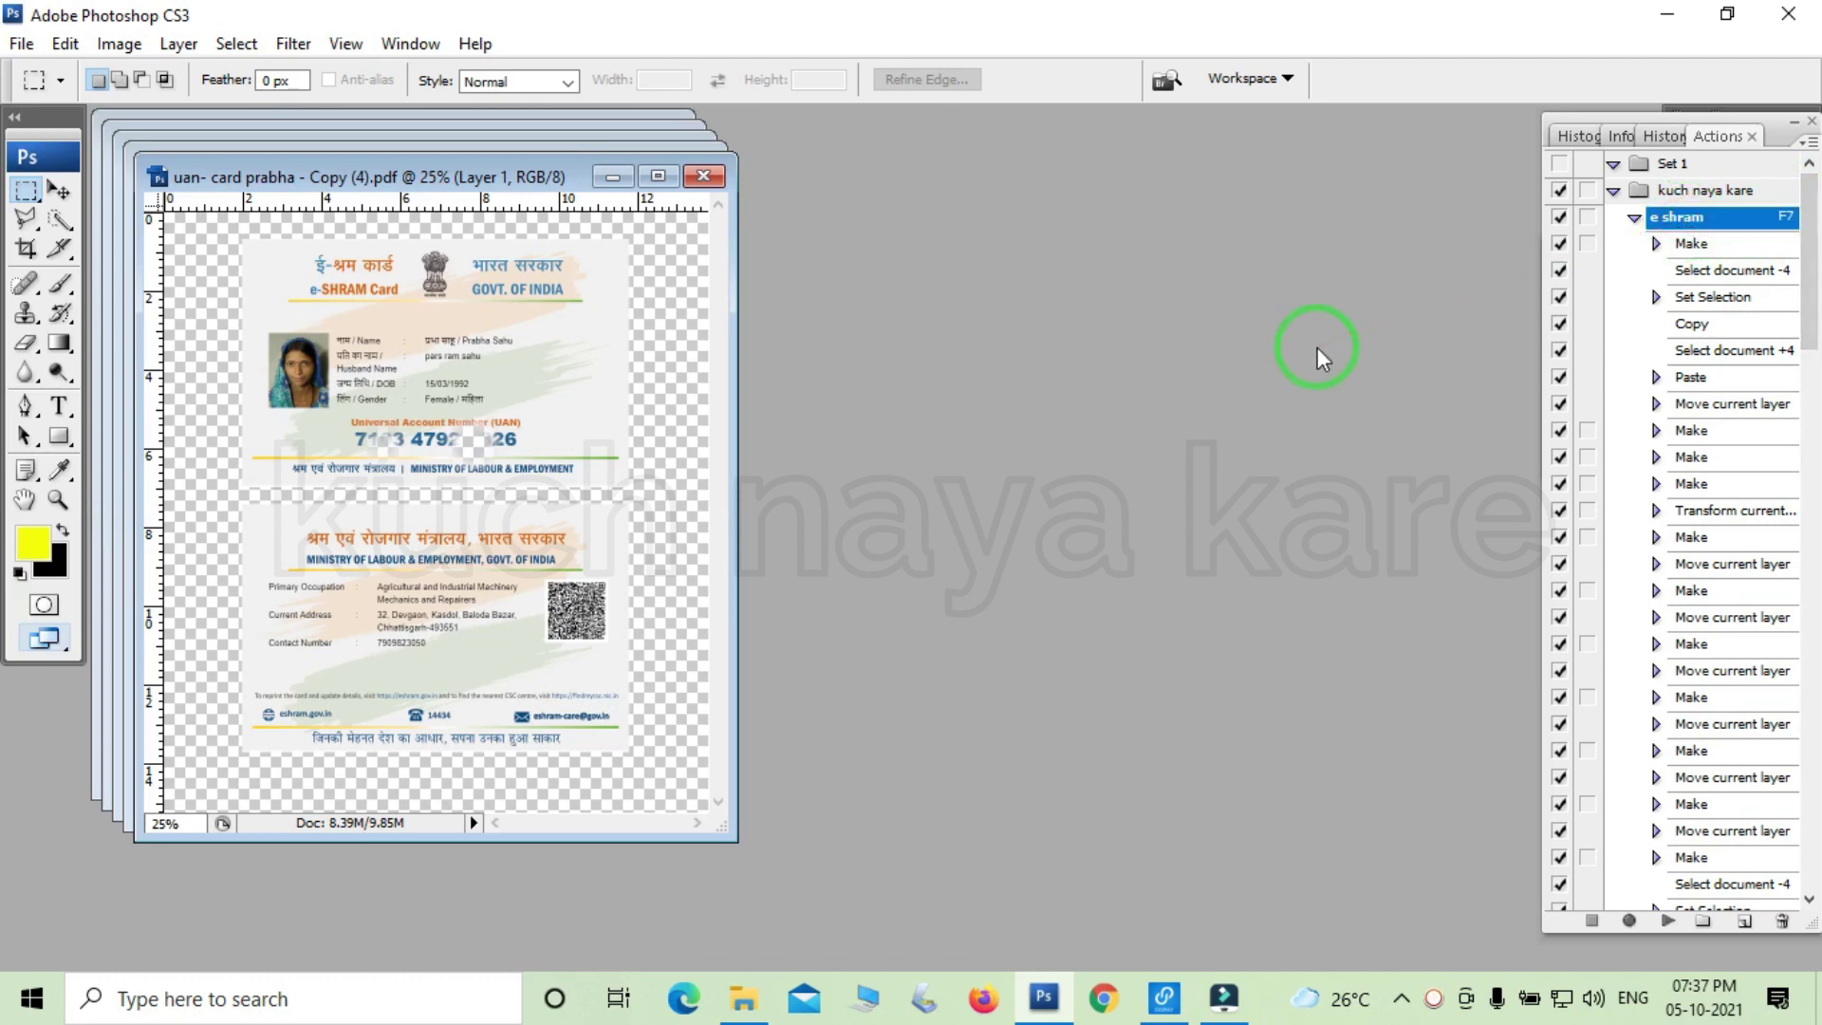
# Play the e shram action to build five rows of card fronts and backs, moving the page aside.
pyautogui.press('F7')
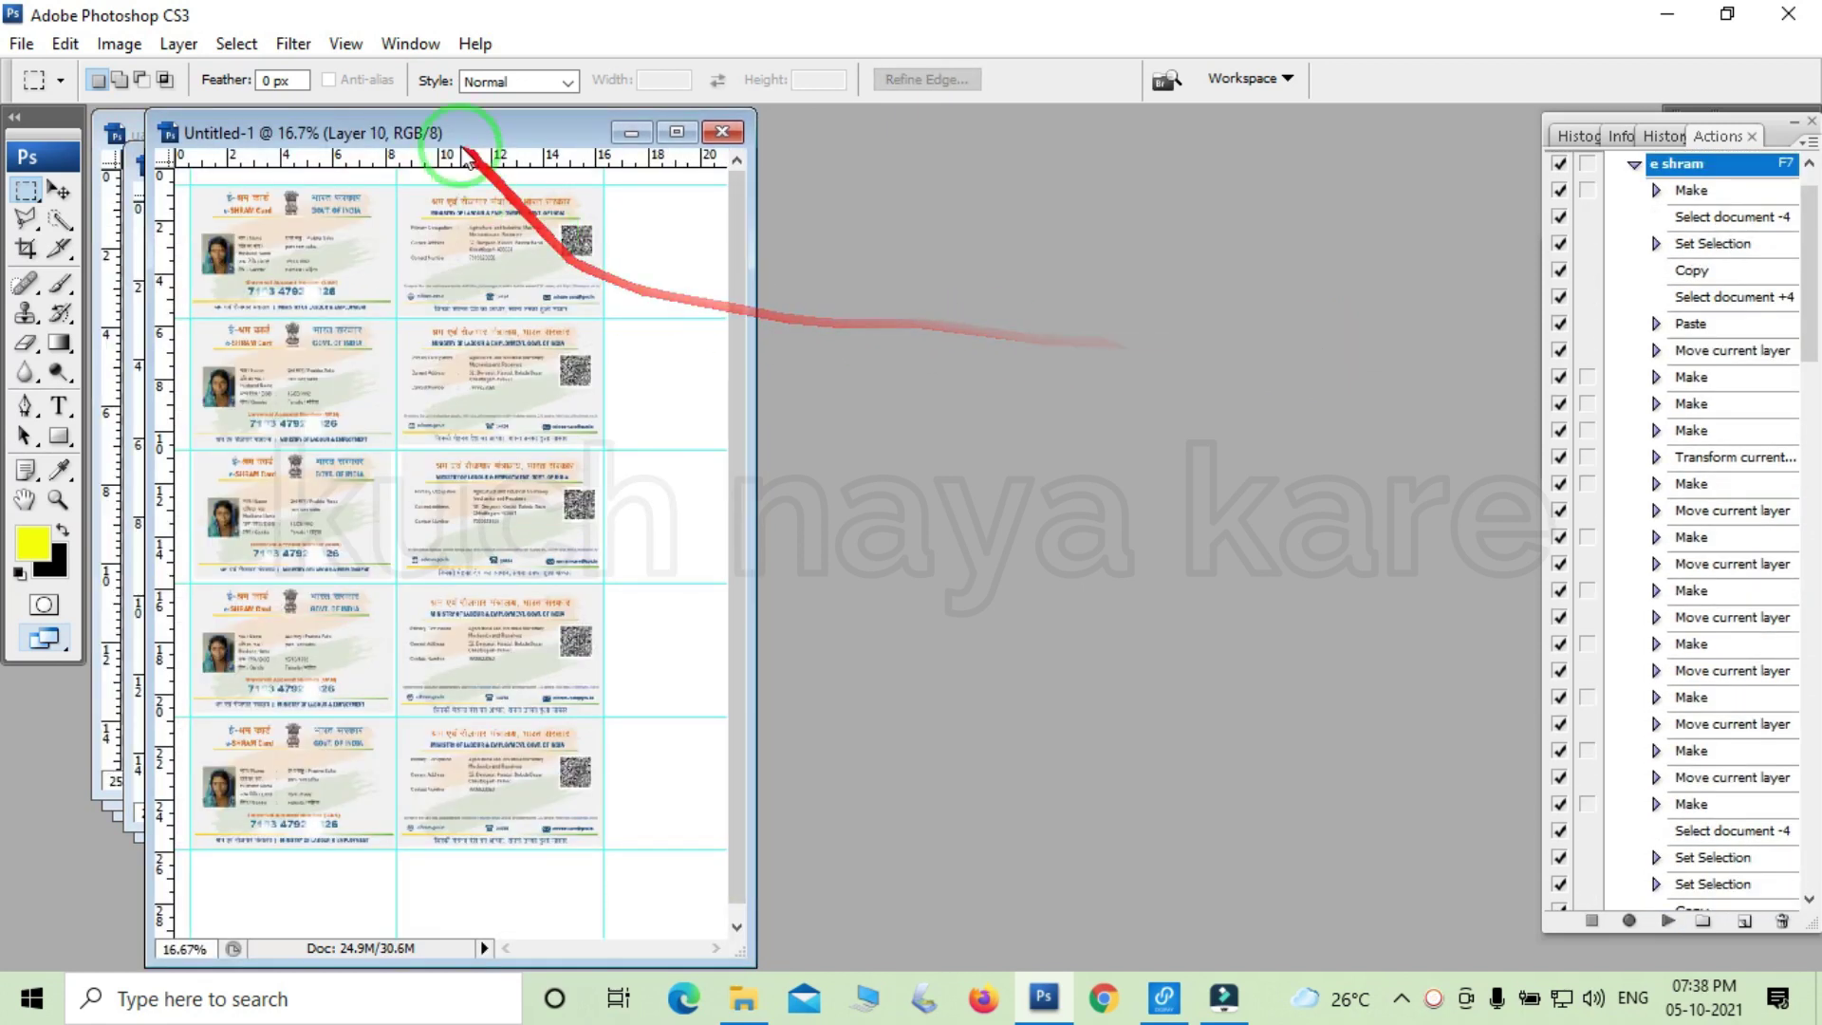
pyautogui.moveTo(460, 133); pyautogui.dragTo(1112, 156)
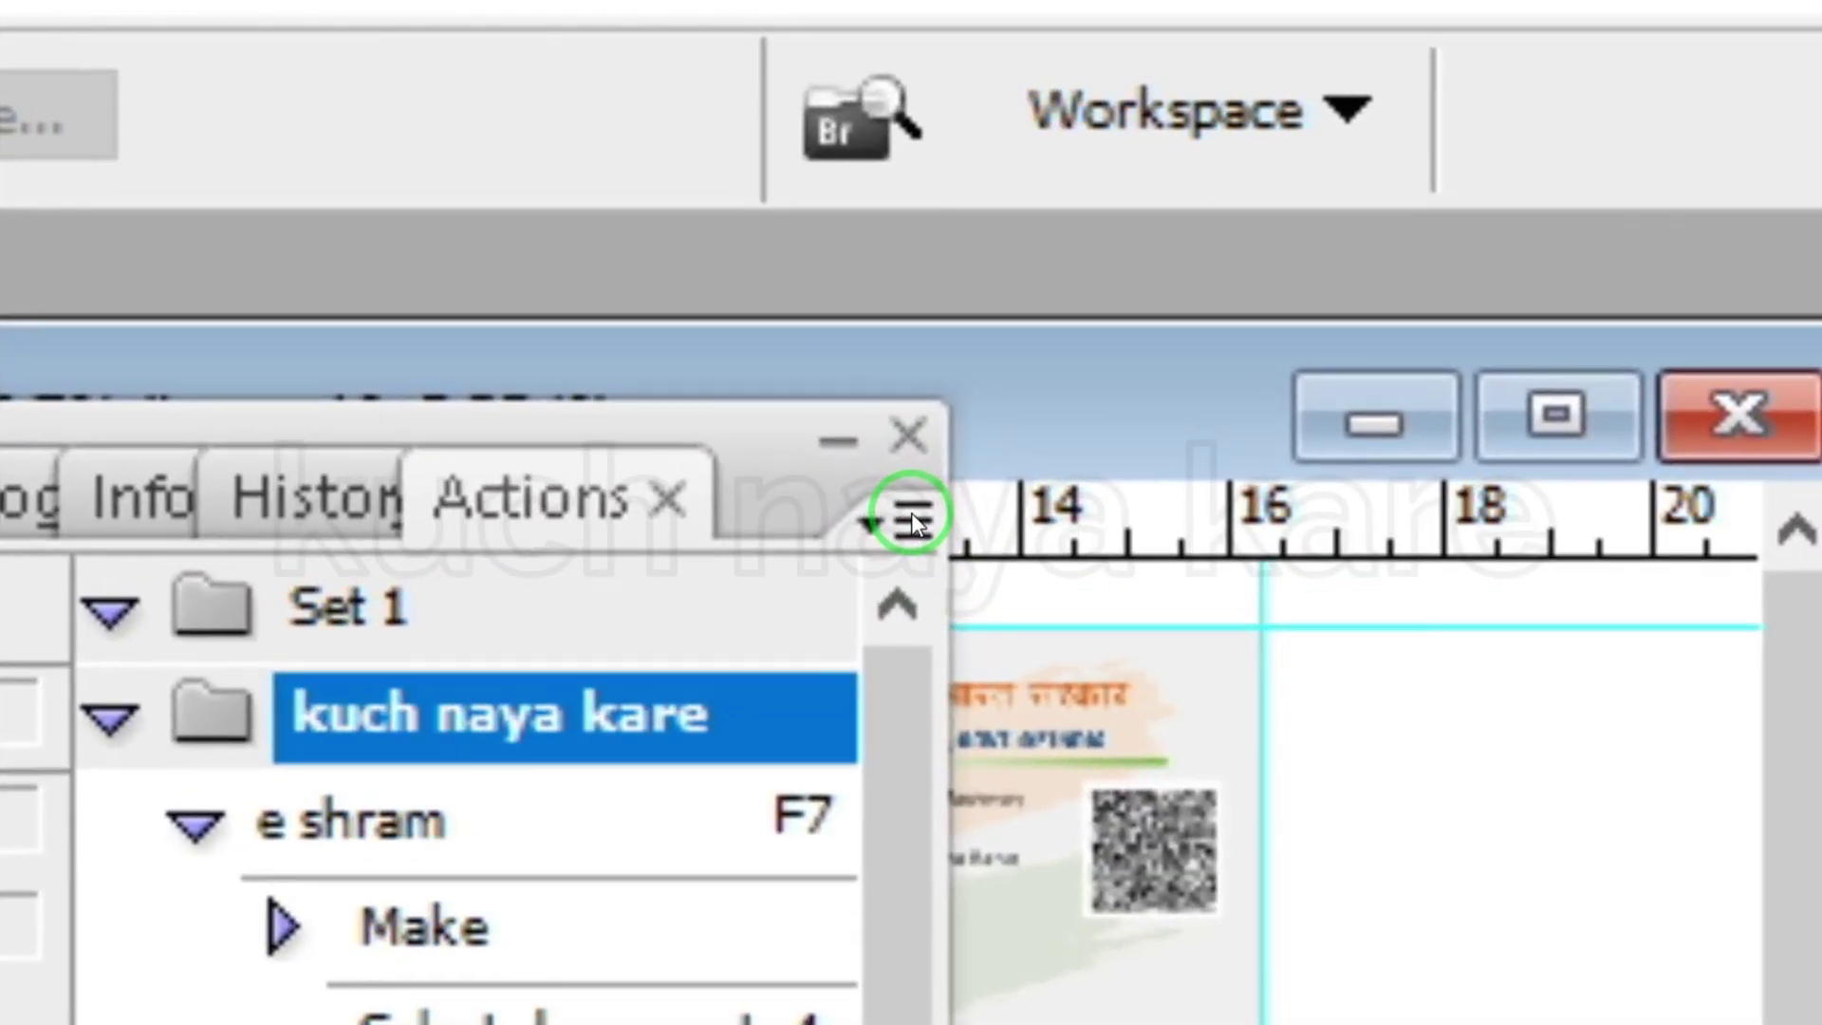
# Save the kuch naya kare action set to the Desktop as kuch naya kare.atn.
pyautogui.click(911, 513)
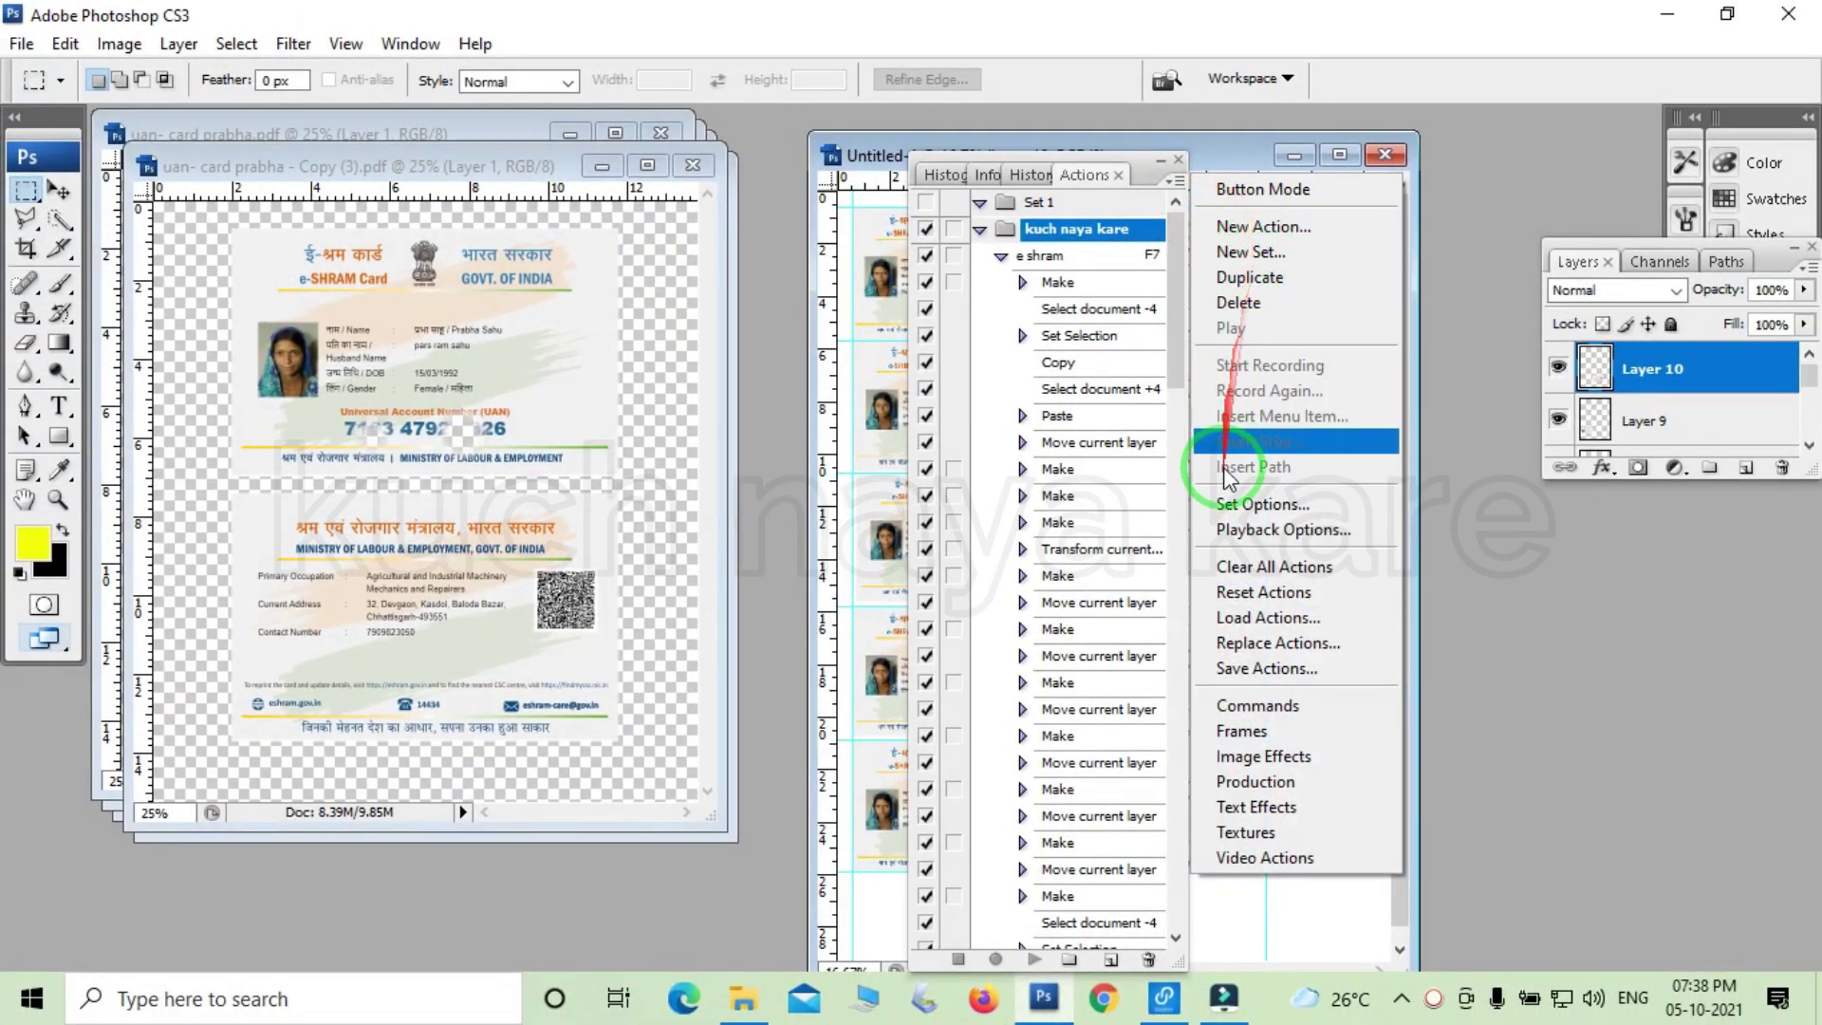
pyautogui.click(1256, 676)
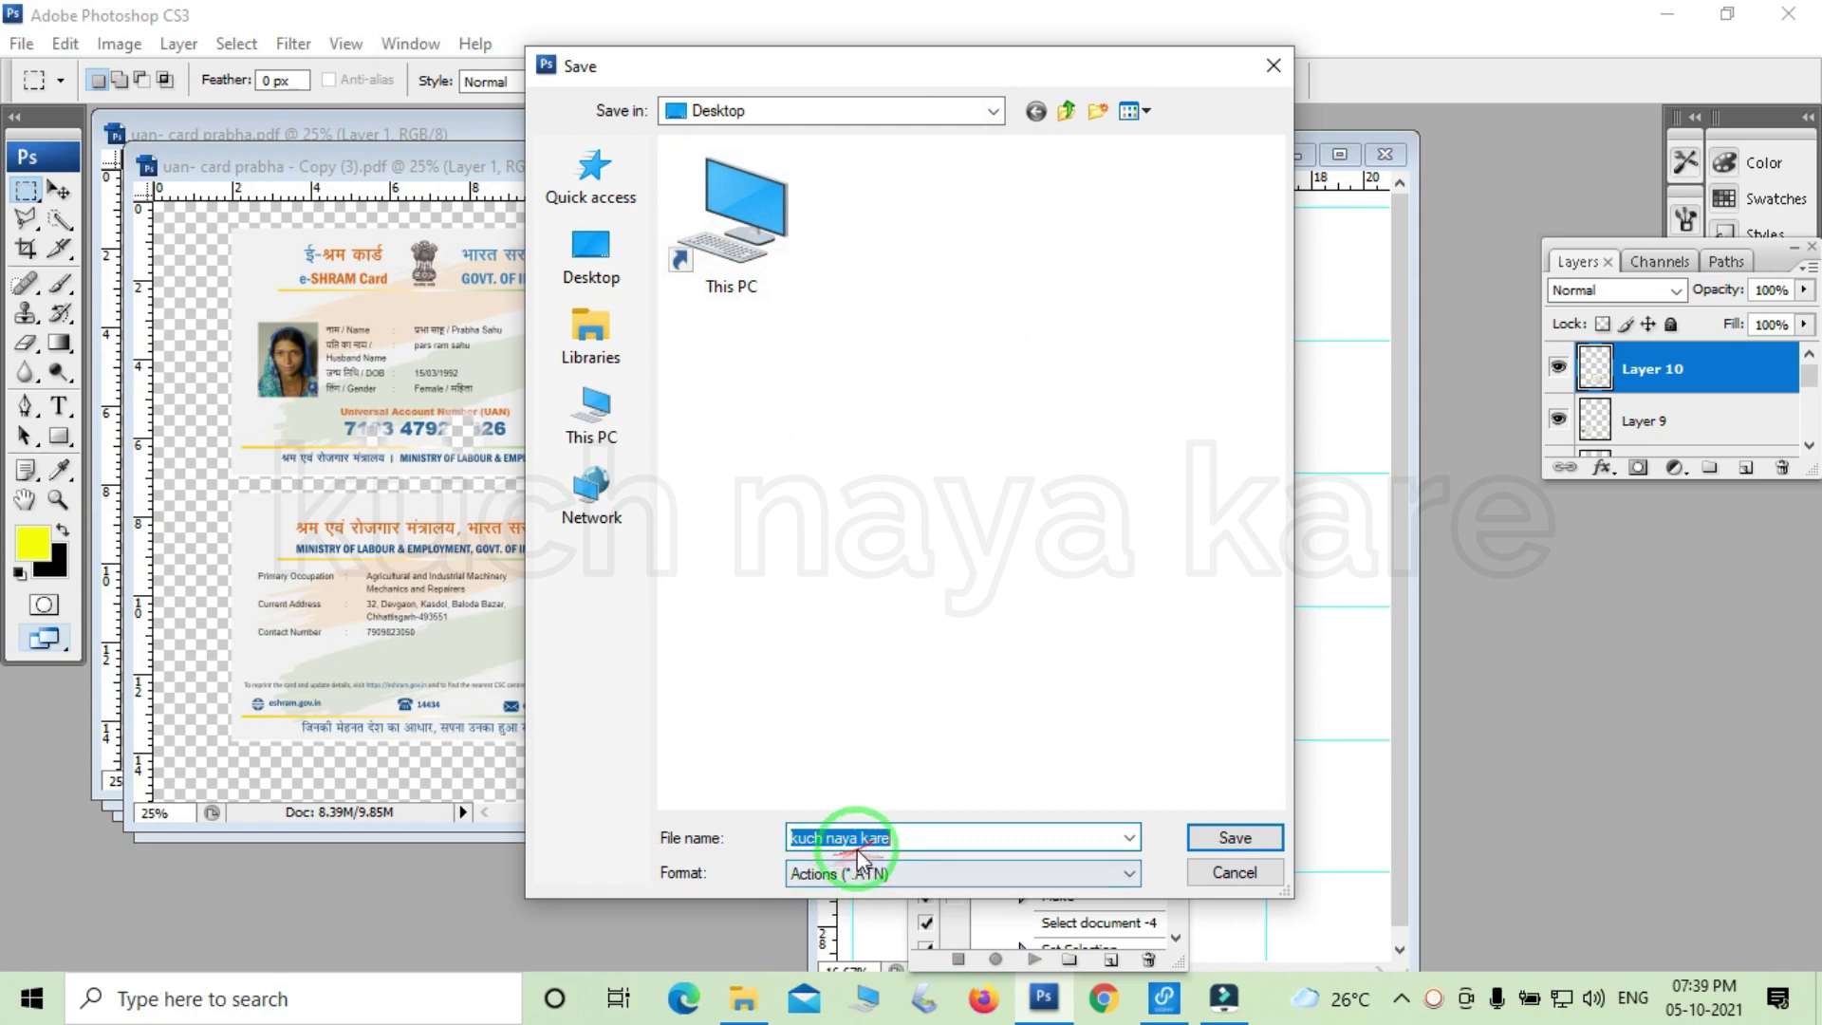
pyautogui.click(1230, 839)
# Delete the kuch naya kare set and Set 1, then close the Actions panel and Untitled-1.
pyautogui.click(1097, 230)
pyautogui.click(1168, 184)
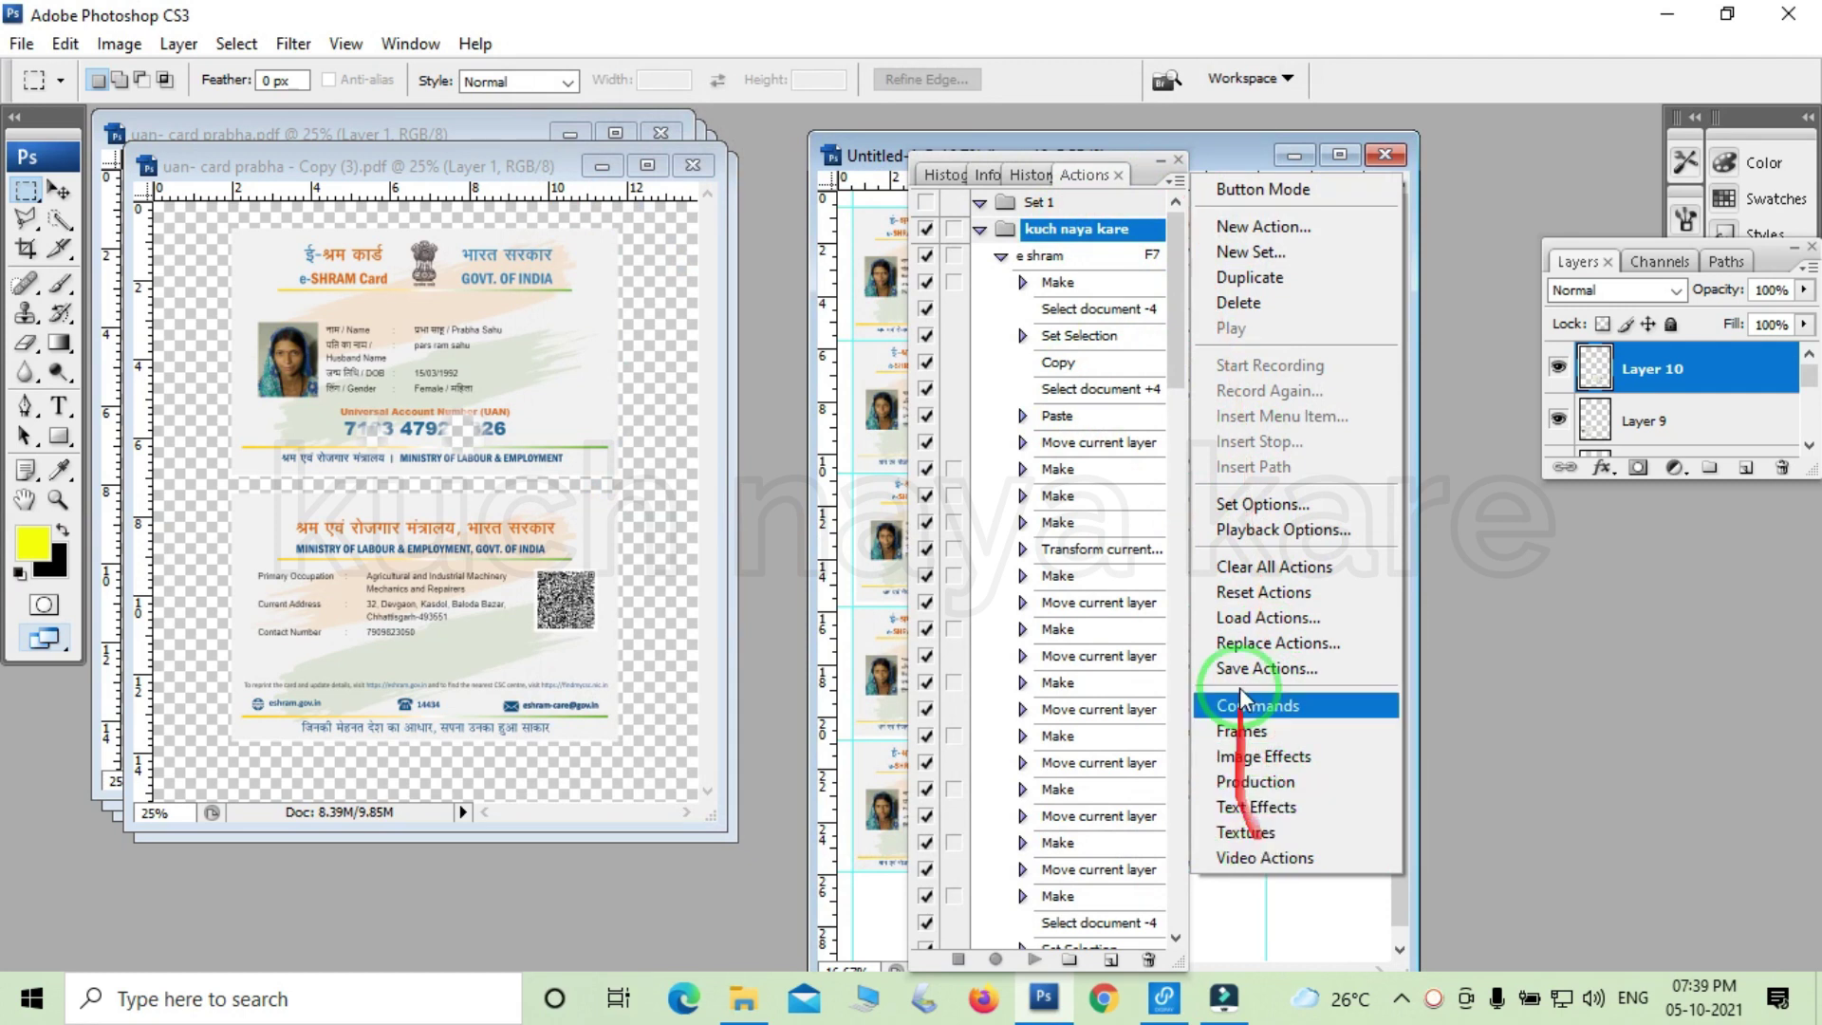
pyautogui.click(1238, 304)
pyautogui.click(859, 390)
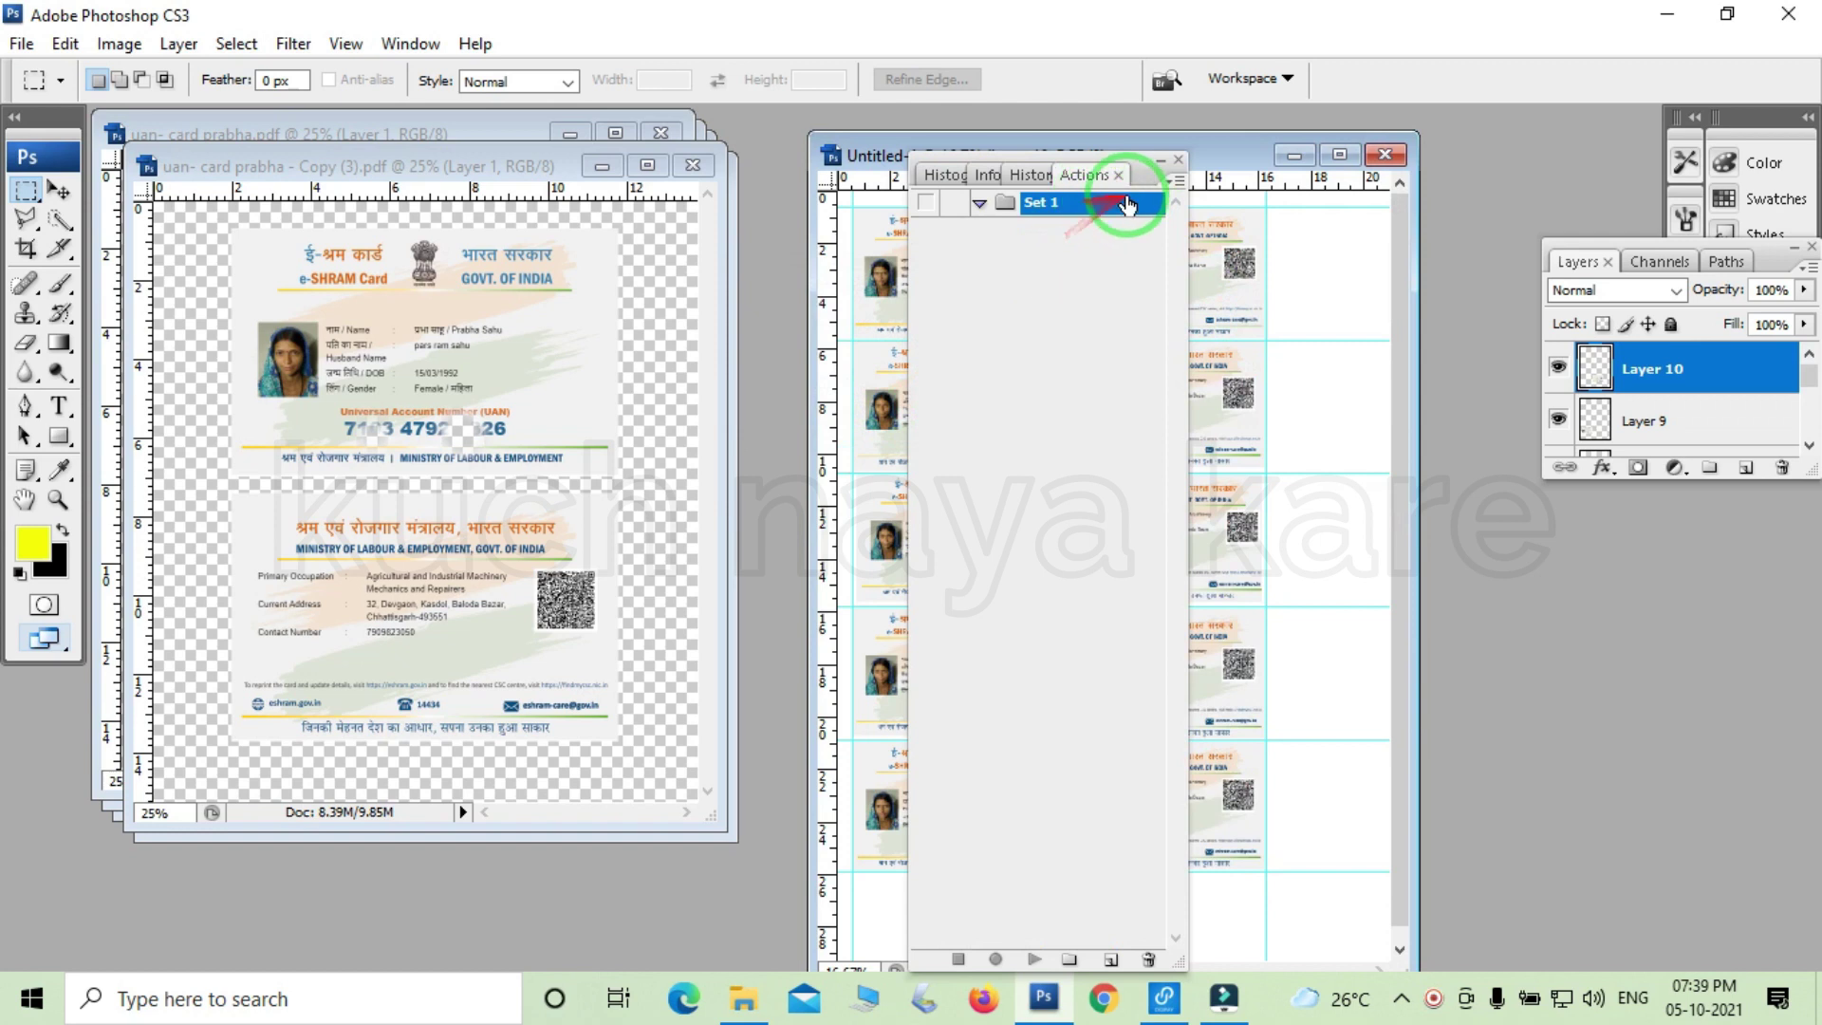
pyautogui.click(1182, 185)
pyautogui.click(1251, 304)
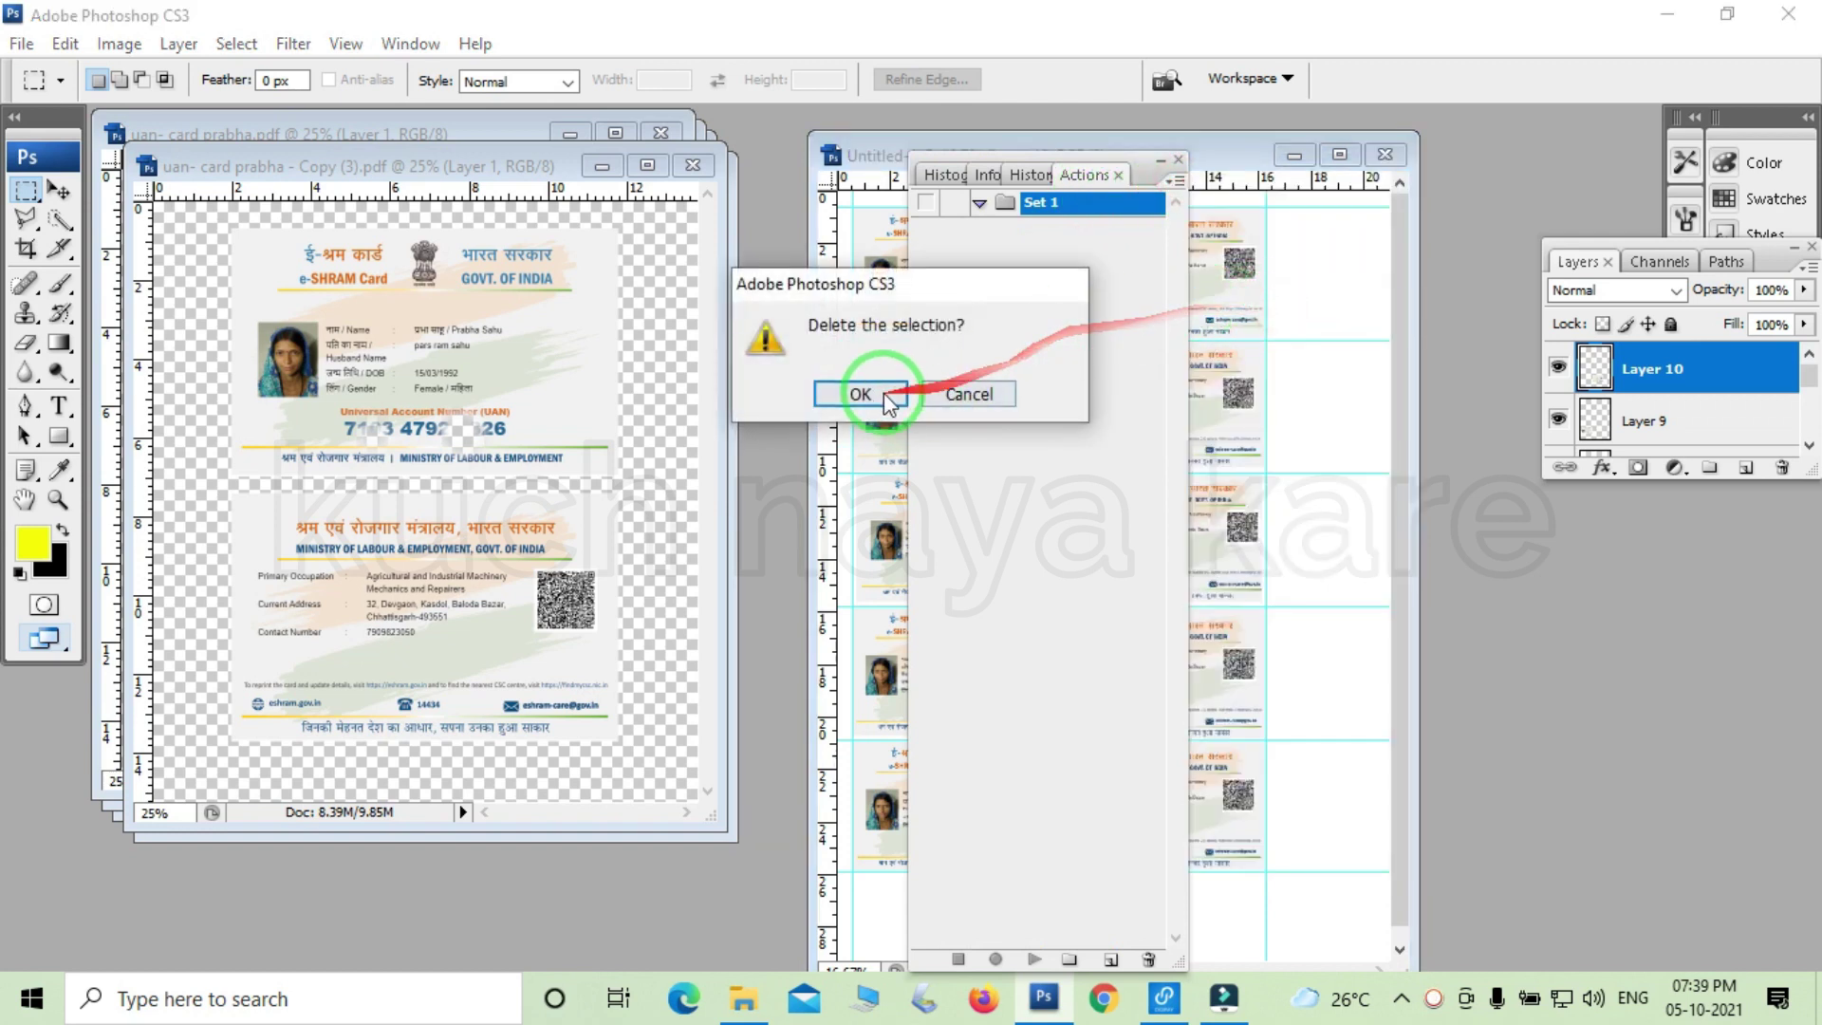
pyautogui.click(880, 390)
pyautogui.click(1178, 161)
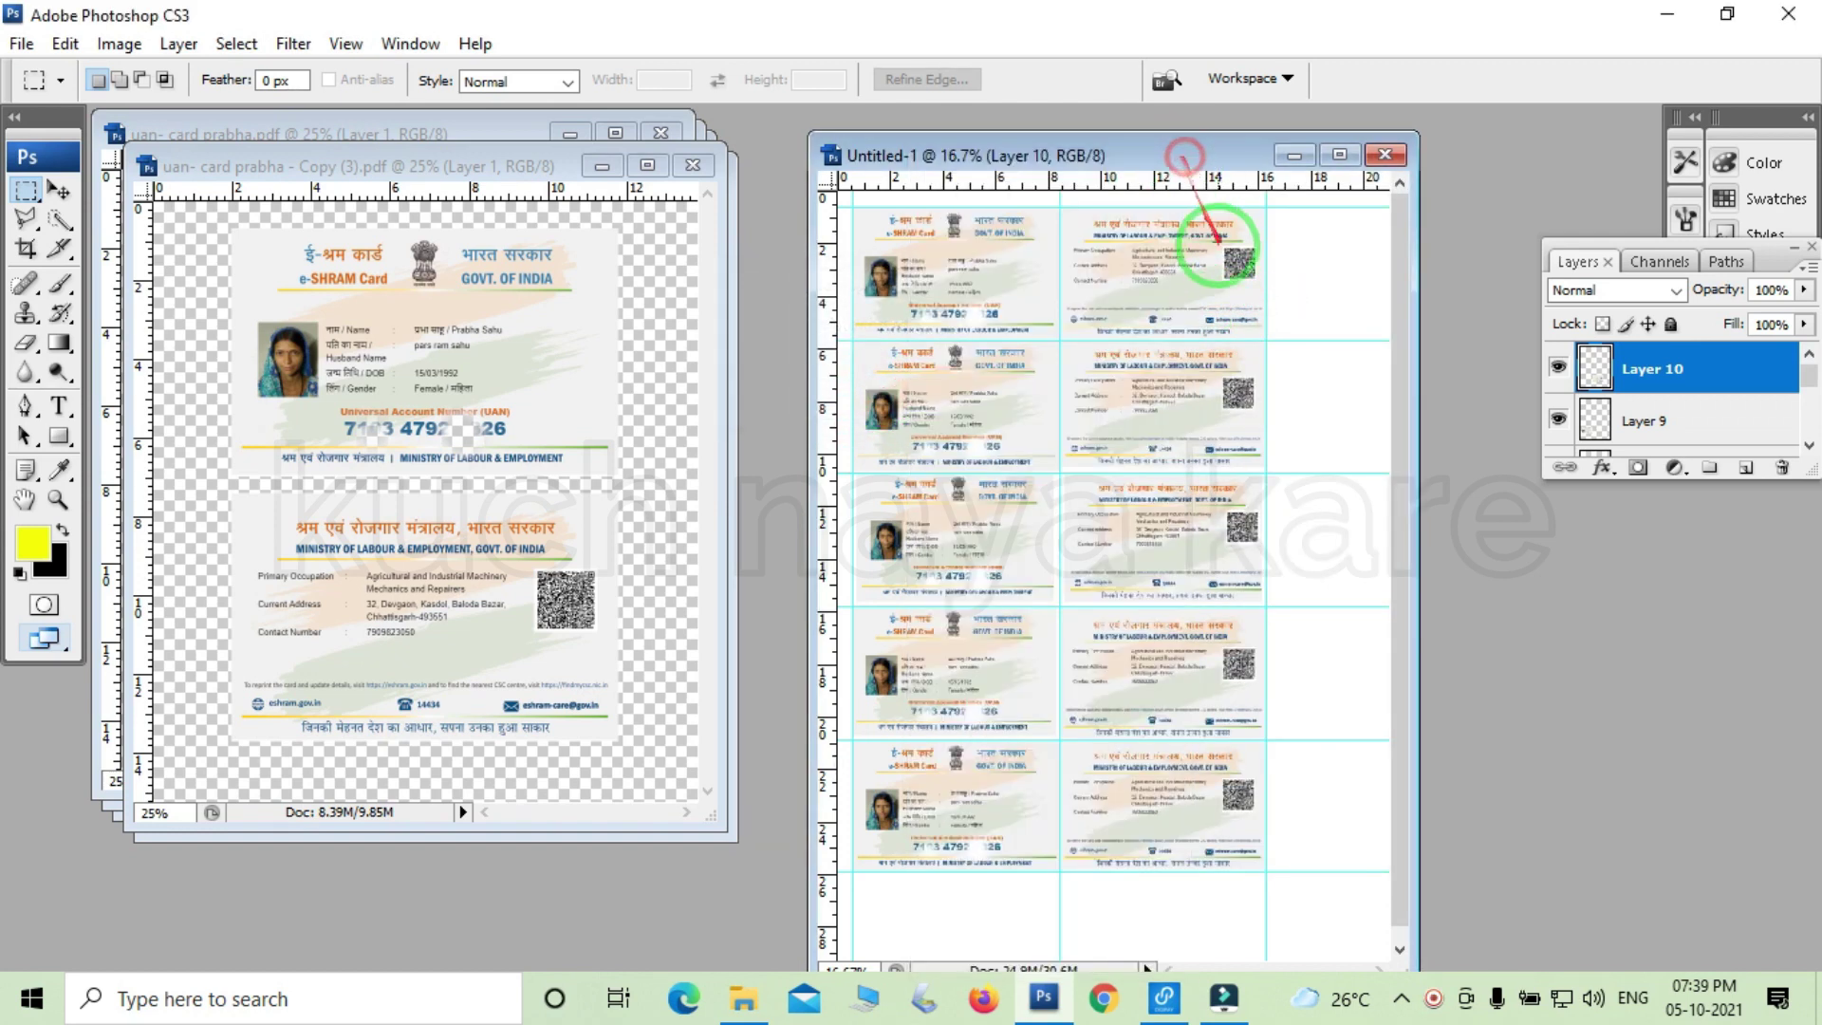
pyautogui.click(1386, 155)
# Discard the Untitled-1 page without saving and reopen the Actions panel from the Window menu.
pyautogui.click(976, 403)
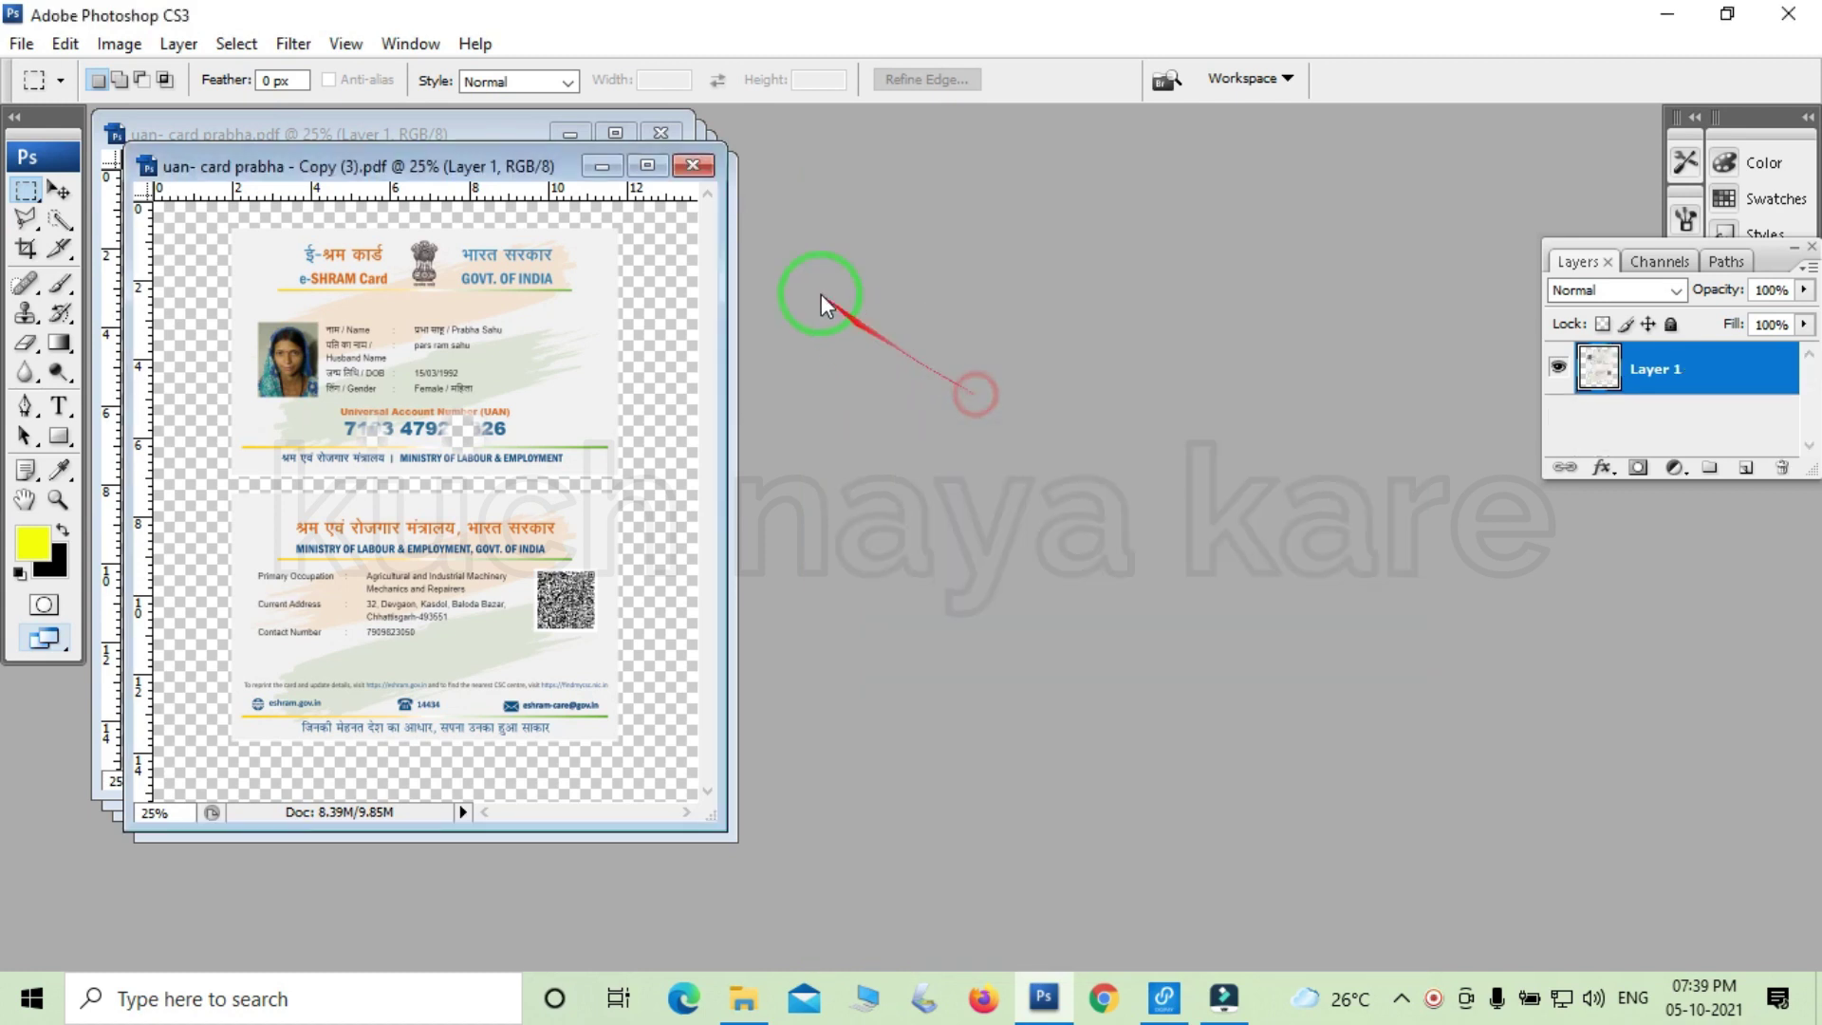
pyautogui.click(413, 44)
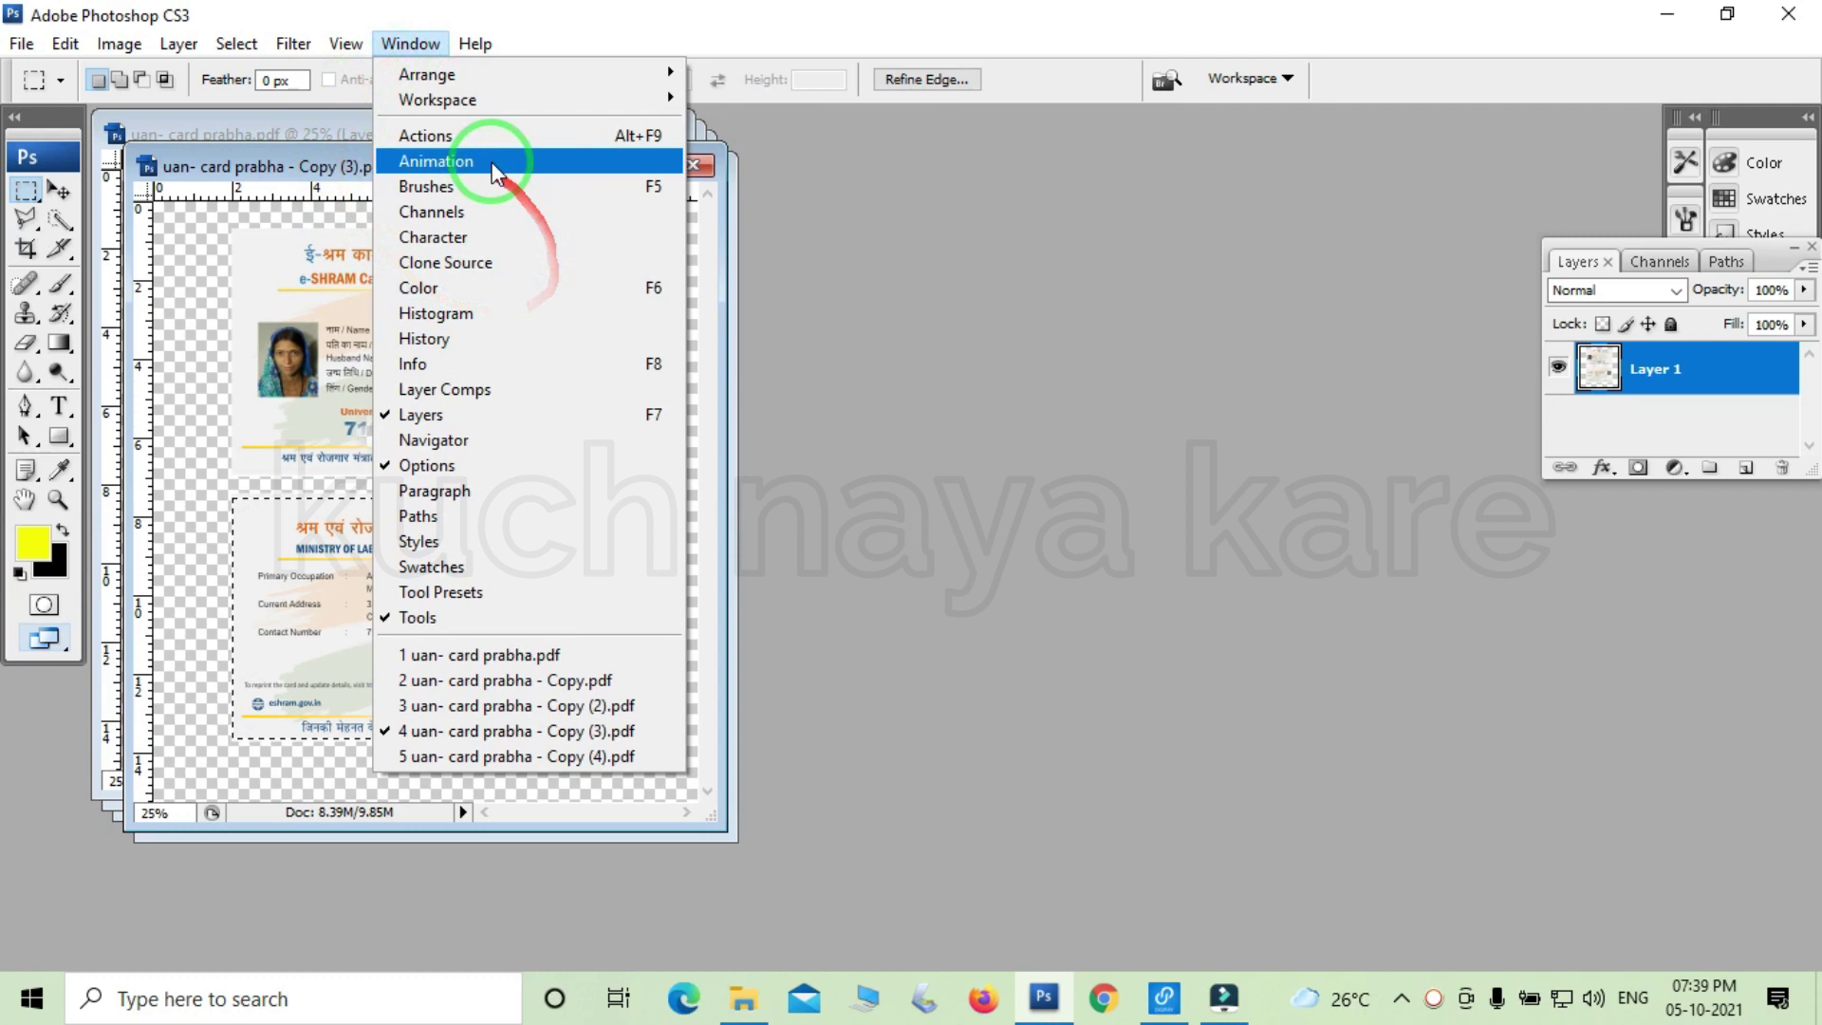
pyautogui.click(475, 136)
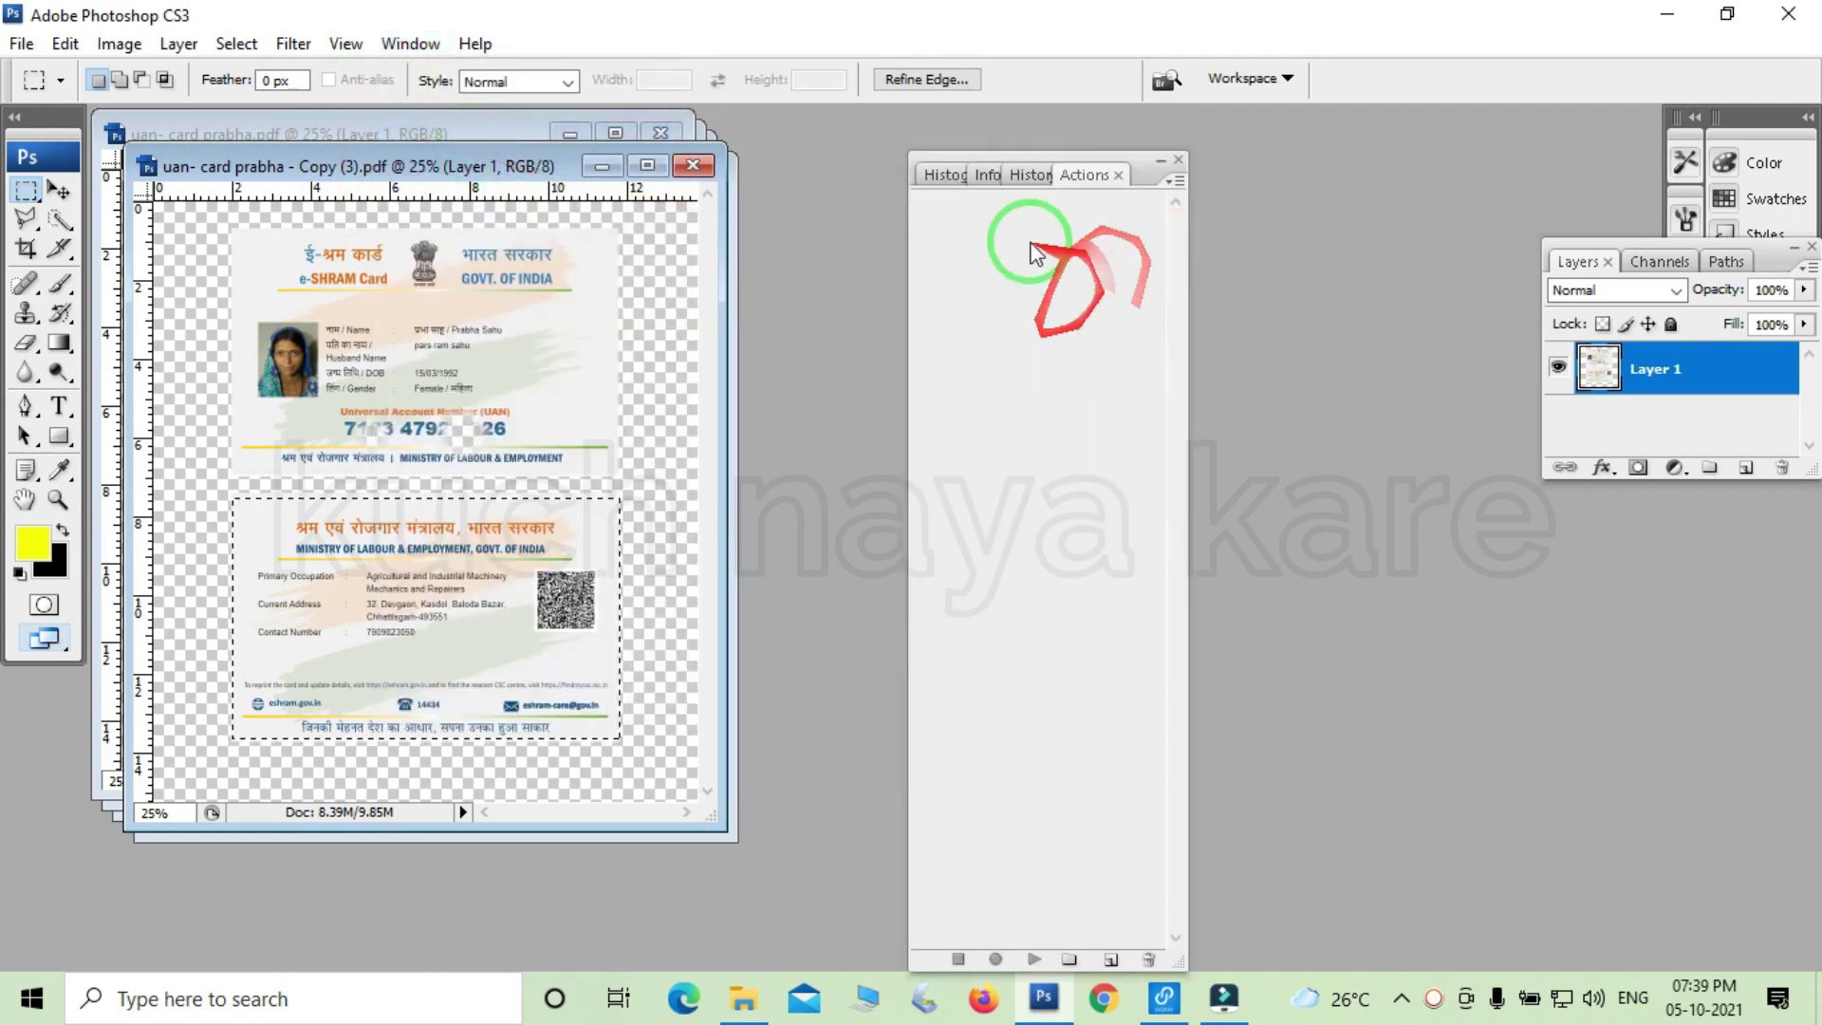
# Load kuch naya kare.atn back into the Actions panel and select the e shram action.
pyautogui.click(1177, 183)
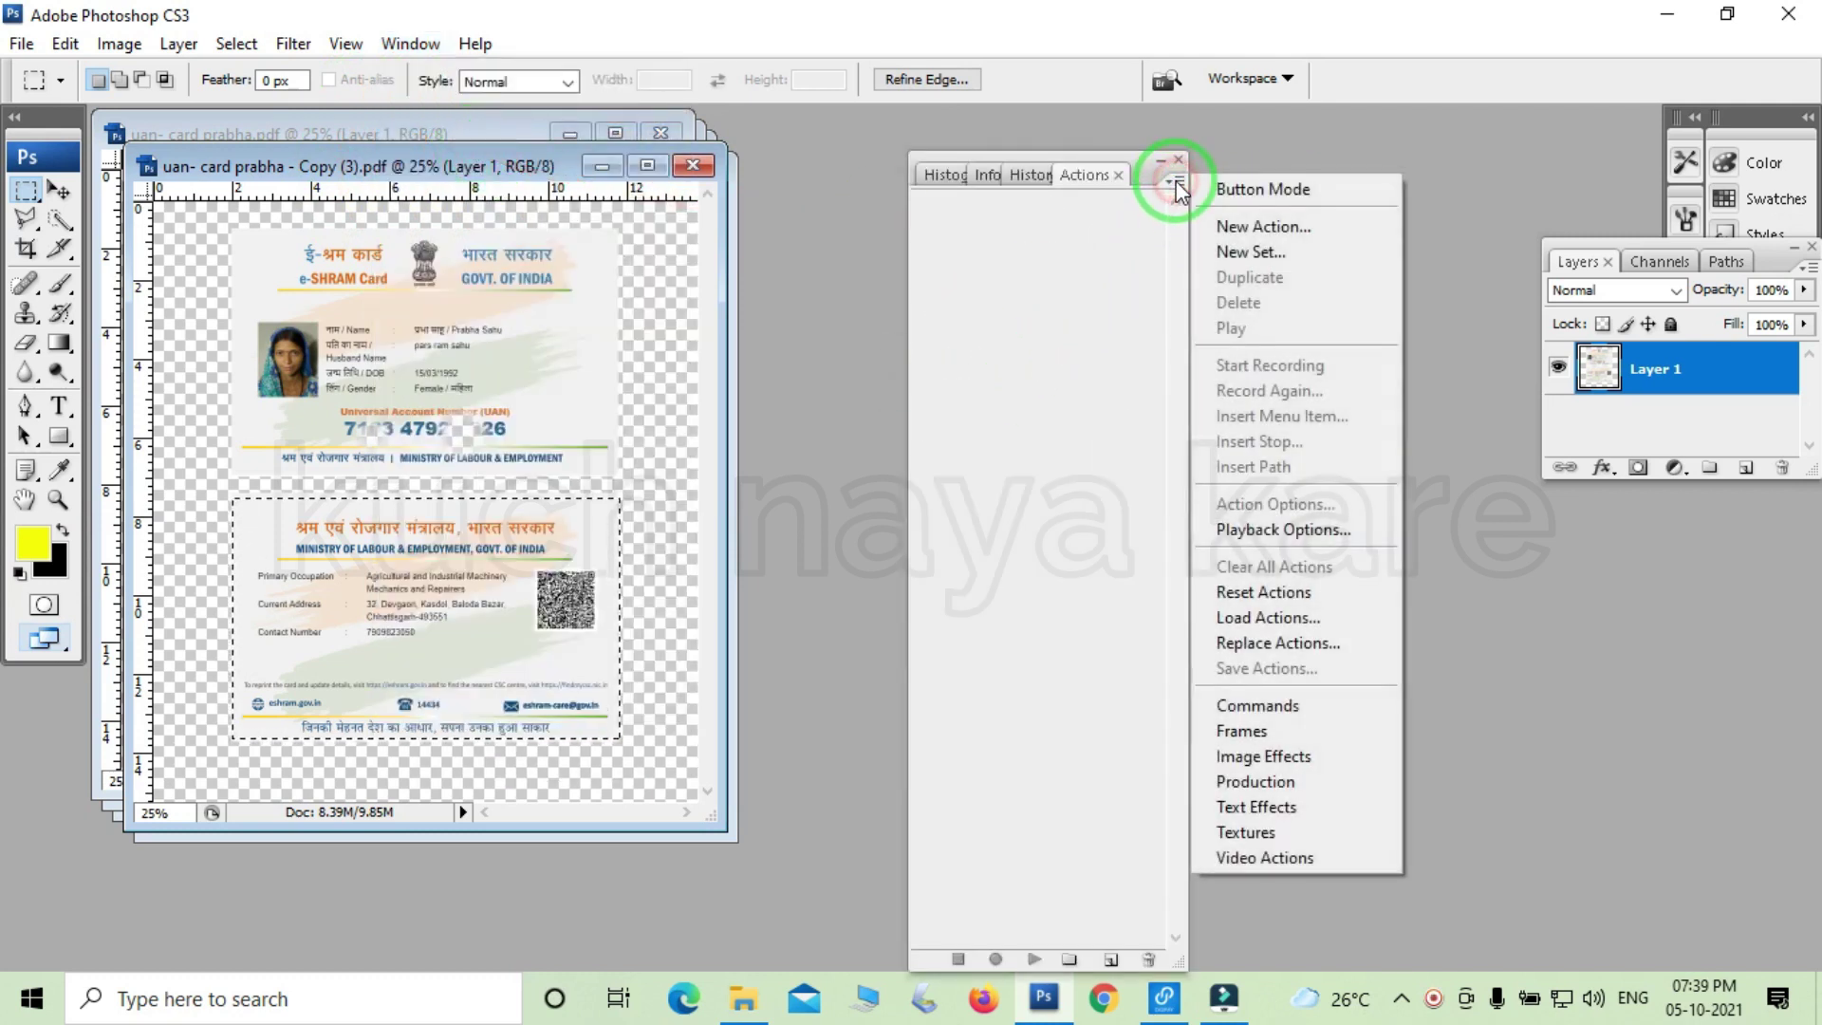
pyautogui.click(1271, 622)
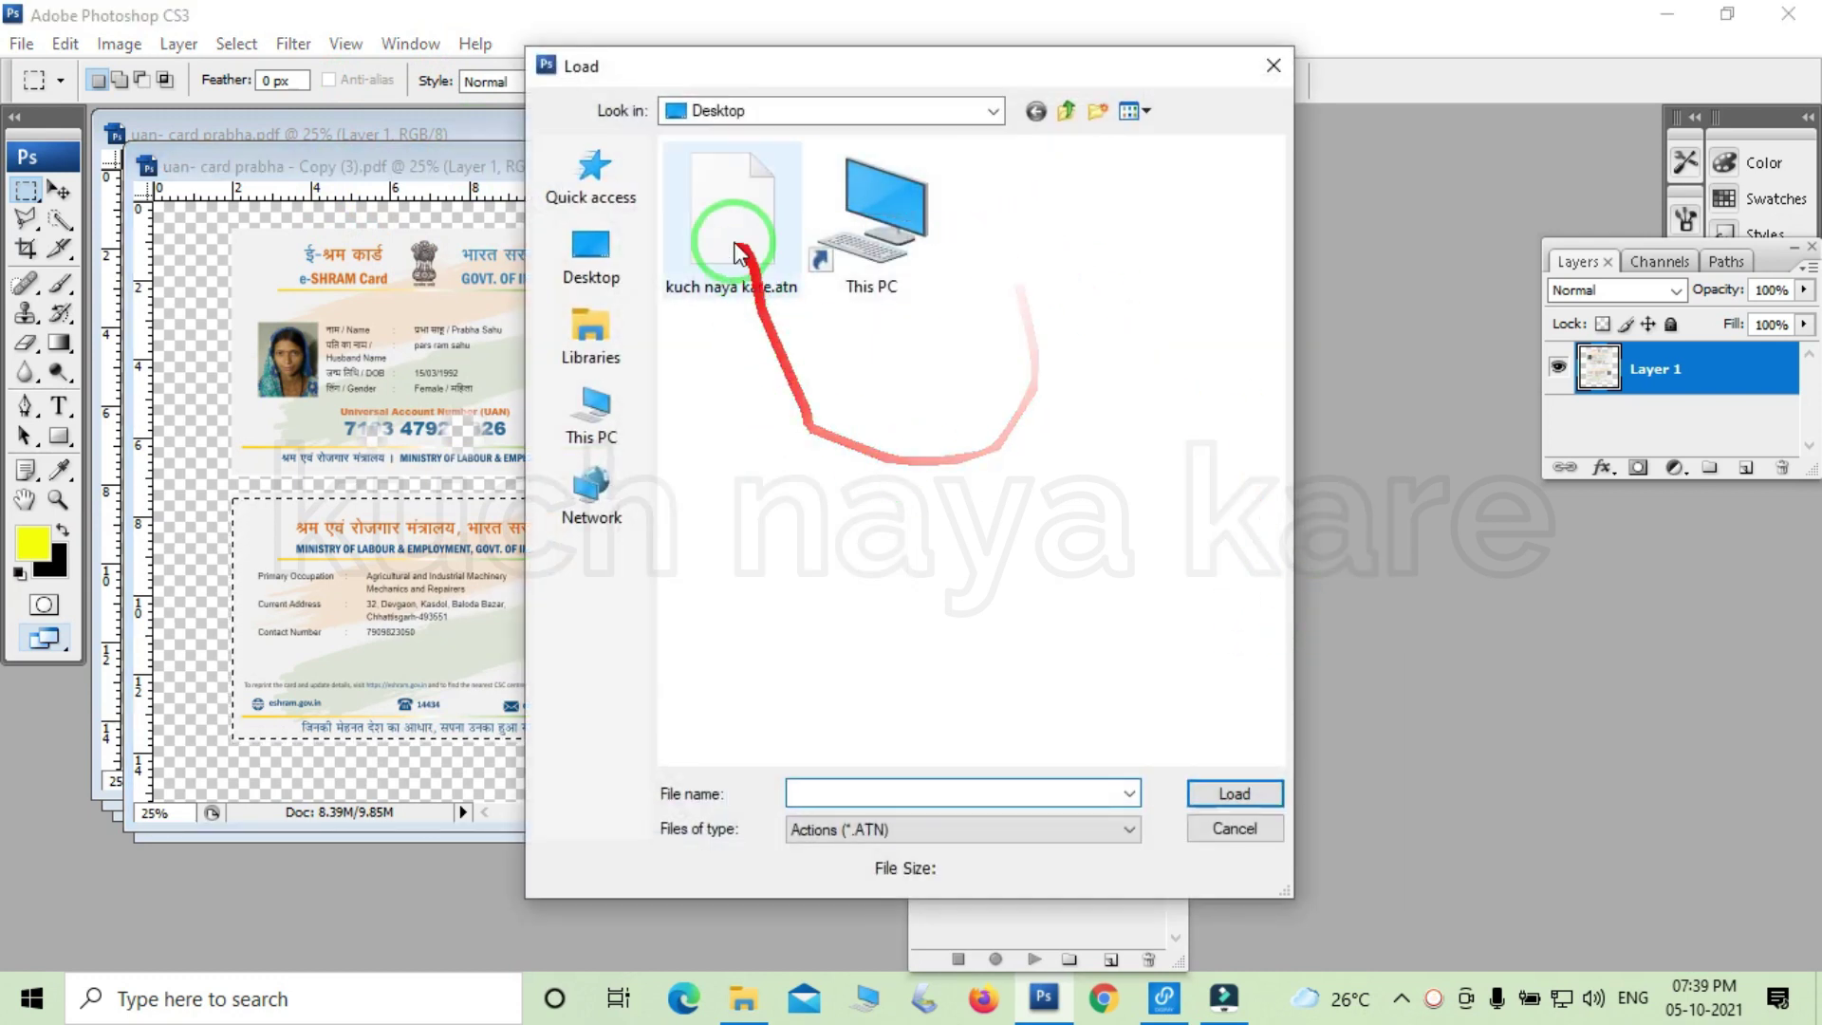
pyautogui.click(729, 213)
pyautogui.click(1234, 793)
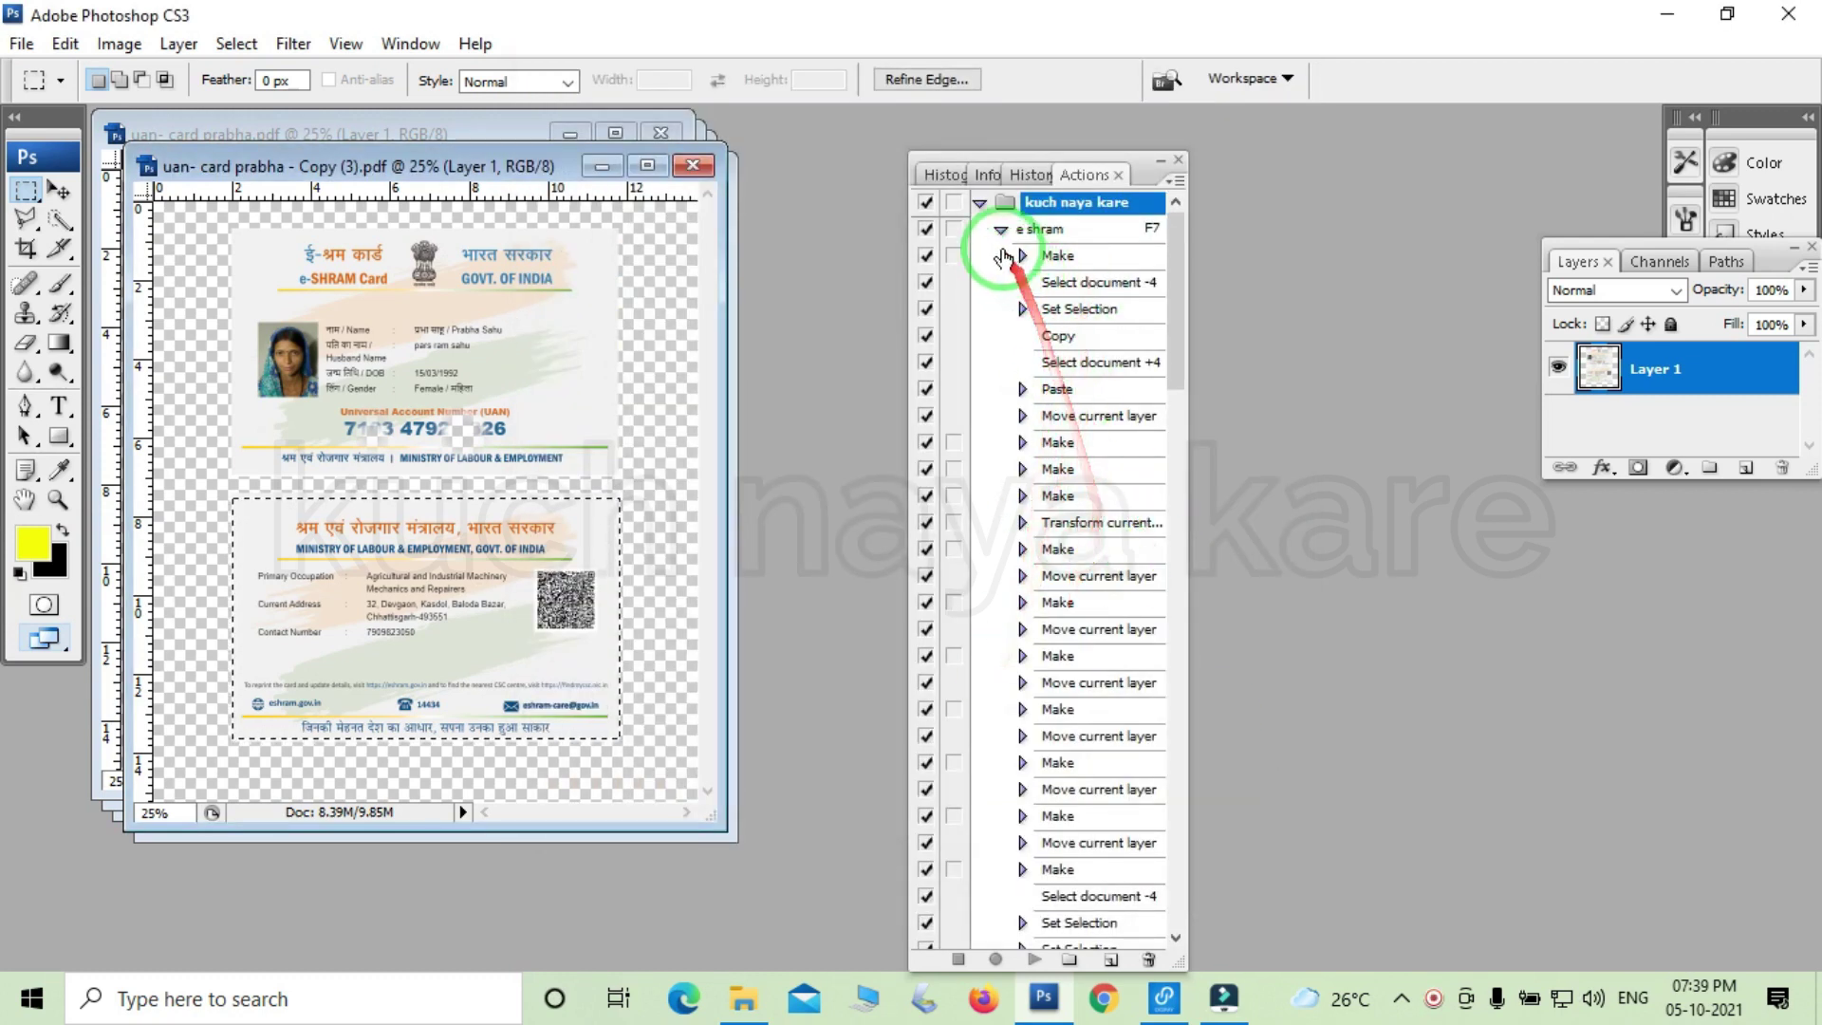
pyautogui.click(998, 229)
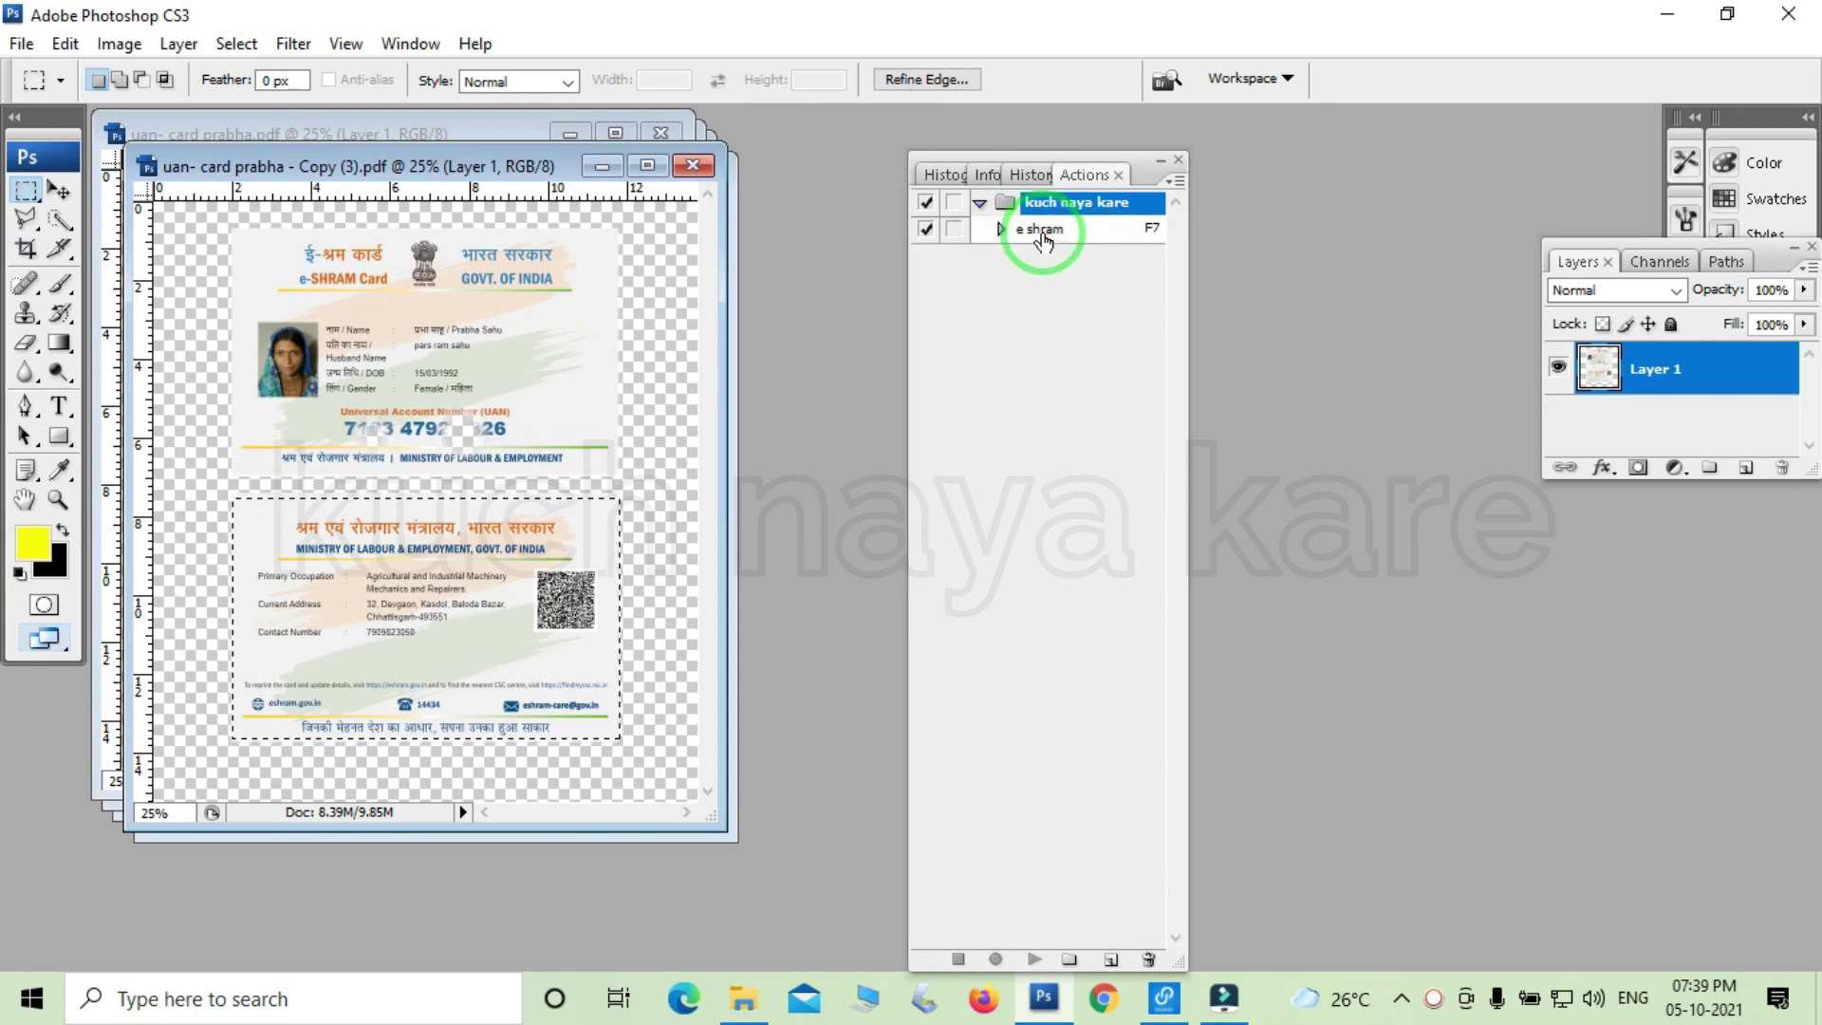
pyautogui.click(1044, 230)
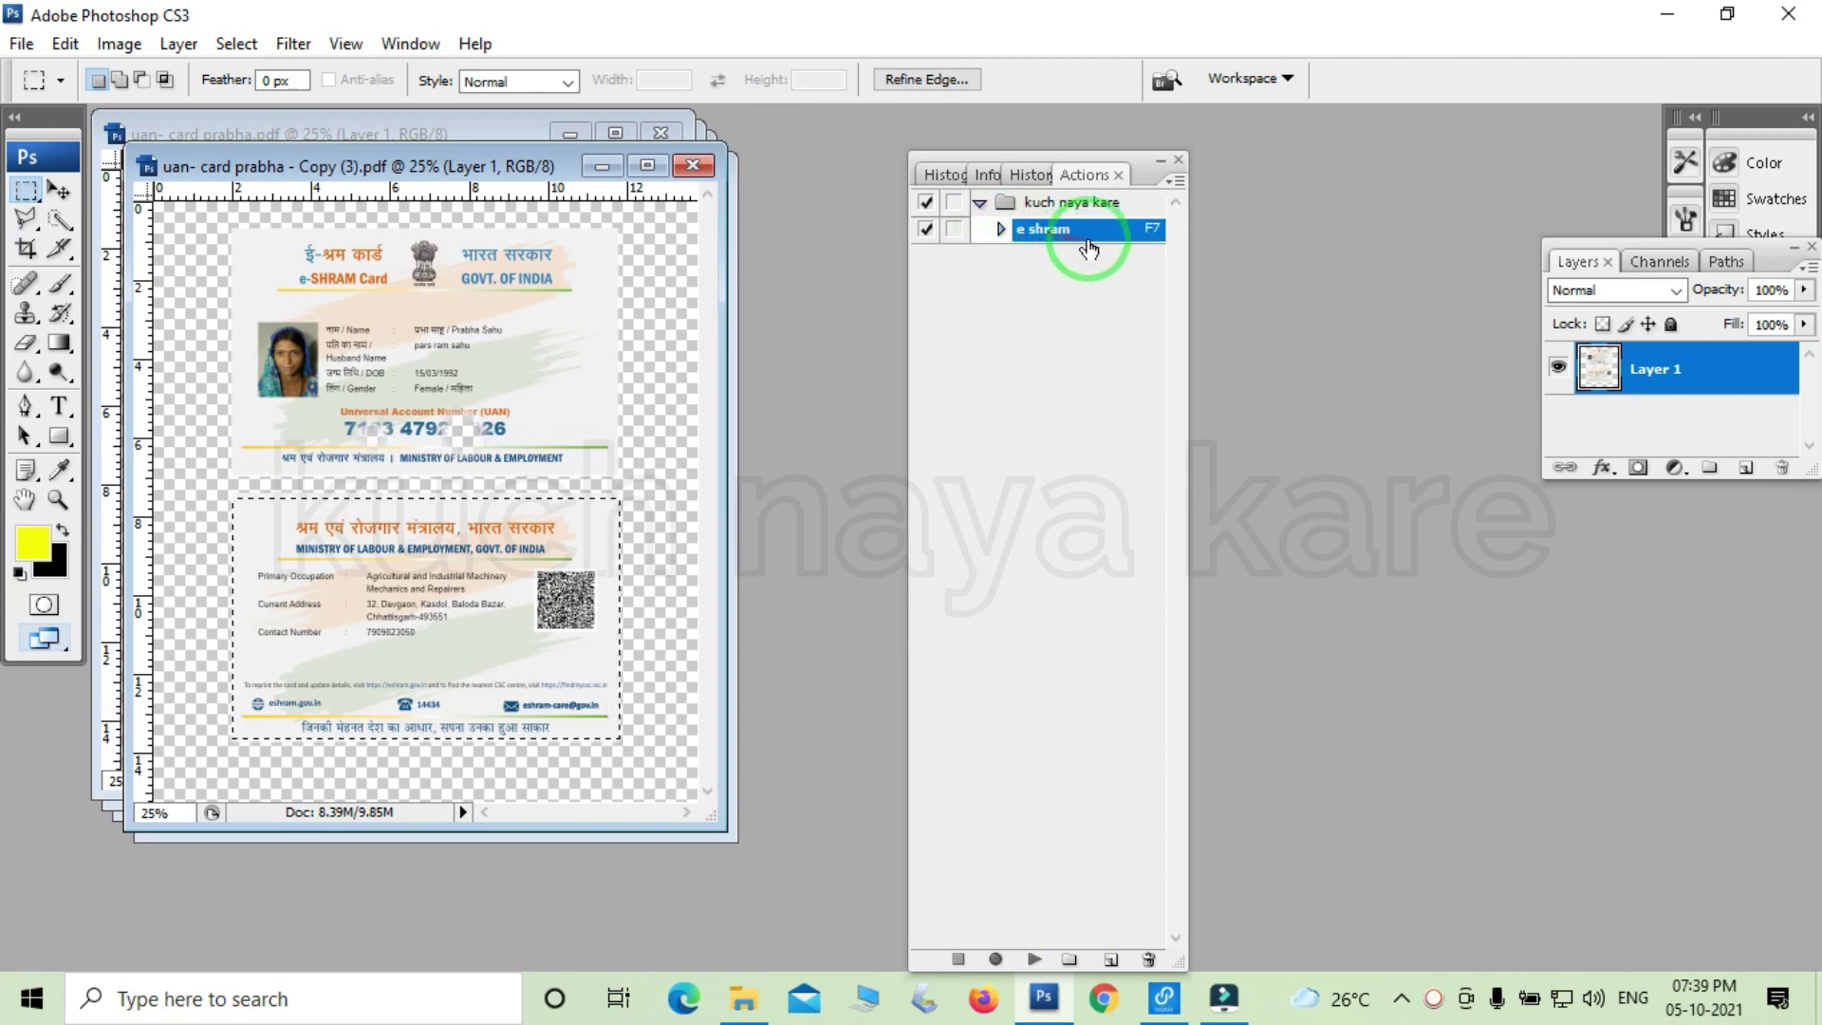
pyautogui.click(1083, 928)
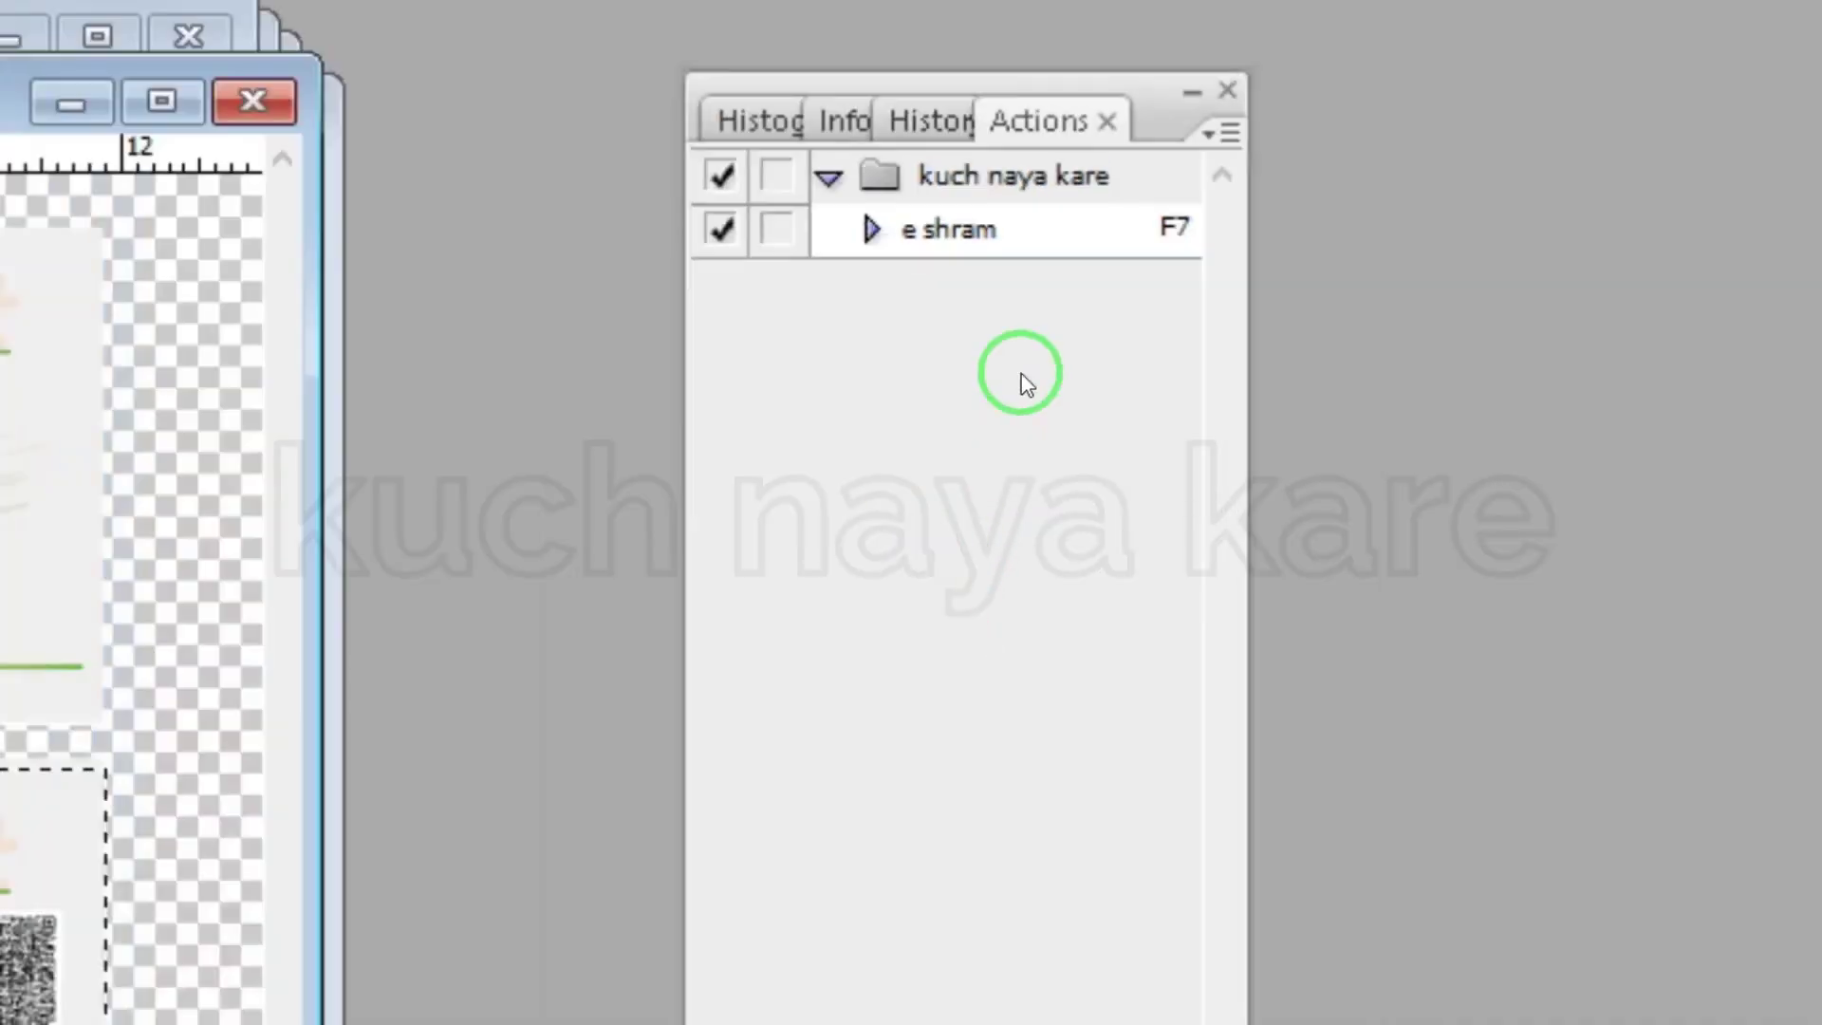
pyautogui.click(1042, 235)
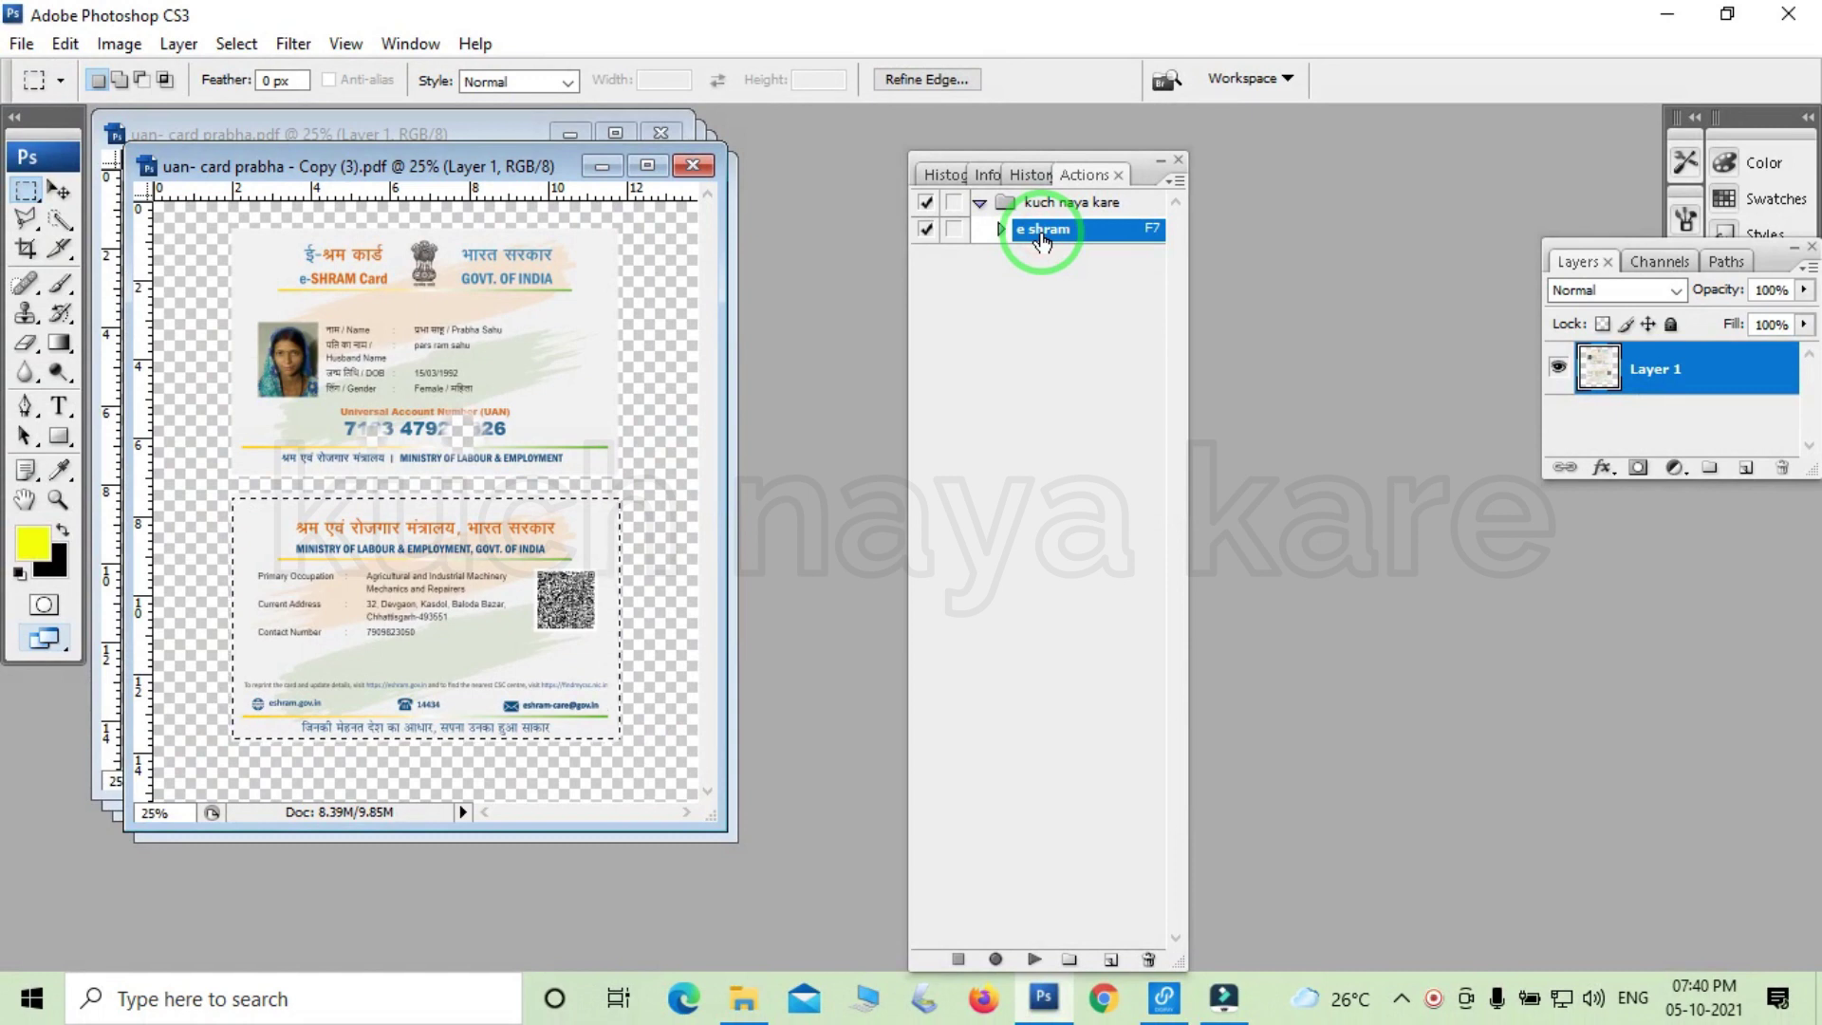
# Play the reloaded e shram action with F7 to start a new Untitled-1 page.
pyautogui.press('F7')
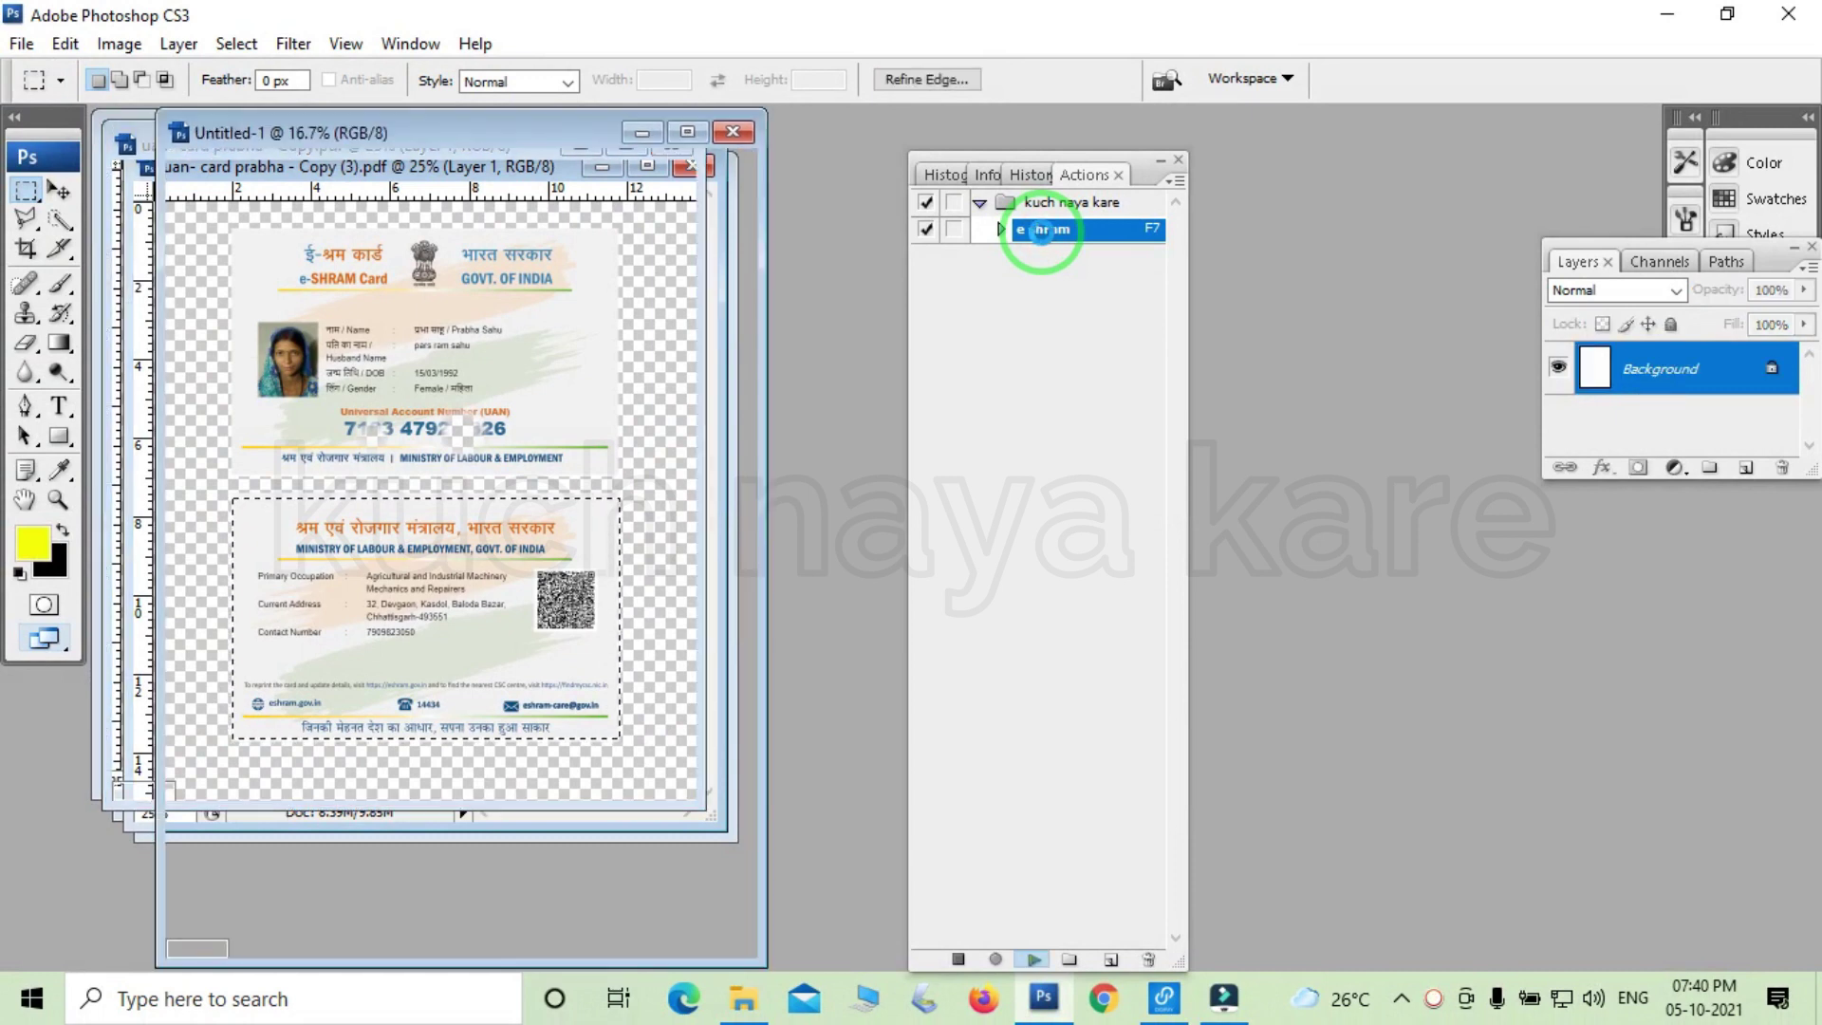